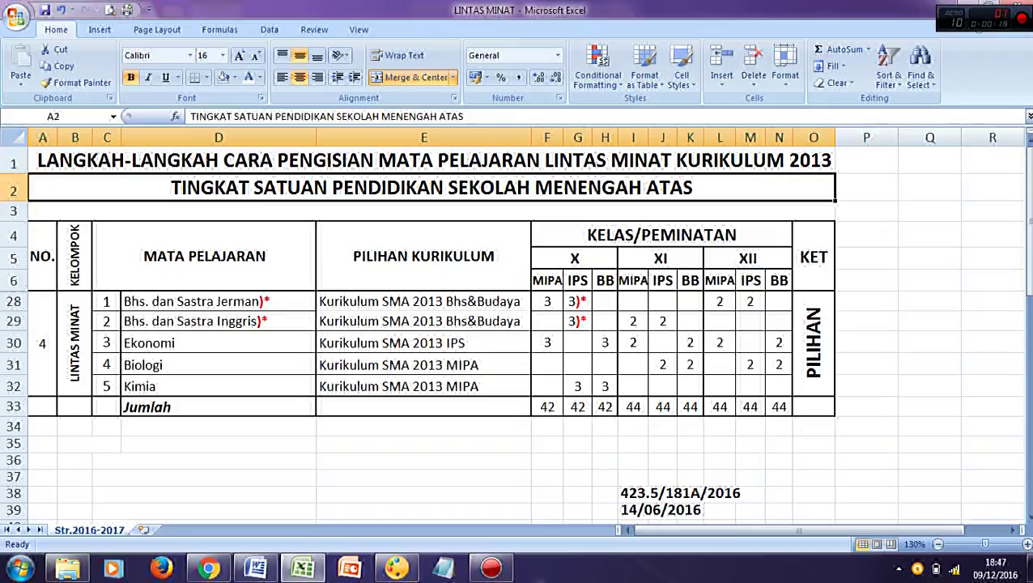
# Review the five Lintas Minat subjects in rows 28 to 32 and the curriculum choice matched to each
pyautogui.moveTo(219, 302); pyautogui.dragTo(219, 387)
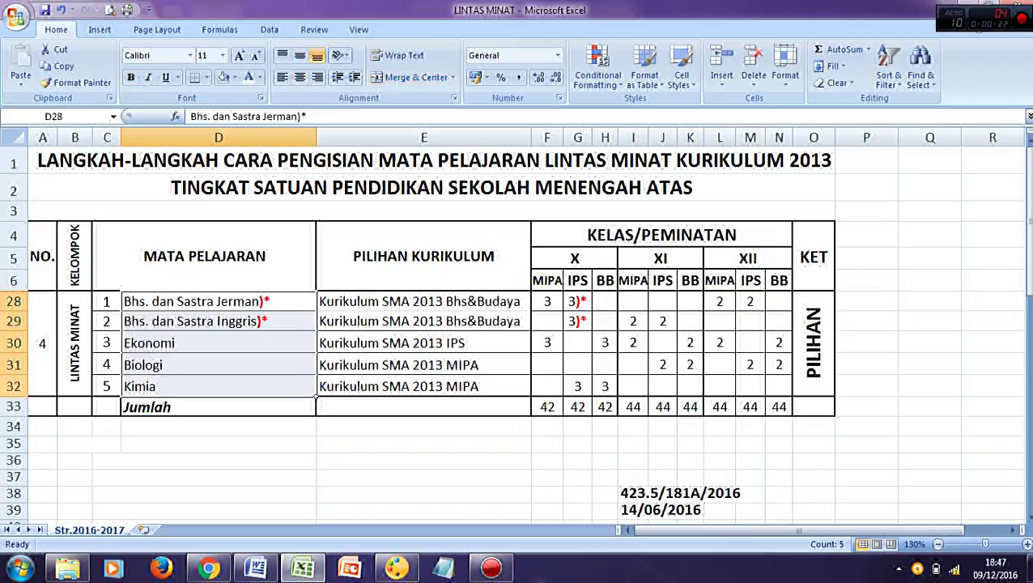
pyautogui.click(218, 301)
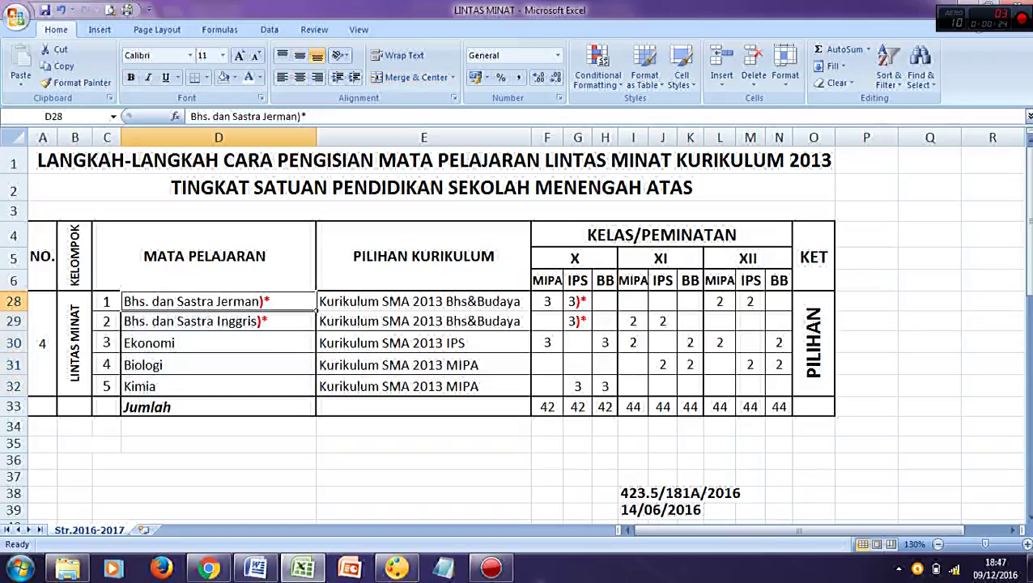
pyautogui.click(218, 320)
pyautogui.moveTo(340, 301); pyautogui.dragTo(532, 353)
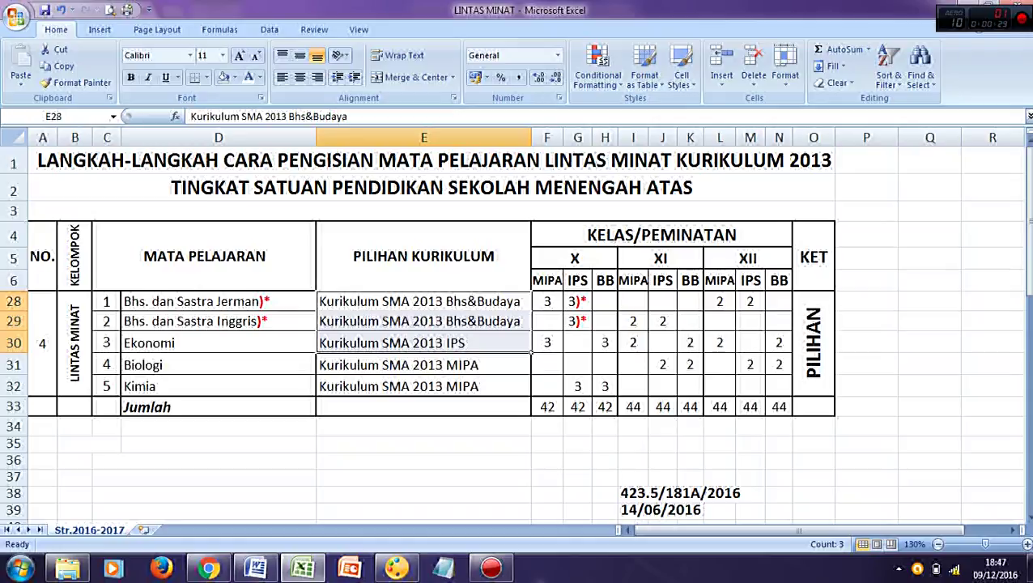
pyautogui.click(312, 349)
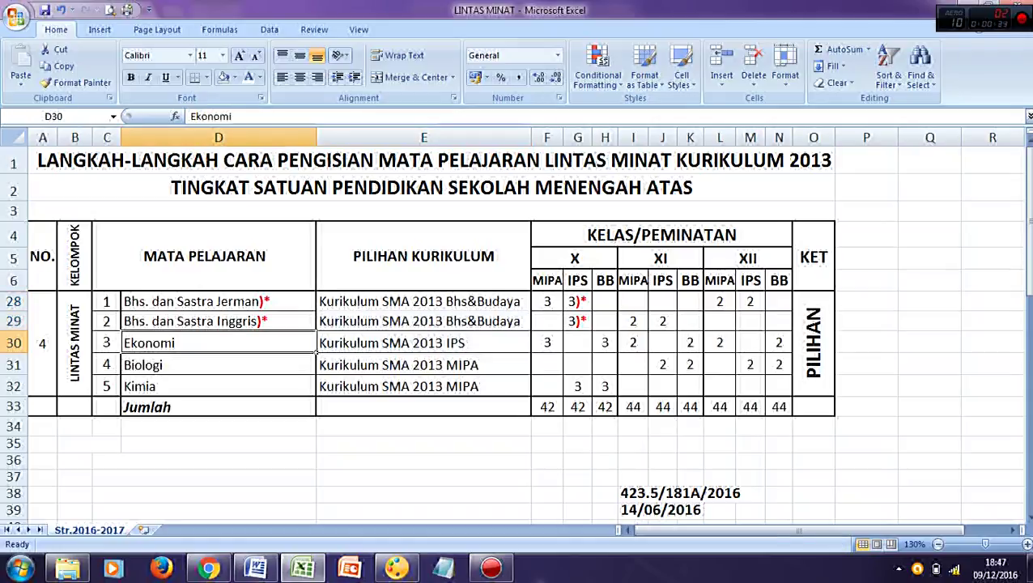
pyautogui.click(530, 353)
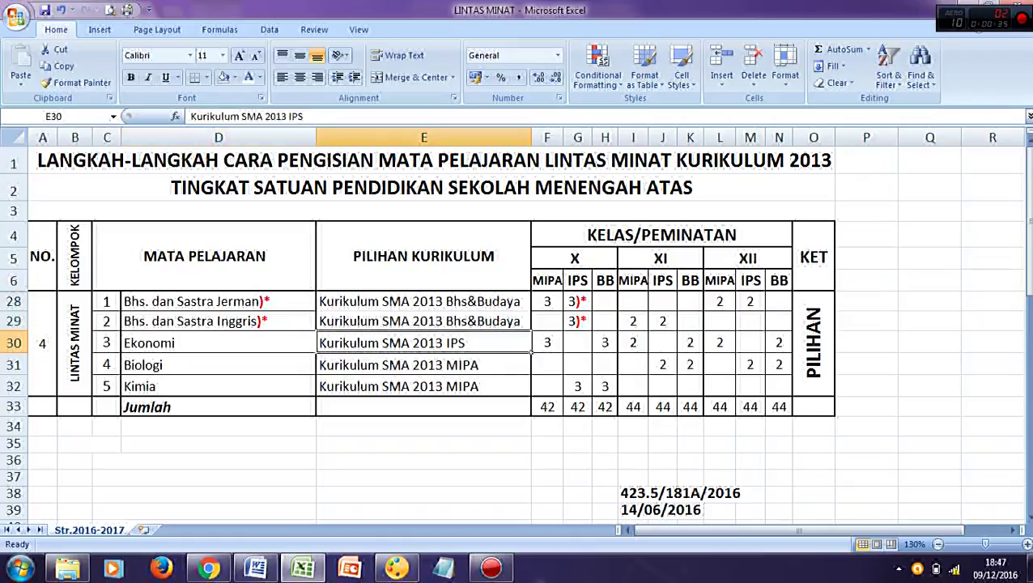
pyautogui.moveTo(313, 369); pyautogui.dragTo(315, 397)
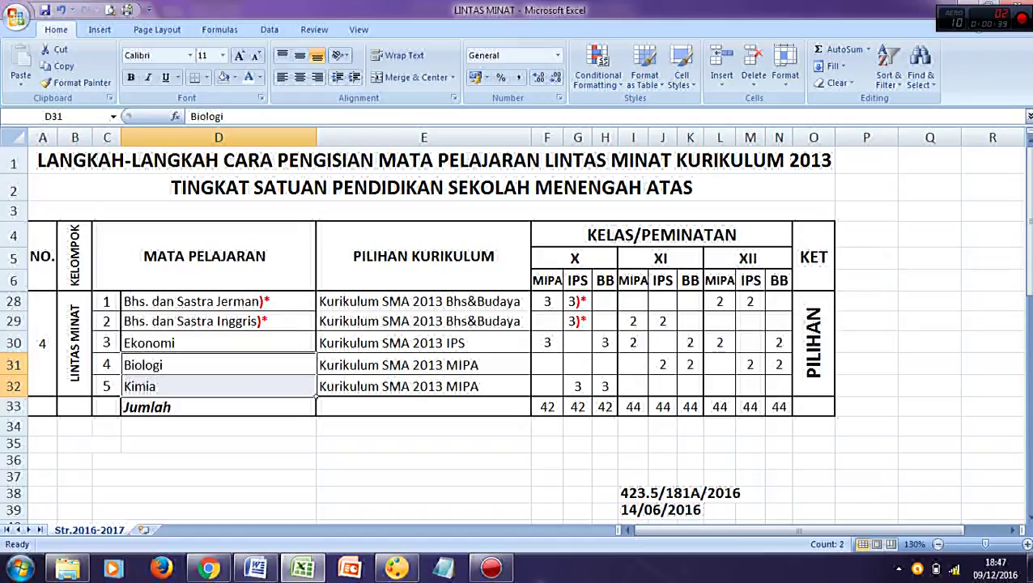
pyautogui.moveTo(526, 368); pyautogui.dragTo(530, 397)
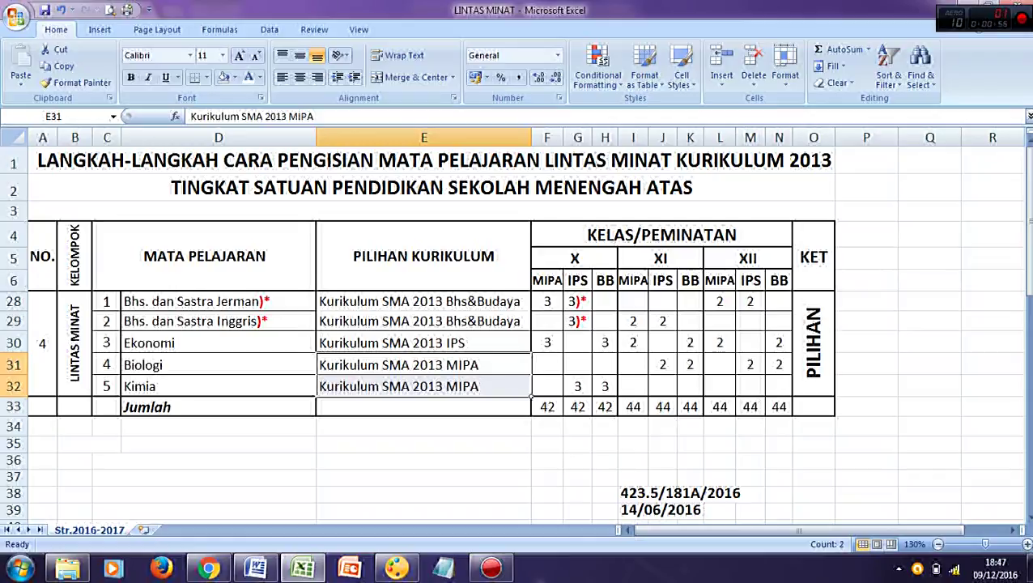
# Examine the MIPA, IPS and BB columns under class X and the subject hours listed for X MIPA
pyautogui.click(616, 268)
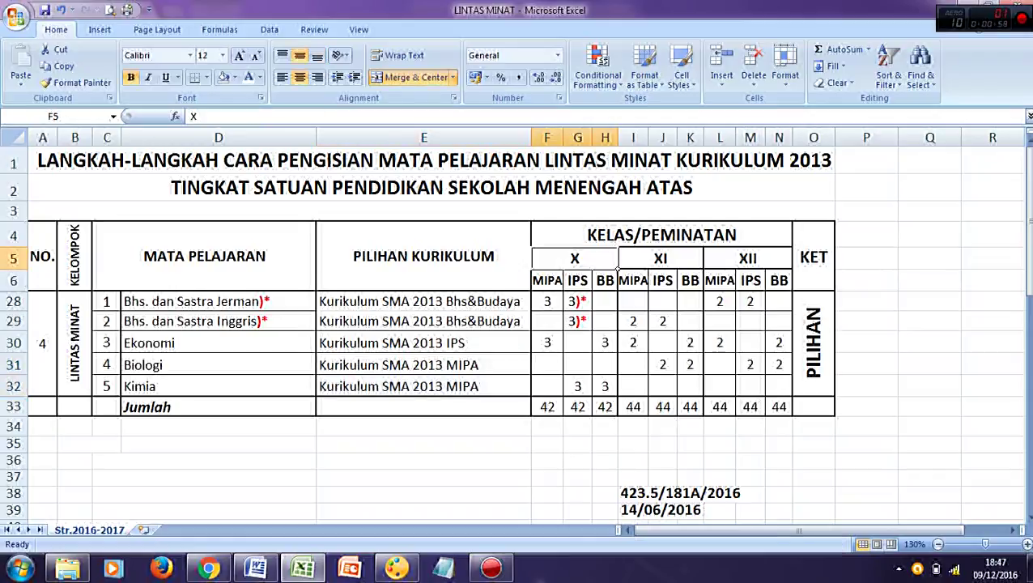
pyautogui.click(558, 285)
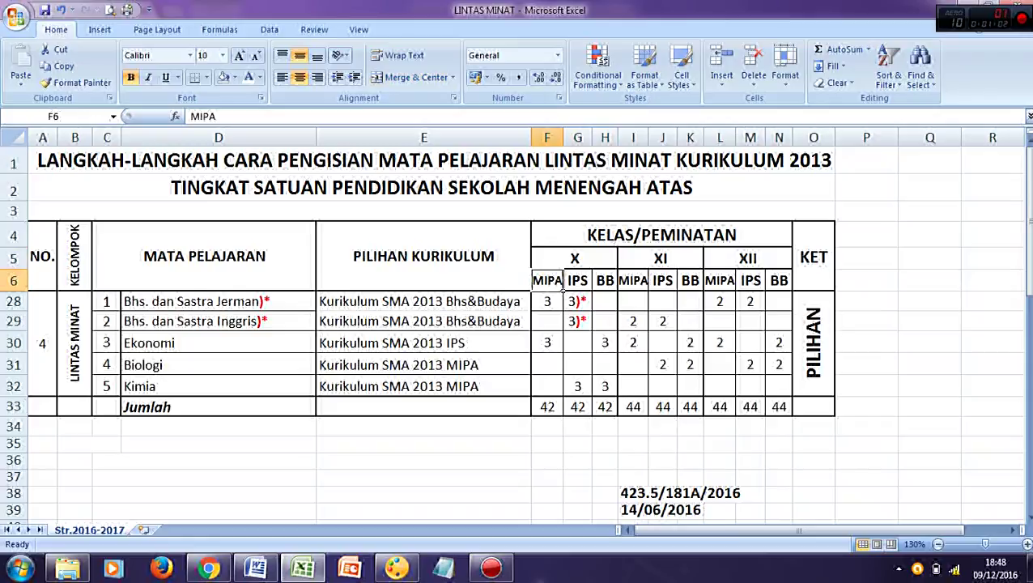
pyautogui.click(617, 268)
pyautogui.click(584, 284)
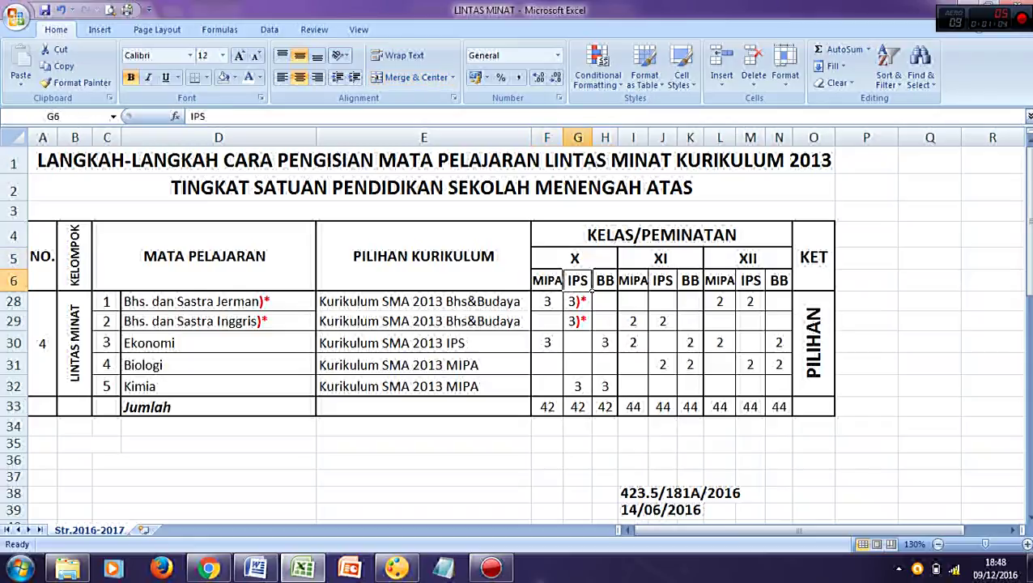
pyautogui.click(616, 270)
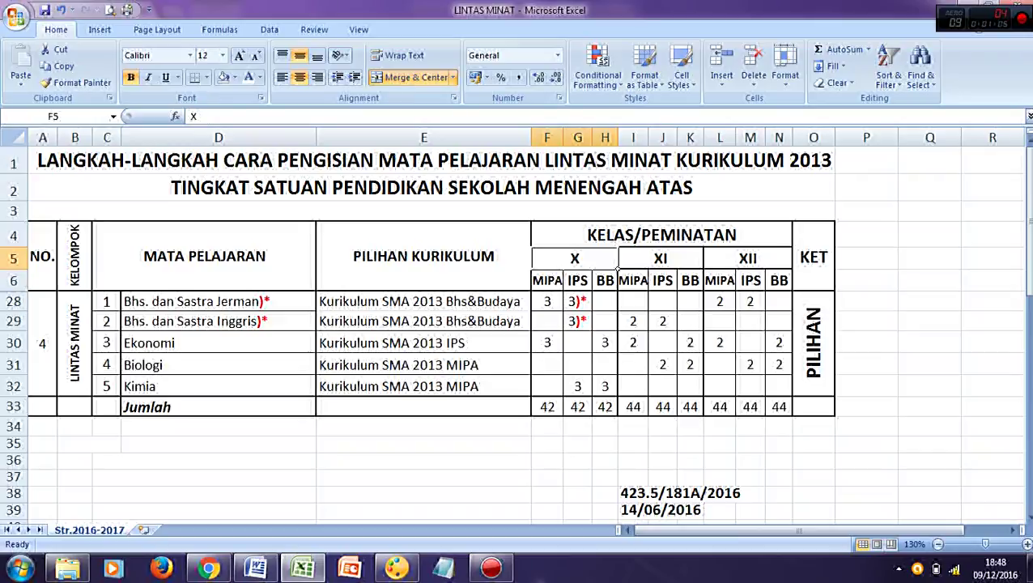
pyautogui.click(613, 281)
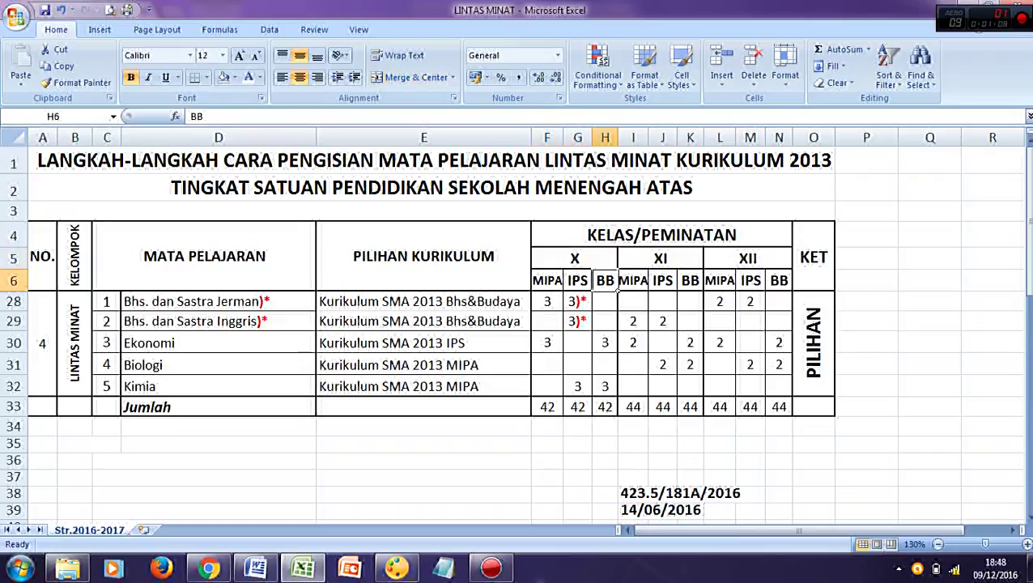
pyautogui.moveTo(162, 304); pyautogui.dragTo(562, 395)
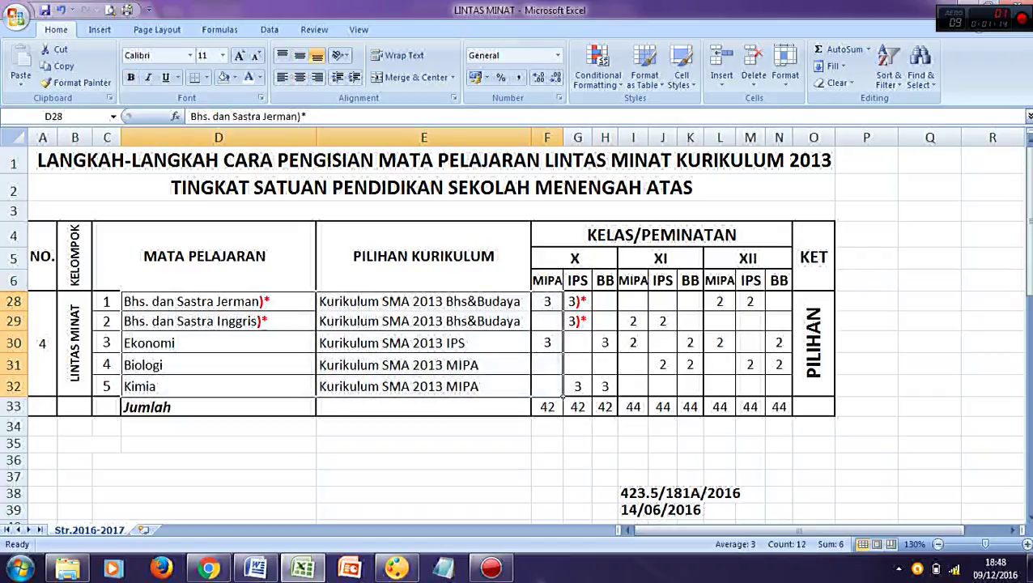
pyautogui.click(562, 261)
pyautogui.click(562, 283)
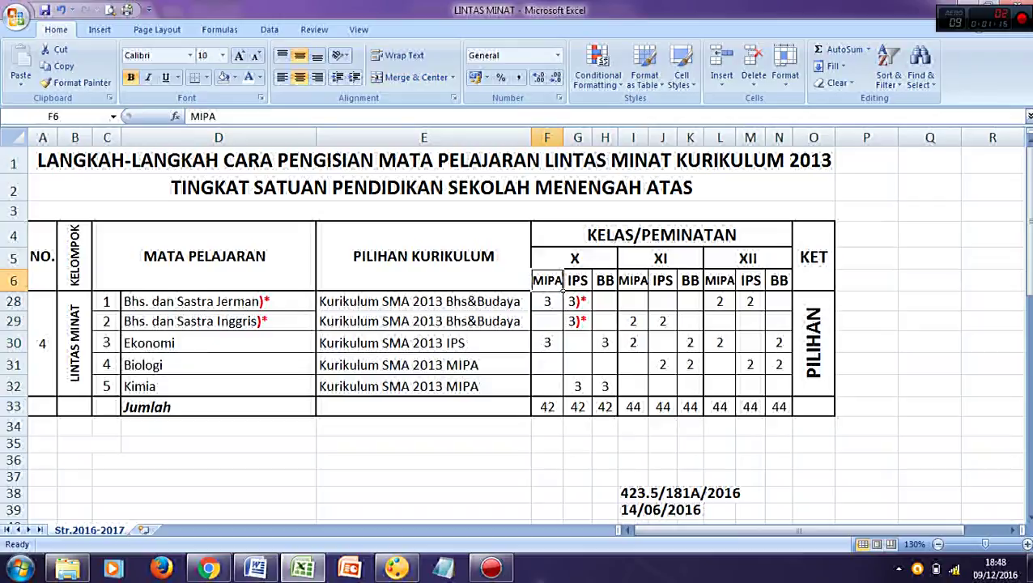
pyautogui.click(562, 302)
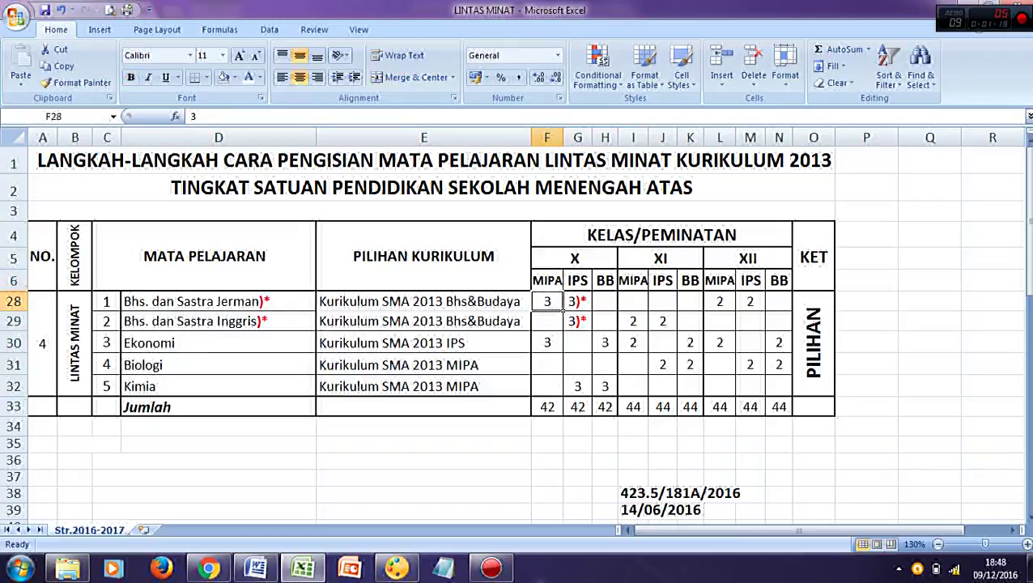
# Fill the Bhs. dan Sastra Jerman and Ekonomi rows with yellow from the subject through the X MIPA column
pyautogui.moveTo(203, 306); pyautogui.dragTo(564, 309)
pyautogui.click(234, 77)
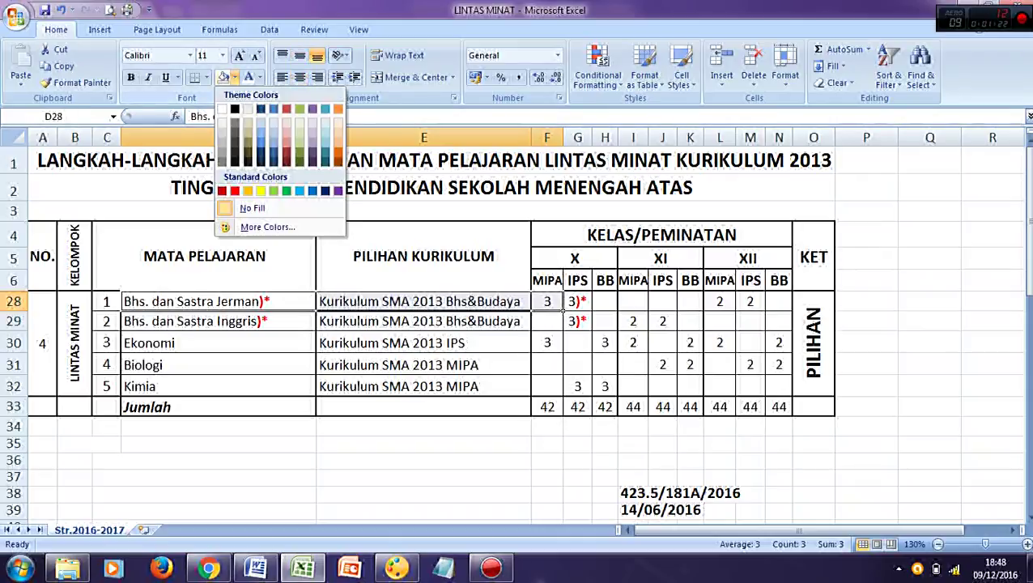
pyautogui.click(260, 190)
pyautogui.moveTo(162, 343); pyautogui.dragTo(565, 343)
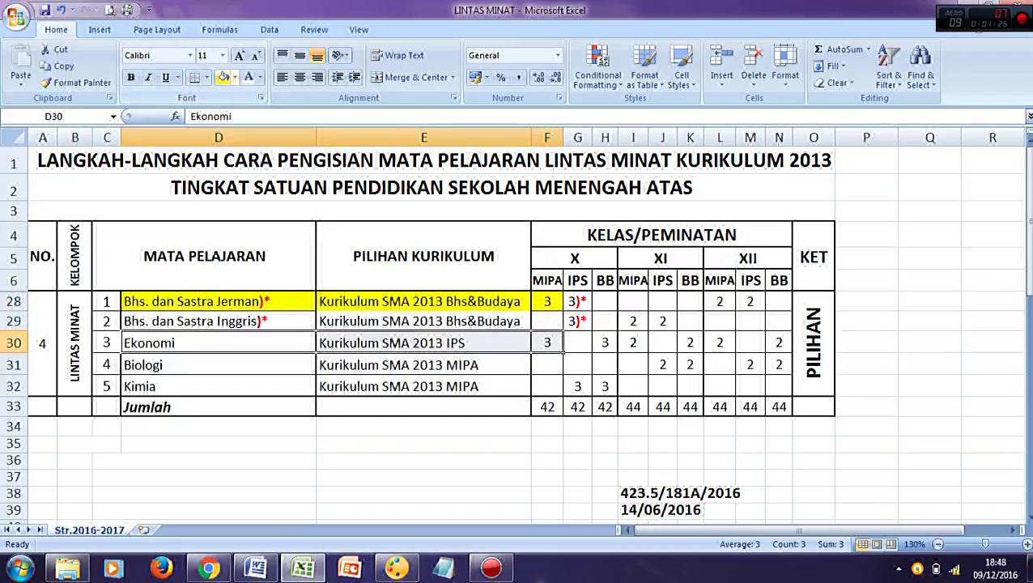
pyautogui.press('F4')
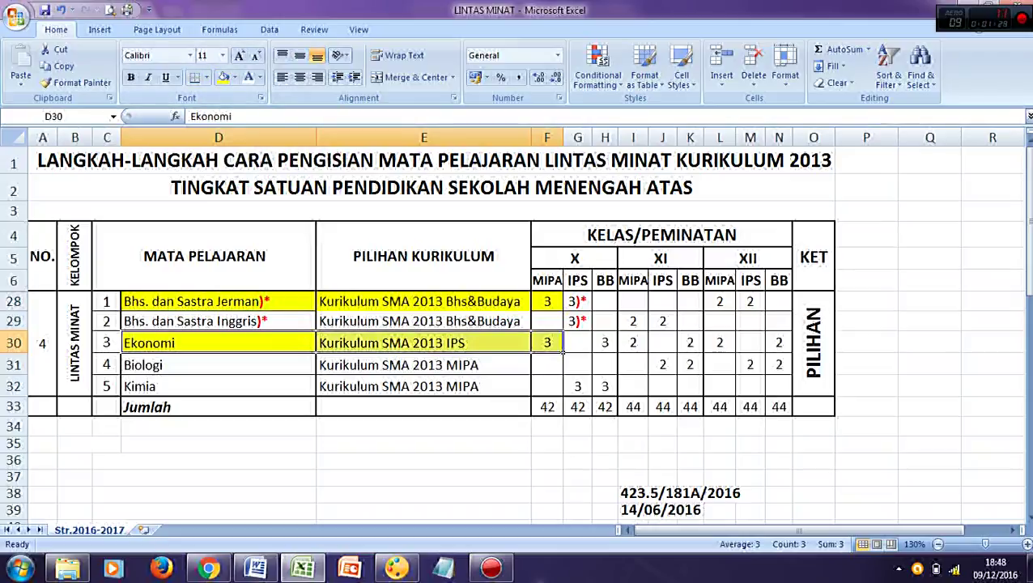
# Switch to Aplikasi Dapodik in Chrome and look through the Rombongan Belajar list of study groups
pyautogui.click(218, 302)
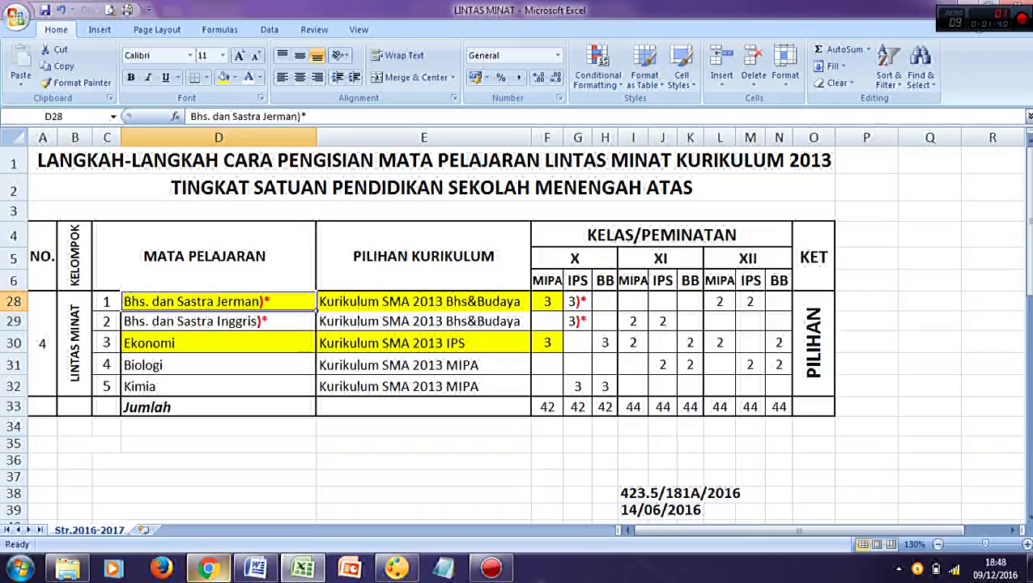
pyautogui.click(208, 567)
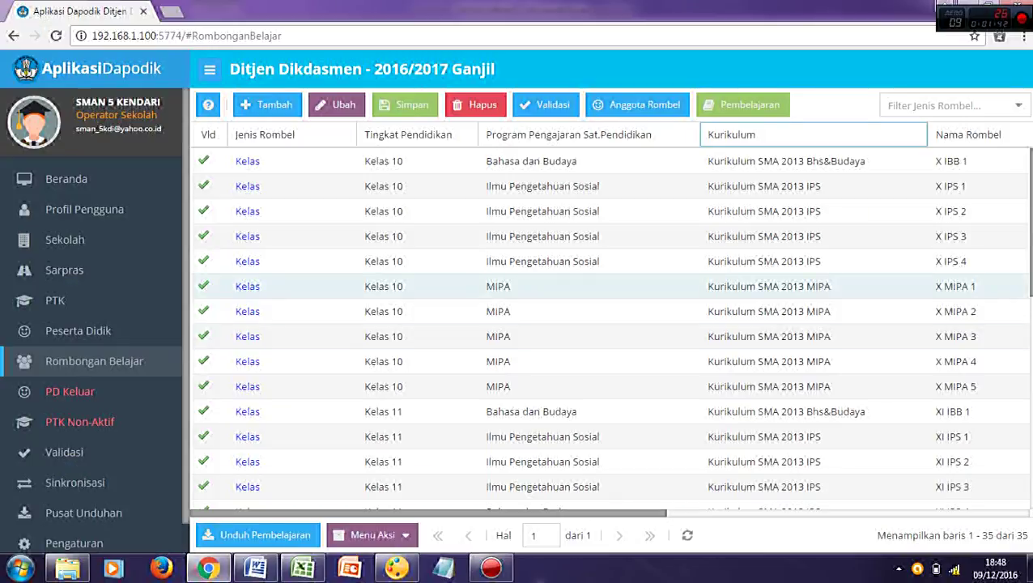
pyautogui.scroll(-9, 608, 361)
pyautogui.scroll(9, 607, 361)
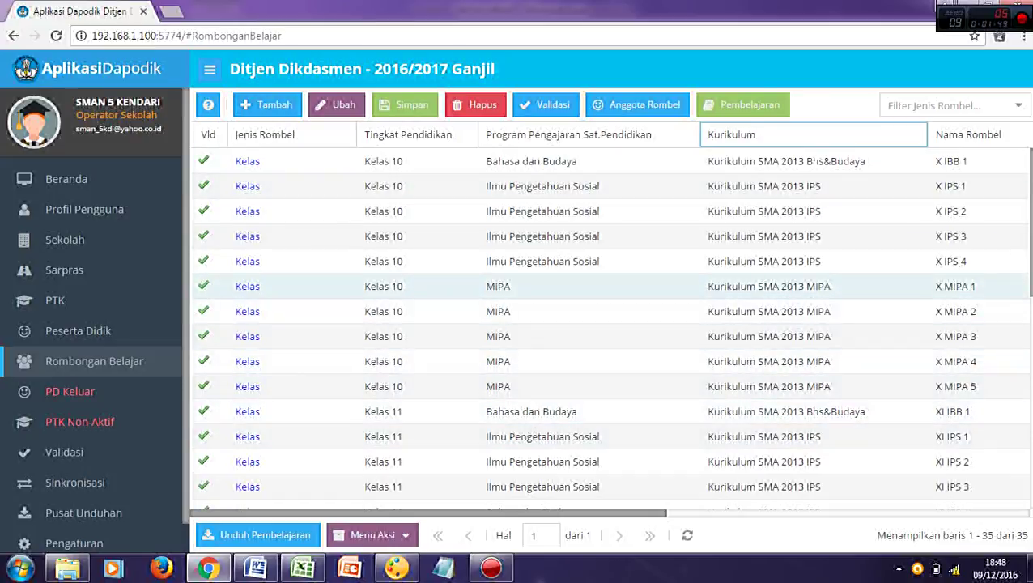
# Return to the Excel workbook and check the subject, curriculum and hours of the two yellow X MIPA rows
pyautogui.hotkey('alt', 'Tab')
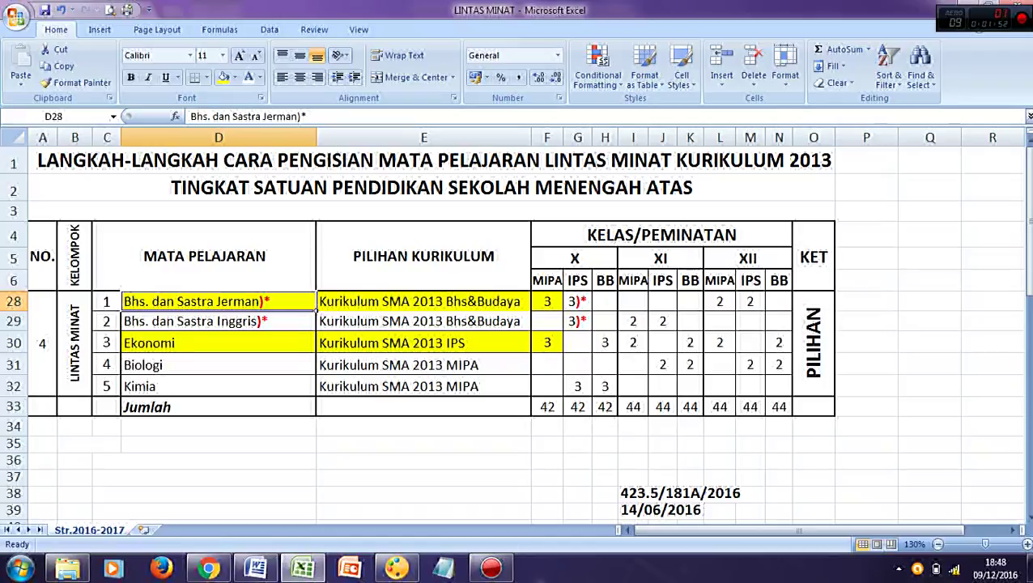
pyautogui.click(548, 281)
pyautogui.moveTo(218, 302); pyautogui.dragTo(547, 302)
pyautogui.moveTo(218, 344); pyautogui.dragTo(562, 344)
pyautogui.hotkey('alt', 'Tab')
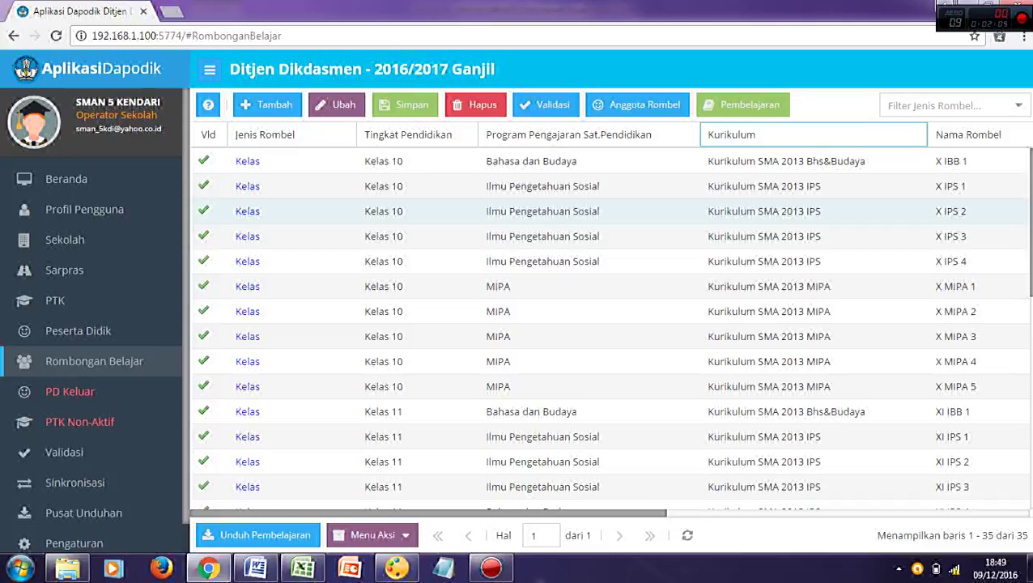
pyautogui.hotkey('alt', 'Tab')
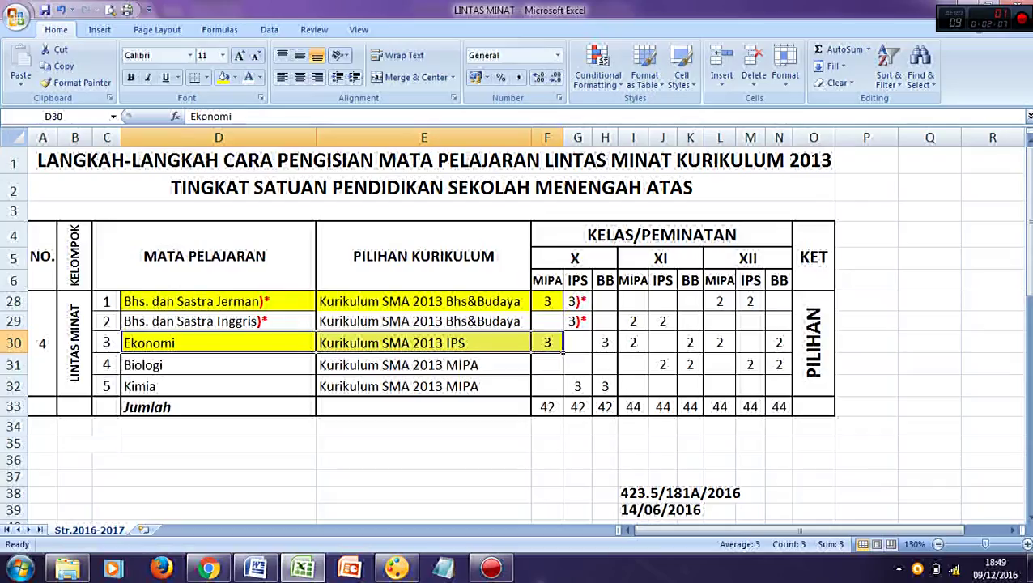
pyautogui.click(218, 302)
pyautogui.moveTo(243, 301); pyautogui.dragTo(564, 306)
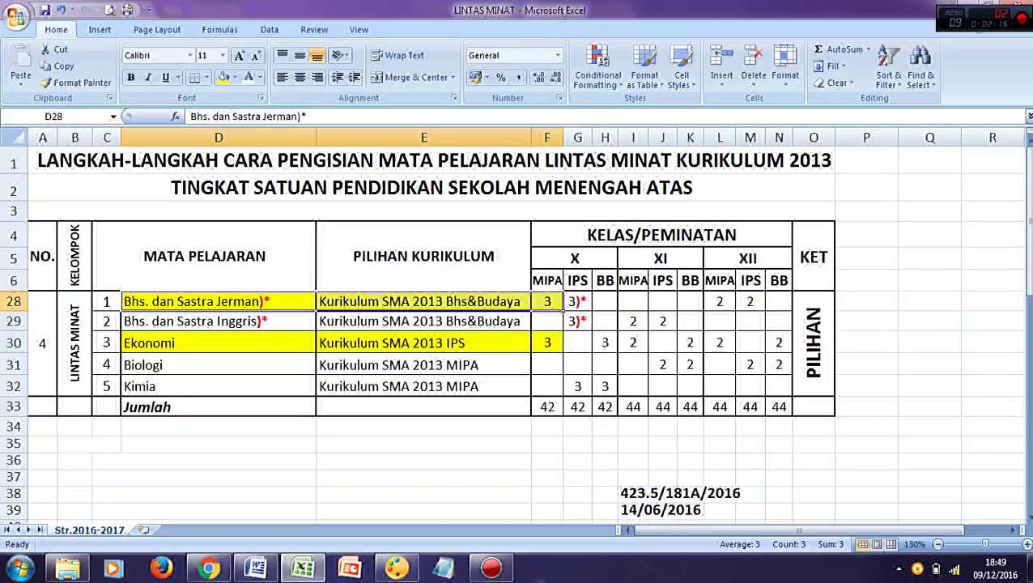
pyautogui.click(314, 350)
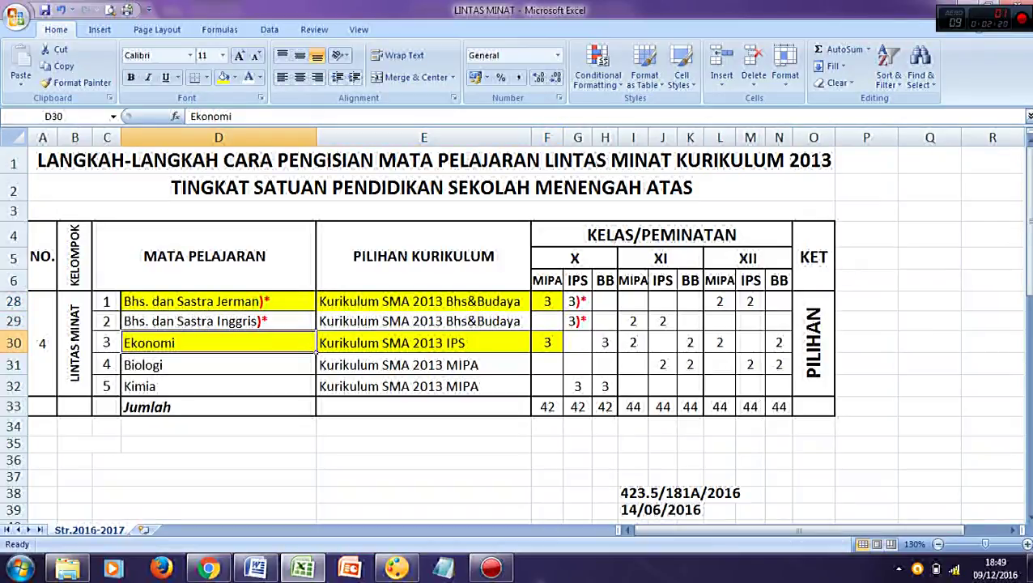
pyautogui.click(314, 306)
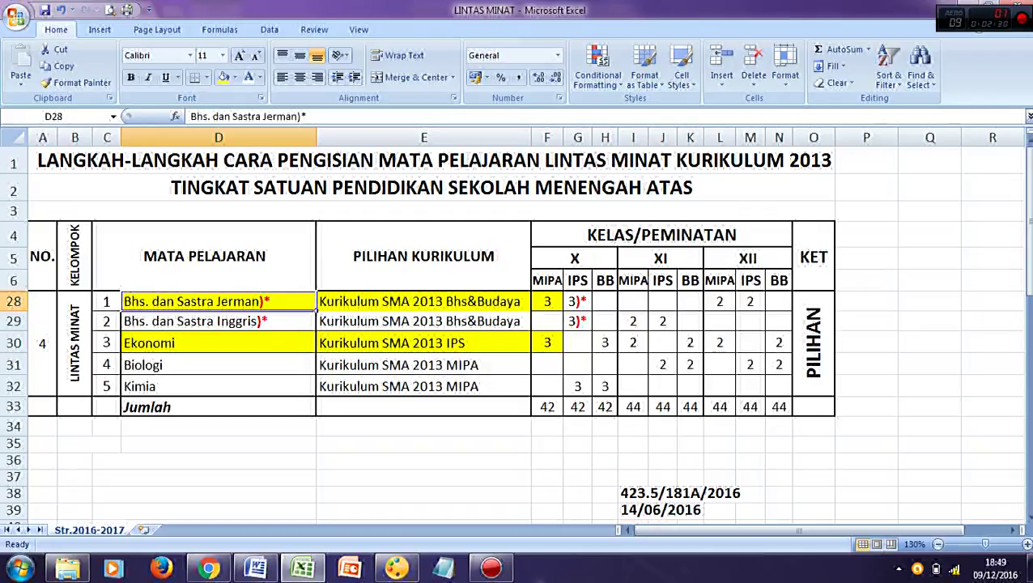
pyautogui.click(218, 342)
# Switch to Aplikasi Dapodik and add a Rombongan Belajar entry with Jenis Rombel Teori and Tingkat Pendidikan Kelas 10
pyautogui.click(208, 567)
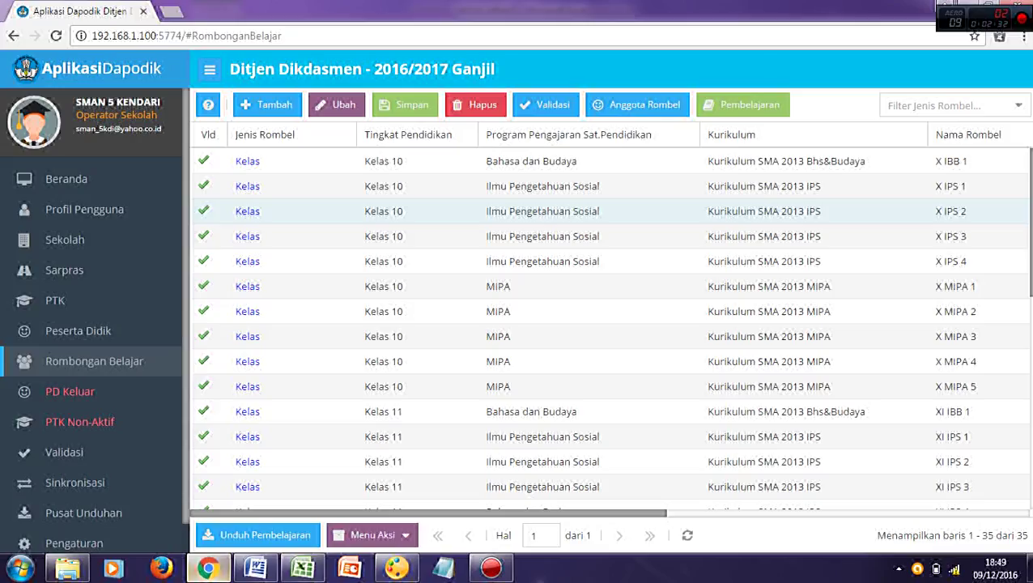
pyautogui.click(292, 236)
pyautogui.scroll(-7, 291, 237)
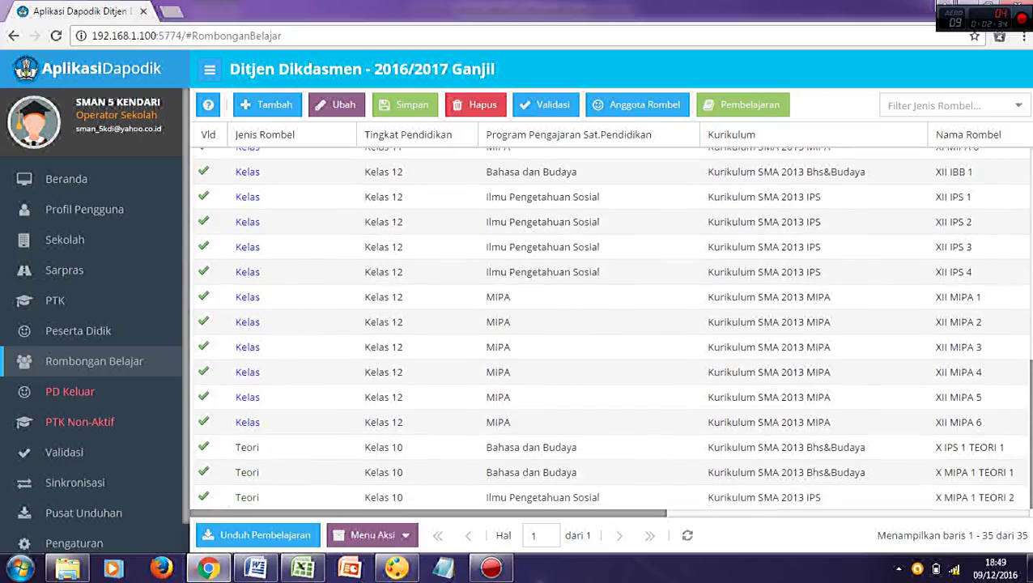
pyautogui.scroll(7, 291, 236)
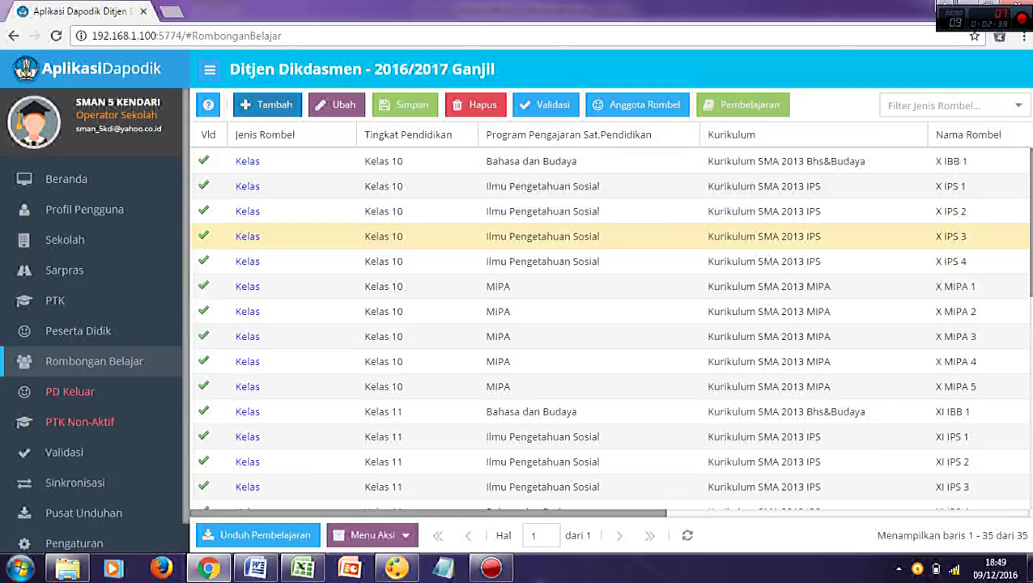
pyautogui.click(267, 105)
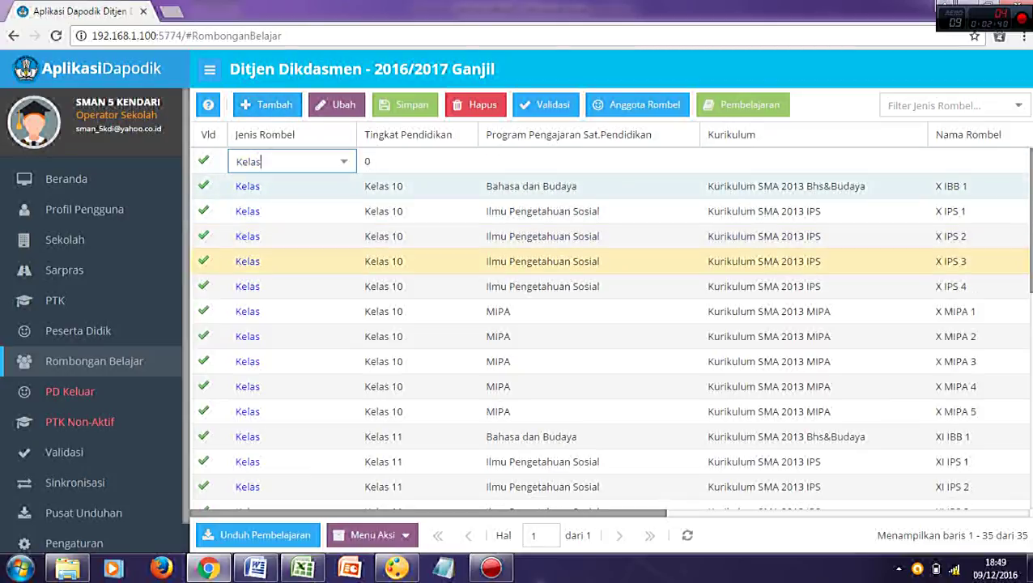
pyautogui.click(344, 162)
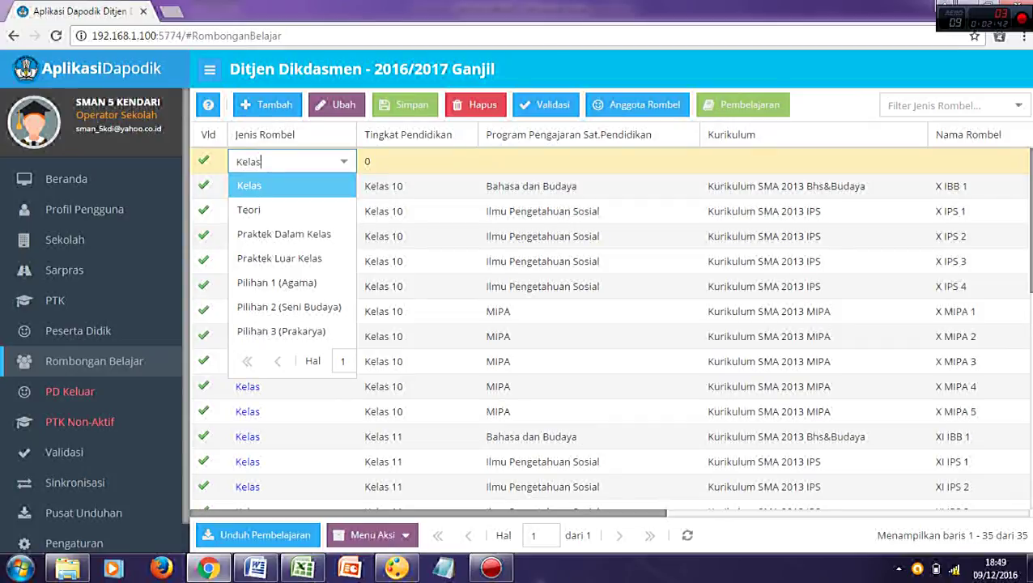
pyautogui.click(290, 210)
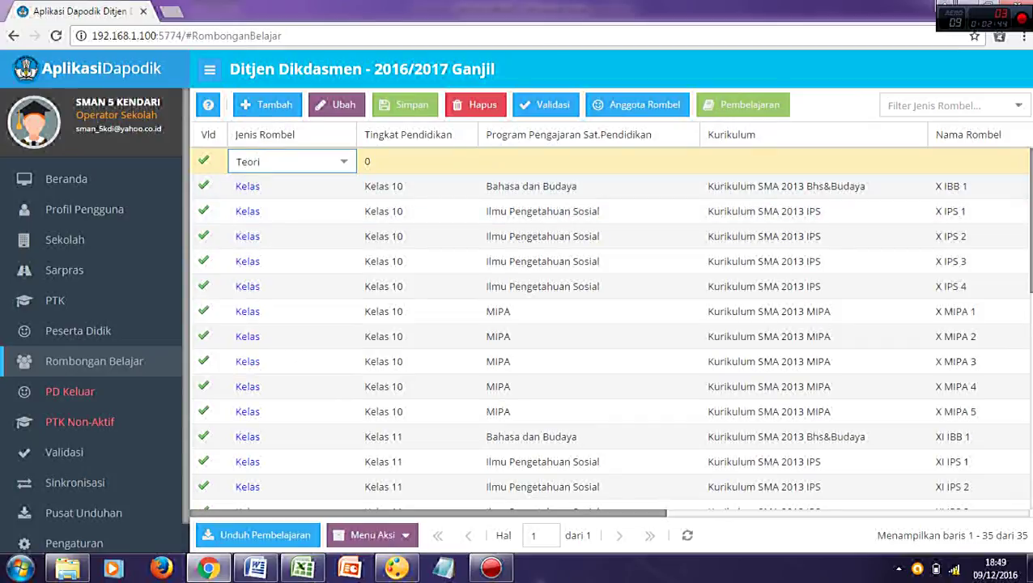
pyautogui.click(417, 161)
pyautogui.click(465, 162)
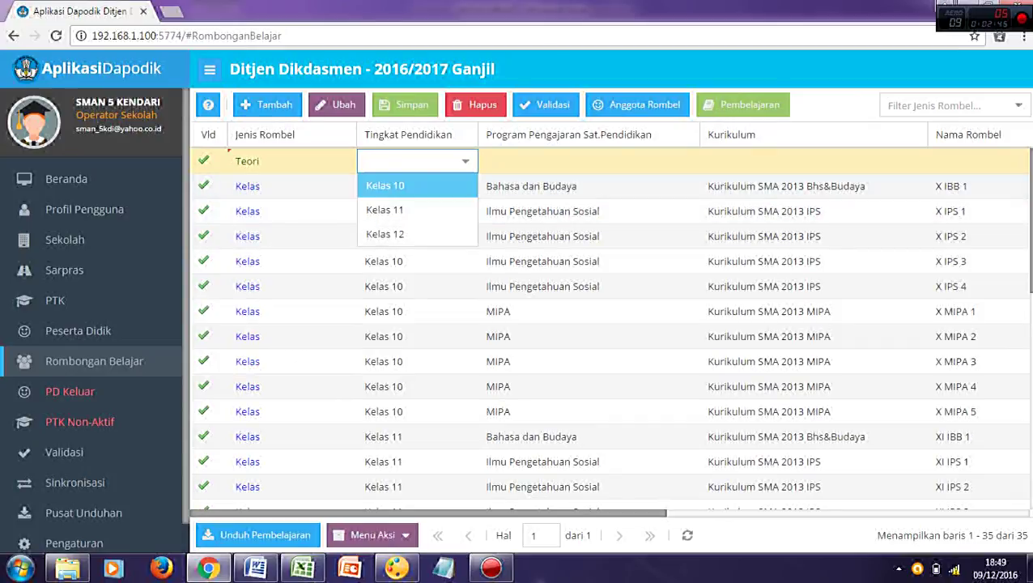
pyautogui.press('Return')
# Check the Bhs. dan Sastra Jerman subject and its curriculum in the Excel table, and return to Aplikasi Dapodik
pyautogui.hotkey('alt', 'Tab')
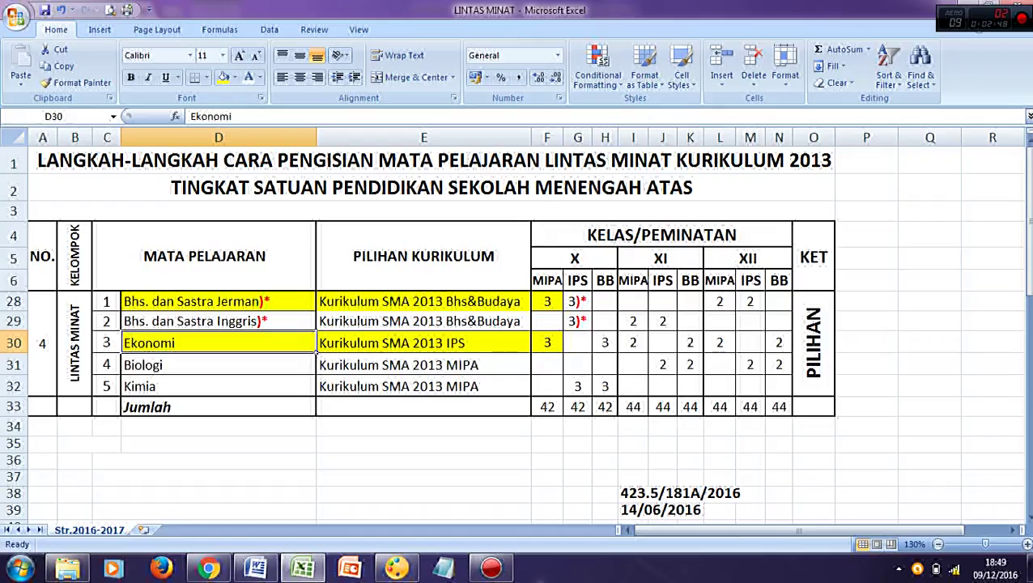
pyautogui.hotkey('alt', 'Tab')
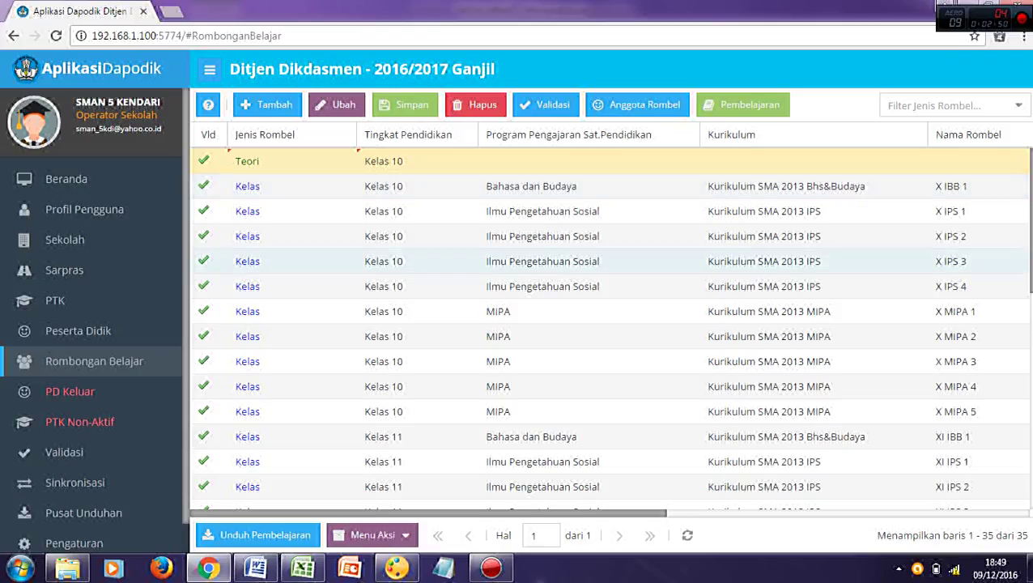
pyautogui.doubleClick(589, 161)
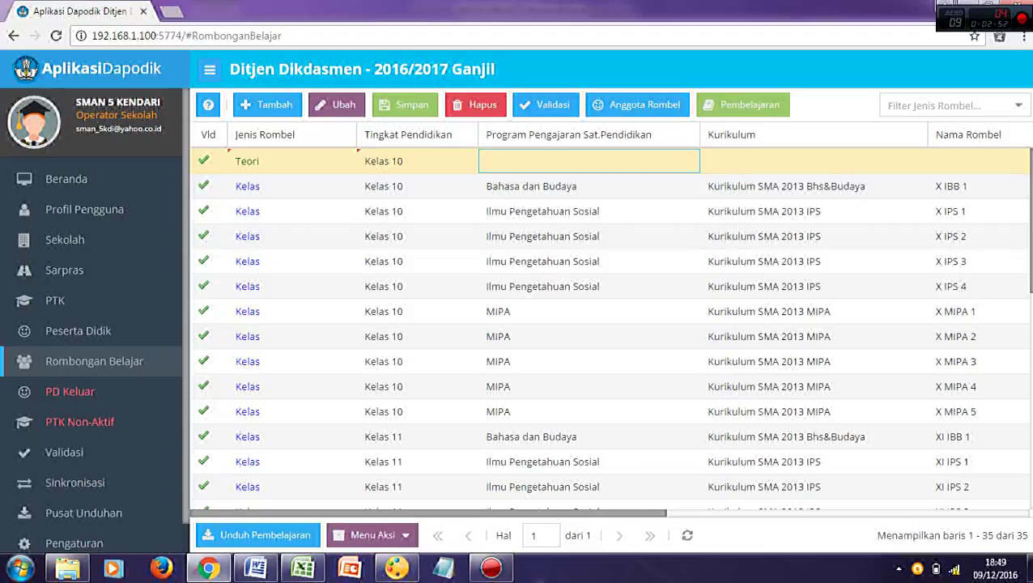
pyautogui.hotkey('alt', 'Tab')
pyautogui.click(217, 302)
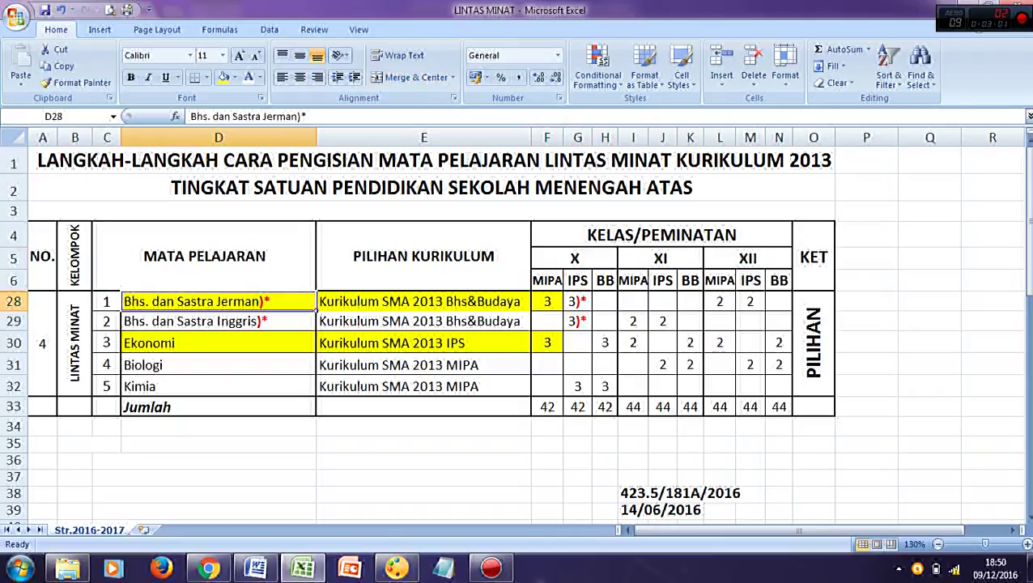
pyautogui.click(423, 301)
pyautogui.hotkey('alt', 'Tab')
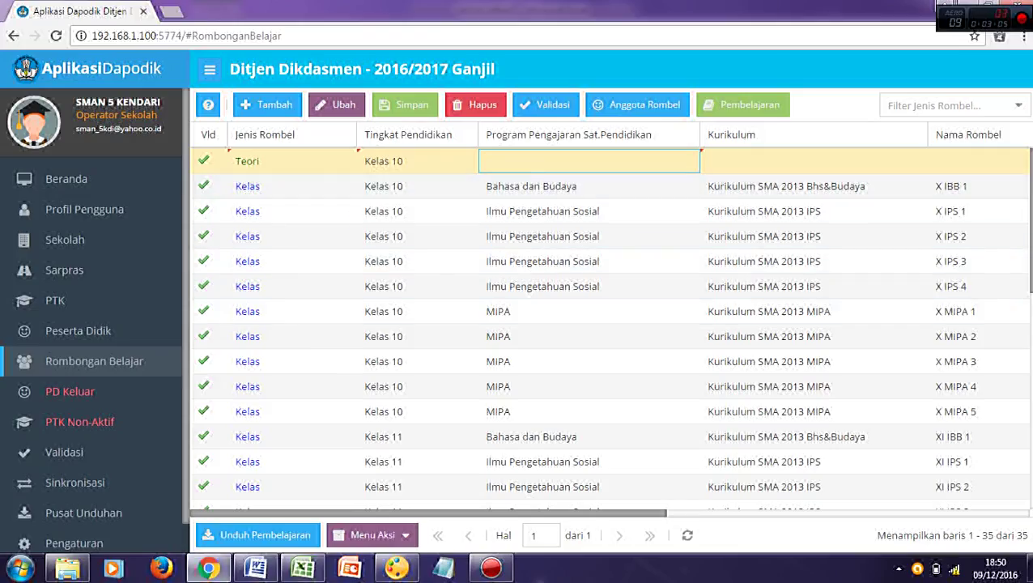
# Set the new Teori entry's Program Pengajaran to Bahasa dan Budaya and its Kurikulum to Kurikulum SMA 2013 Bhs&Budaya
pyautogui.doubleClick(589, 161)
pyautogui.click(687, 161)
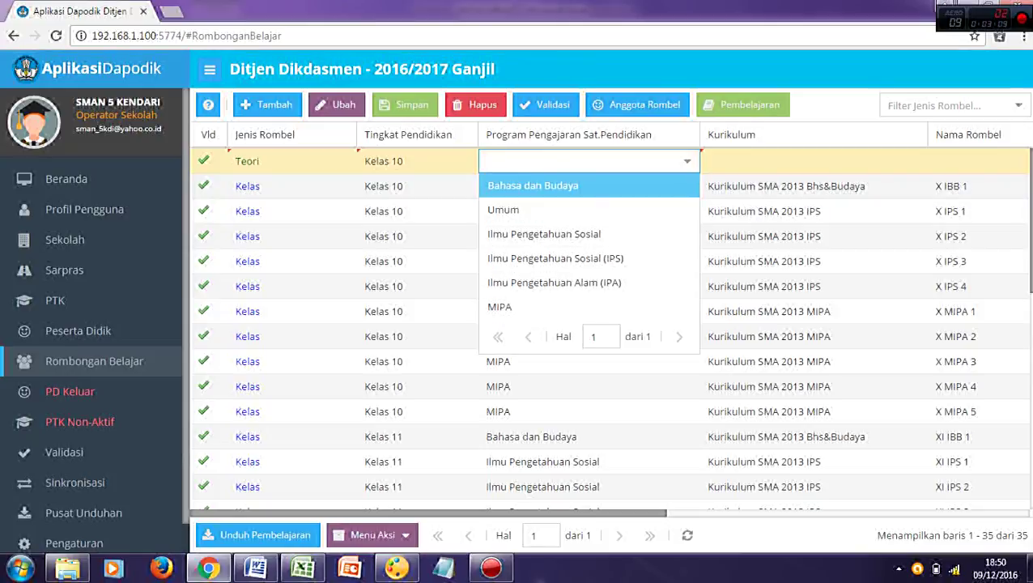
pyautogui.press('Return')
pyautogui.press('Tab')
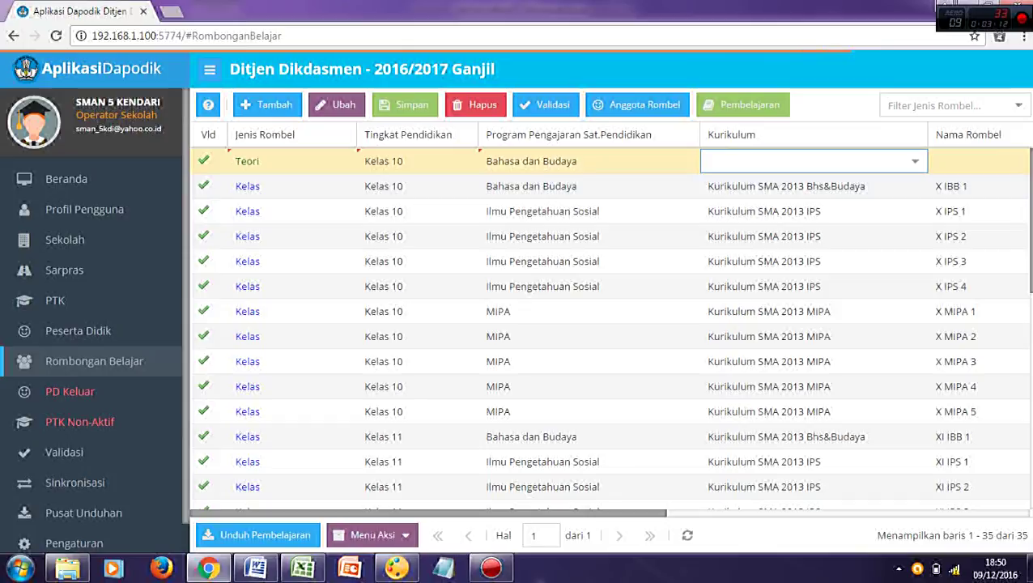
pyautogui.press('Down')
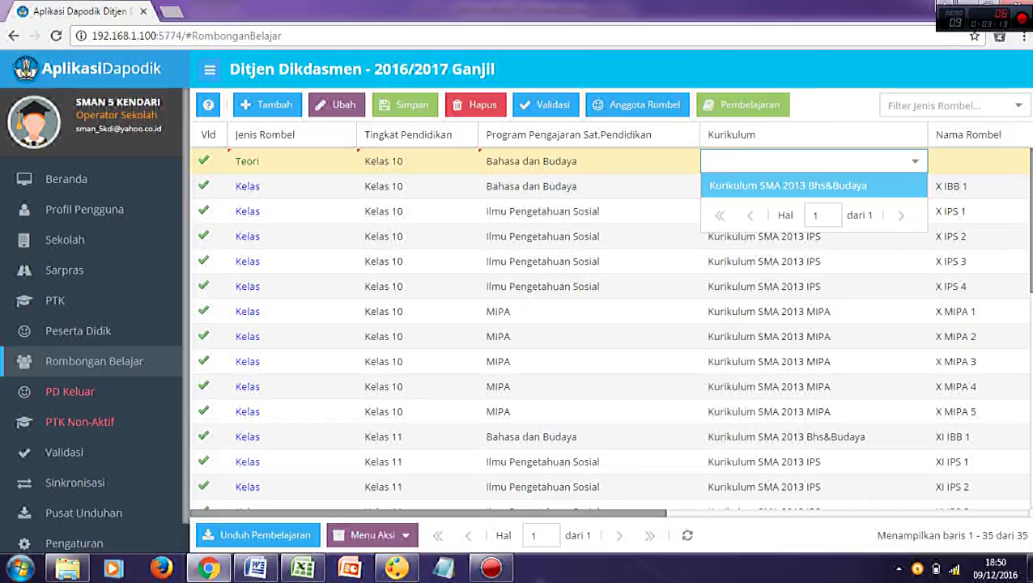
pyautogui.press('Return')
# Name the new rombel X MIPA 2 TEORI 1
pyautogui.press('Tab')
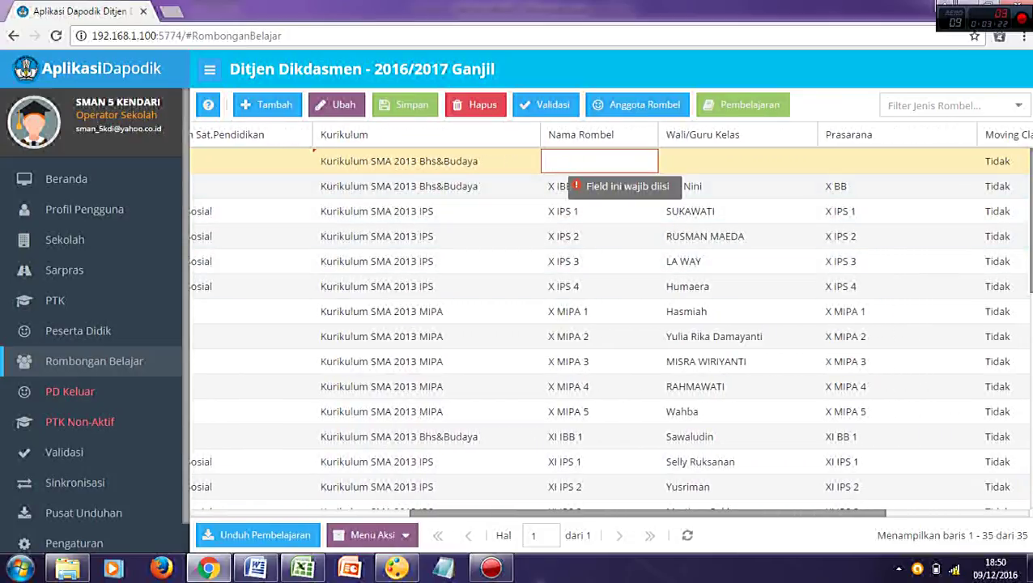
pyautogui.write('X MIPA 2 TEORI')
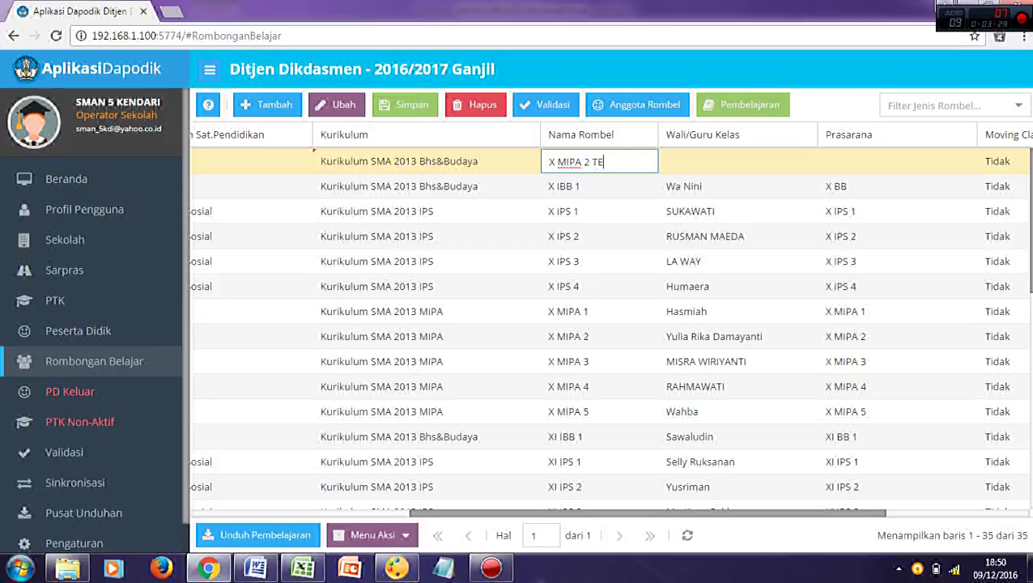
pyautogui.write('1')
pyautogui.press('Tab')
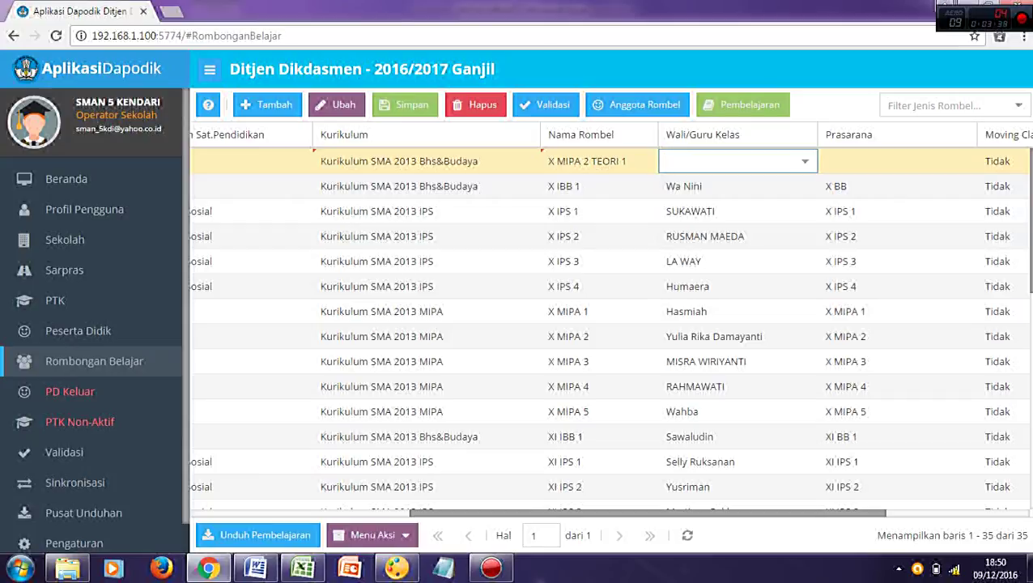
# Leave Wali/Guru Kelas empty, choose X MIPA 2 as the Prasarana, and save the new rombel
pyautogui.press('Tab')
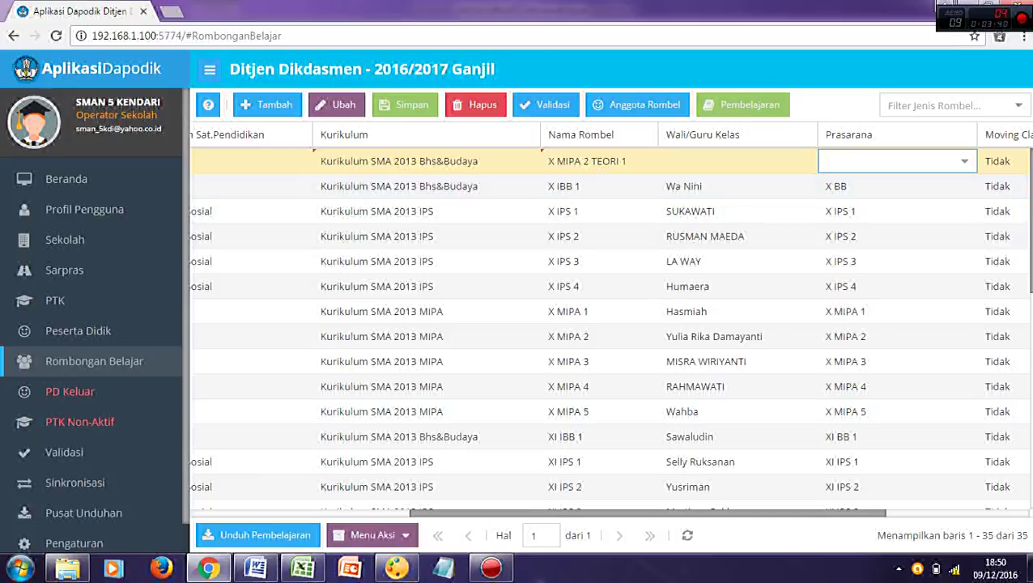
pyautogui.moveTo(648, 512); pyautogui.dragTo(673, 513)
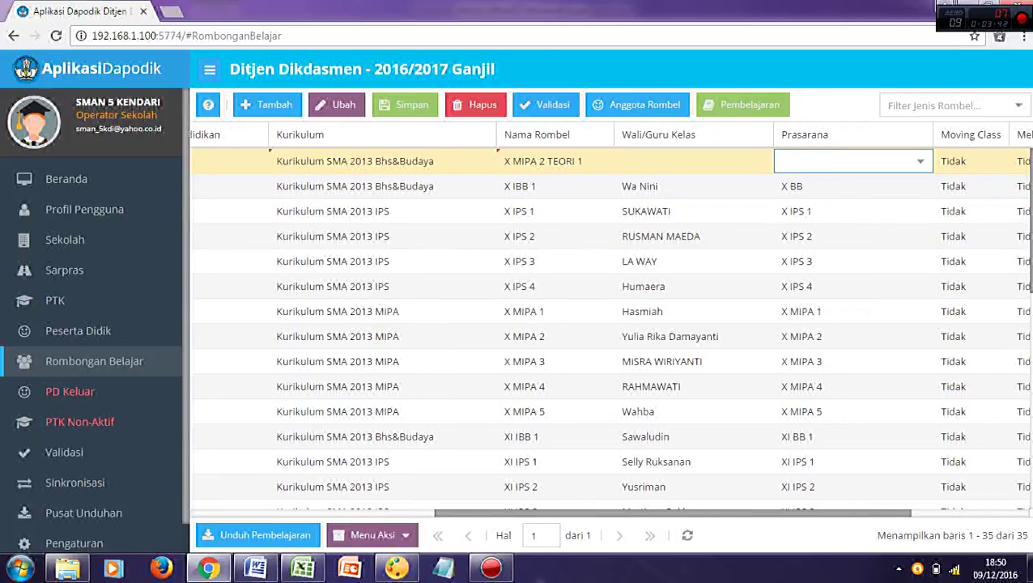
pyautogui.click(921, 162)
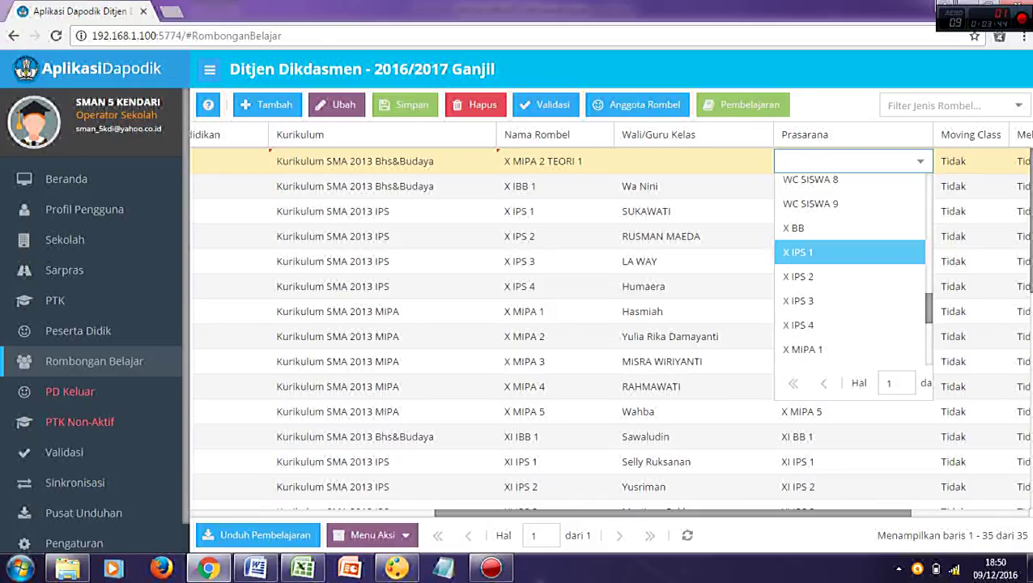
pyautogui.scroll(-1, 850, 227)
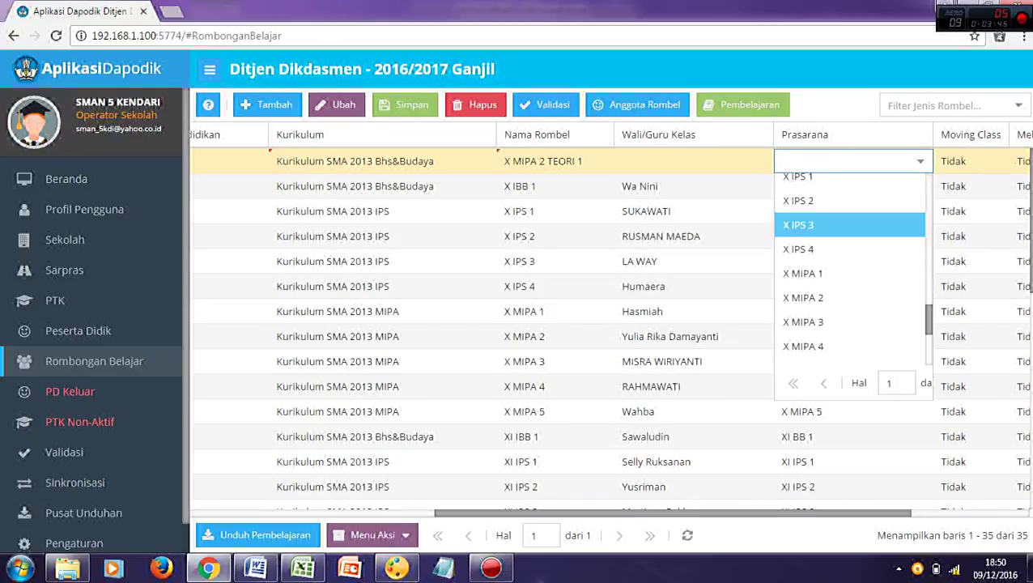
pyautogui.click(818, 298)
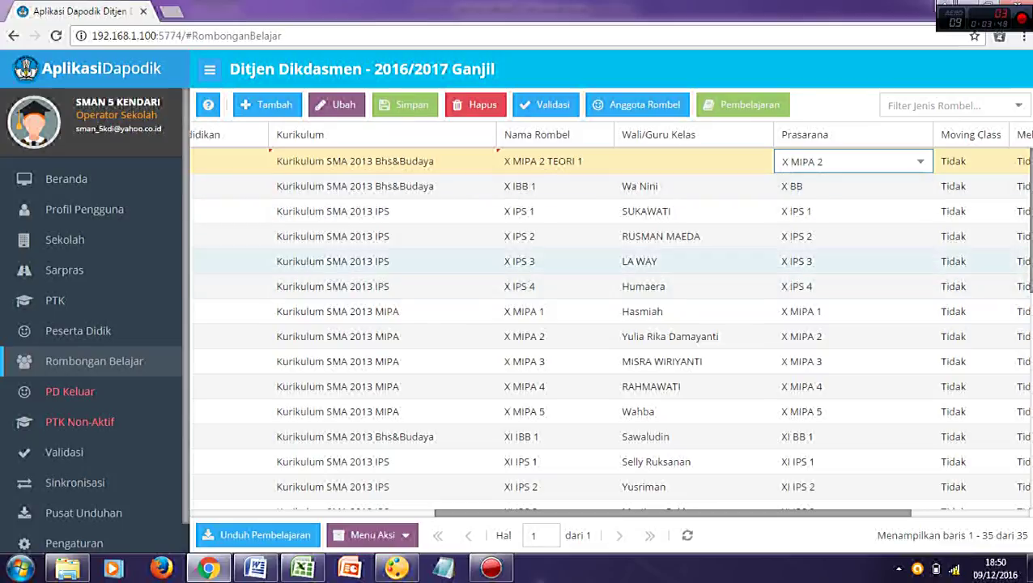
pyautogui.click(405, 105)
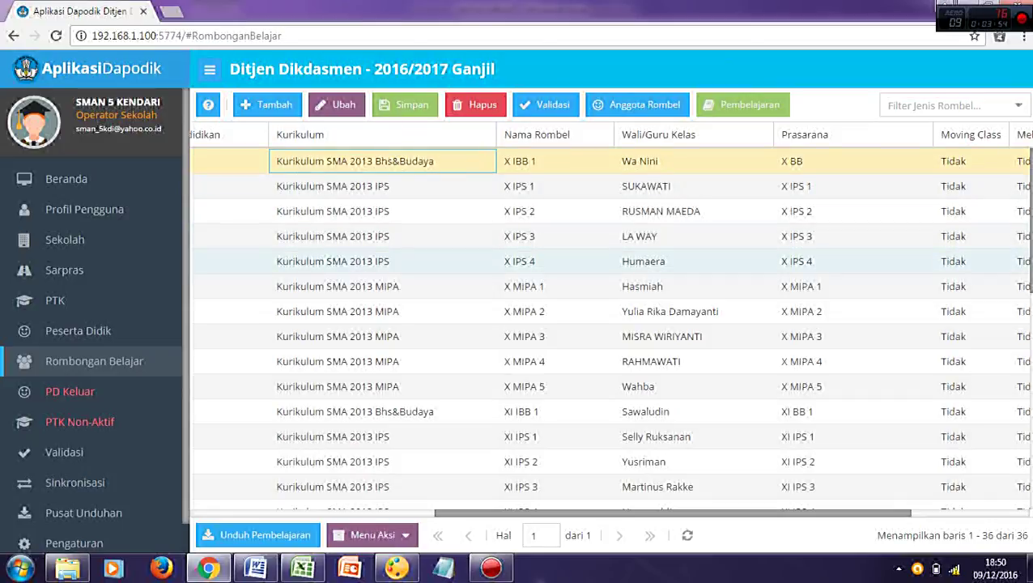
# Locate X MIPA 2 TEORI 1 in the rombel list and compare it with the Bhs. dan Sastra Jerman row in Excel
pyautogui.scroll(-5, 607, 324)
pyautogui.scroll(-1, 611, 328)
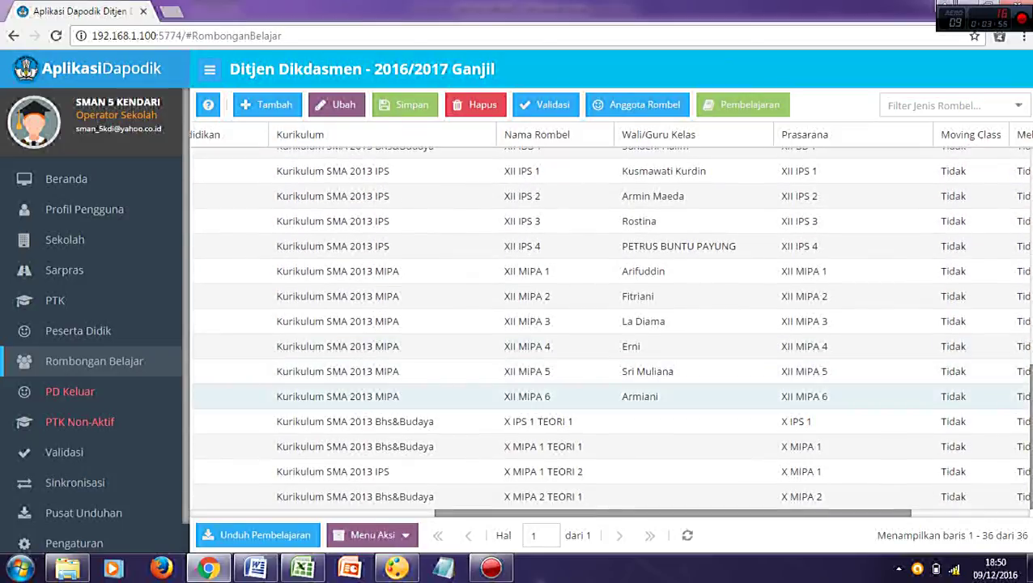
pyautogui.moveTo(673, 513); pyautogui.dragTo(428, 512)
pyautogui.click(229, 497)
pyautogui.hotkey('alt', 'Tab')
pyautogui.moveTo(217, 301); pyautogui.dragTo(577, 302)
pyautogui.press('Right')
pyautogui.hotkey('alt', 'Tab')
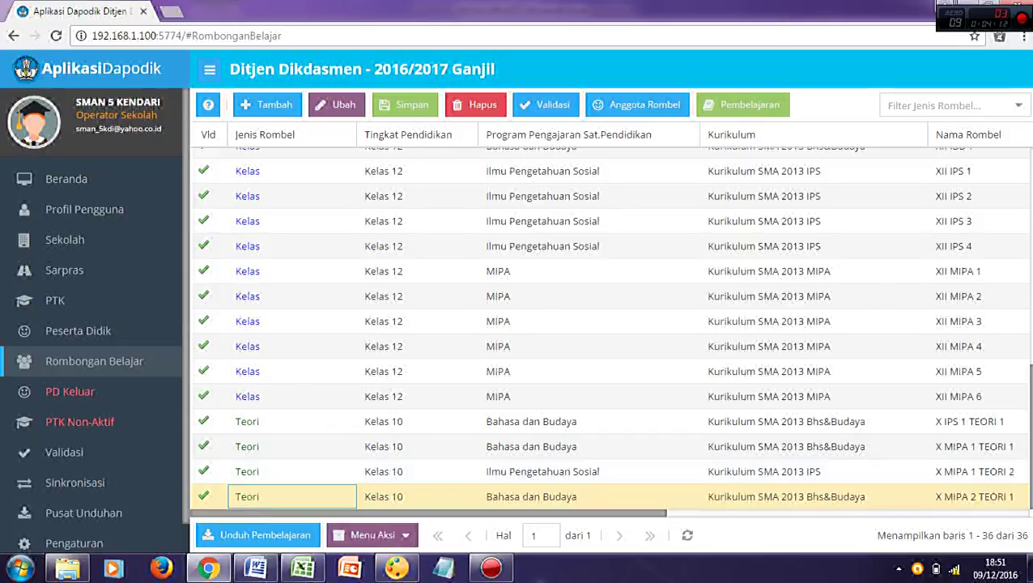
pyautogui.hscroll(3, 610, 324)
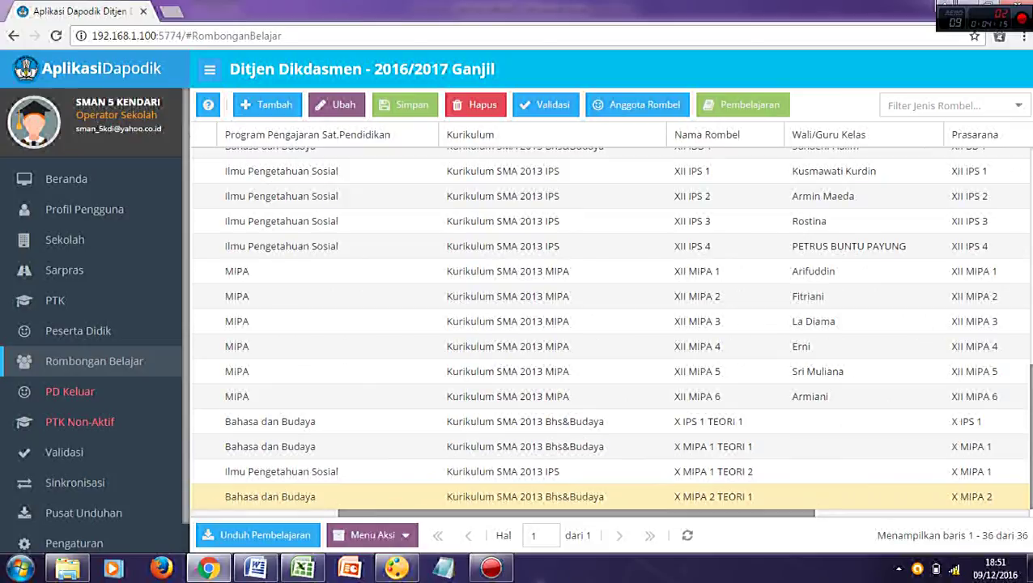
# Copy all members of class X MIPA 2 into the X MIPA 2 TEORI 1 rombel
pyautogui.click(724, 496)
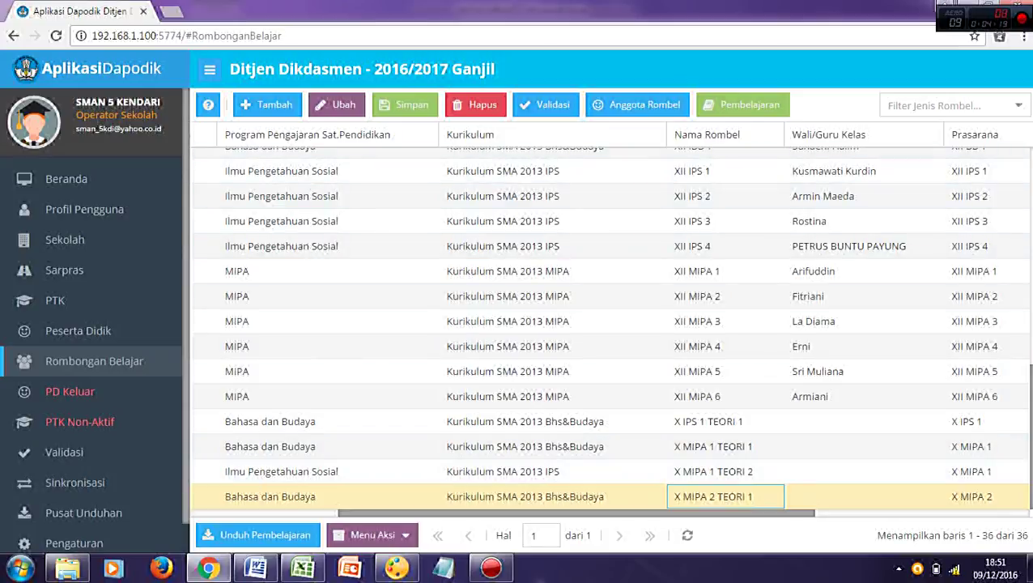
pyautogui.click(637, 104)
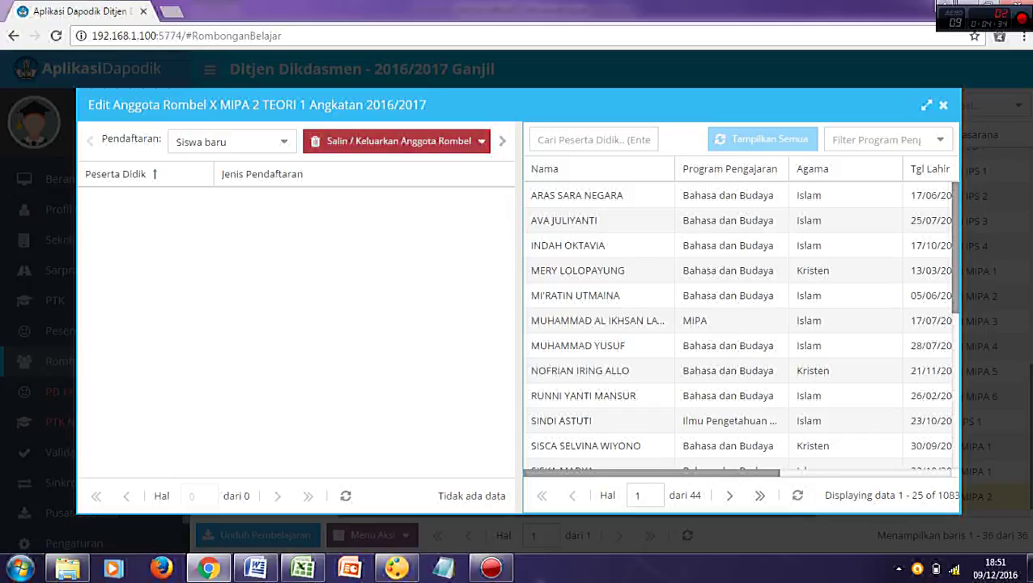
pyautogui.click(396, 141)
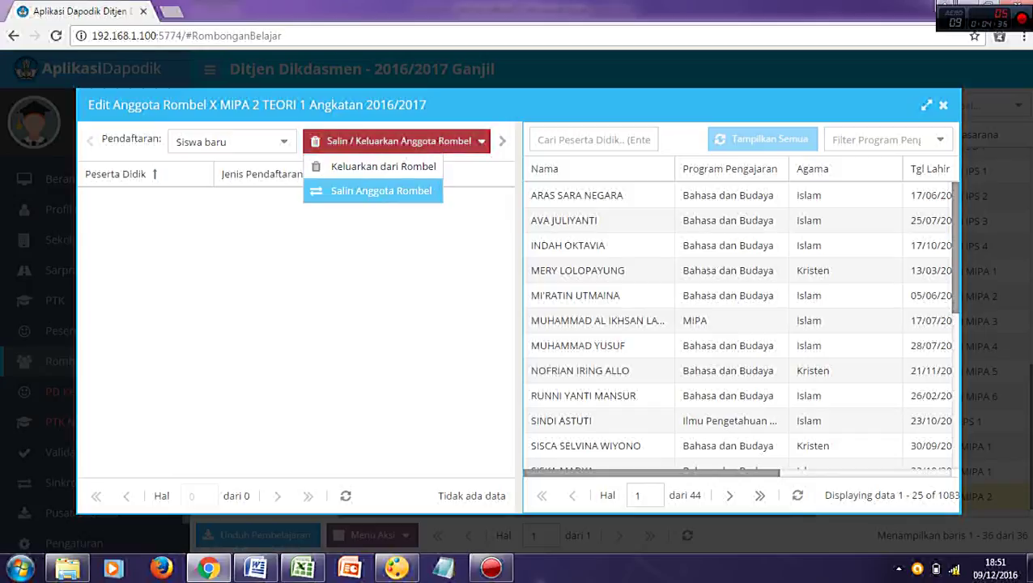
pyautogui.click(381, 190)
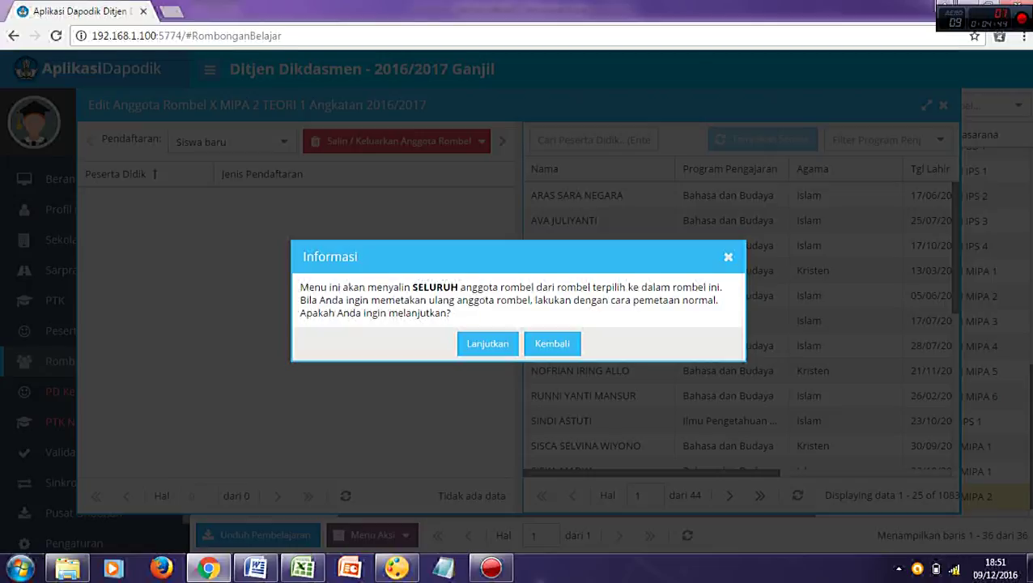
pyautogui.click(488, 344)
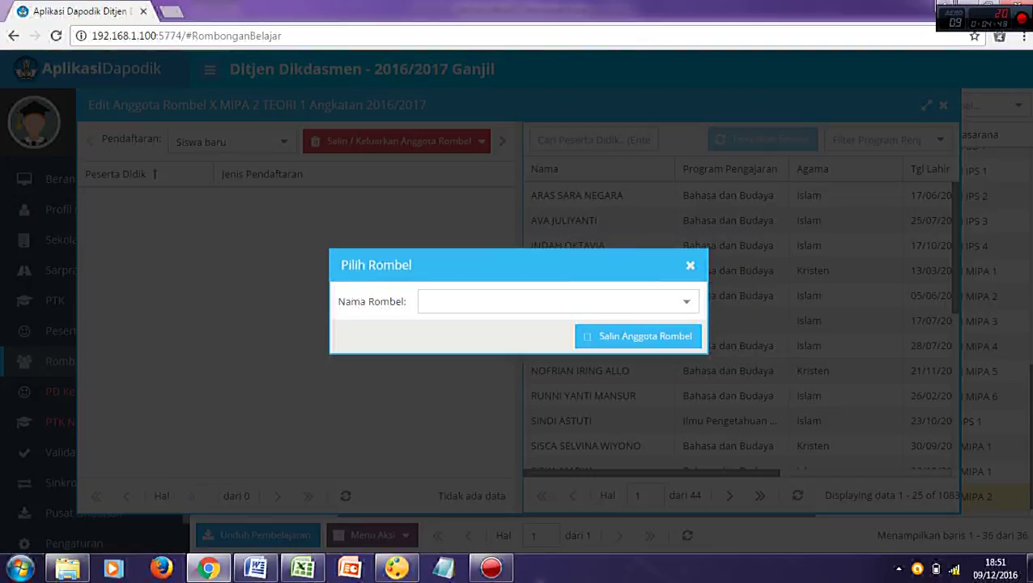
pyautogui.click(685, 301)
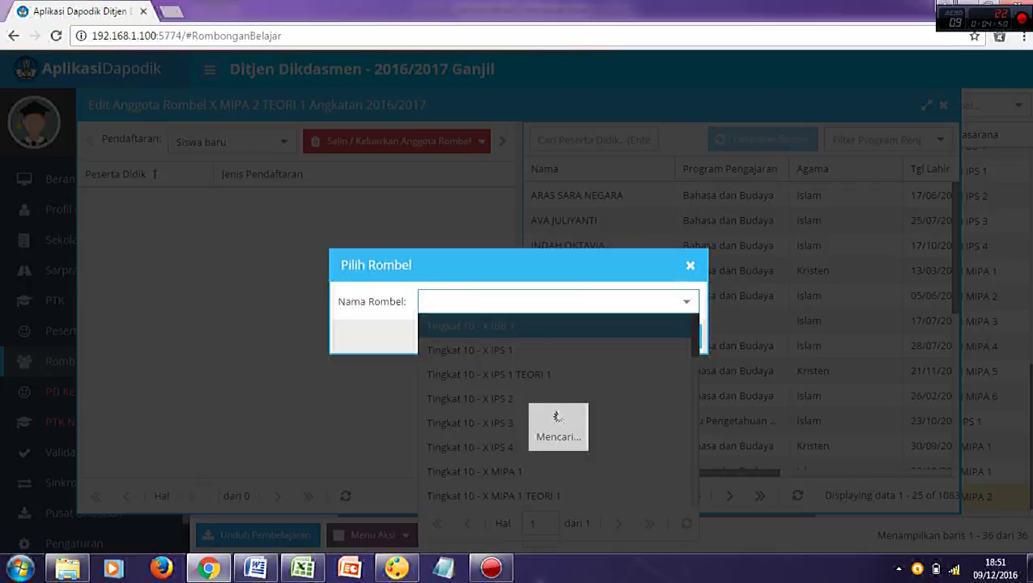
pyautogui.scroll(-2, 555, 405)
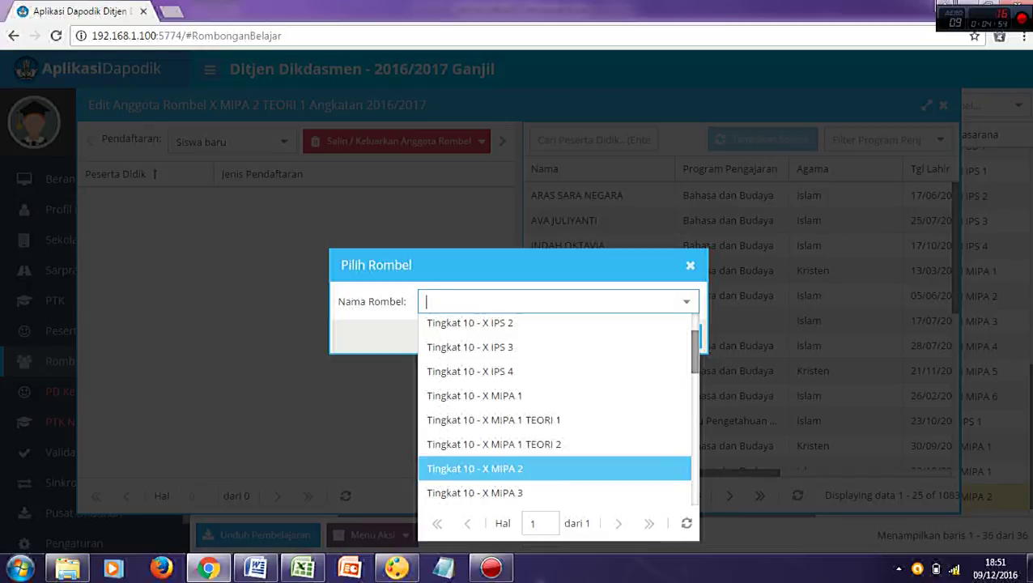
pyautogui.click(555, 468)
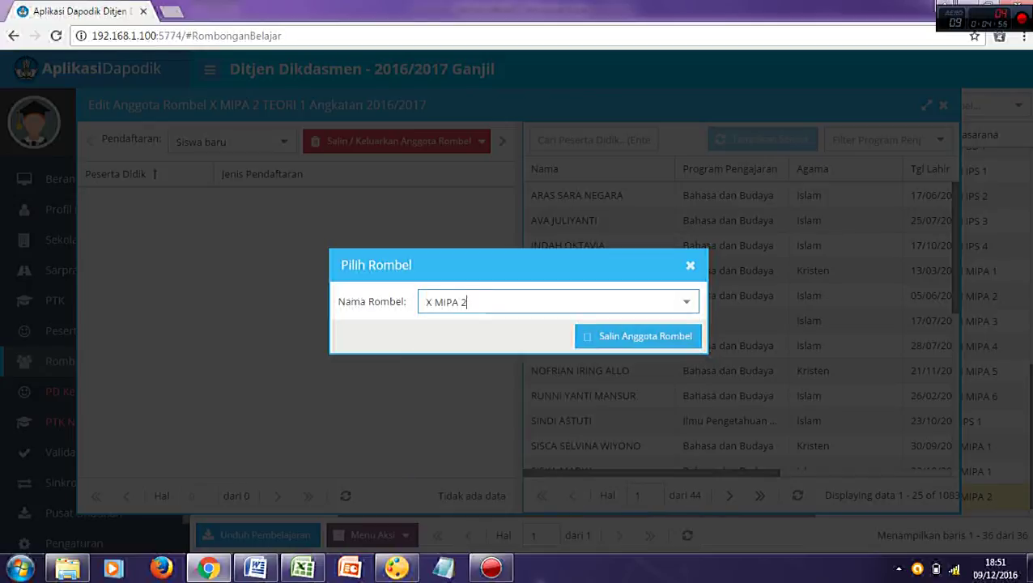
pyautogui.click(639, 336)
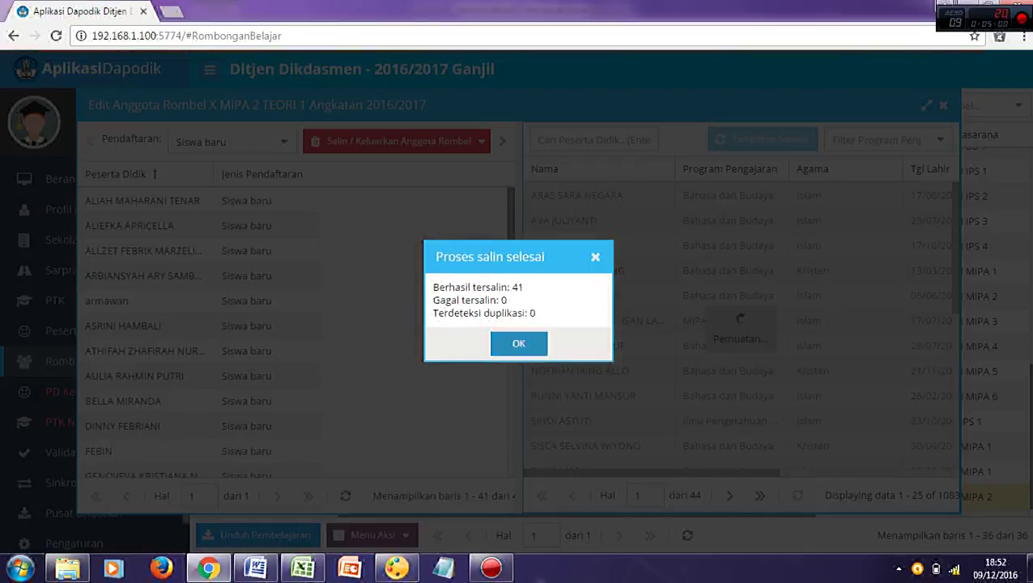
pyautogui.click(519, 343)
# Look through the member list of X MIPA 2 TEORI 1 and close the member editor
pyautogui.click(146, 300)
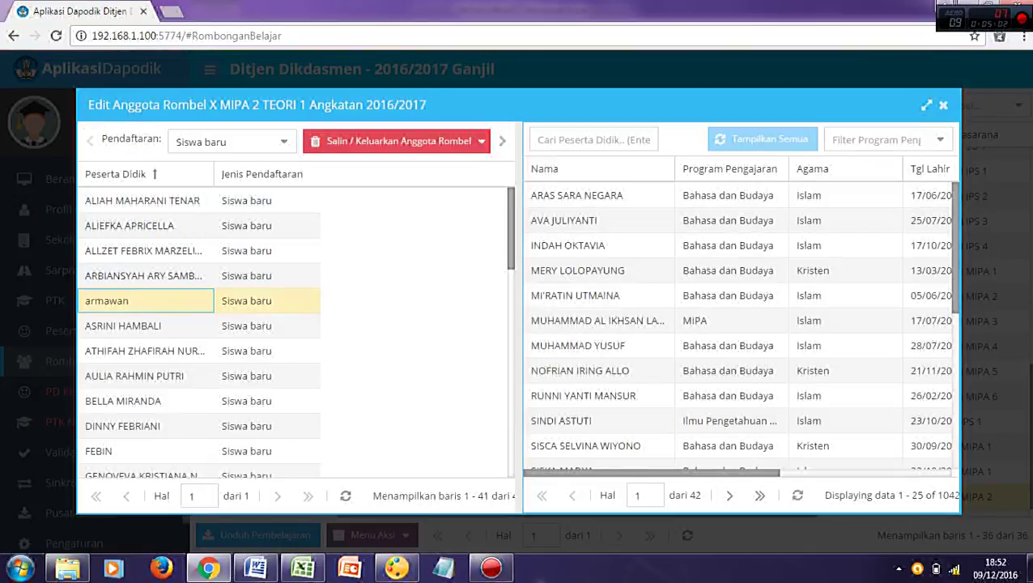
pyautogui.scroll(-9, 146, 300)
pyautogui.scroll(9, 202, 324)
pyautogui.click(943, 105)
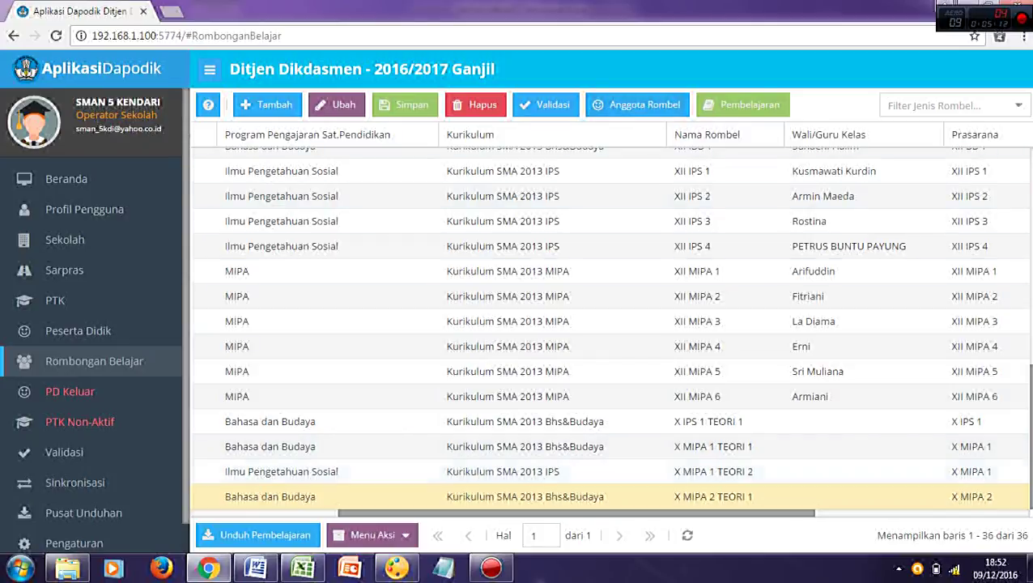
# Check the Bhs. dan Sastra Jerman subject in Excel, and open the Pembelajaran editor for X MIPA 2 TEORI 1 in Aplikasi Dapodik
pyautogui.click(725, 497)
pyautogui.hotkey('alt', 'Tab')
pyautogui.click(218, 301)
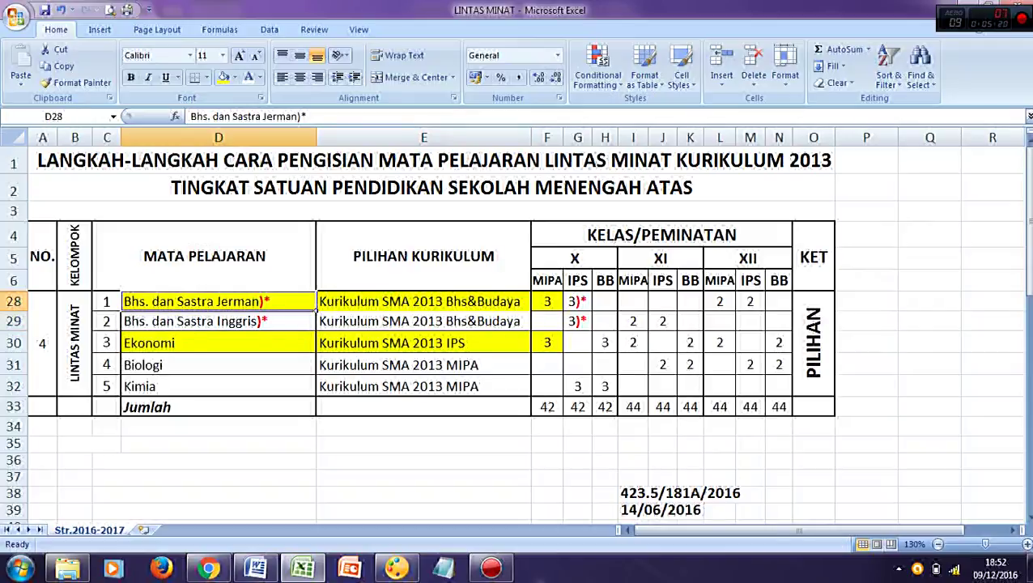
pyautogui.hotkey('alt', 'Tab')
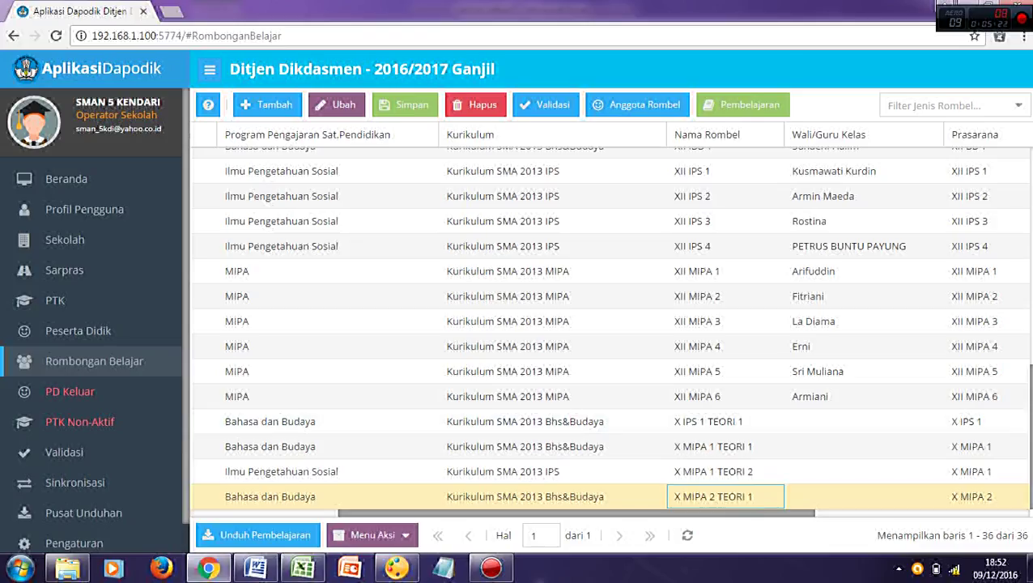
pyautogui.press('Left')
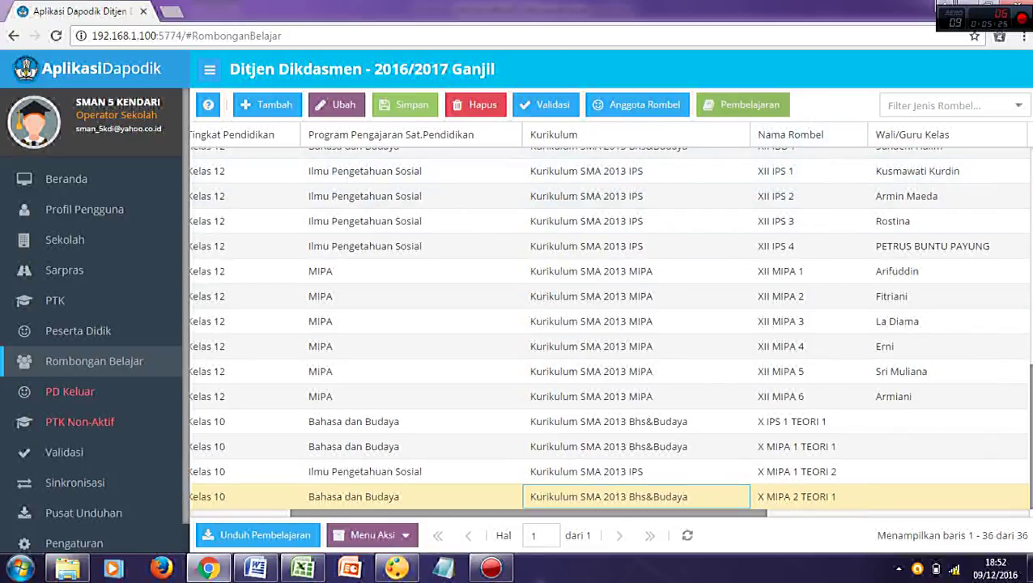
pyautogui.click(741, 104)
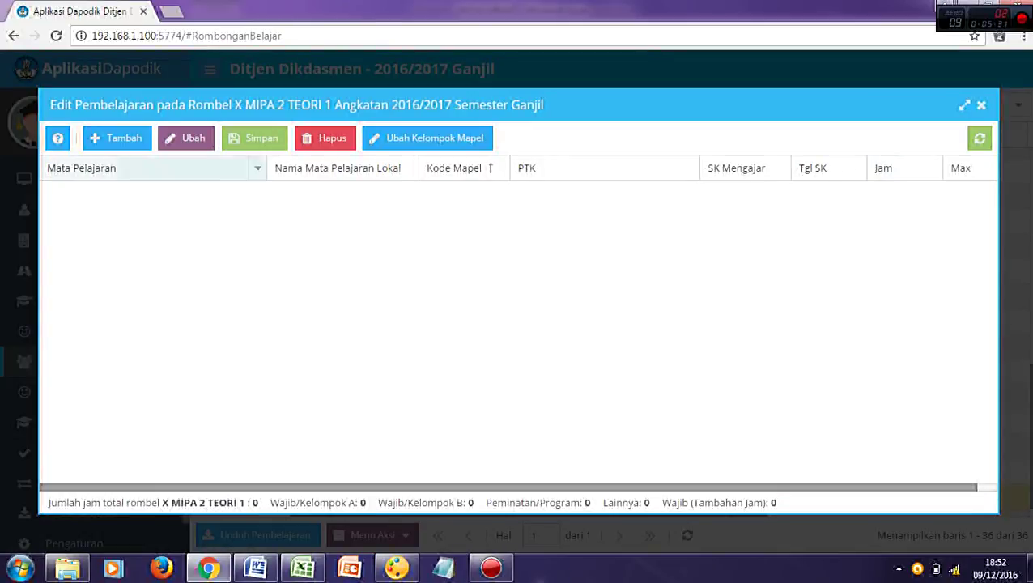
# Add a Matpel Peminatan lesson to X MIPA 2 TEORI 1 with 300310500 - Bahasa Jerman as Mata pelajaran, checking the subject in Excel
pyautogui.click(117, 138)
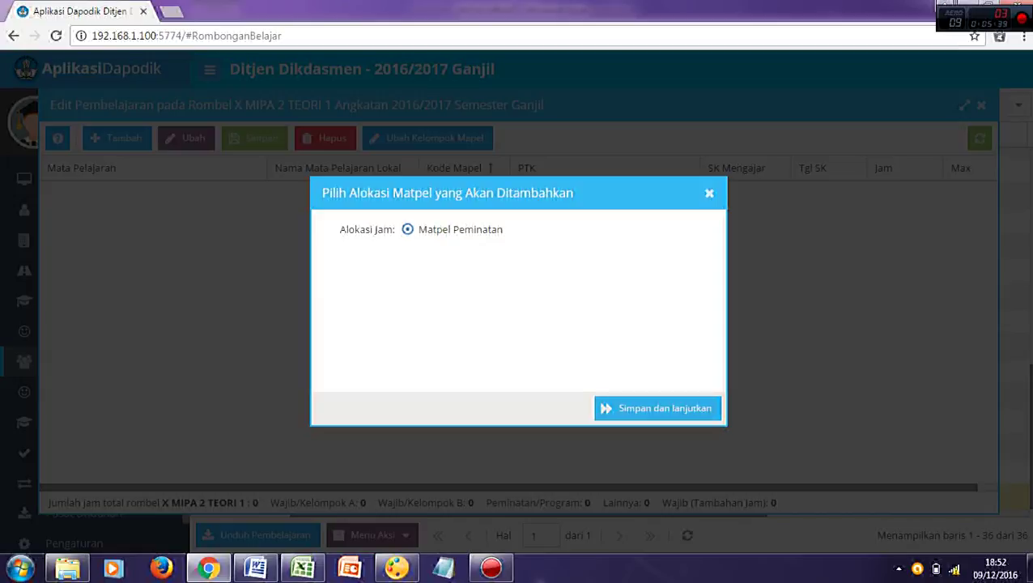
pyautogui.click(658, 408)
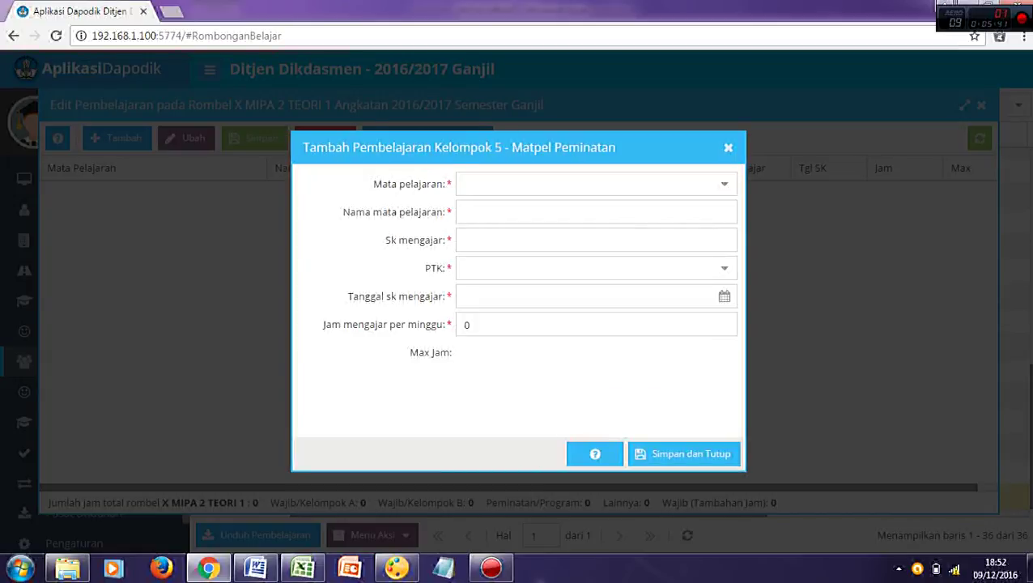
pyautogui.hotkey('alt', 'Tab')
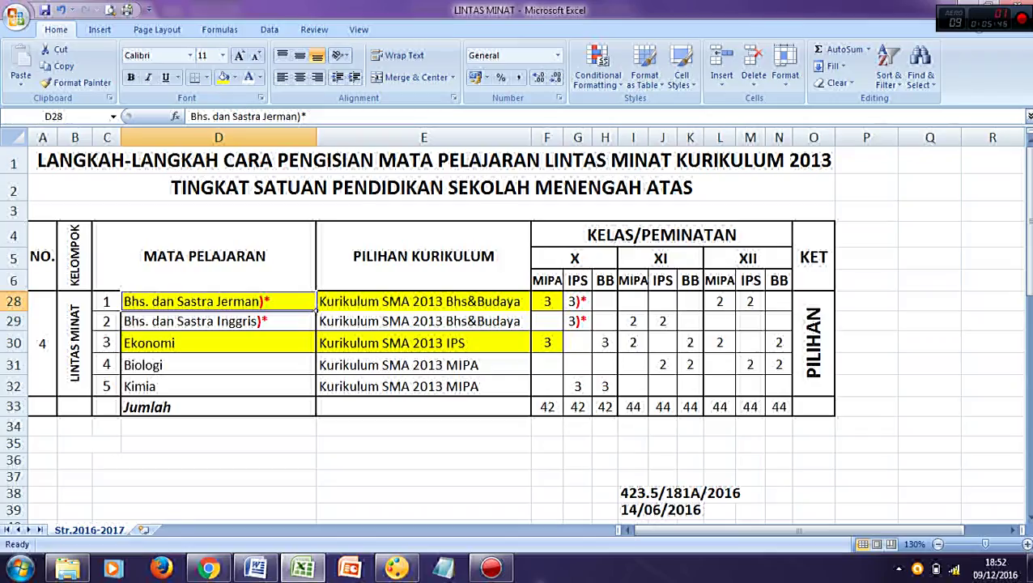
pyautogui.hotkey('alt', 'Tab')
pyautogui.click(724, 184)
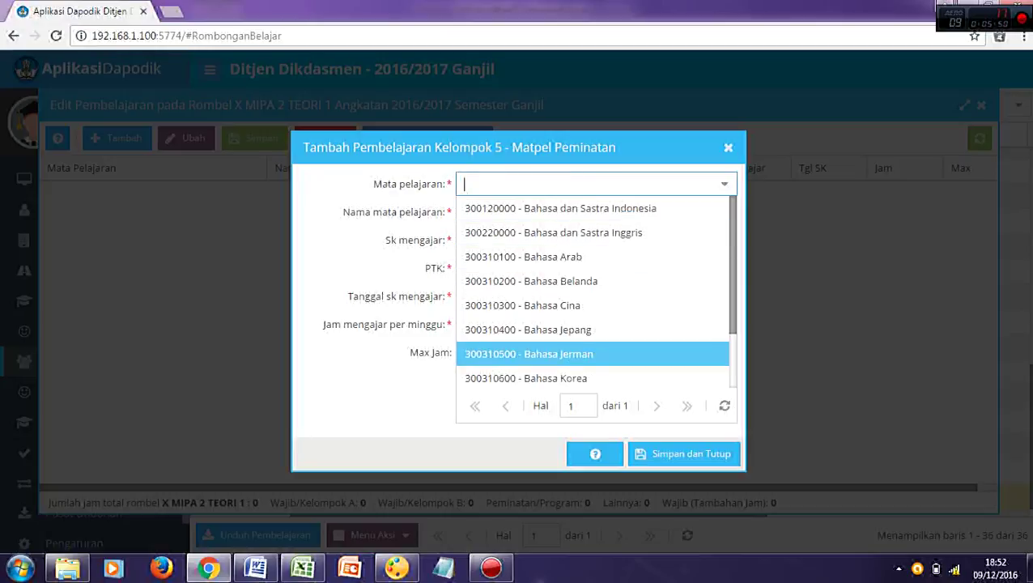
pyautogui.click(528, 354)
# Name the subject BAHASA DAN SASTRA JERMAN and copy 423.5/181A/2016 from Excel as its Sk mengajar
pyautogui.click(465, 212)
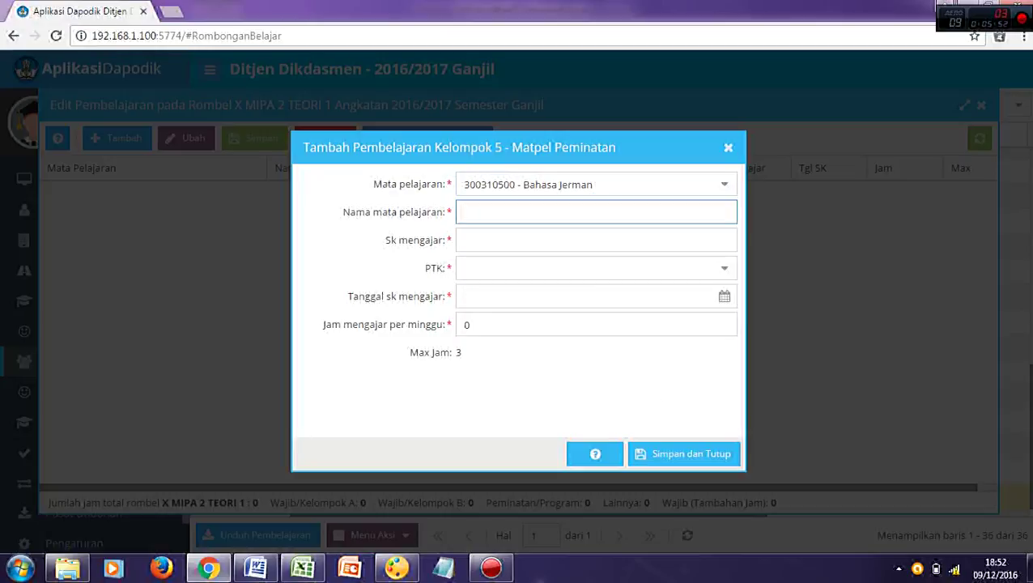
pyautogui.write('BAHASA DAN SAS')
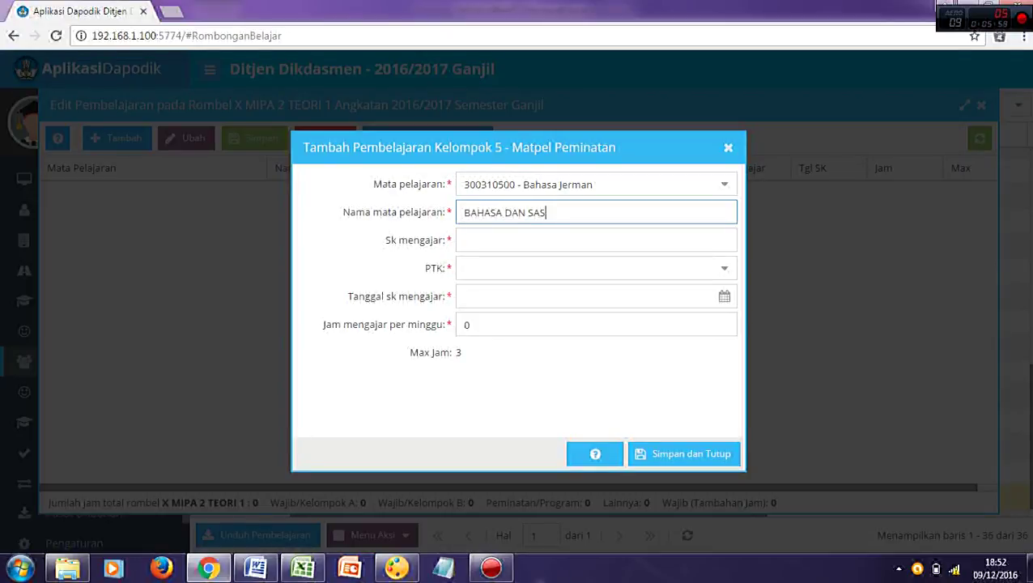
pyautogui.write('TRA JERMAN')
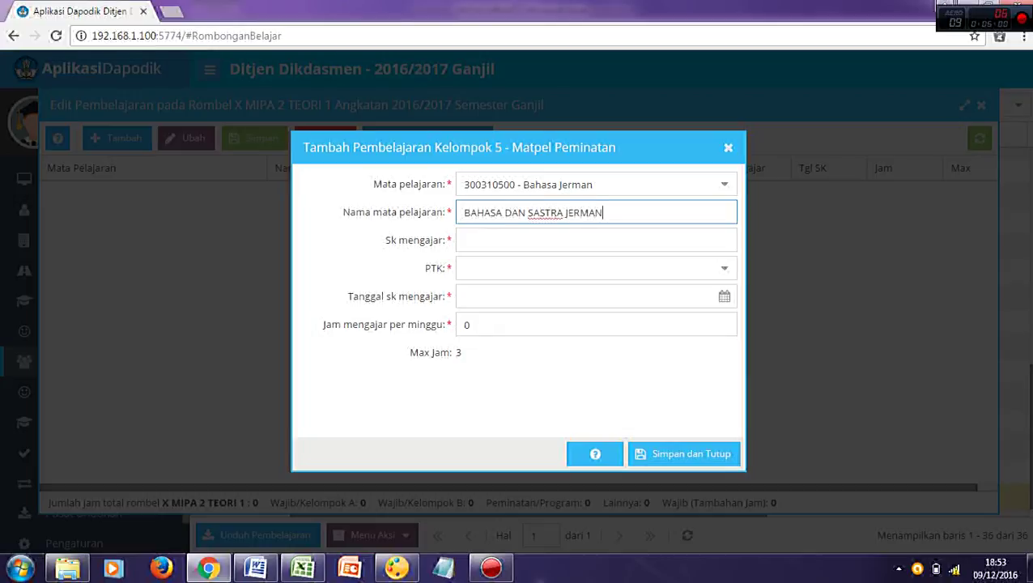
pyautogui.press('Tab')
pyautogui.hotkey('alt', 'Tab')
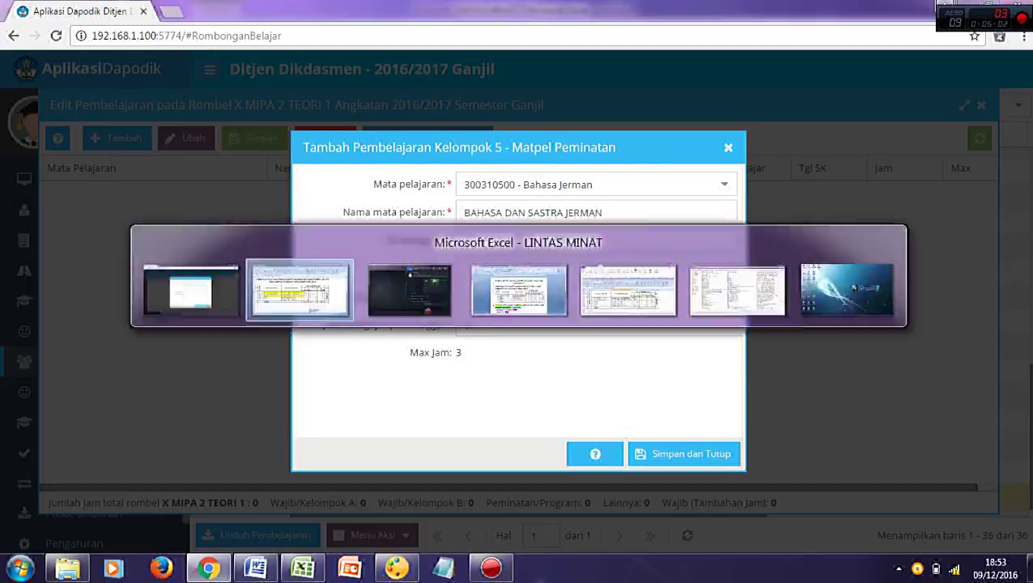
pyautogui.click(632, 493)
pyautogui.hotkey('ctrl', 'c')
pyautogui.hotkey('alt', 'Tab')
pyautogui.hotkey('ctrl', 'v')
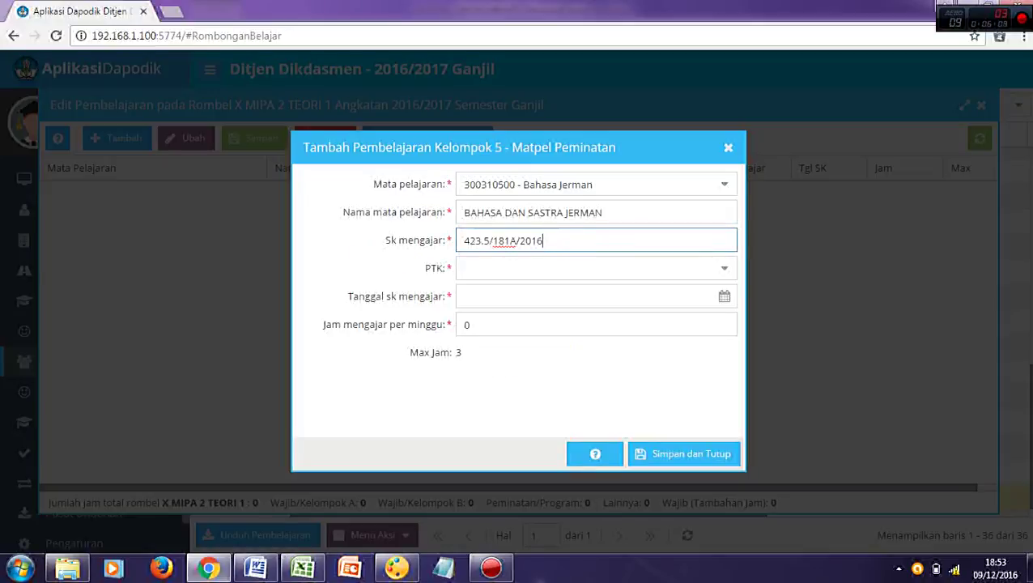
# Assign the German teacher as PTK and copy 14/06/2016 from Excel as the Tanggal sk mengajar
pyautogui.click(465, 268)
pyautogui.write('SAWAL')
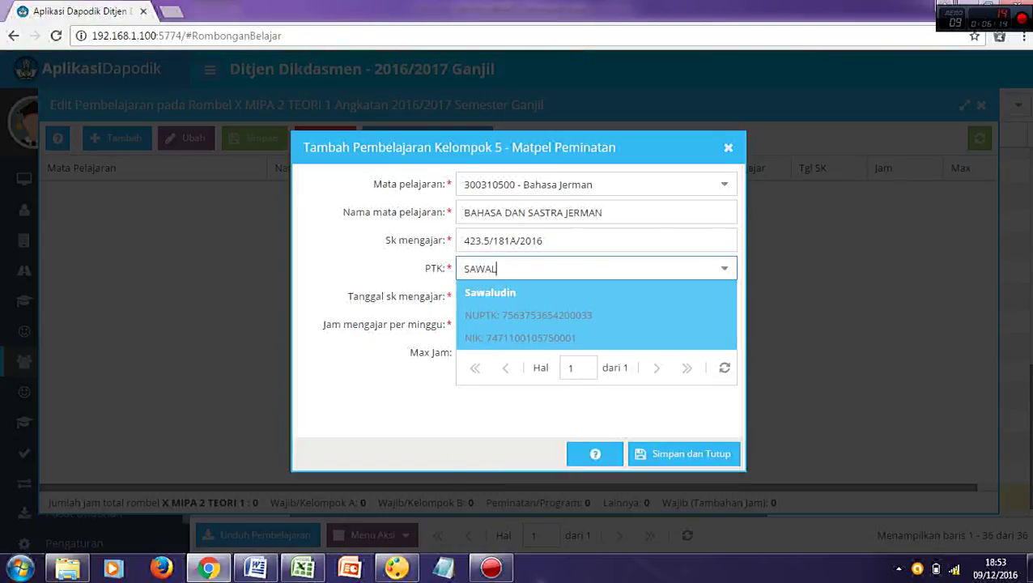
pyautogui.press('Return')
pyautogui.press('Tab')
pyautogui.hotkey('alt', 'Tab')
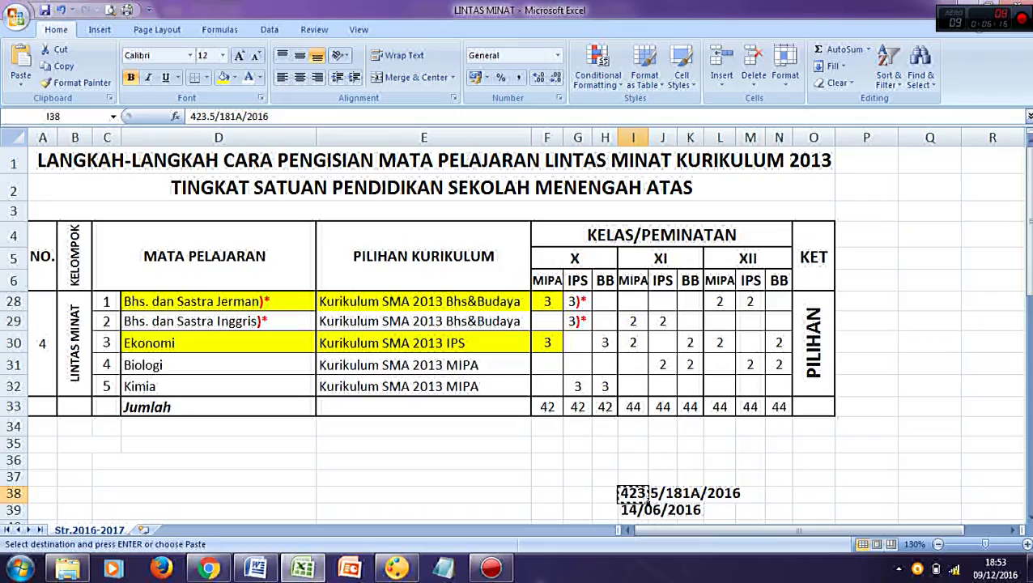
pyautogui.press('Down')
pyautogui.hotkey('ctrl', 'c')
pyautogui.hotkey('alt', 'Tab')
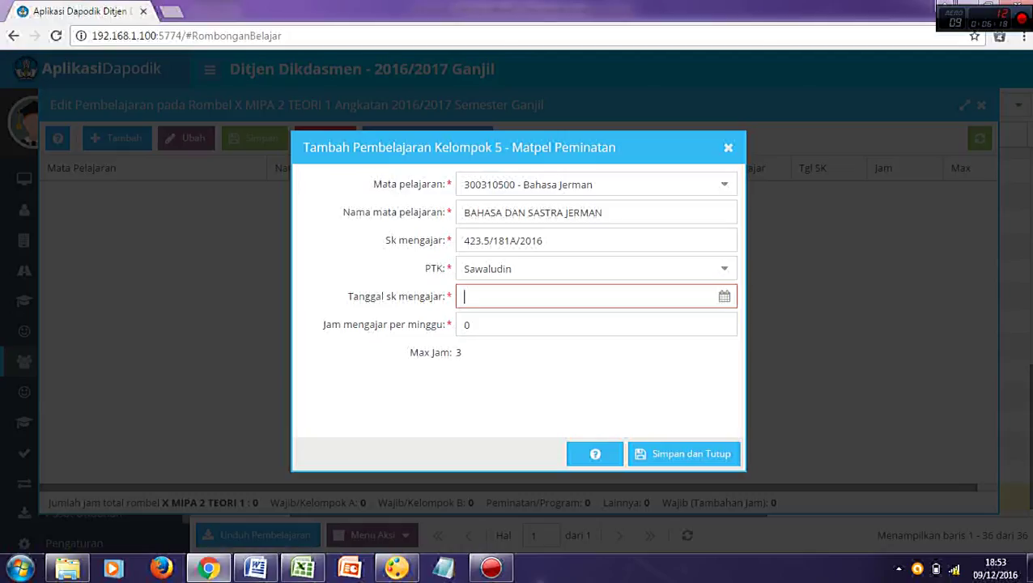
pyautogui.hotkey('ctrl', 'v')
# Check the Bhs. dan Sastra Jerman row in Excel, set Jam mengajar per minggu to 3 and save the lesson
pyautogui.click(471, 325)
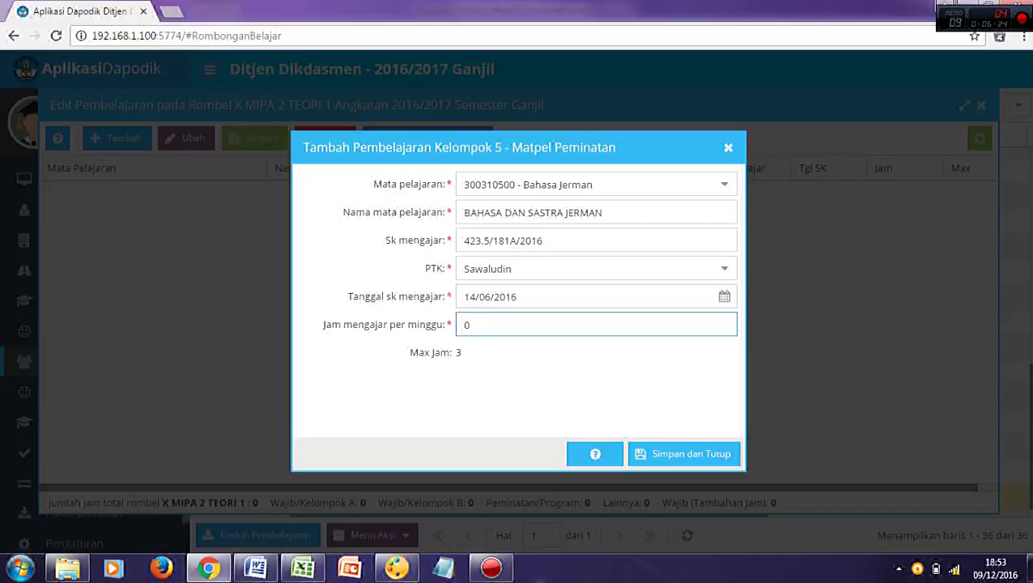
pyautogui.hotkey('alt', 'Tab')
pyautogui.moveTo(218, 302); pyautogui.dragTo(405, 302)
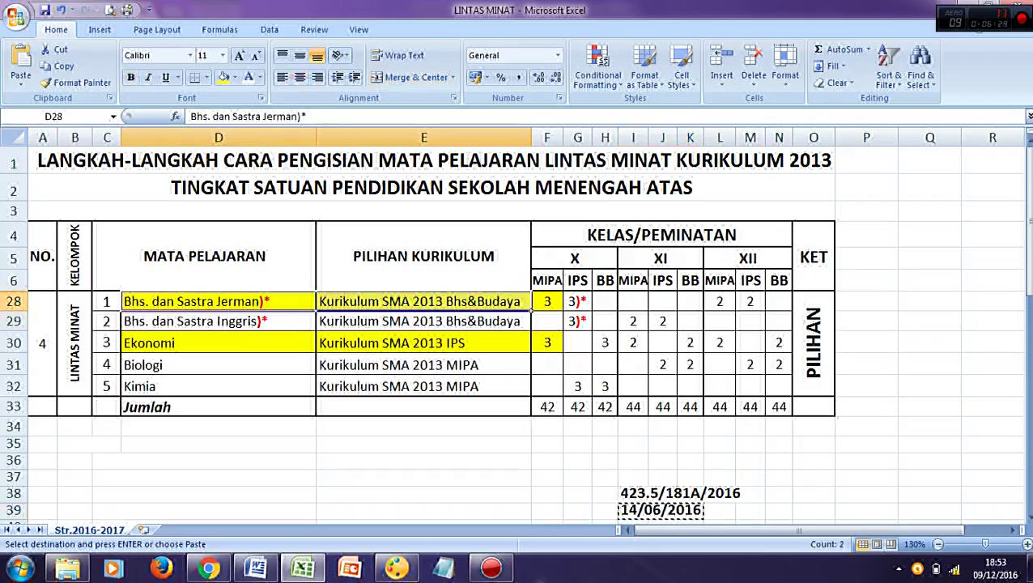
pyautogui.hotkey('alt', 'Tab')
pyautogui.hotkey('ctrl', 'a')
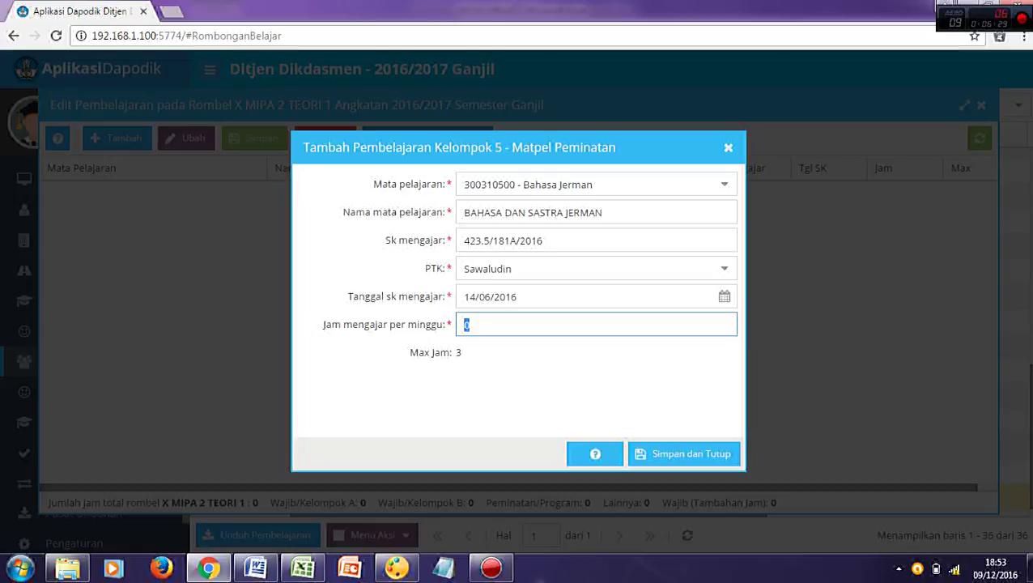
pyautogui.press('BackSpace')
pyautogui.write('3')
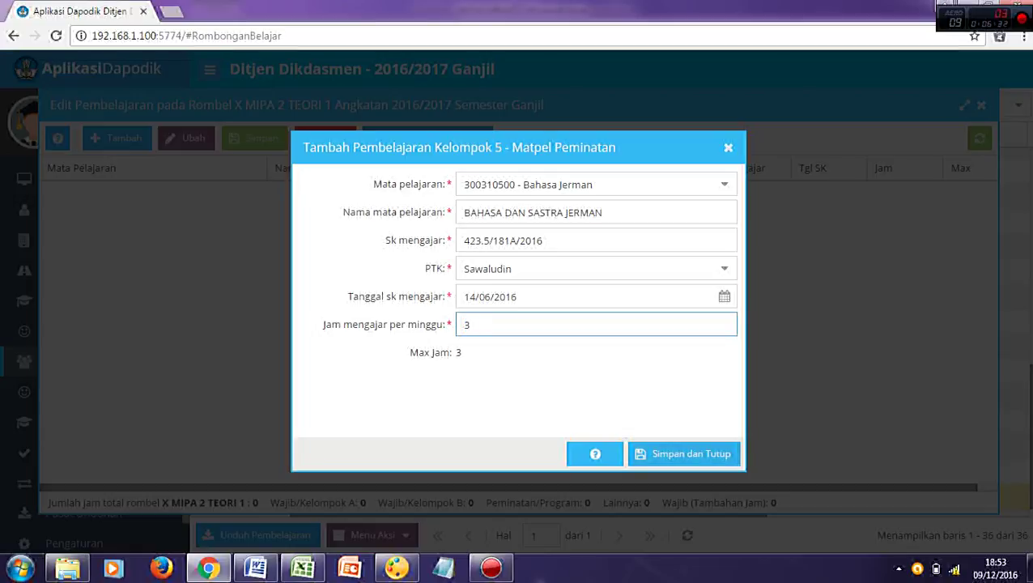
pyautogui.press('Return')
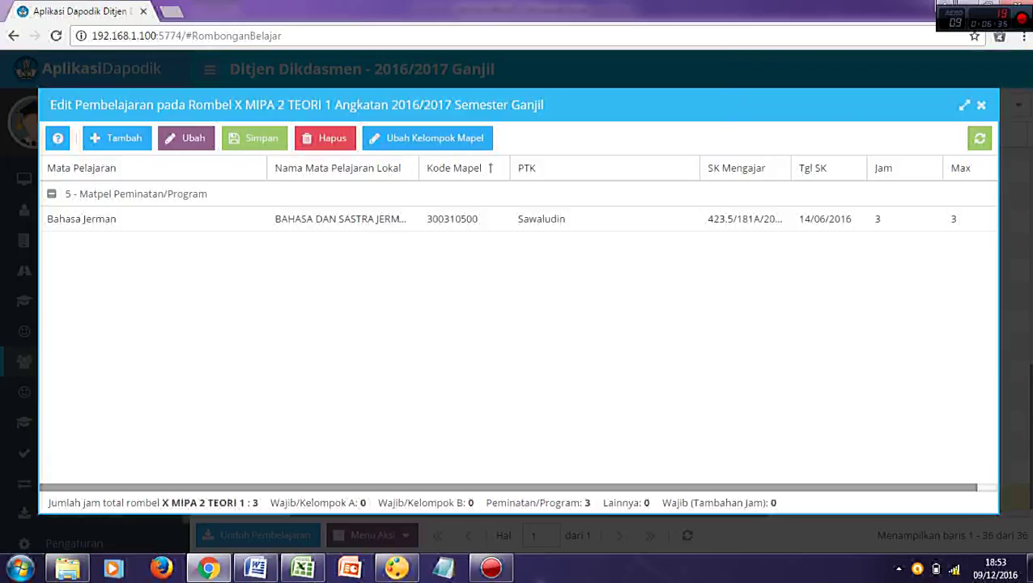
# Compare the saved Bahasa Jerman lesson with the Bhs. dan Sastra Jerman row in Excel
pyautogui.click(153, 219)
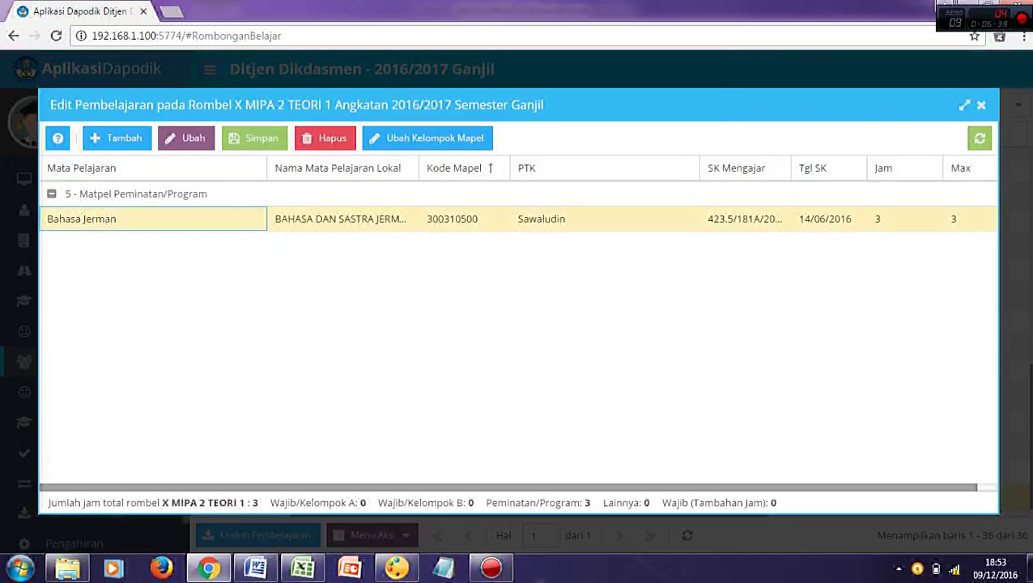
pyautogui.hotkey('alt', 'Tab')
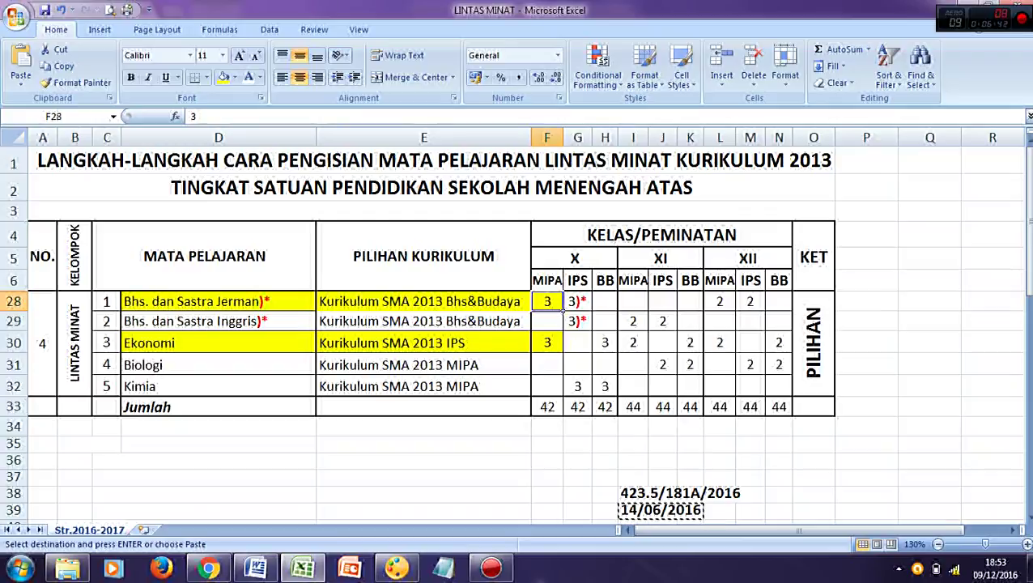
pyautogui.hotkey('alt', 'Tab')
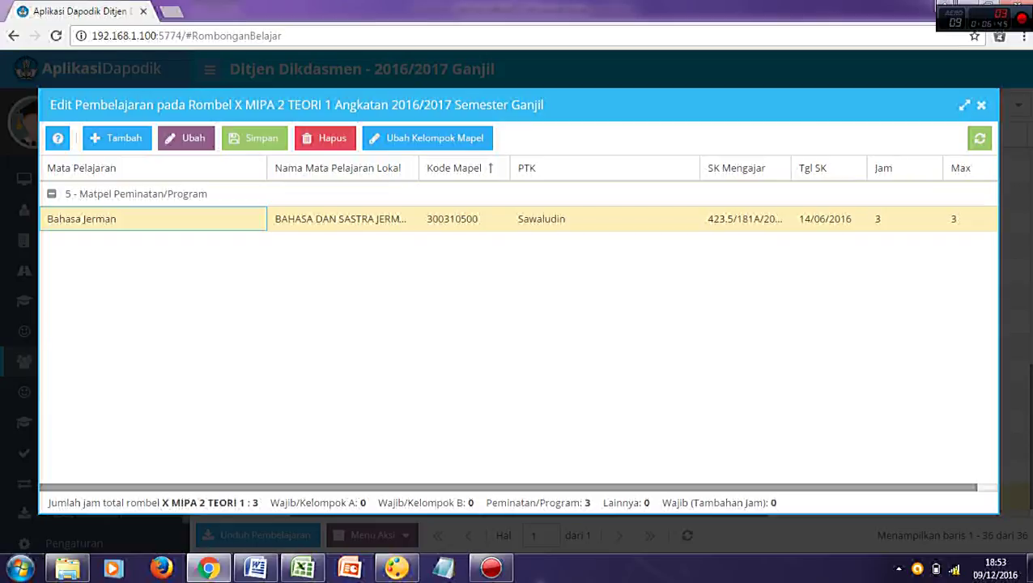
pyautogui.hotkey('alt', 'Tab')
pyautogui.hotkey('alt', 'Tab')
pyautogui.click(603, 219)
pyautogui.hotkey('alt', 'Tab')
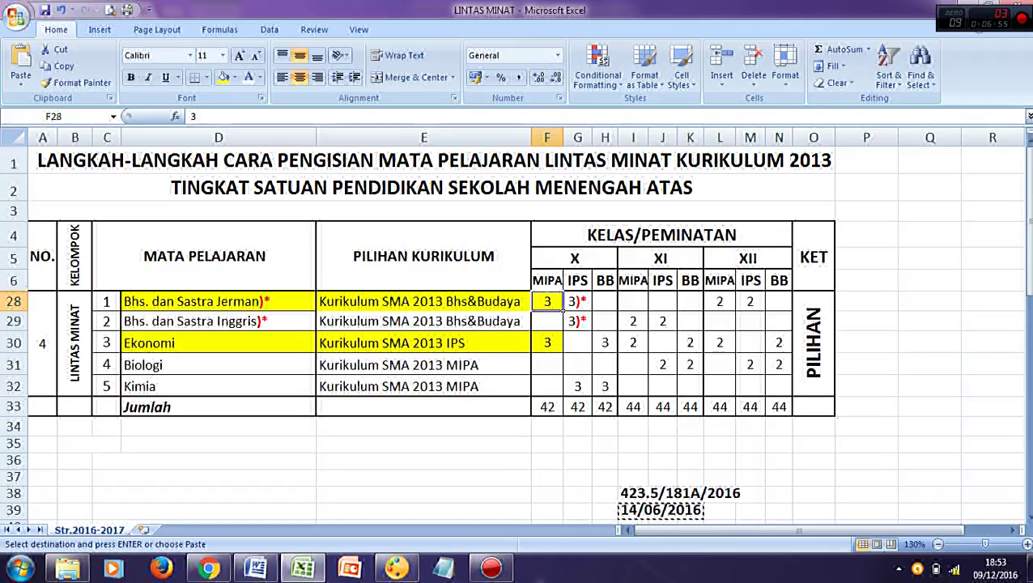
# Mark Ekonomi in Excel as the next subject and close the Pembelajaran editor of X MIPA 2 TEORI 1 in Aplikasi Dapodik
pyautogui.click(218, 342)
pyautogui.hotkey('alt', 'Tab')
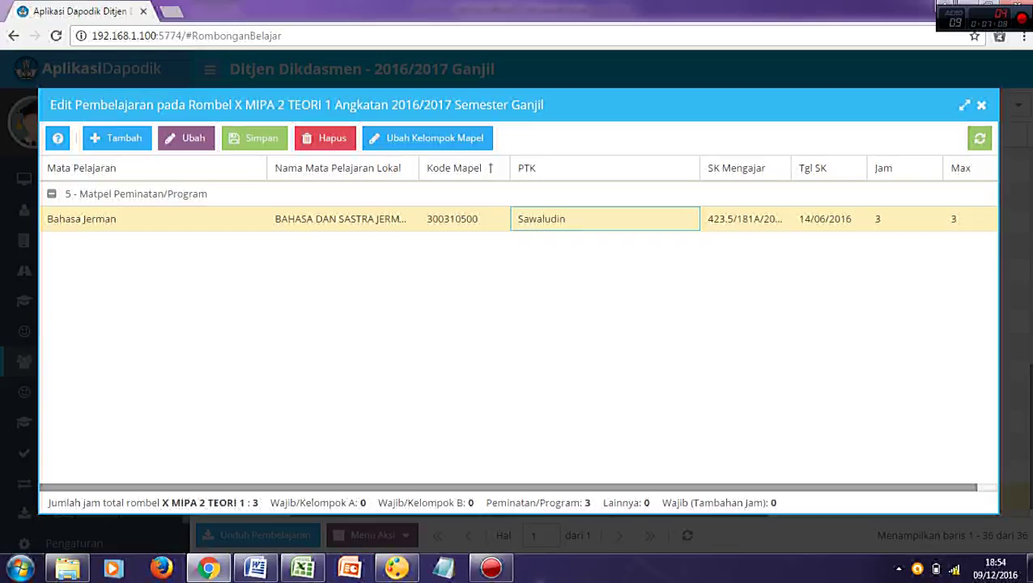
pyautogui.click(981, 104)
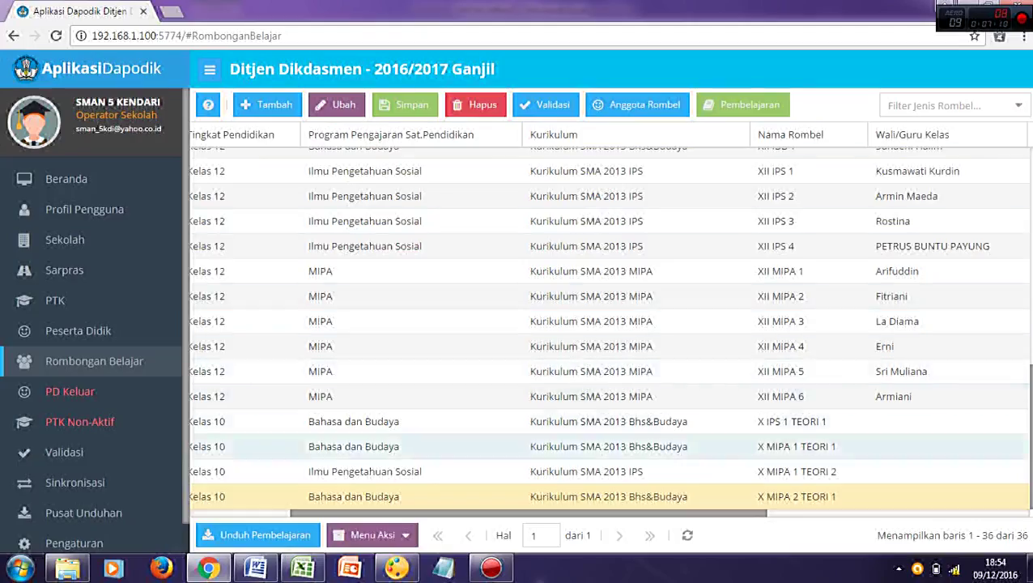
pyautogui.moveTo(528, 514); pyautogui.dragTo(646, 514)
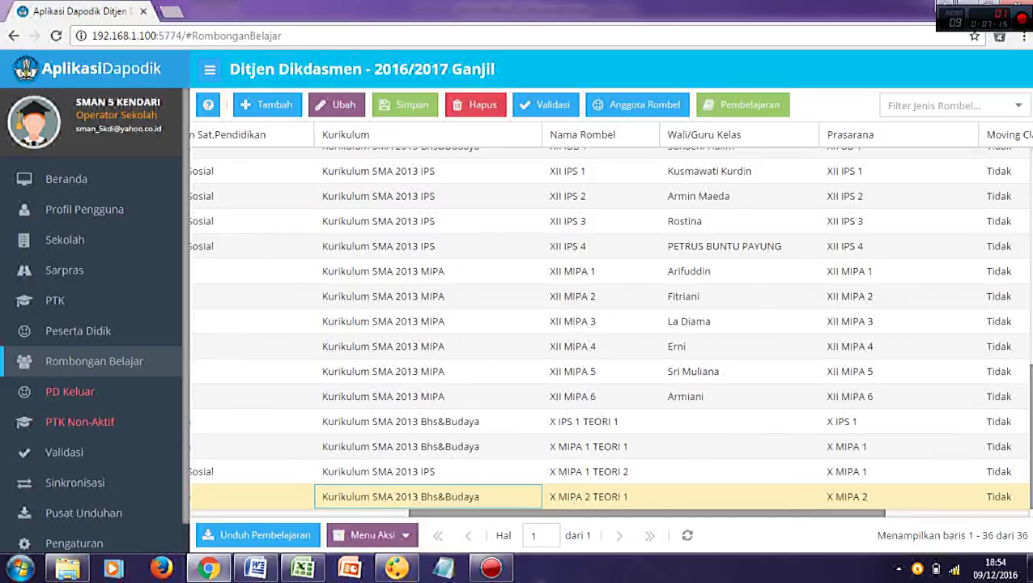
pyautogui.hotkey('alt', 'Tab')
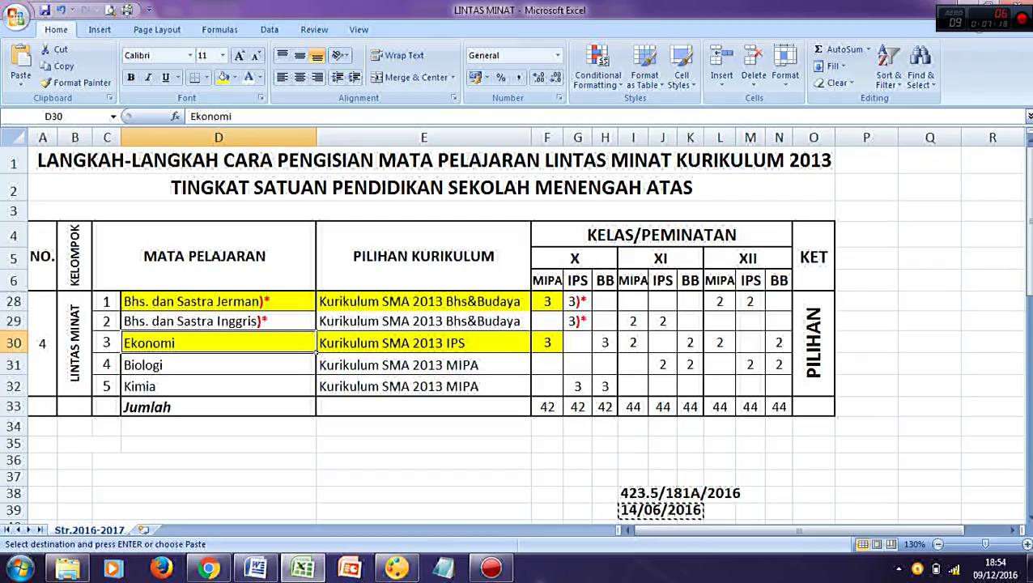
pyautogui.hotkey('alt', 'Tab')
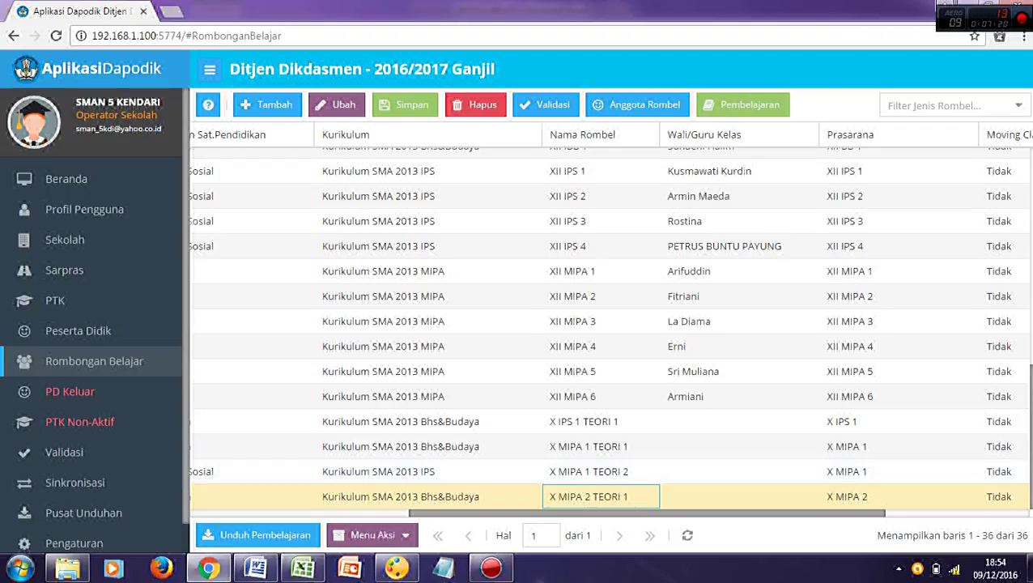
# Add a new rombel with Jenis Rombel Teori and Tingkat Pendidikan Kelas 10
pyautogui.hscroll(-5, 607, 324)
pyautogui.click(276, 496)
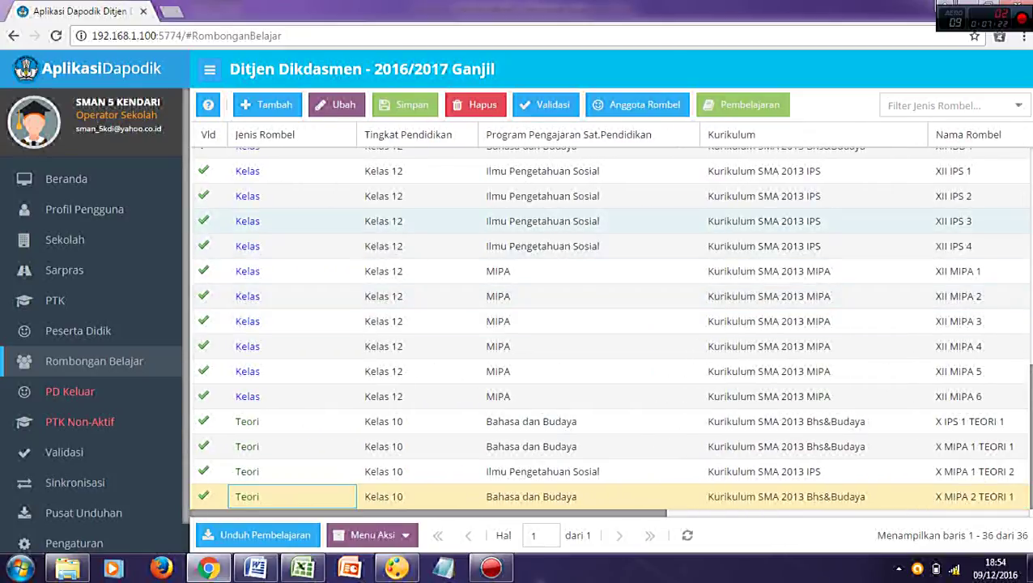
pyautogui.click(267, 104)
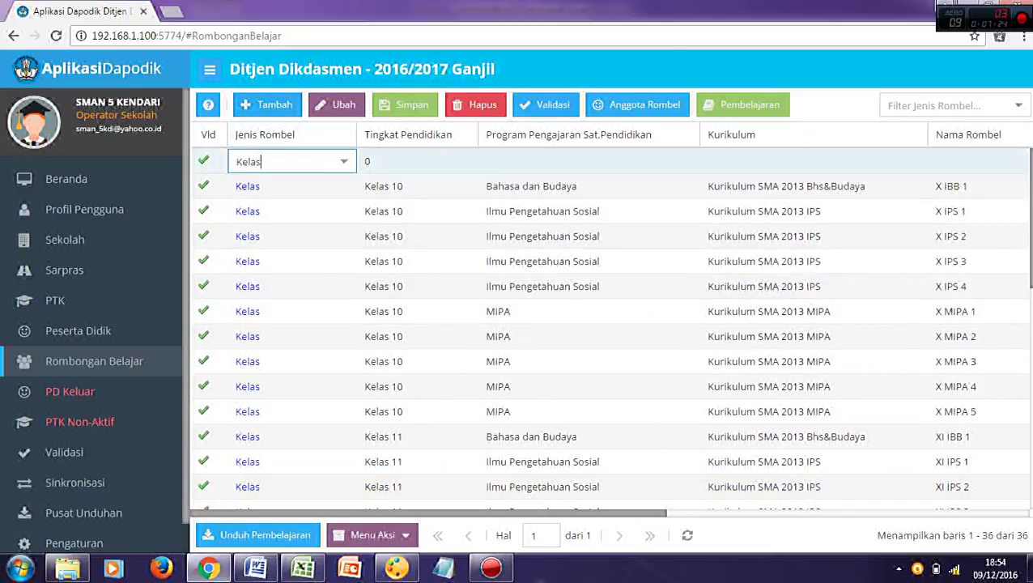
pyautogui.click(343, 161)
pyautogui.press('Down')
pyautogui.press('Return')
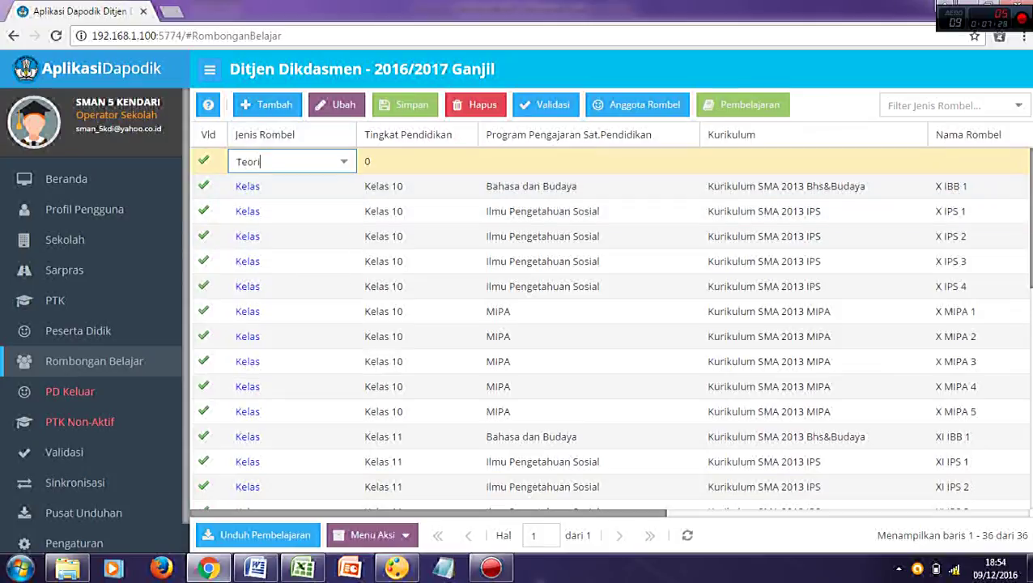
pyautogui.press('Tab')
pyautogui.press('Down')
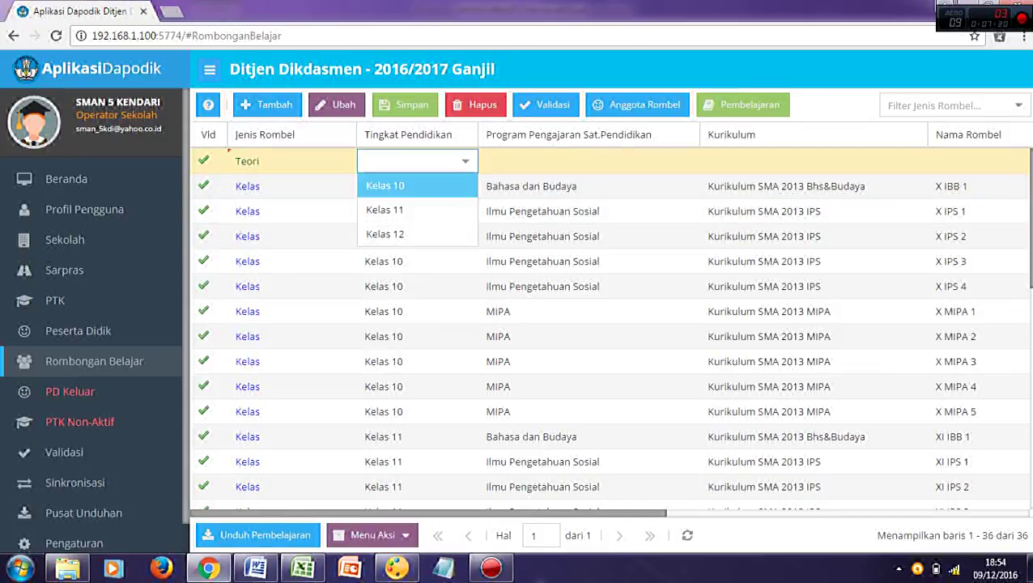
pyautogui.press('Return')
pyautogui.press('Tab')
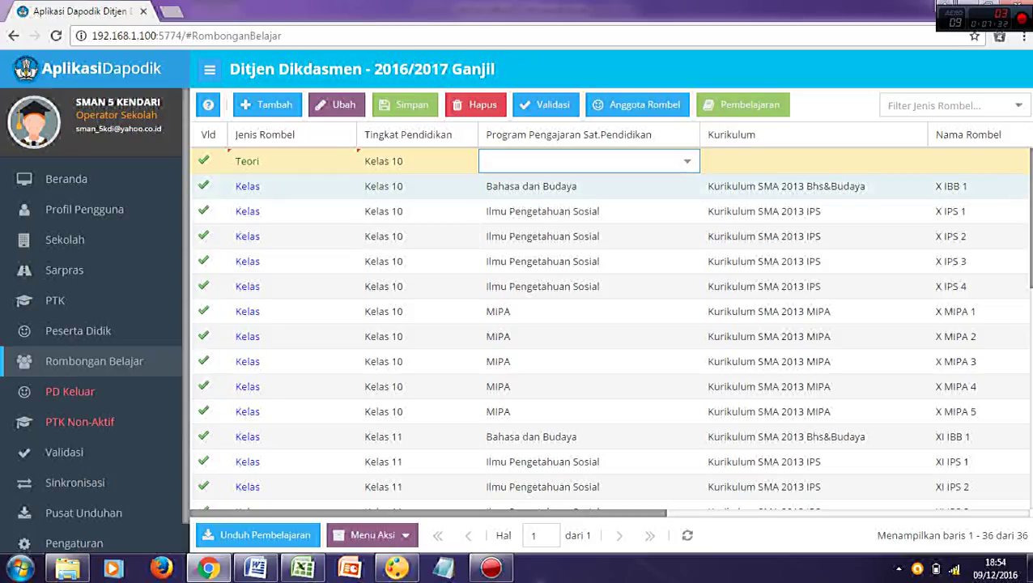
# Check Ekonomi's Pilihan Kurikulum in Excel and set the new rombel's Program Pengajaran to Ilmu Pengetahuan Sosial in Aplikasi Dapodik
pyautogui.hotkey('alt', 'Tab')
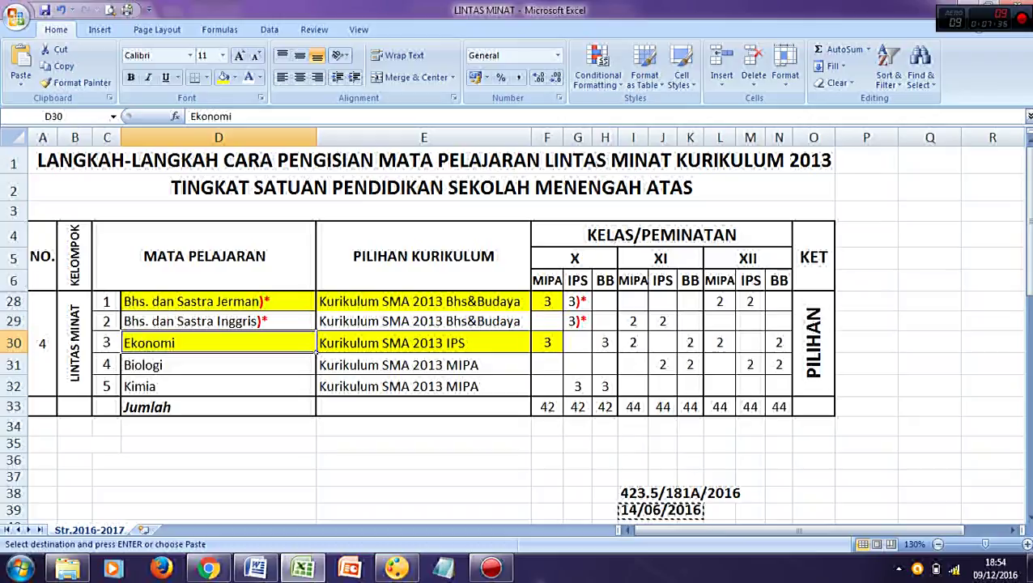
pyautogui.press('Right')
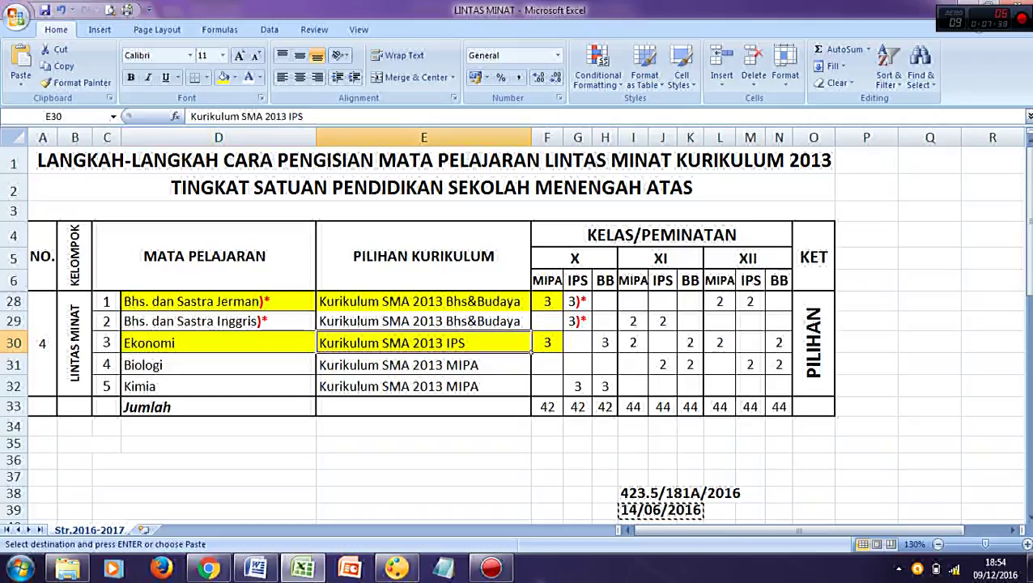
pyautogui.hotkey('alt', 'Tab')
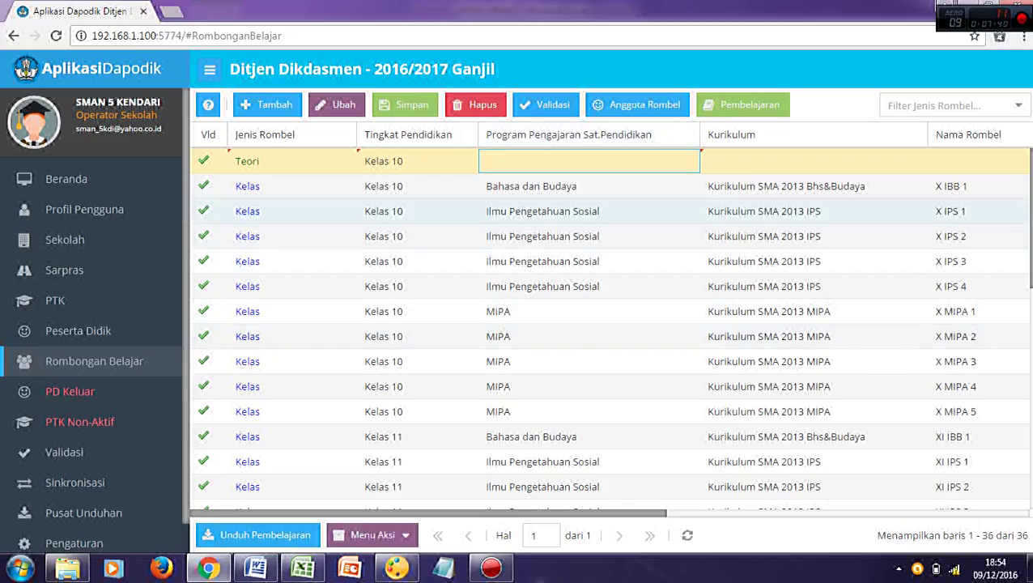
pyautogui.click(589, 160)
pyautogui.press('Down')
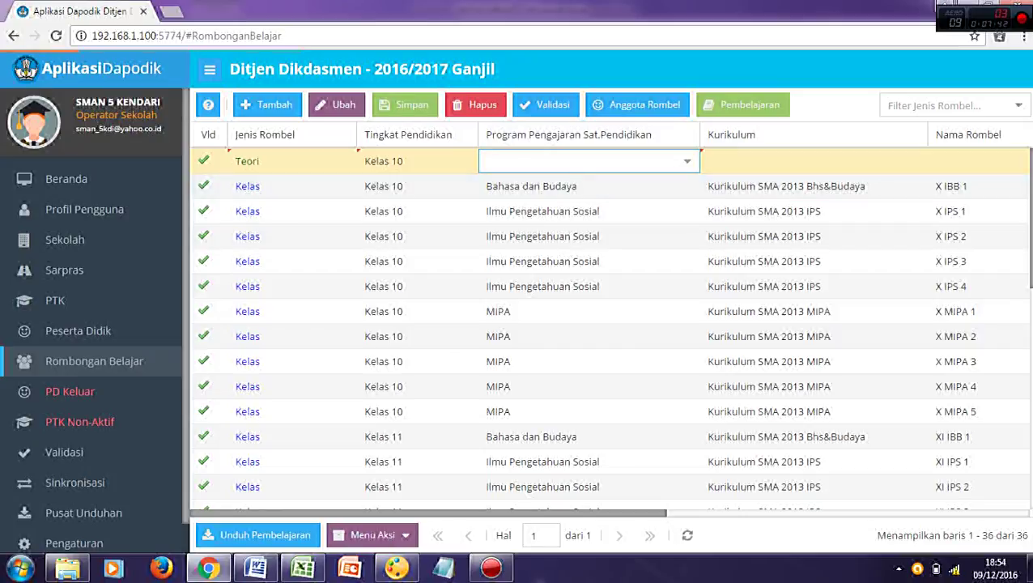
pyautogui.press('Down')
pyautogui.press('Down')
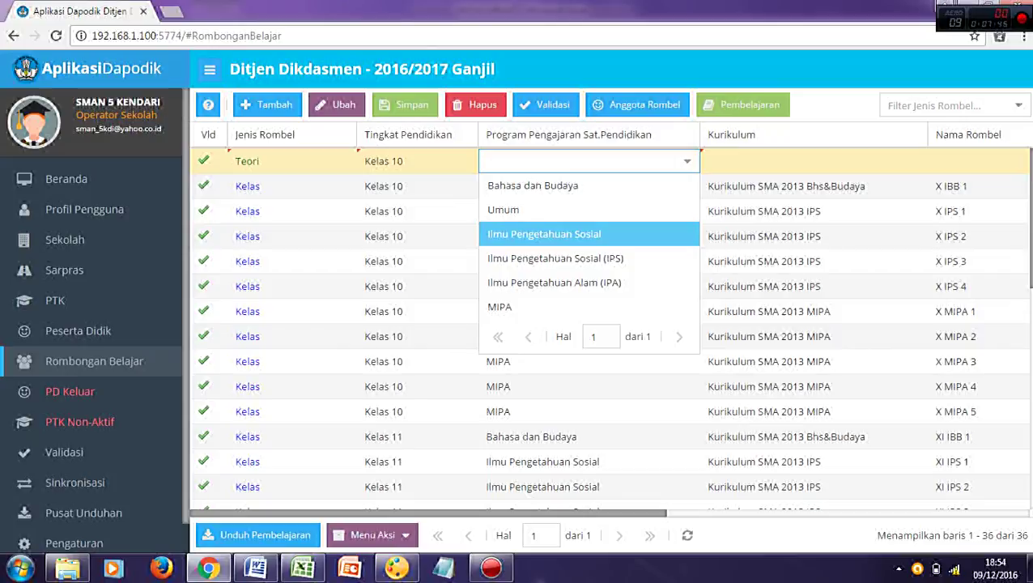
pyautogui.press('Return')
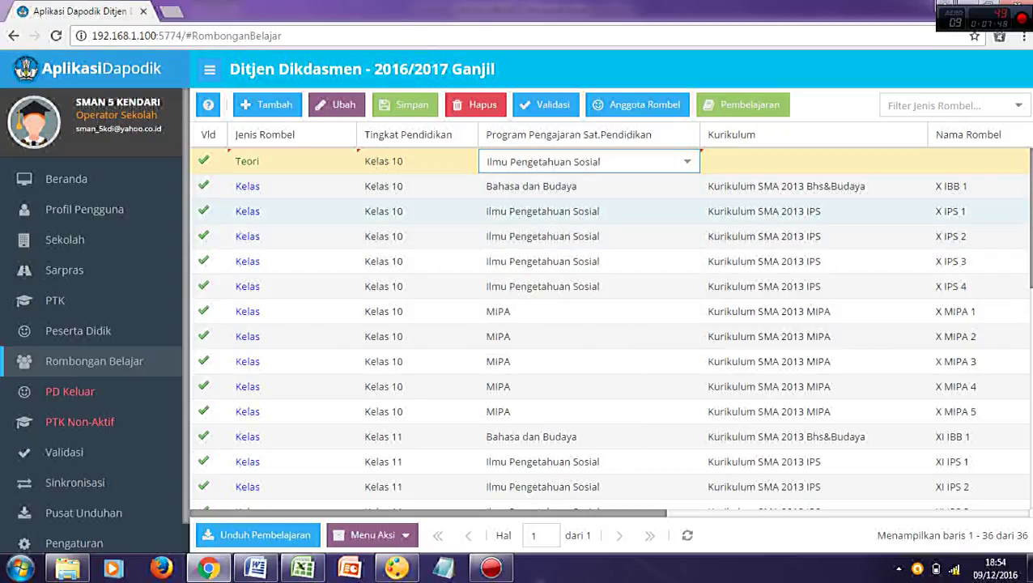
# Set the new rombel's Kurikulum to Kurikulum SMA 2013 IPS and its Nama Rombel to X MIPA 2 TEORI 2
pyautogui.press('Tab')
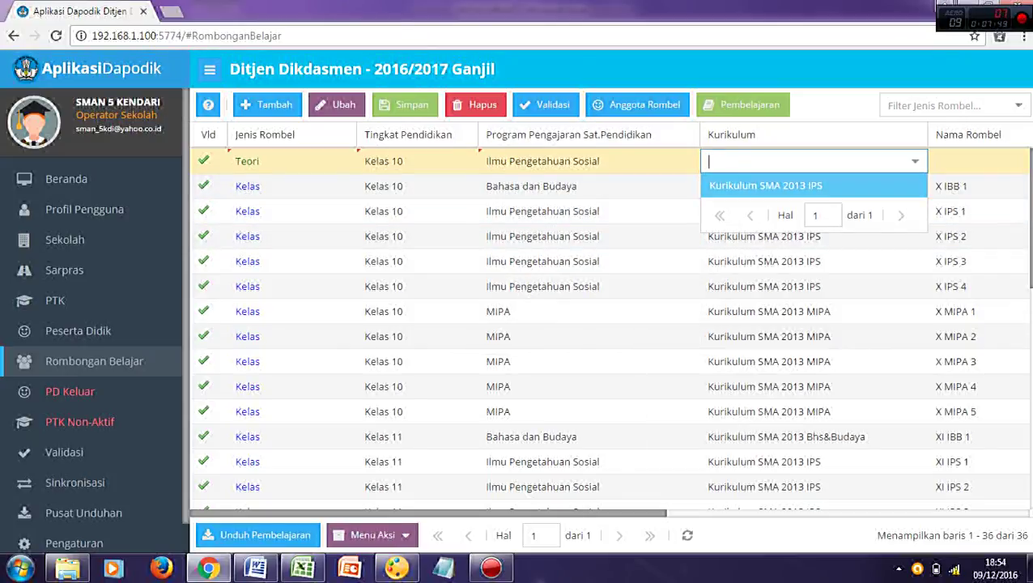
pyautogui.press('Return')
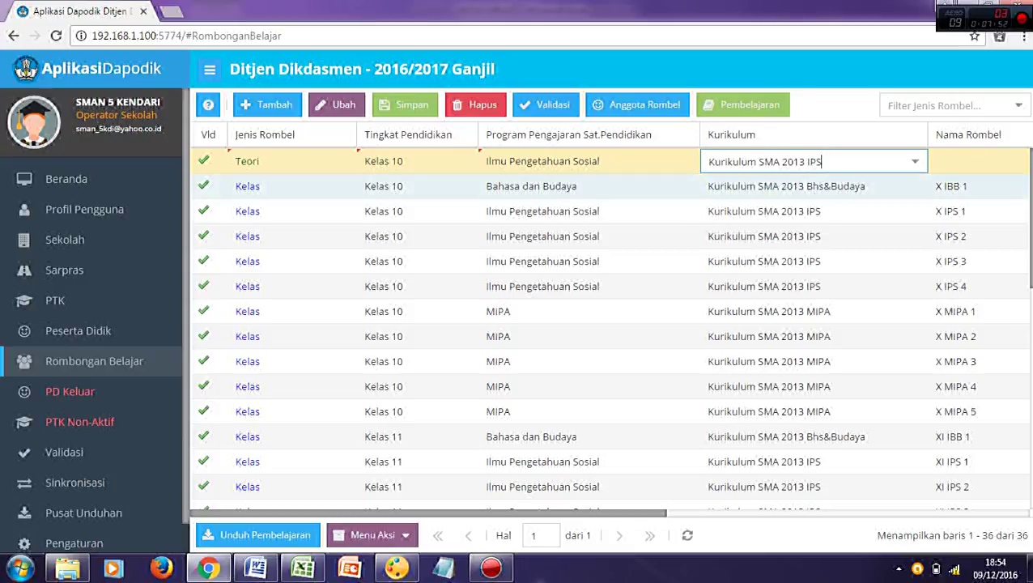
pyautogui.press('Tab')
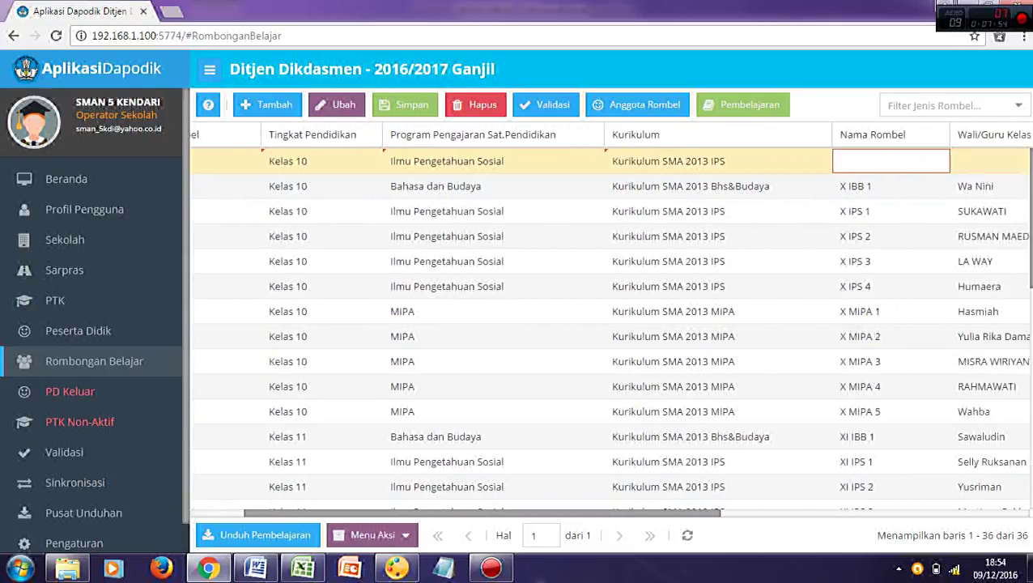
pyautogui.write('X')
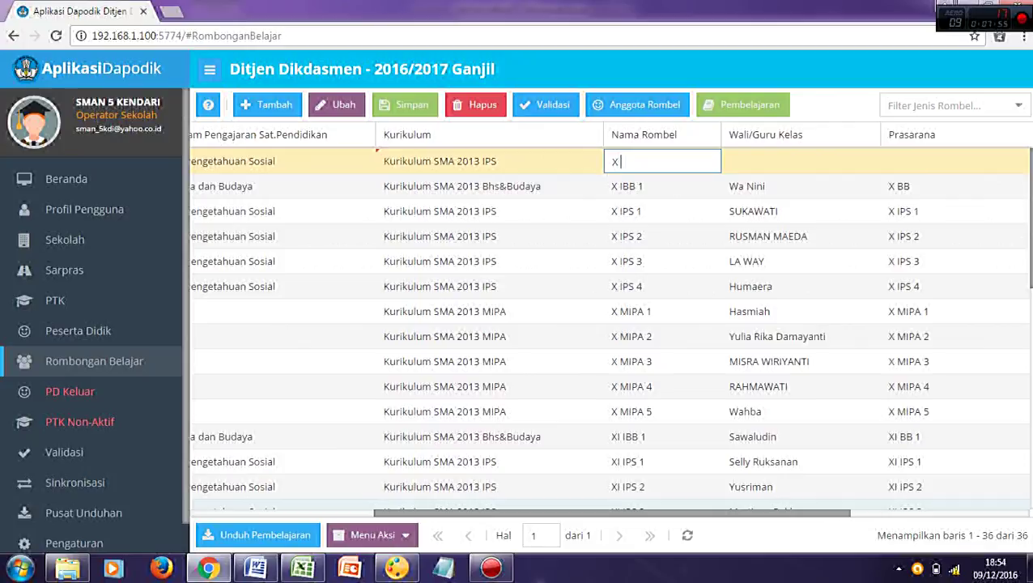
pyautogui.write(' MIPA 2 TEORI')
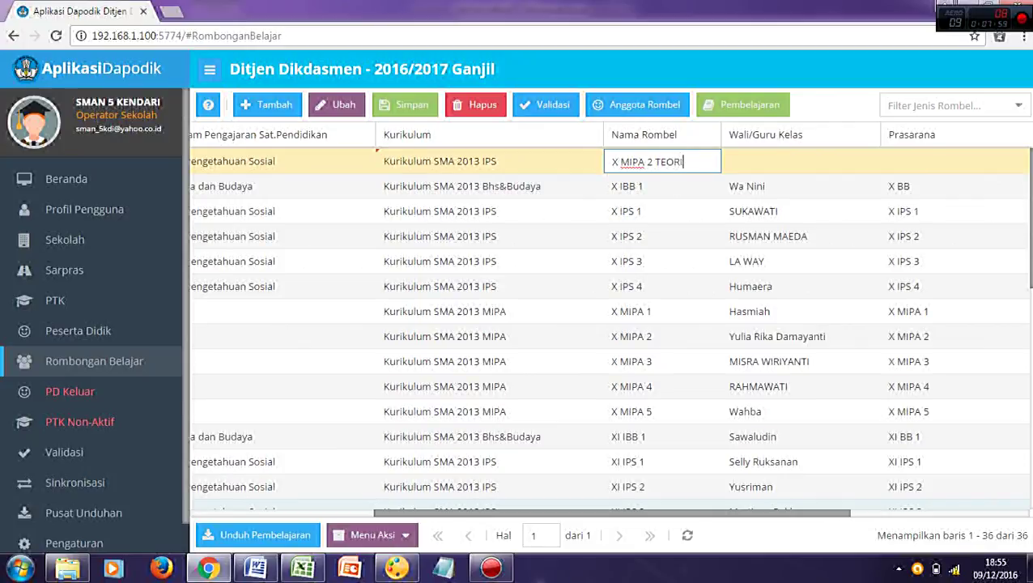
pyautogui.write(' 2')
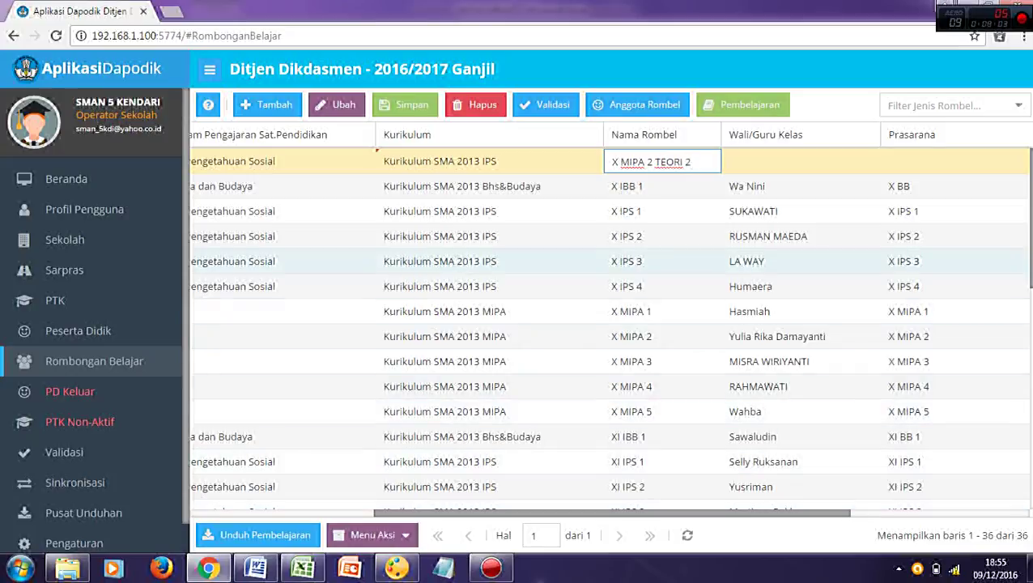
pyautogui.press('Tab')
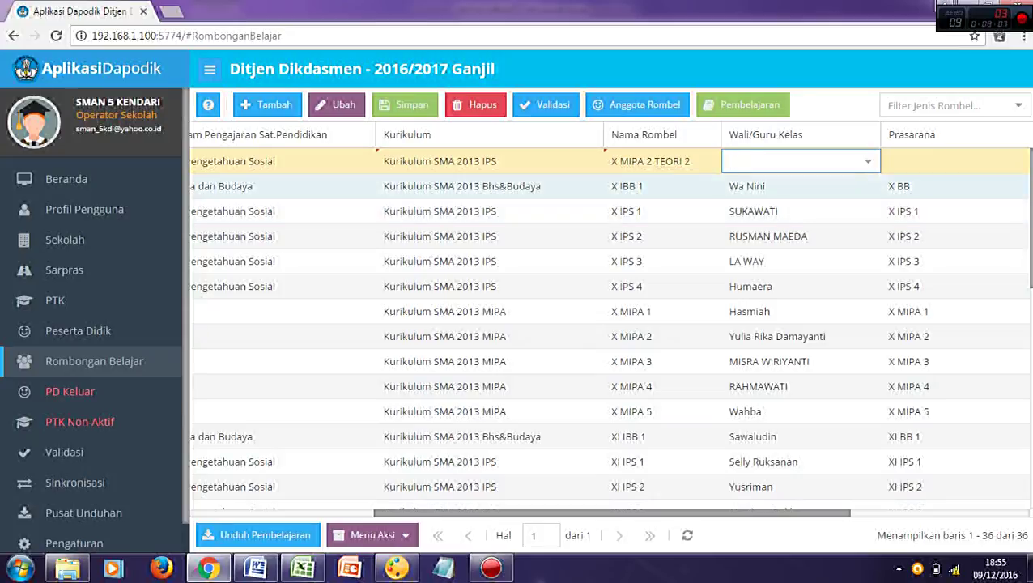
# Leave Wali/Guru Kelas empty, set Prasarana to X MIPA 2 and save the new rombel
pyautogui.press('Tab')
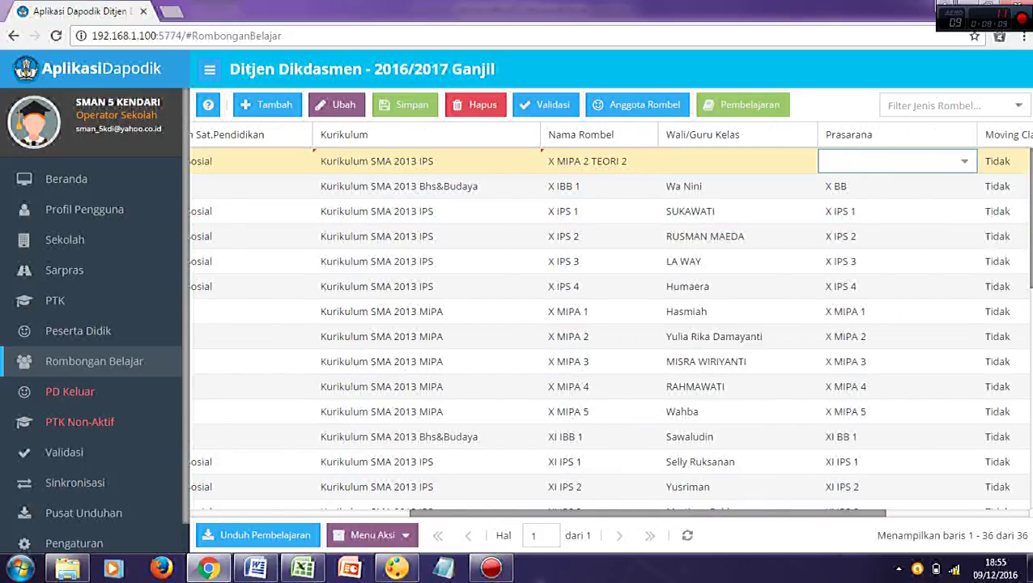
pyautogui.click(892, 161)
pyautogui.press('Down')
pyautogui.press('Down')
pyautogui.press('Down')
pyautogui.press('Down')
pyautogui.press('Down')
pyautogui.press('Return')
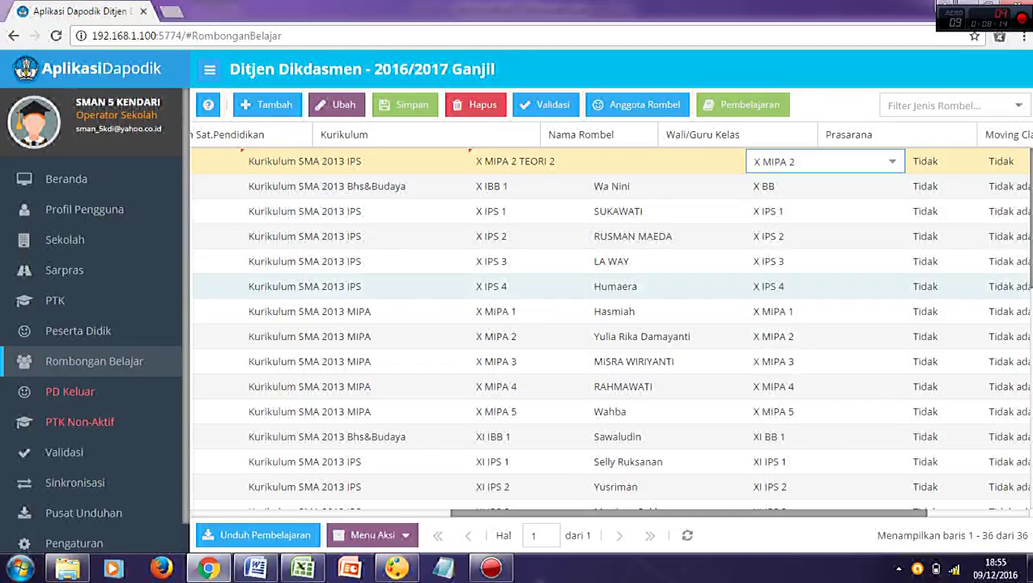
pyautogui.click(404, 105)
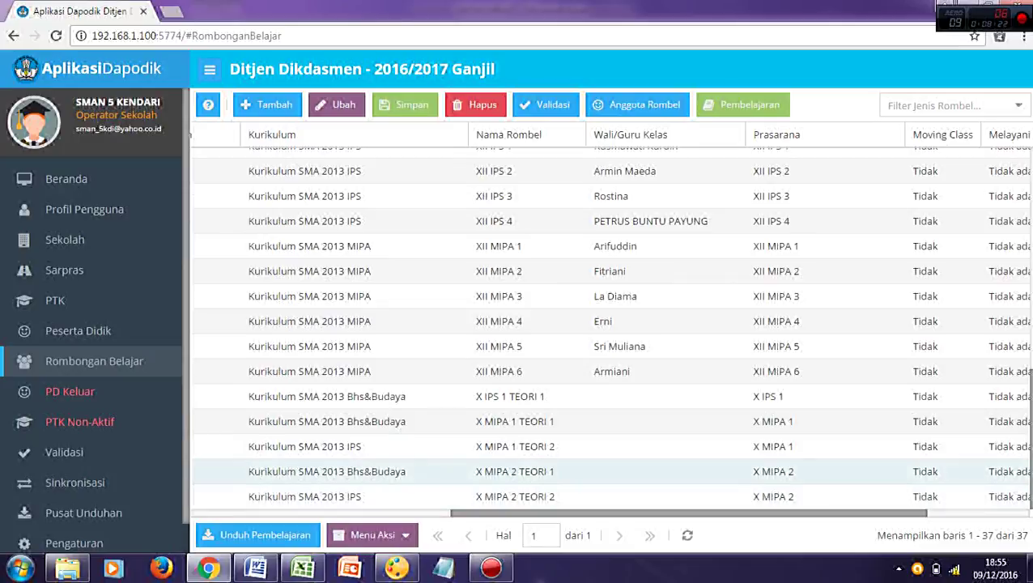
# Open the Anggota Rombel editor for X MIPA 2 TEORI 2 and start Salin Anggota Rombel, accepting the copy of all members
pyautogui.click(526, 496)
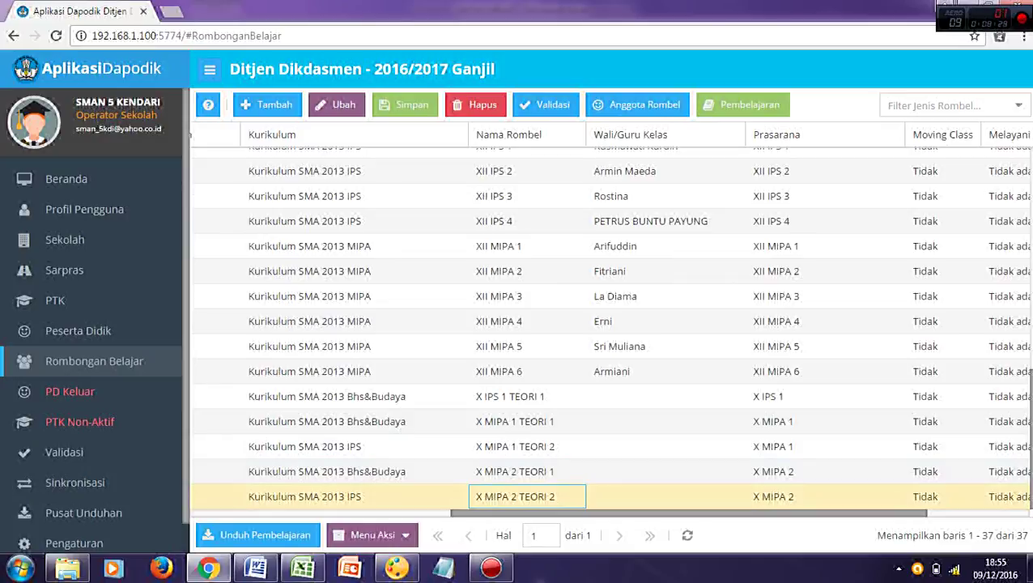
pyautogui.click(637, 104)
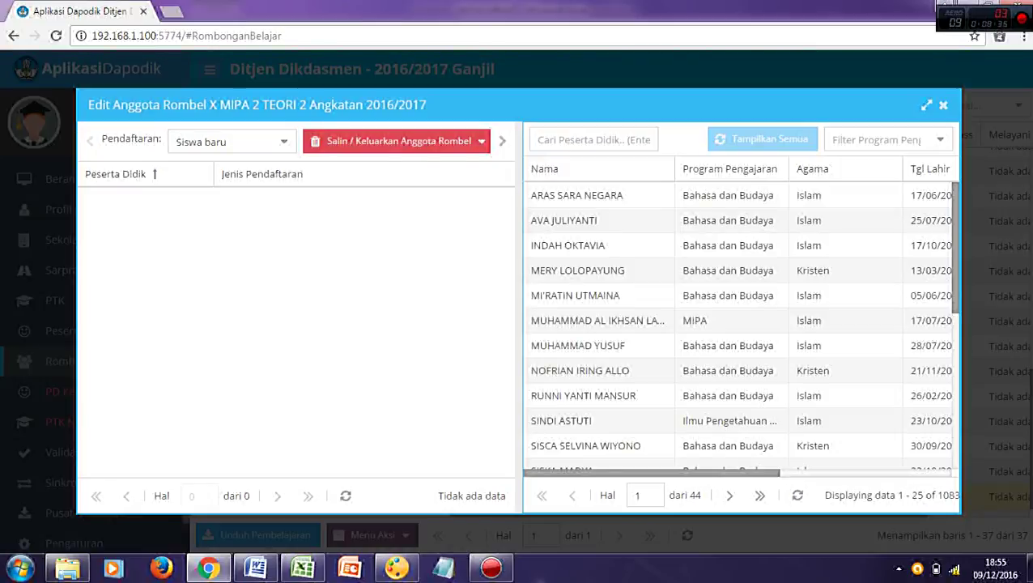
pyautogui.click(402, 142)
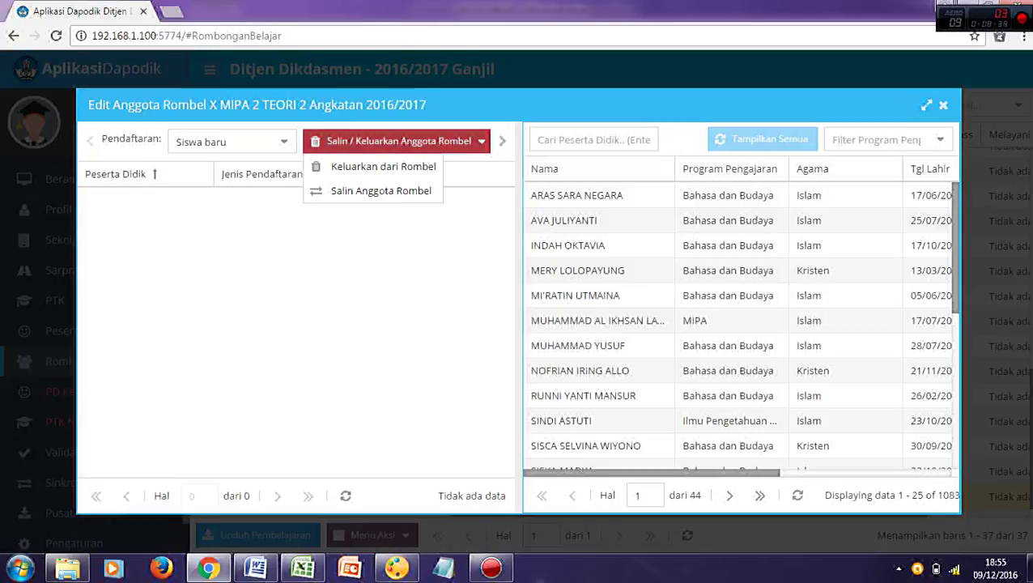
pyautogui.click(380, 190)
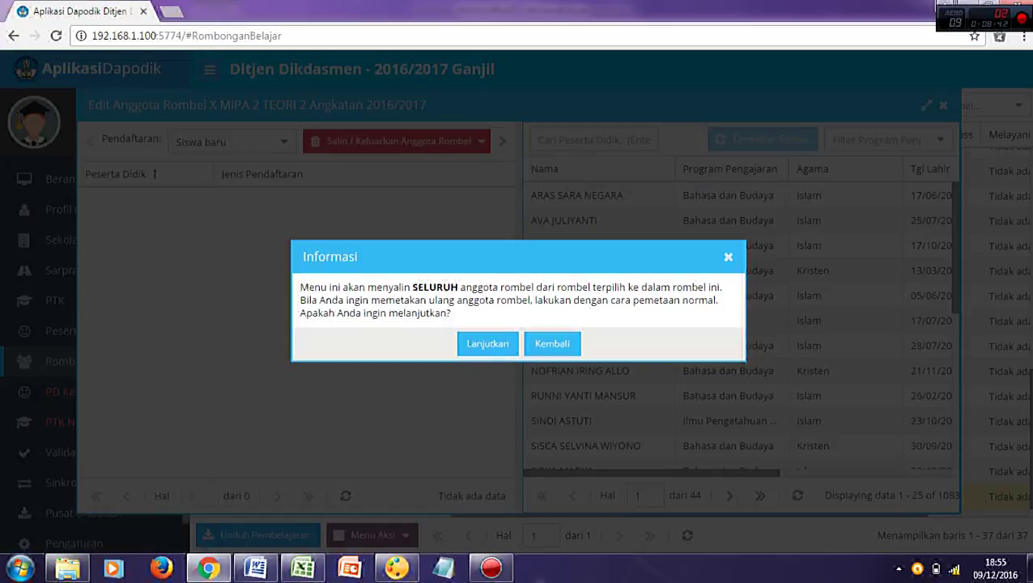
pyautogui.click(488, 343)
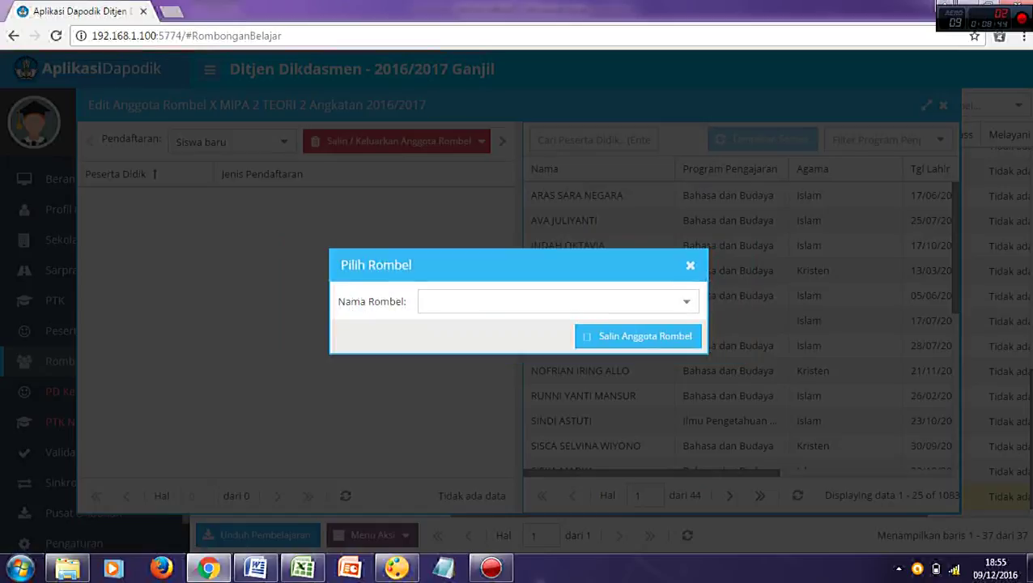
# Copy all members from rombel X MIPA 2, review the copied list and close the member editor
pyautogui.click(686, 301)
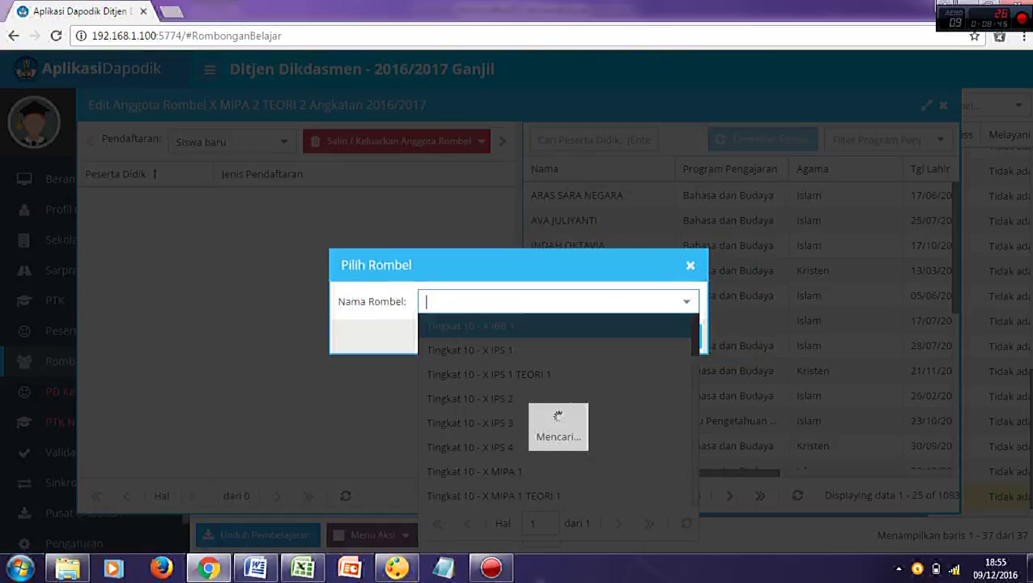
pyautogui.press('Down')
pyautogui.press('Down')
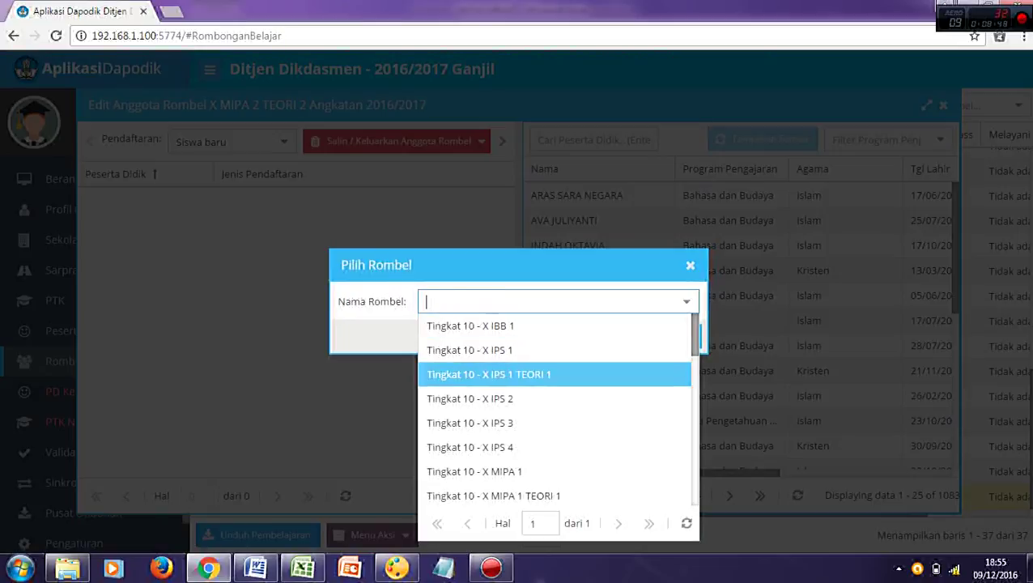
pyautogui.press('Down')
pyautogui.press('Down')
pyautogui.press('Down')
pyautogui.press('Down')
pyautogui.press('Down')
pyautogui.press('Down')
pyautogui.press('Down')
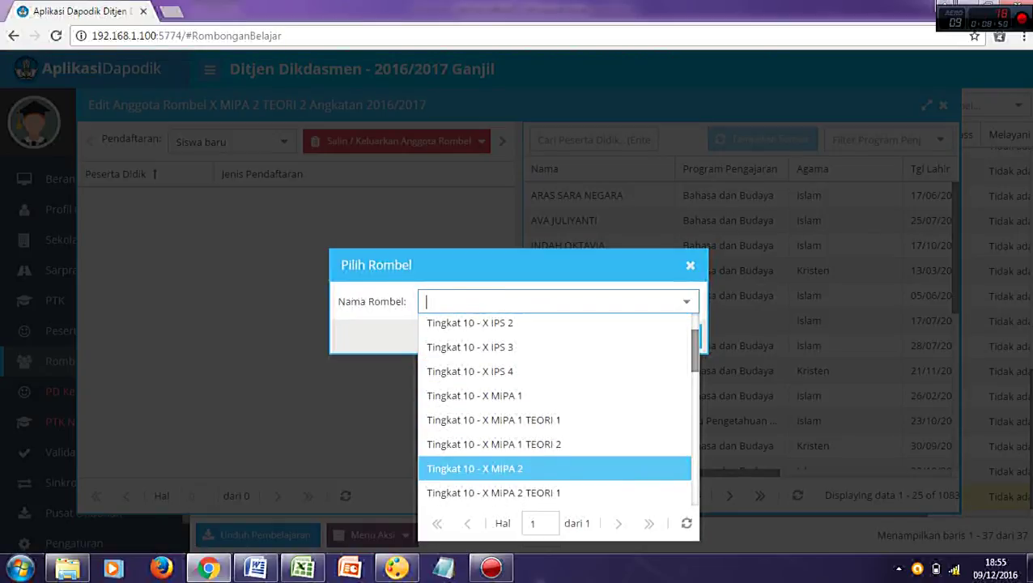
pyautogui.press('Return')
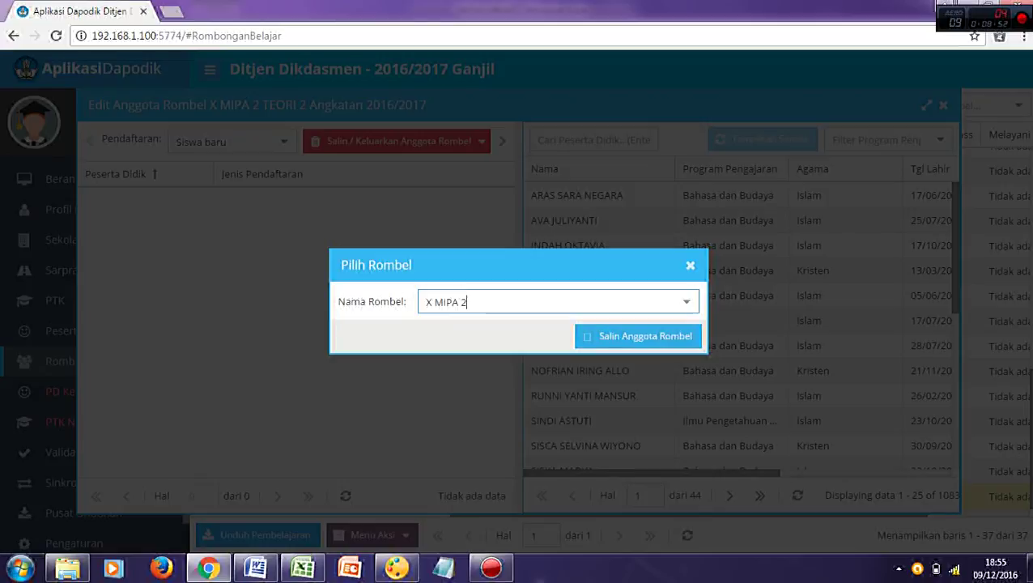
pyautogui.press('Tab')
pyautogui.press('Return')
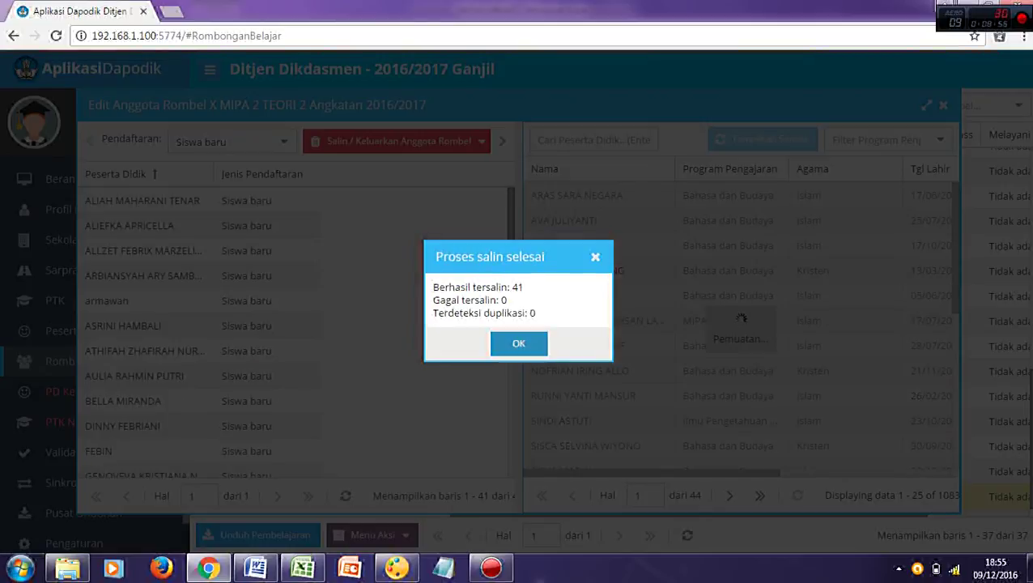
pyautogui.press('Return')
pyautogui.scroll(-10, 203, 340)
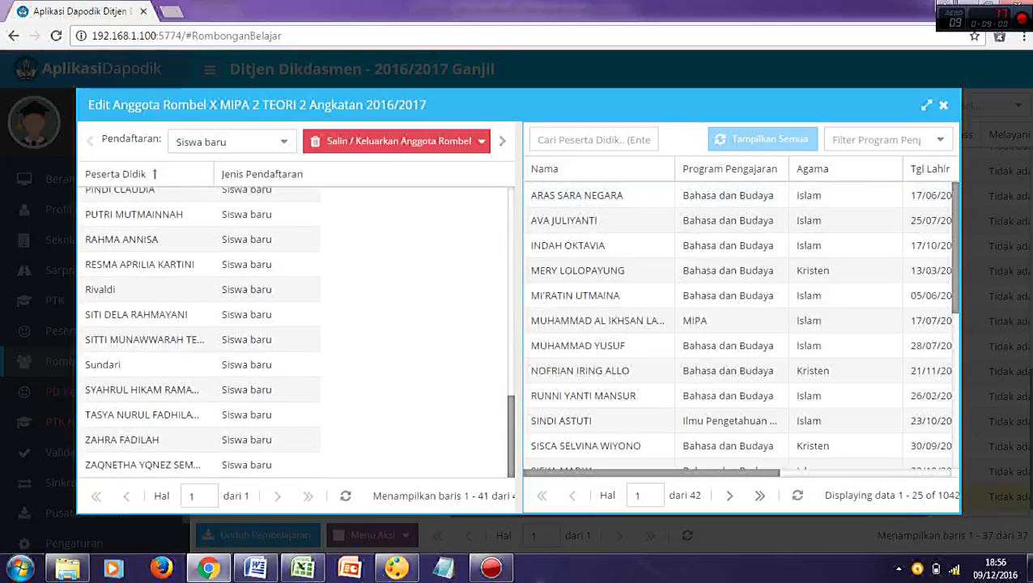
pyautogui.click(944, 104)
# Check the Ekonomi row in Excel and start a new Matpel Peminatan lesson in the Pembelajaran of X MIPA 2 TEORI 2
pyautogui.hotkey('alt', 'Tab')
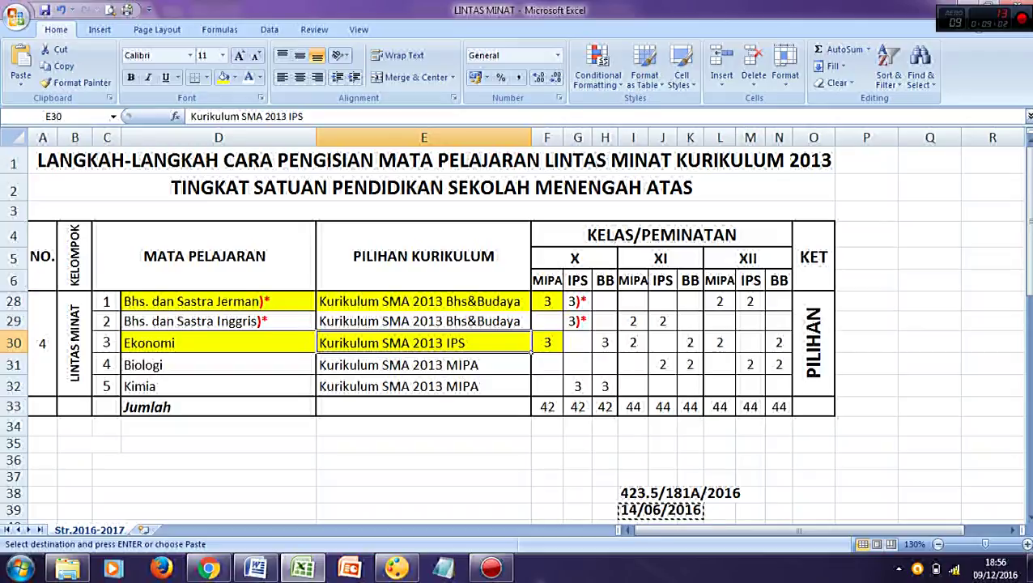
pyautogui.click(218, 342)
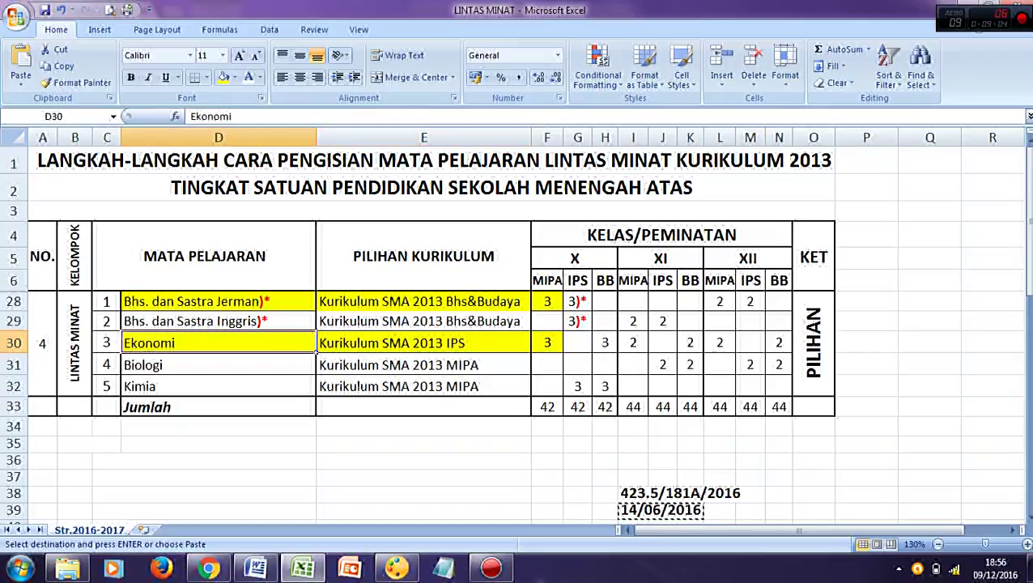
pyautogui.click(209, 568)
pyautogui.click(665, 496)
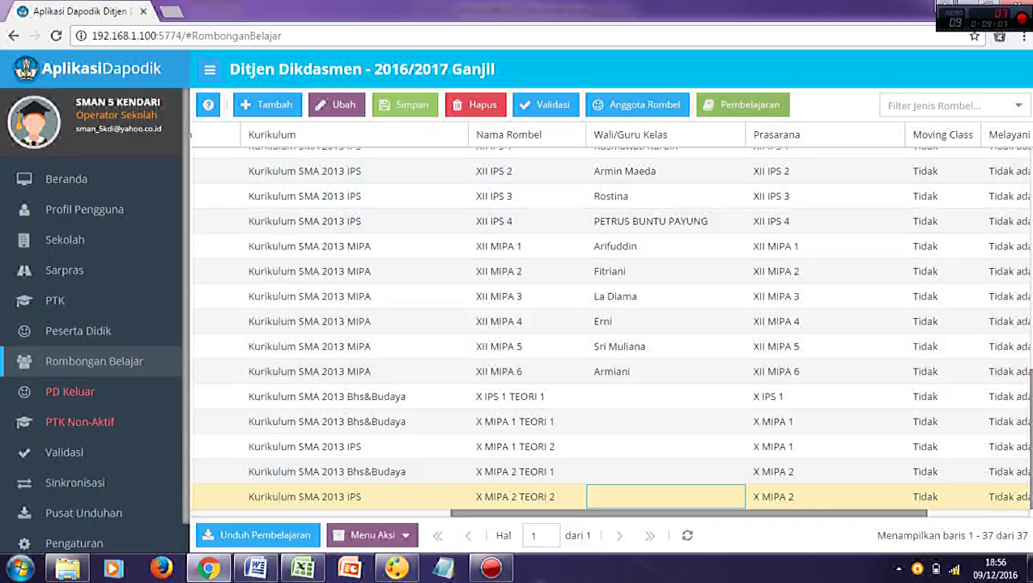
pyautogui.click(743, 104)
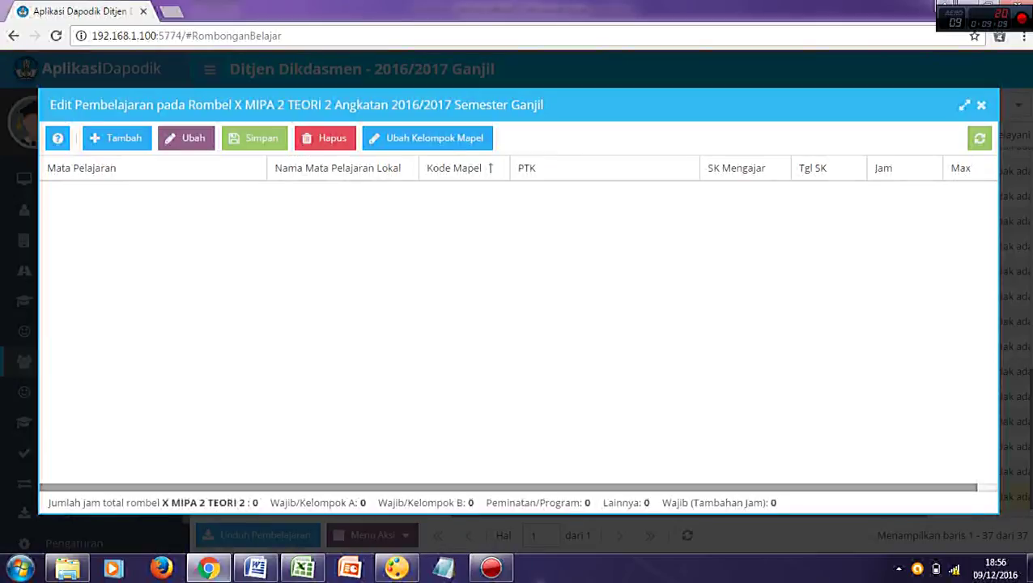
pyautogui.click(117, 138)
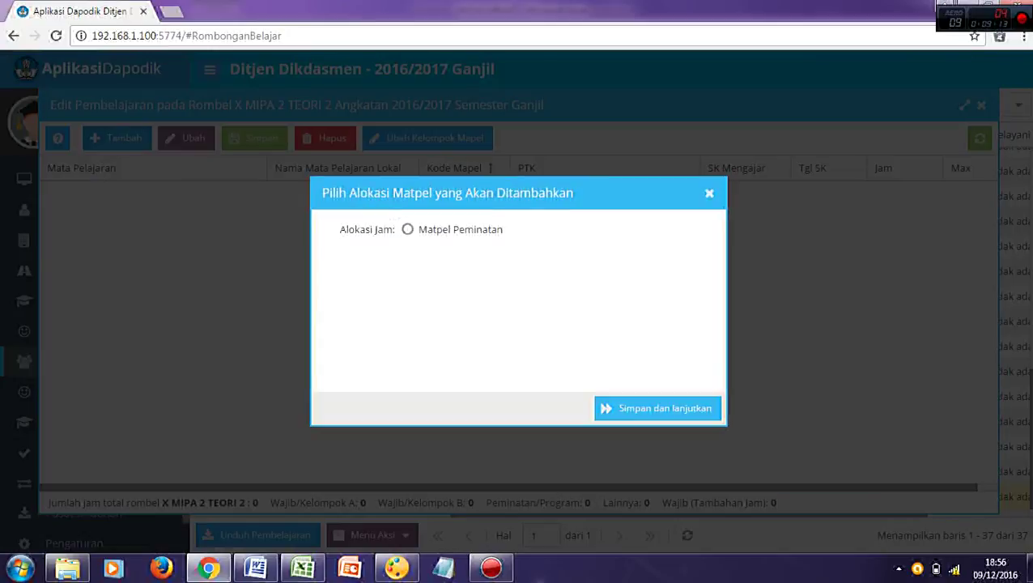
pyautogui.click(656, 408)
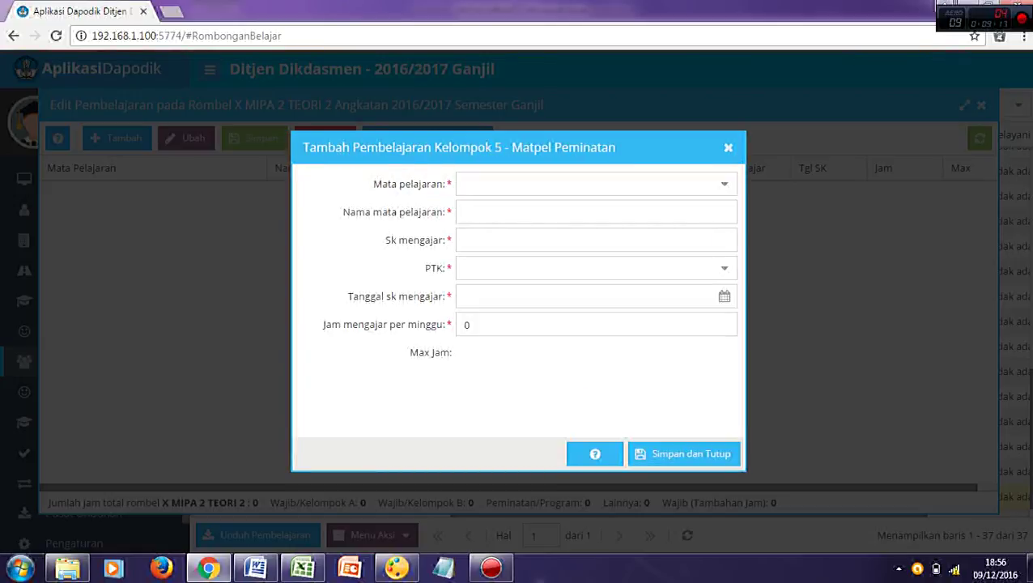
# Set the lesson's Mata pelajaran to 401250100 - Ekonomi and enter EKONOMI as Nama mata pelajaran
pyautogui.click(724, 184)
pyautogui.press('Down')
pyautogui.press('Down')
pyautogui.press('Down')
pyautogui.press('Return')
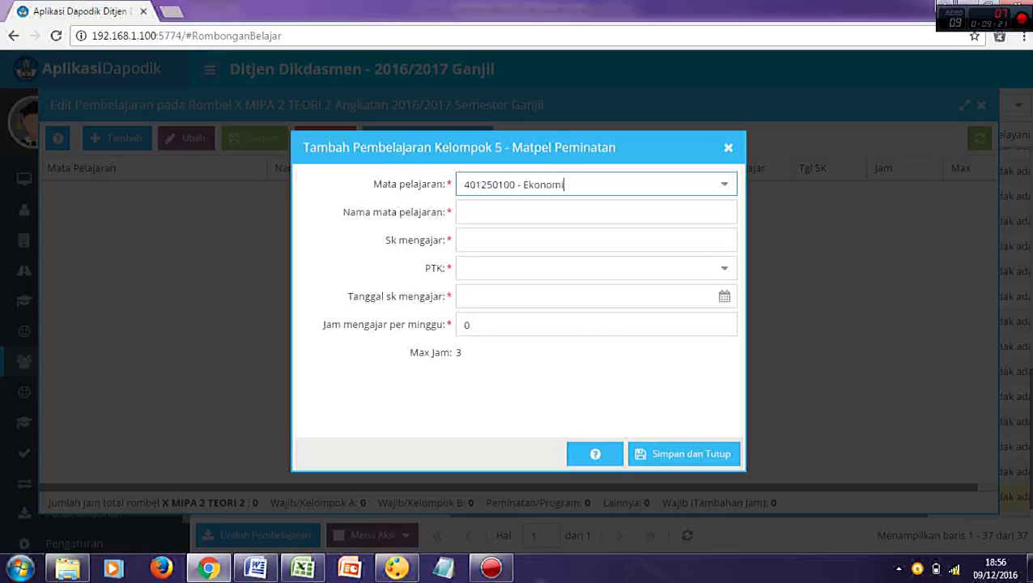
pyautogui.press('Tab')
pyautogui.write('EKONO')
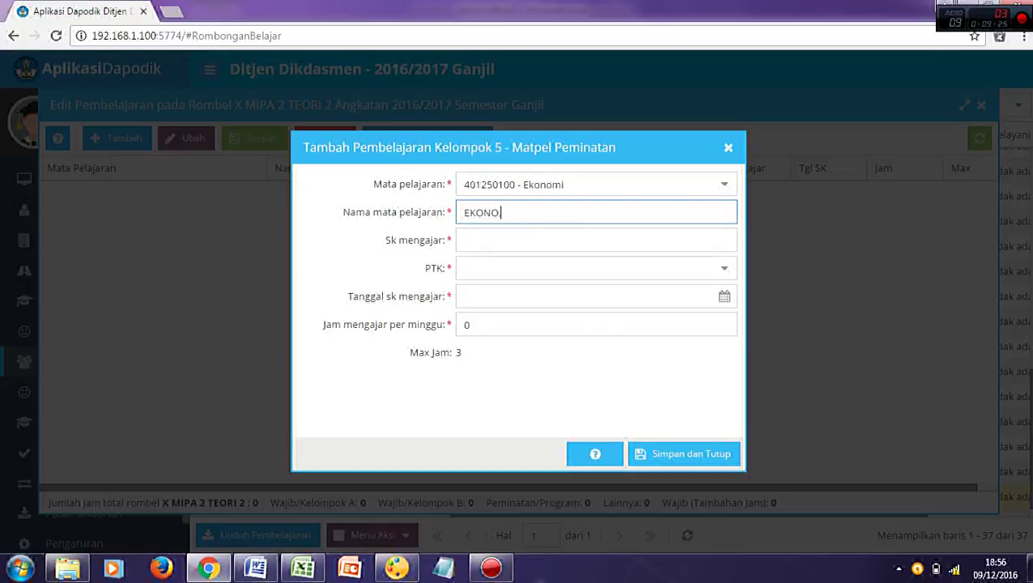
pyautogui.press('BackSpace')
pyautogui.write('MI')
# Copy the decree number 423.5/181A/2016 from the Excel sheet into Sk mengajar of the Ekonomi lesson
pyautogui.hotkey('alt', 'Tab')
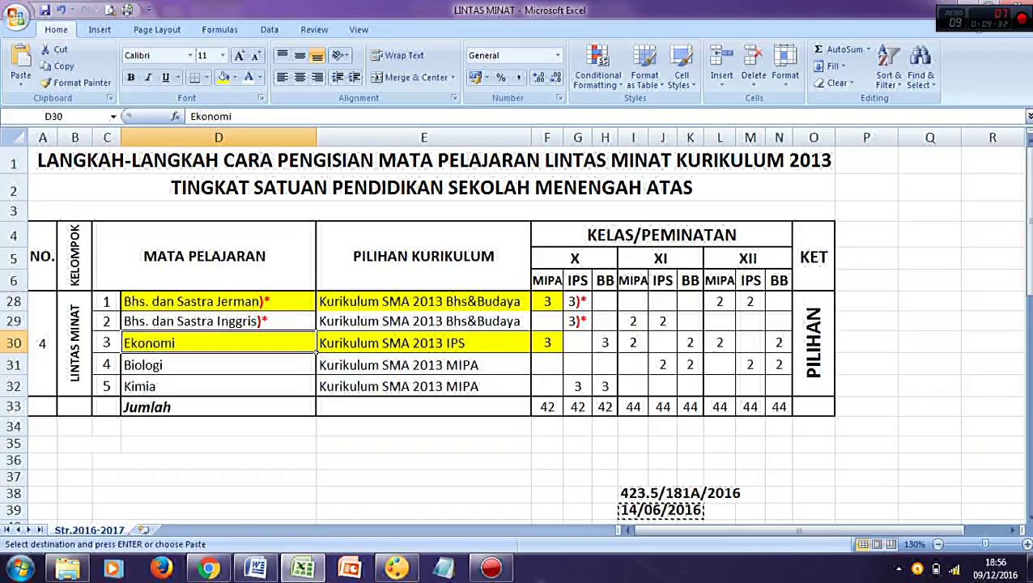
pyautogui.click(633, 493)
pyautogui.hotkey('ctrl', 'c')
pyautogui.hotkey('alt', 'Tab')
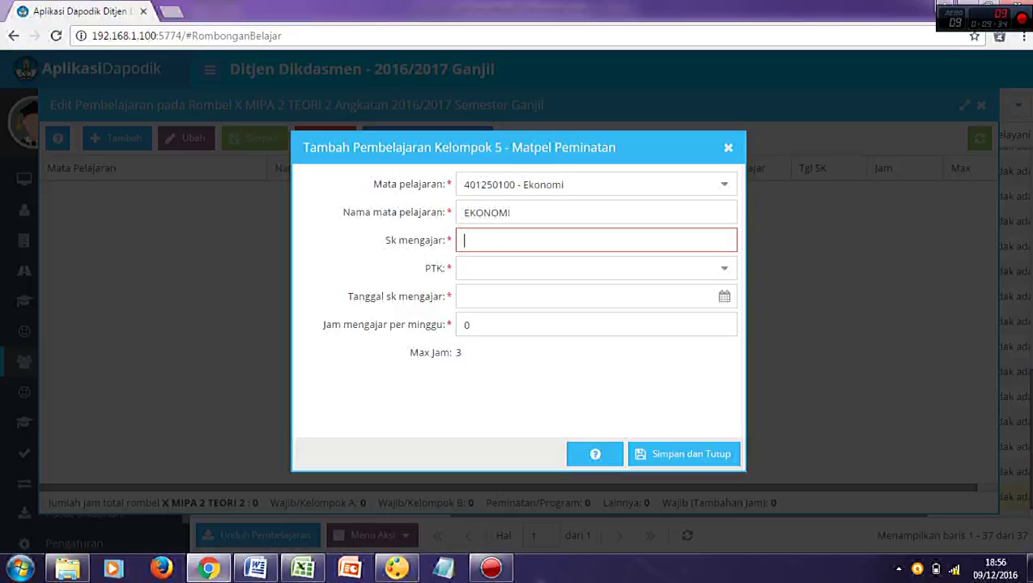
pyautogui.hotkey('ctrl', 'v')
pyautogui.press('Tab')
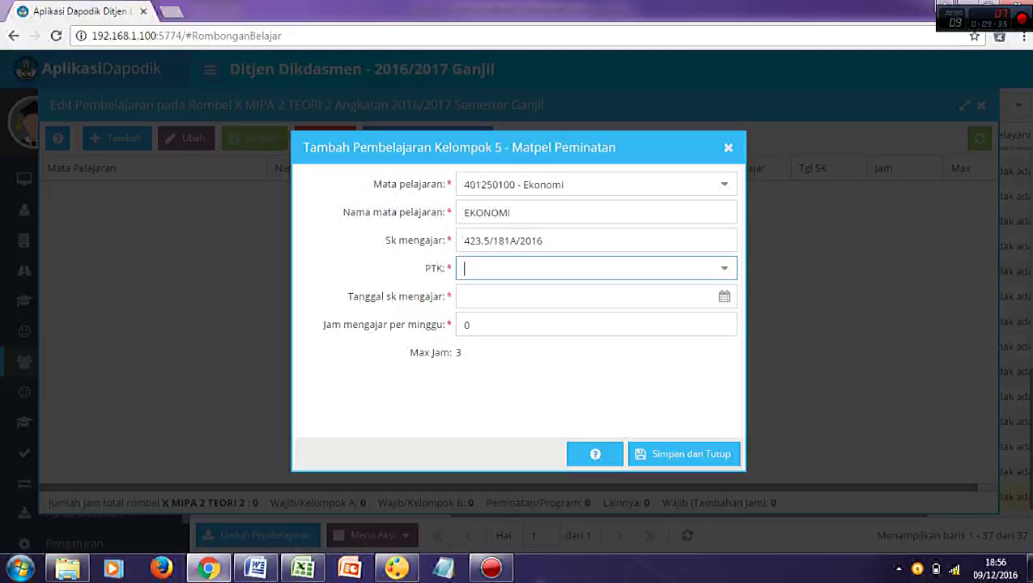
# Search for the Ekonomi teacher by name and select that teacher as the lesson's PTK
pyautogui.write('ARMINA')
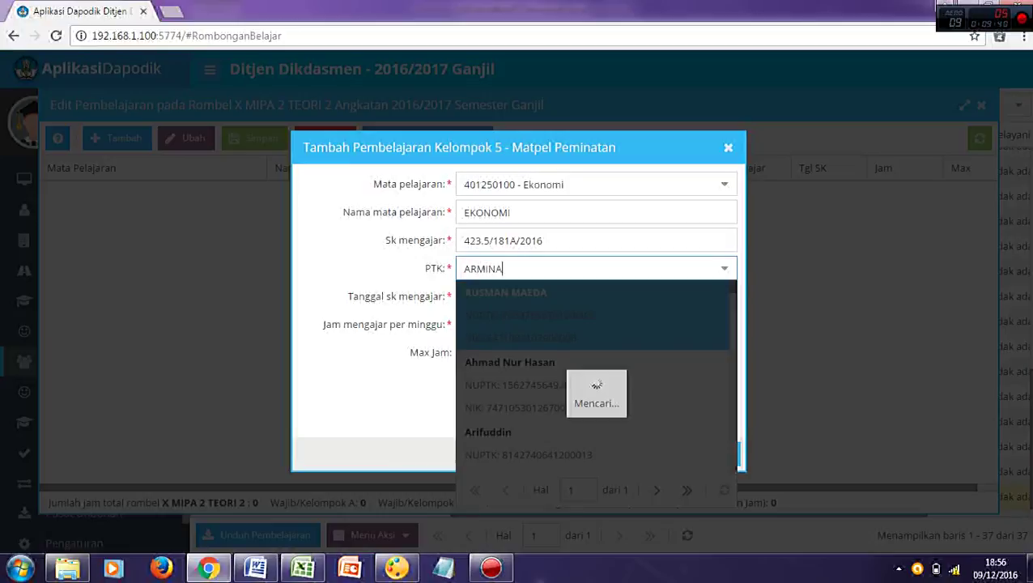
pyautogui.press('BackSpace')
pyautogui.press('BackSpace')
pyautogui.write('A')
pyautogui.press('Return')
pyautogui.press('Tab')
# Copy the decree date from the Excel sheet and set Tanggal sk mengajar to 14/06/2016
pyautogui.hotkey('alt', 'Tab')
pyautogui.press('Down')
pyautogui.hotkey('ctrl', 'c')
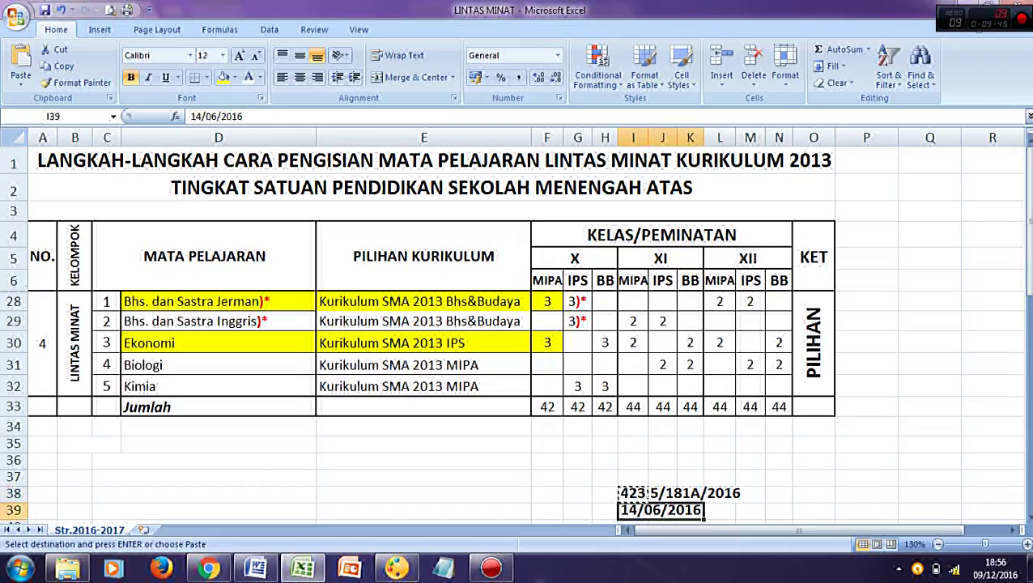
pyautogui.hotkey('alt', 'Tab')
pyautogui.hotkey('ctrl', 'v')
pyautogui.press('BackSpace')
pyautogui.press('BackSpace')
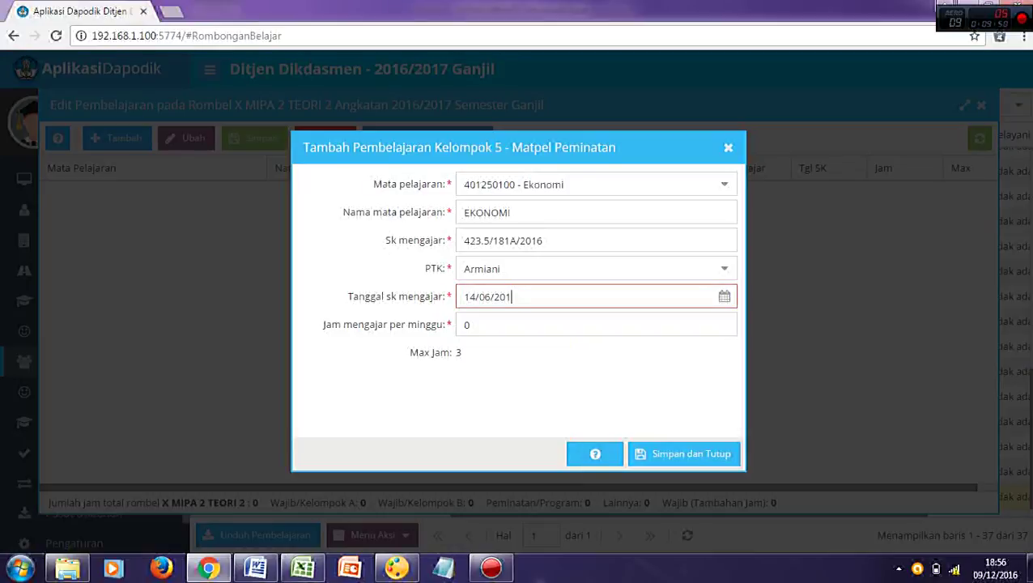
pyautogui.write('6')
pyautogui.press('Tab')
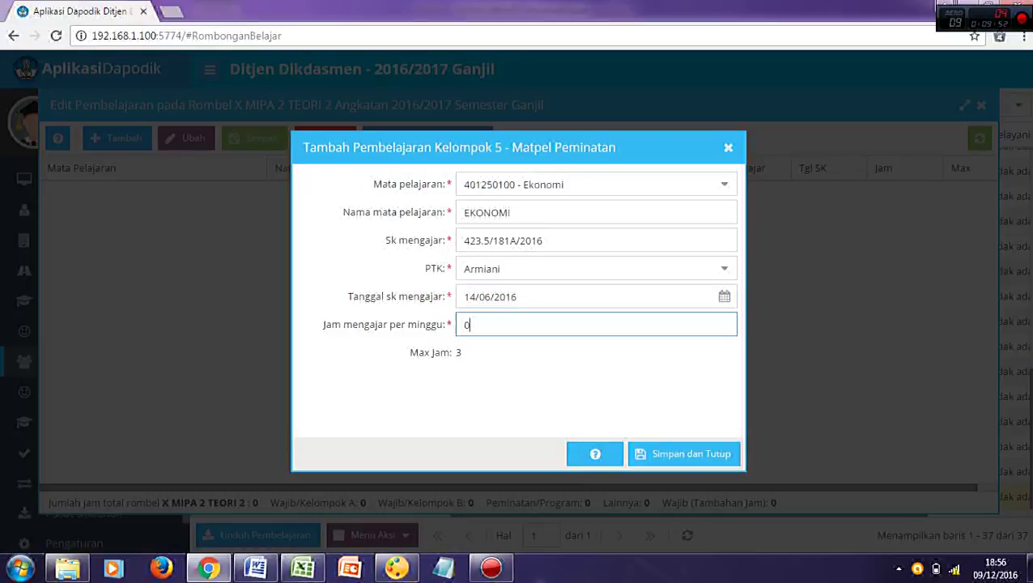
# Check the Ekonomi hours for X MIPA in Excel, set Jam mengajar per minggu to 3 and save the lesson
pyautogui.hotkey('alt', 'Tab')
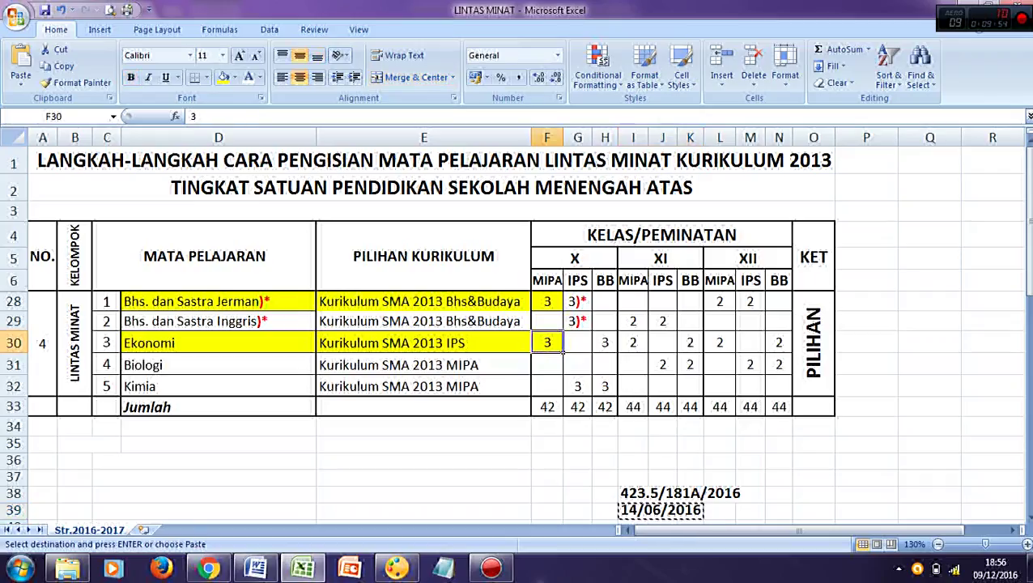
pyautogui.hotkey('alt', 'Tab')
pyautogui.press('BackSpace')
pyautogui.write('3')
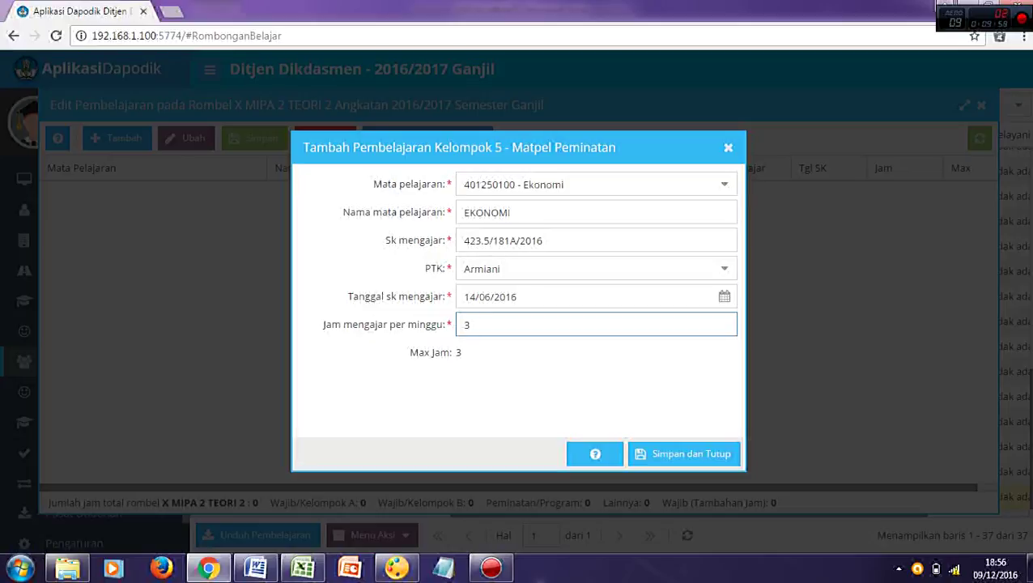
pyautogui.press('Return')
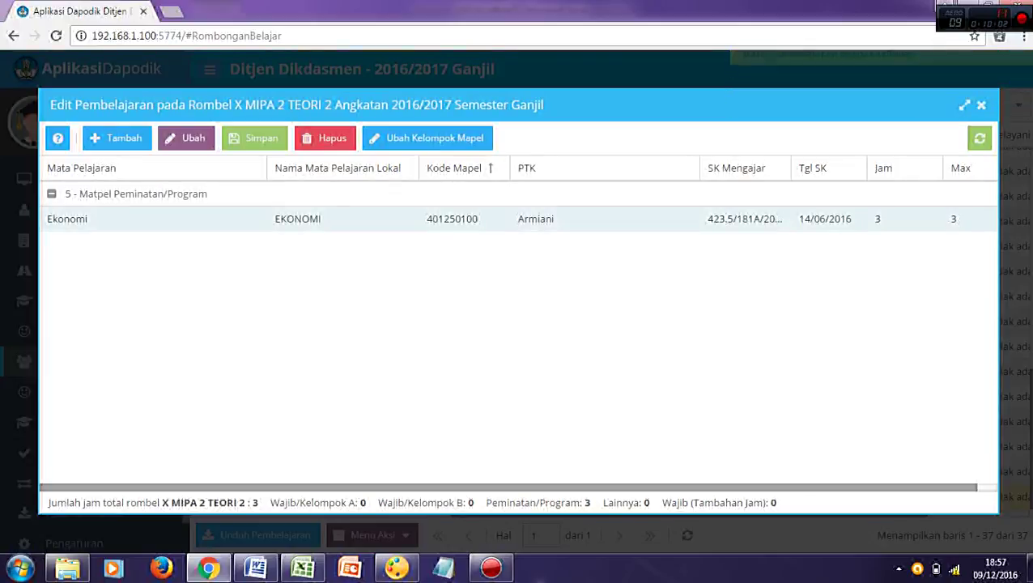
# Compare the saved lesson with the Ekonomi row in Excel and close the Pembelajaran editor of X MIPA 2 TEORI 2
pyautogui.hotkey('alt', 'Tab')
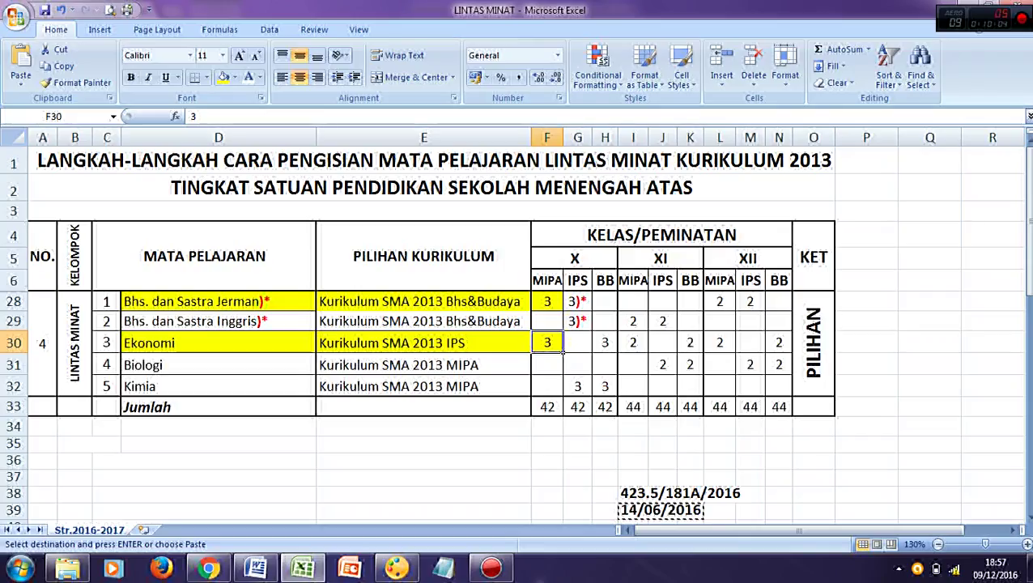
pyautogui.click(313, 347)
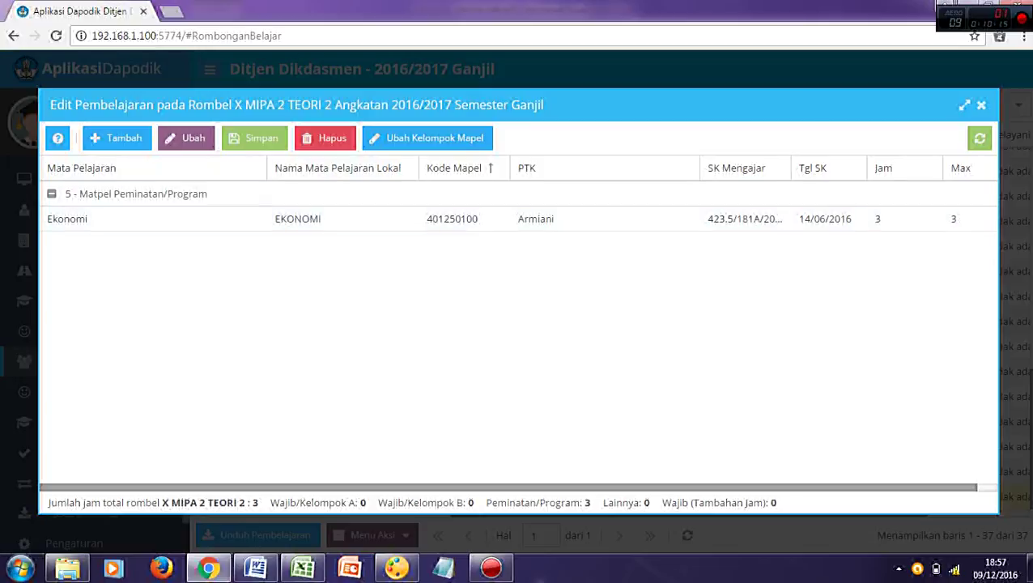
pyautogui.click(342, 218)
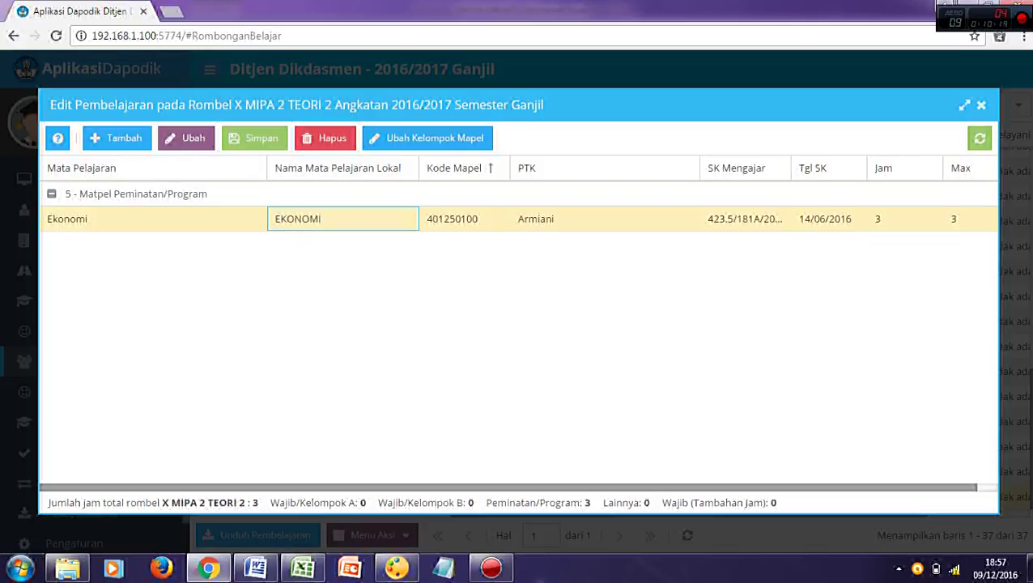
pyautogui.click(980, 105)
# Examine in Excel which Lintas Minat language subjects apply to class X IPS, comparing the Jerman and Inggris rows
pyautogui.hotkey('alt', 'Tab')
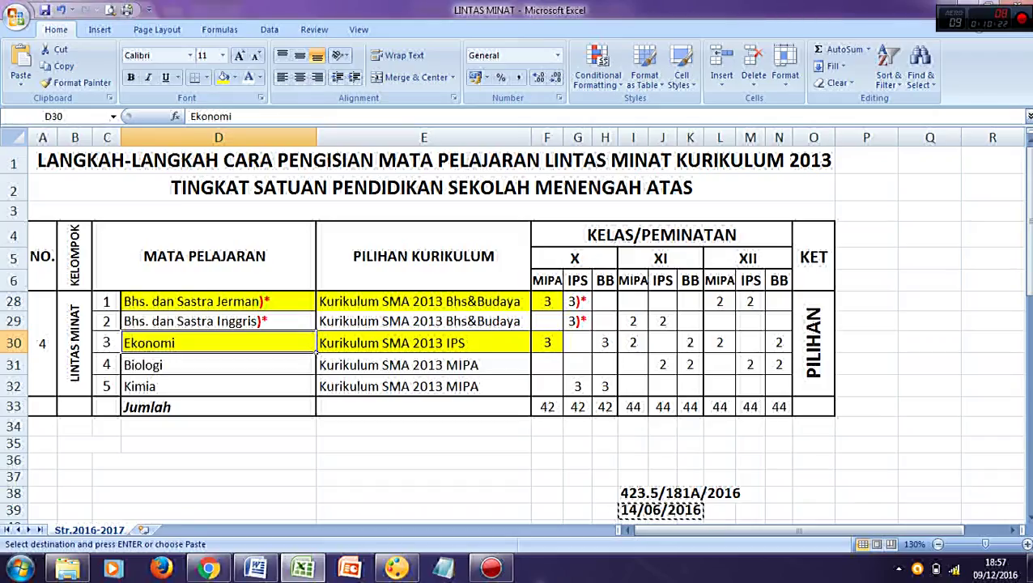
pyautogui.click(585, 285)
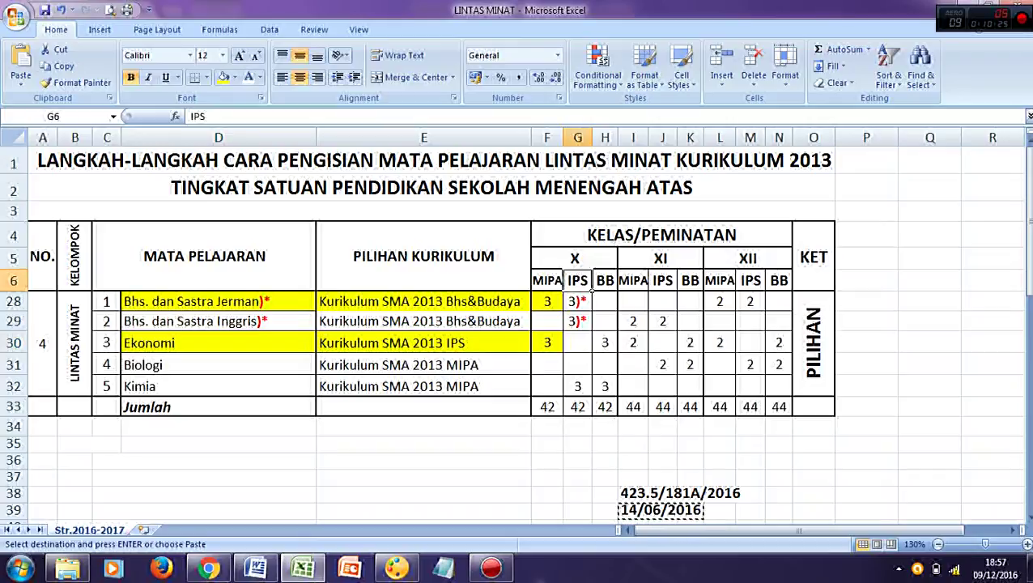
pyautogui.click(604, 321)
pyautogui.press('Up')
pyautogui.press('Up')
pyautogui.press('Left')
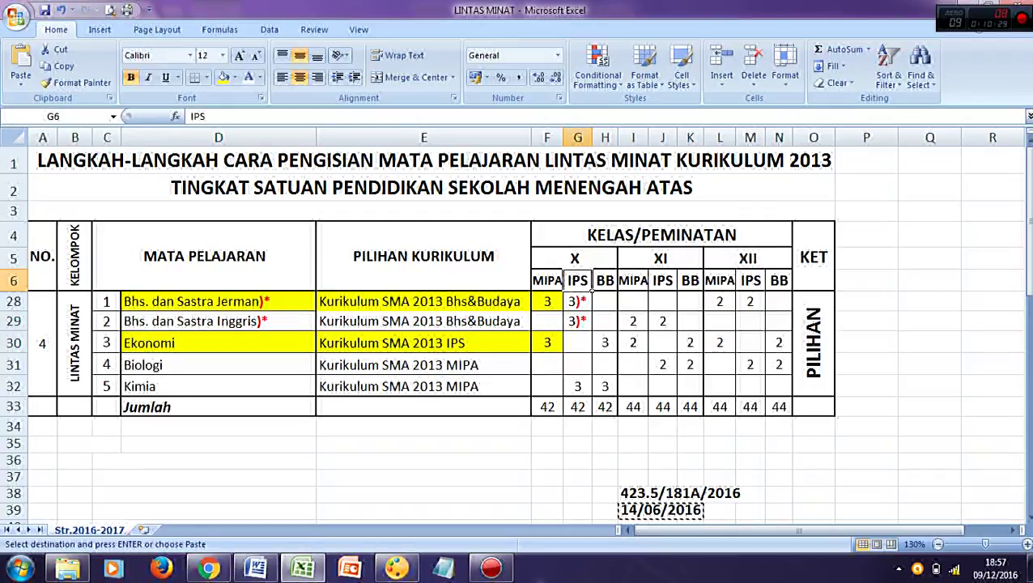
pyautogui.press('Down')
pyautogui.press('Down')
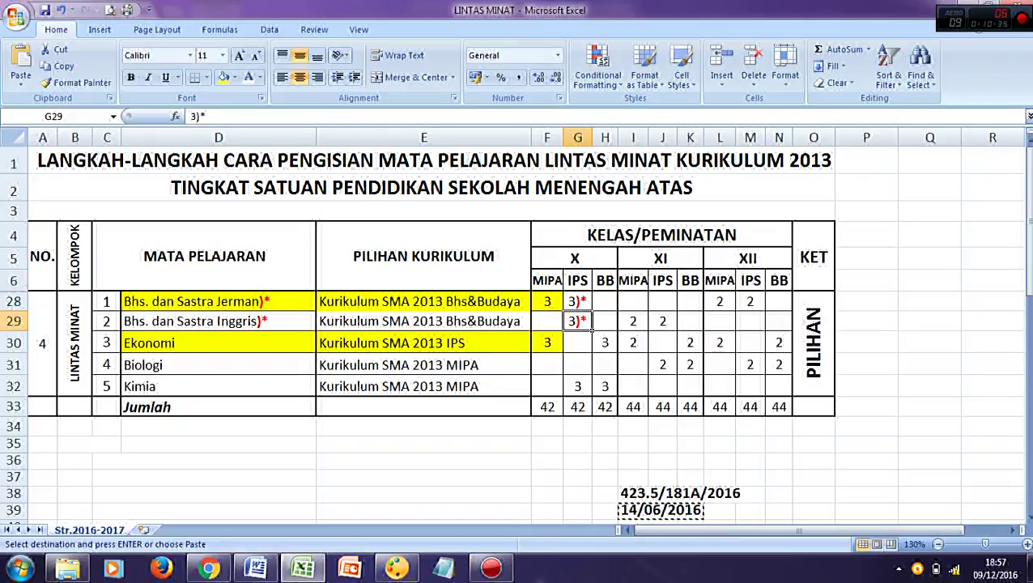
pyautogui.click(591, 285)
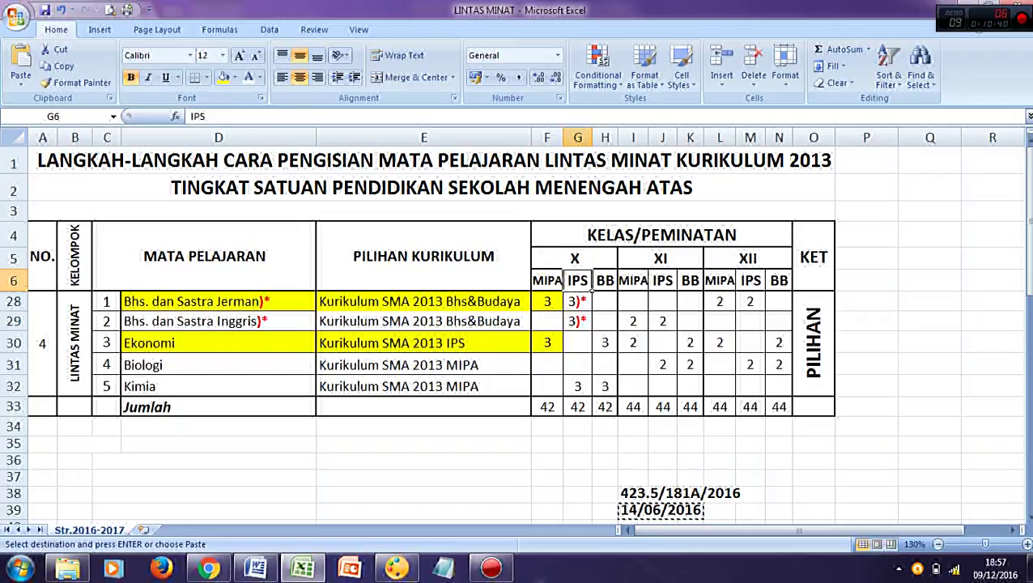
pyautogui.moveTo(218, 320); pyautogui.dragTo(218, 301)
pyautogui.moveTo(315, 327); pyautogui.dragTo(532, 328)
pyautogui.click(312, 306)
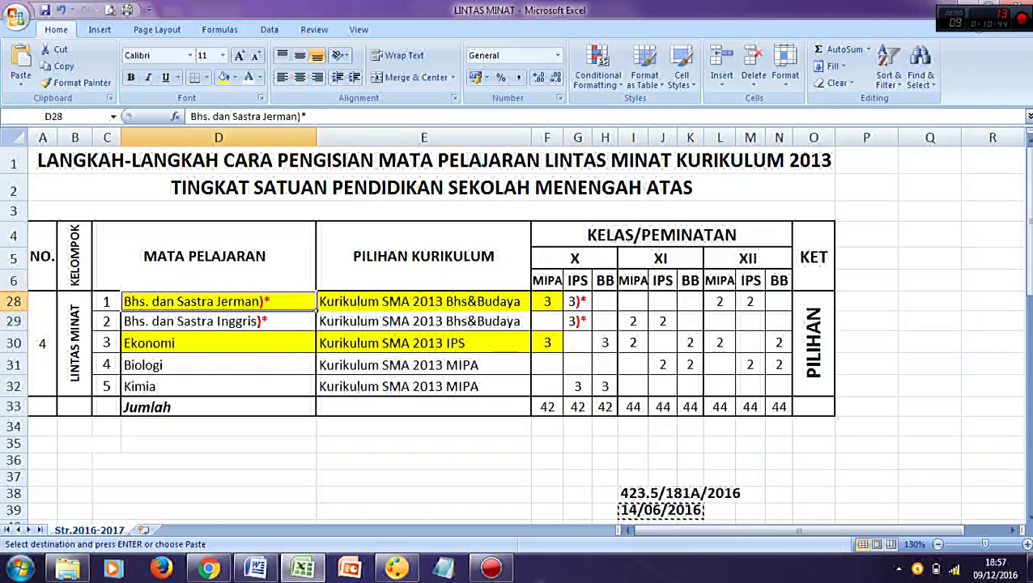
# Fill the class X IPS cell of Bhs. dan Sastra Jerman and the Kimia row through that column with yellow
pyautogui.moveTo(315, 307); pyautogui.dragTo(592, 310)
pyautogui.click(589, 307)
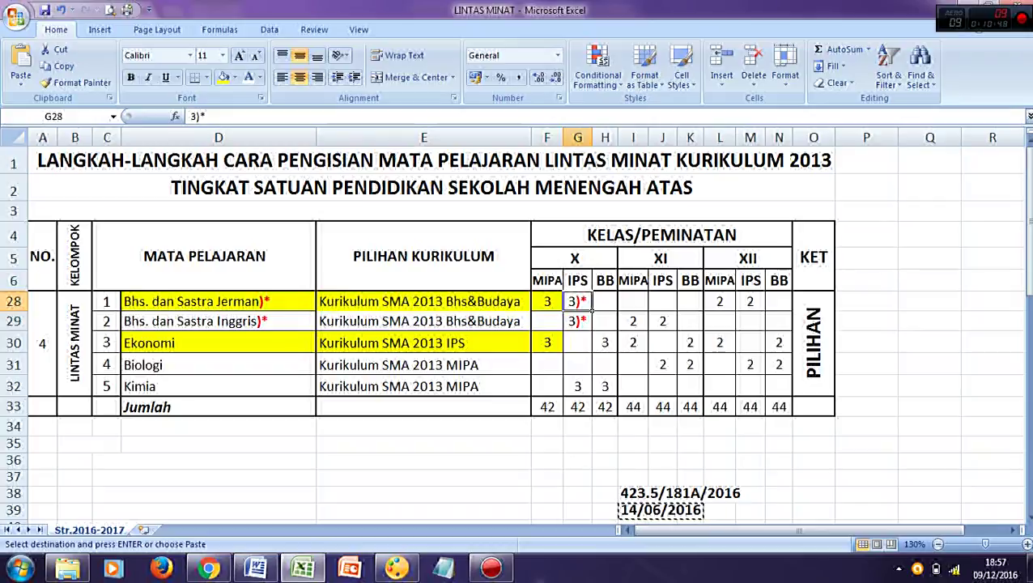
pyautogui.press('Escape')
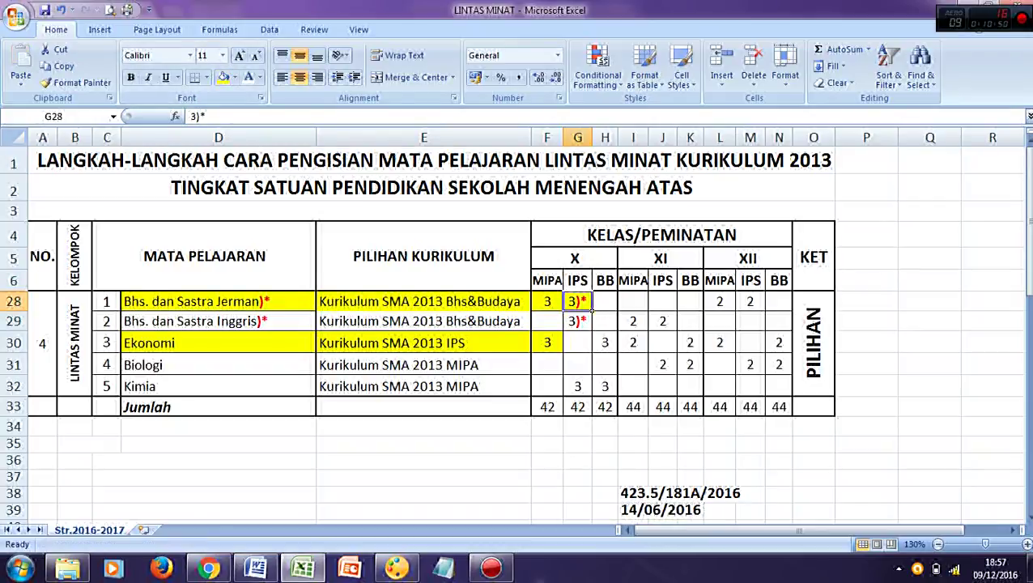
pyautogui.moveTo(218, 386); pyautogui.dragTo(591, 394)
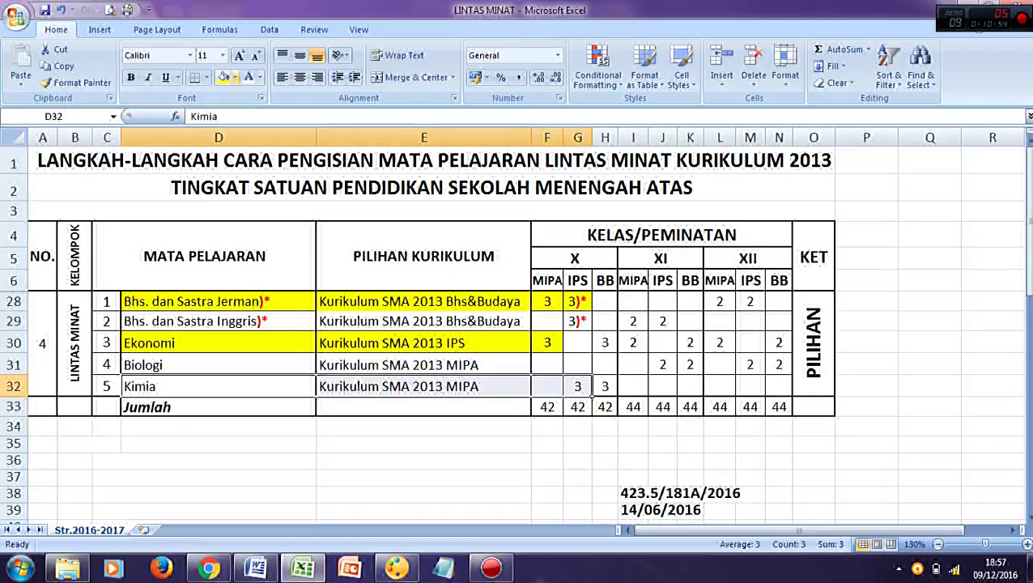
pyautogui.click(223, 77)
pyautogui.click(528, 374)
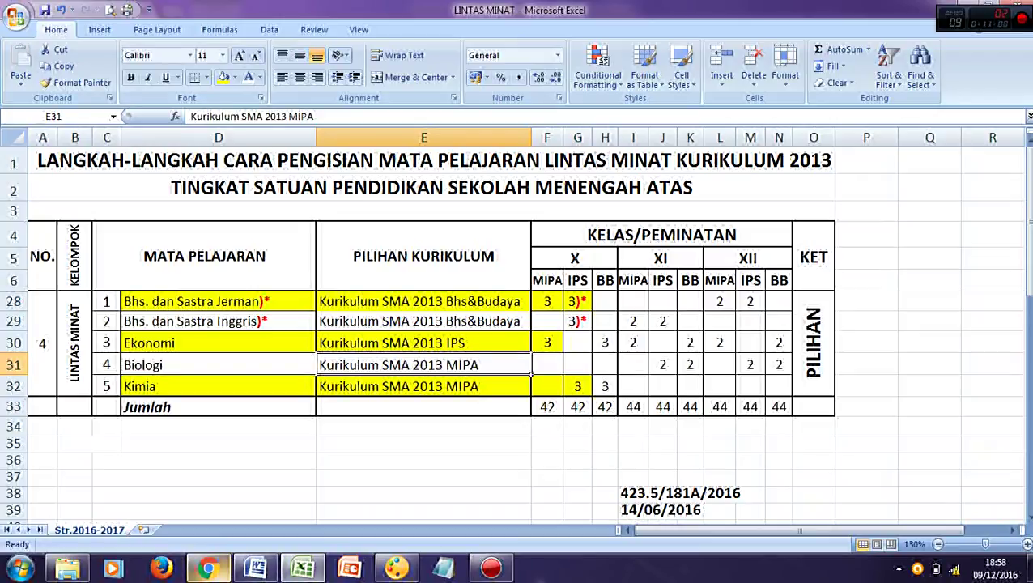
# Review the Teori rombels in Aplikasi Dapodik and the highlighted Jerman and Kimia rows for class X IPS in Excel
pyautogui.click(208, 569)
pyautogui.scroll(7, 612, 221)
pyautogui.scroll(-7, 611, 324)
pyautogui.moveTo(615, 513); pyautogui.dragTo(354, 514)
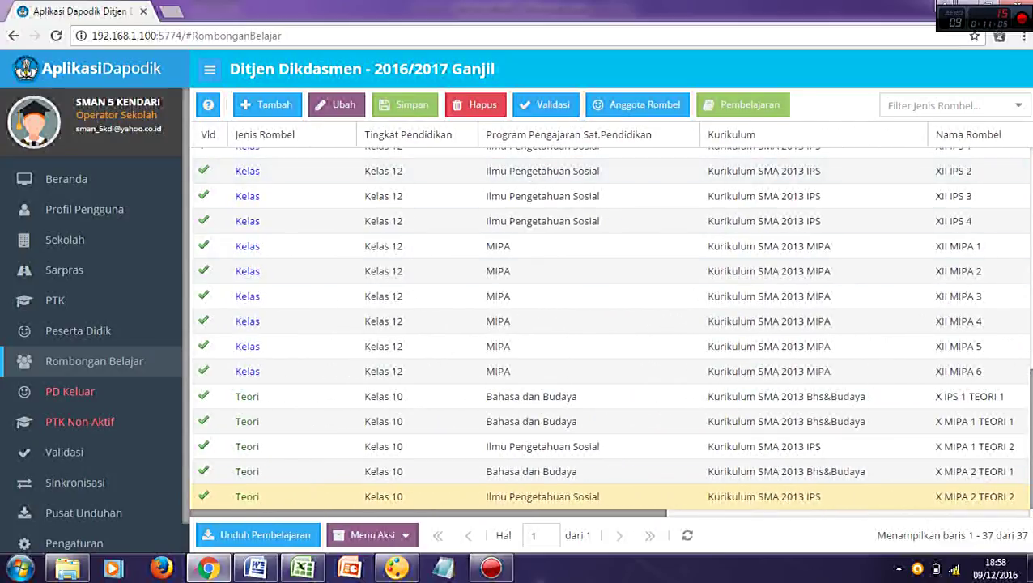
pyautogui.hotkey('alt', 'Tab')
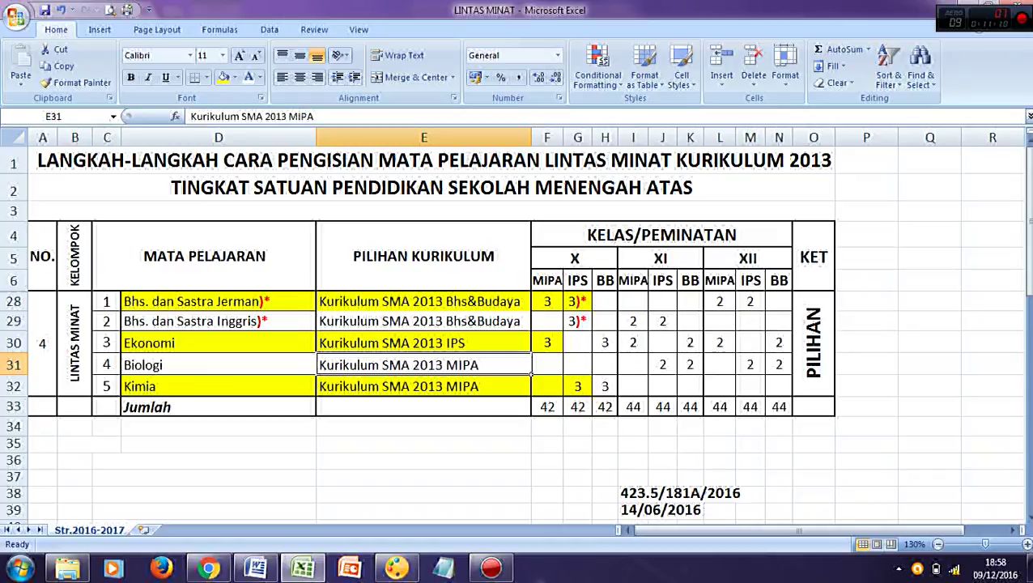
pyautogui.click(590, 394)
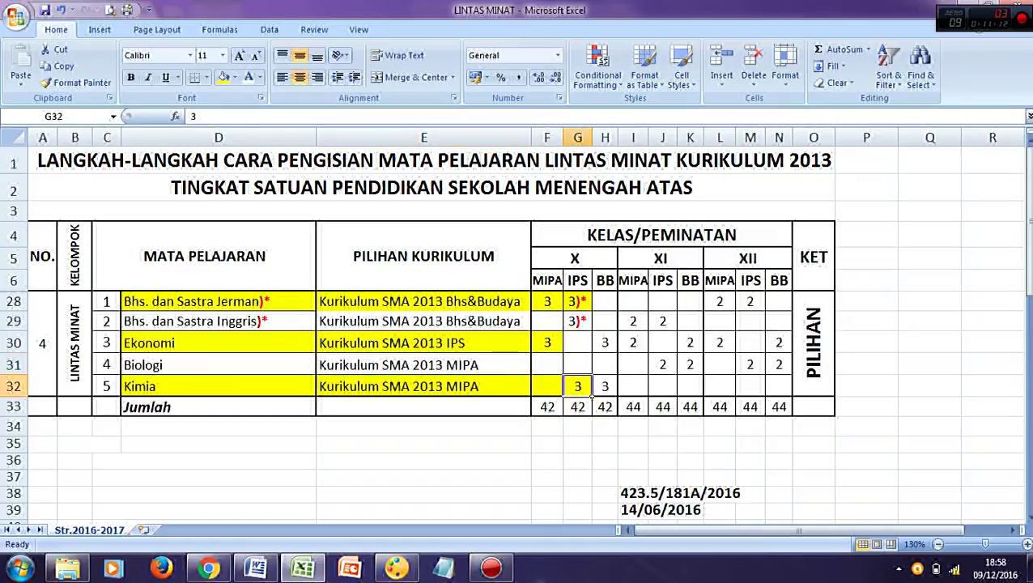
pyautogui.moveTo(194, 301); pyautogui.dragTo(531, 307)
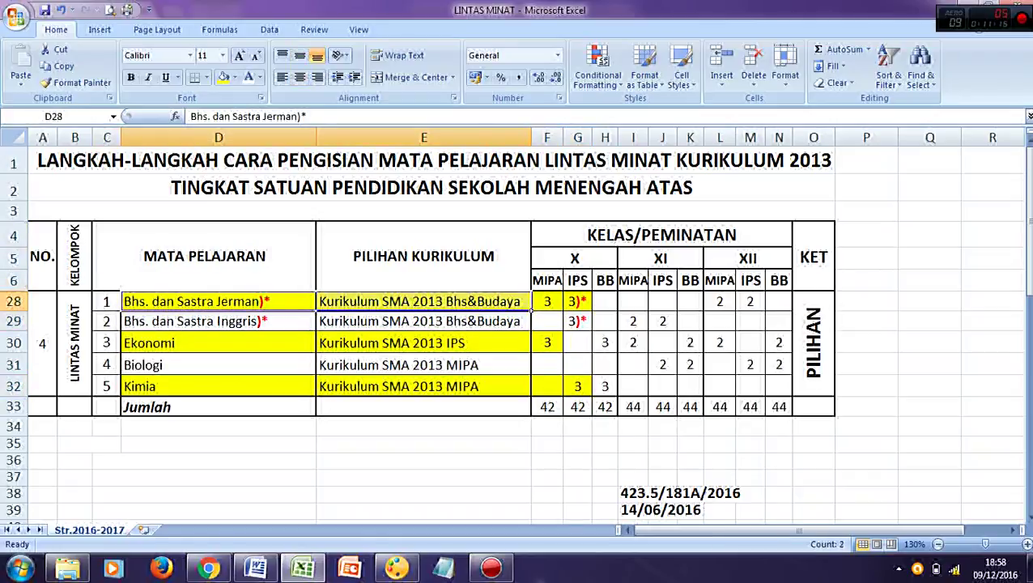
pyautogui.moveTo(162, 387); pyautogui.dragTo(591, 394)
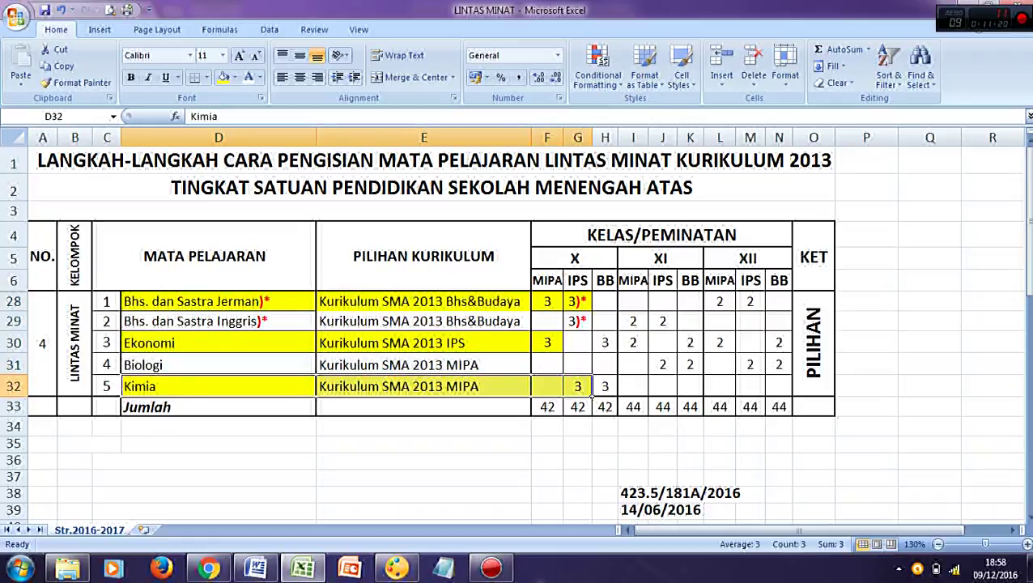
pyautogui.click(577, 281)
# Switch to Aplikasi Dapodik and add a new rombel with Jenis Rombel Teori and Tingkat Pendidikan Kelas 10
pyautogui.hotkey('alt', 'Tab')
pyautogui.scroll(7, 611, 328)
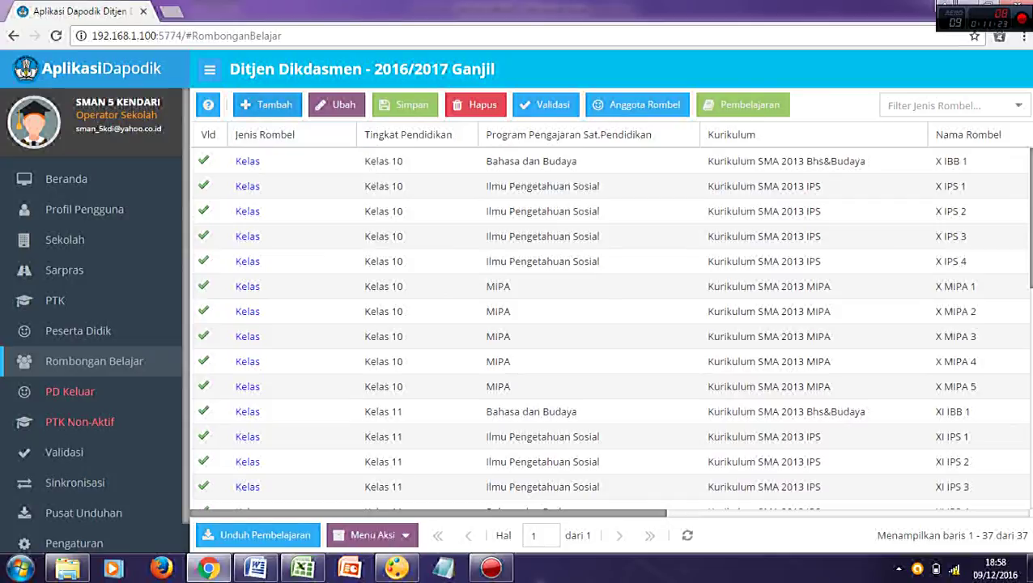
pyautogui.click(267, 104)
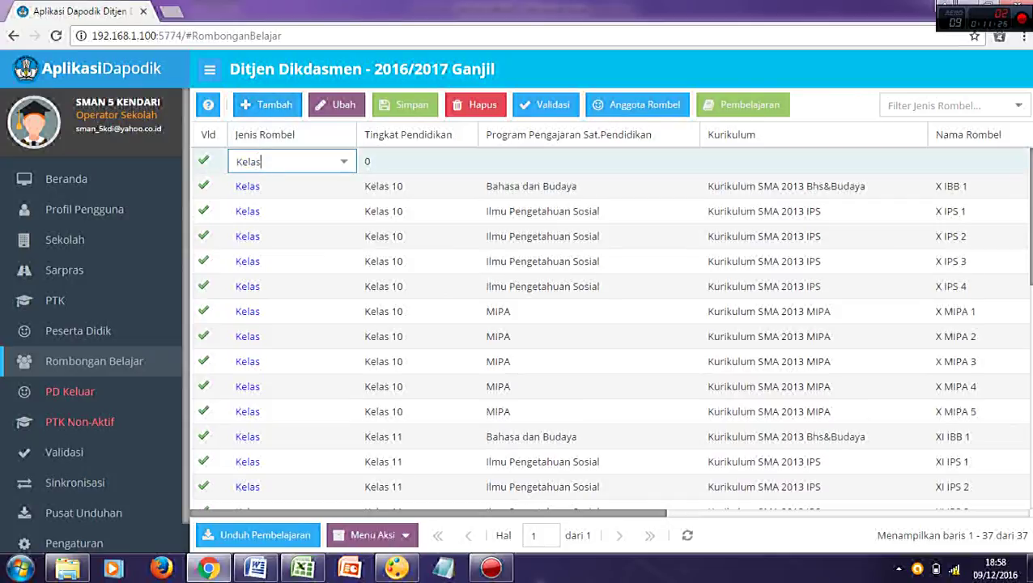
pyautogui.click(344, 162)
pyautogui.press('Down')
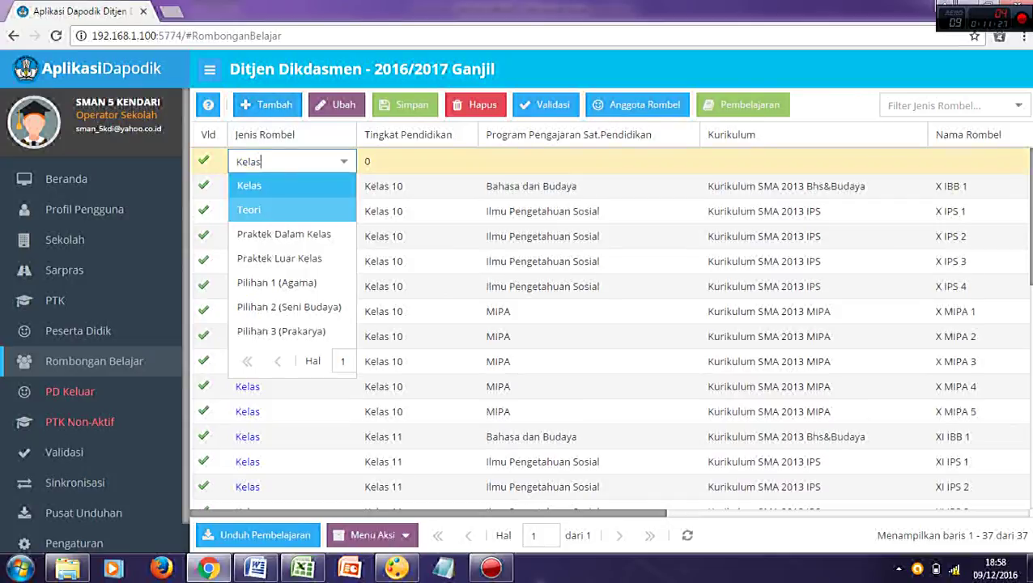
pyautogui.press('Return')
pyautogui.press('Tab')
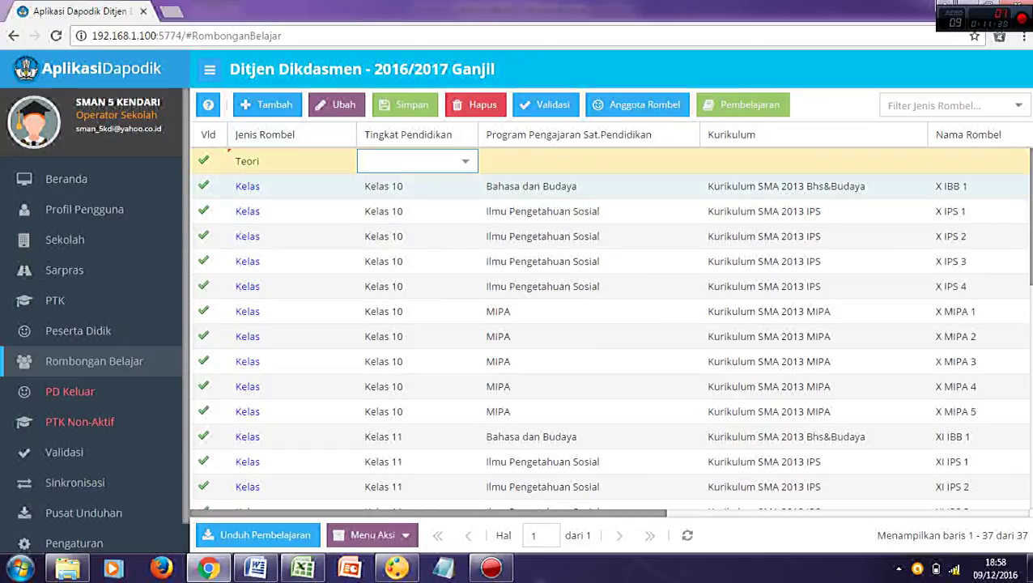
pyautogui.press('Down')
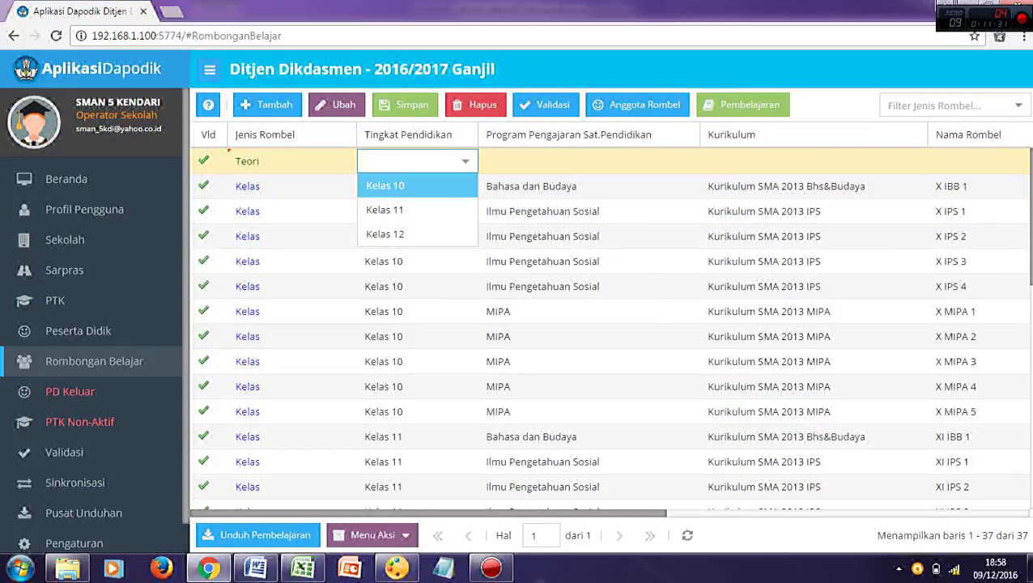
pyautogui.press('Return')
pyautogui.press('Tab')
# Following the Jerman row in Excel, set the new rombel's program to Bahasa dan Budaya and its curriculum to Kurikulum SMA 2013 Bhs&Budaya
pyautogui.hotkey('alt', 'Tab')
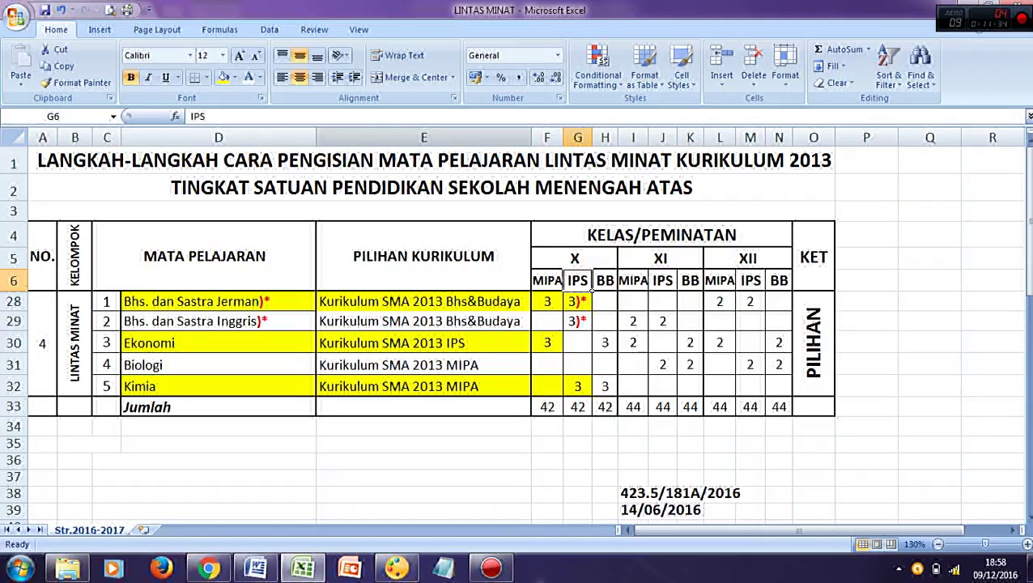
pyautogui.moveTo(203, 303); pyautogui.dragTo(518, 304)
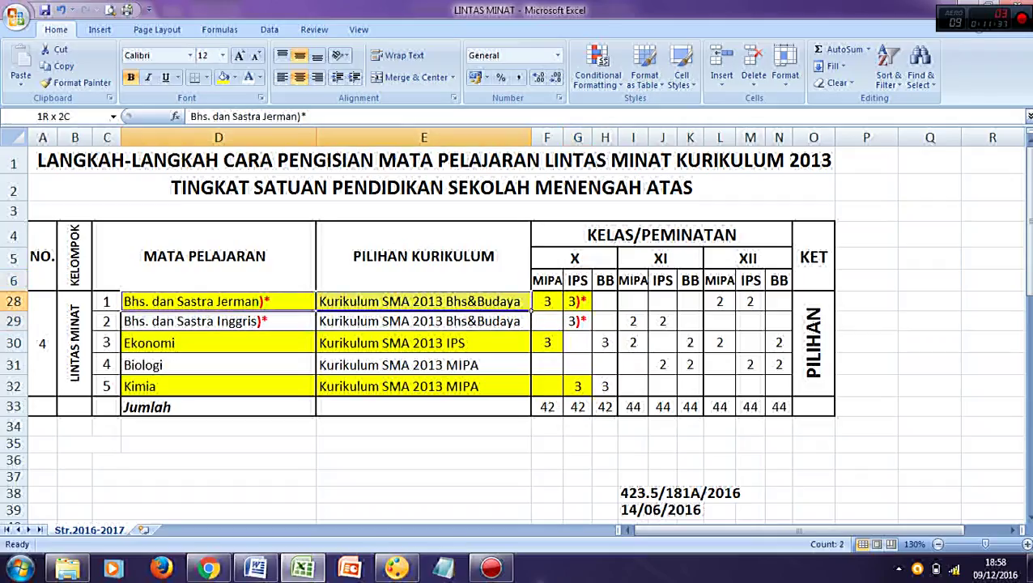
pyautogui.hotkey('alt', 'Tab')
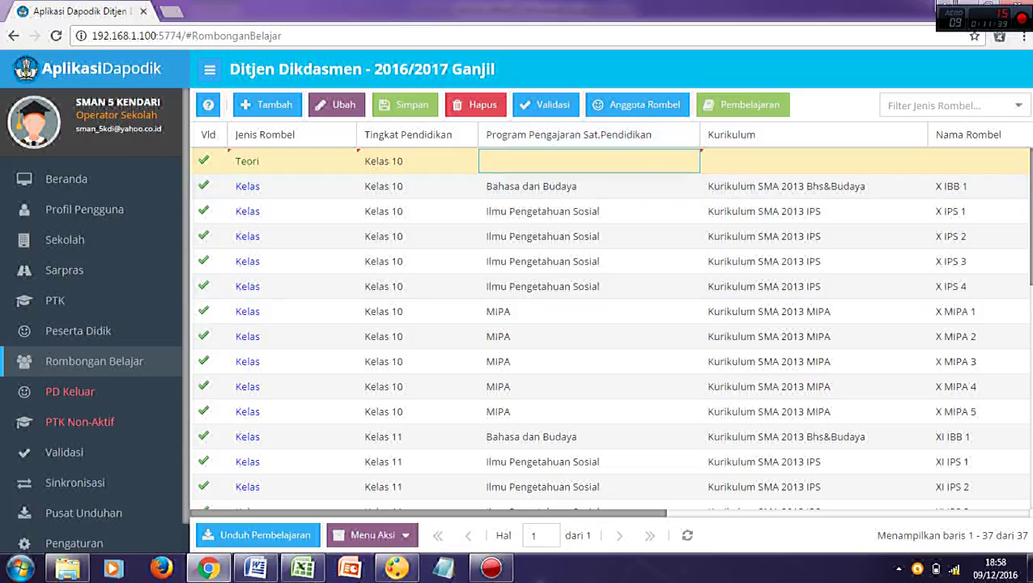
pyautogui.click(589, 161)
pyautogui.click(688, 162)
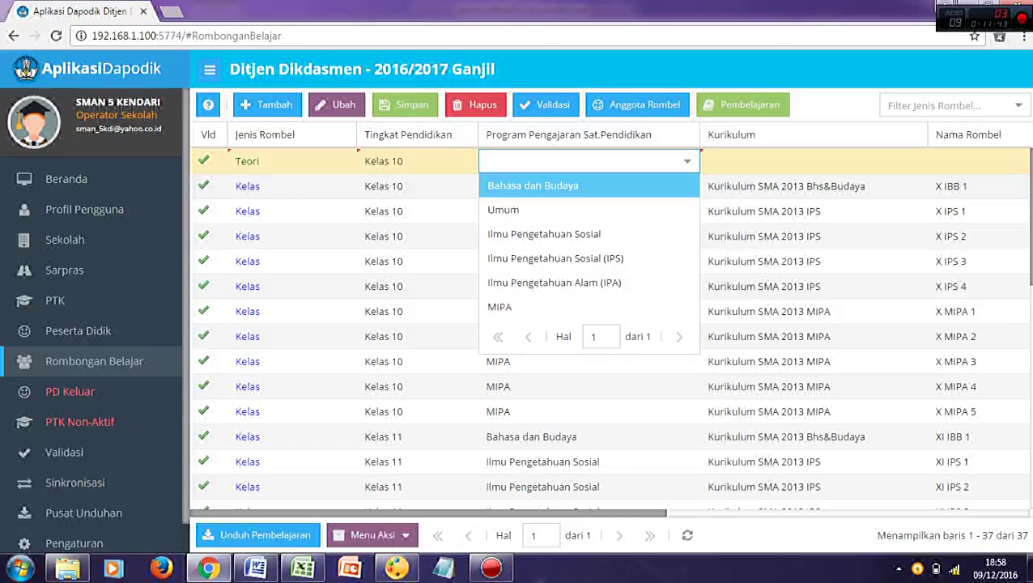
pyautogui.press('Return')
pyautogui.press('Tab')
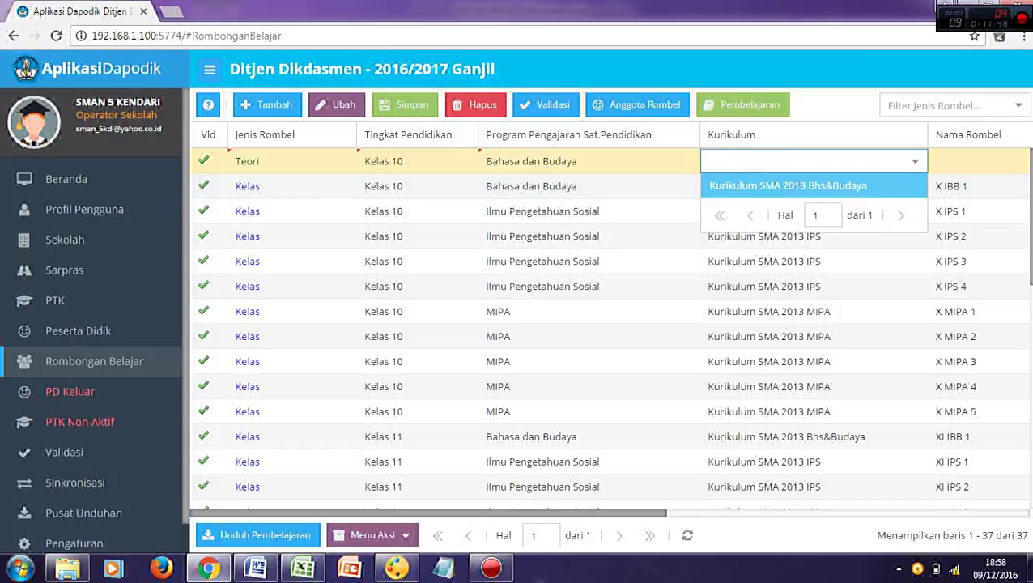
pyautogui.press('Return')
pyautogui.press('Tab')
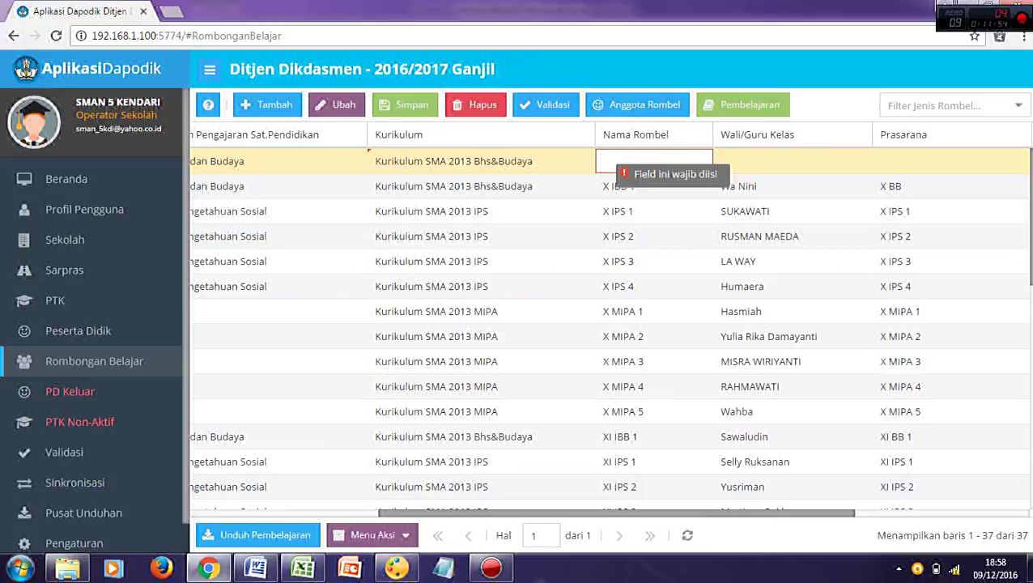
# Name the rombel X IPS 2 TEORI 1, leave its Wali/Guru Kelas empty, set Prasarana to X IPS 2 and save it
pyautogui.write('X IPS 2 TE')
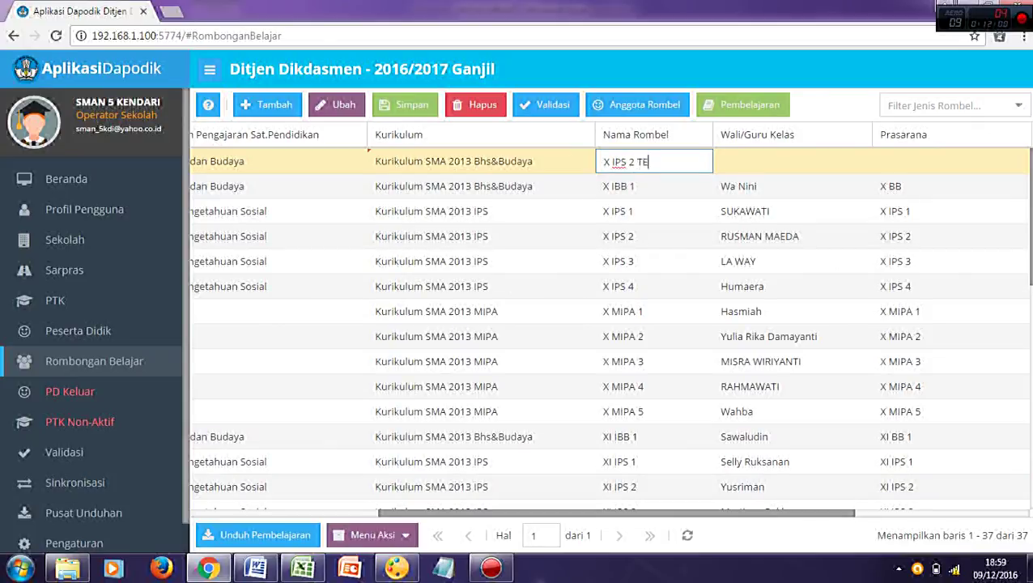
pyautogui.write('ORI 1')
pyautogui.press('Tab')
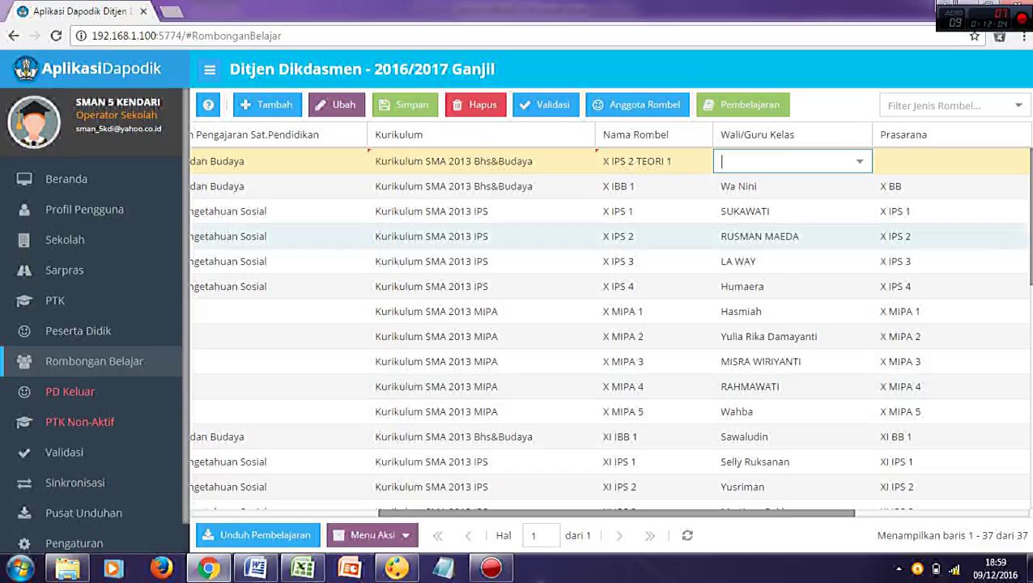
pyautogui.press('Tab')
pyautogui.moveTo(617, 513); pyautogui.dragTo(698, 513)
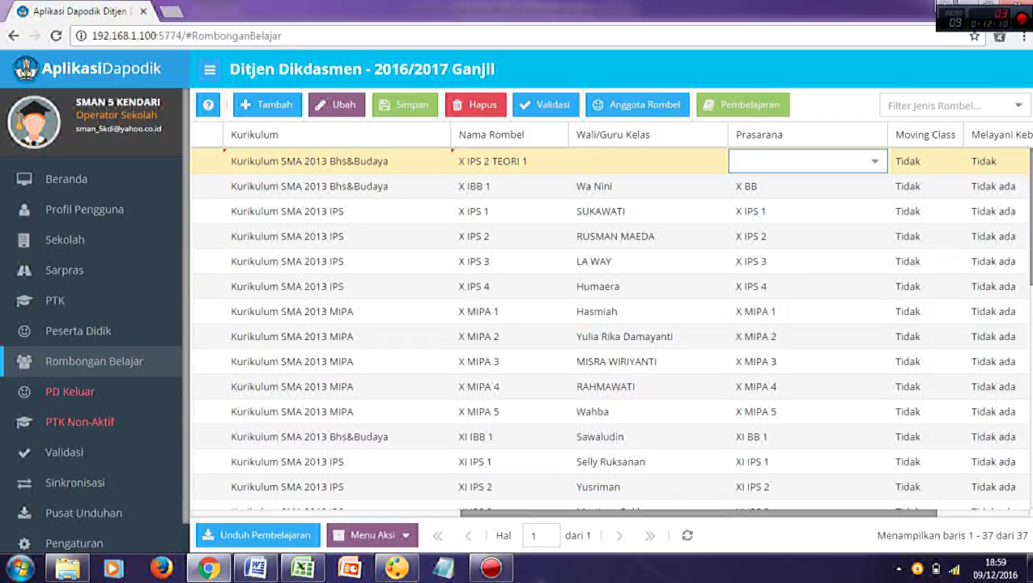
pyautogui.click(875, 161)
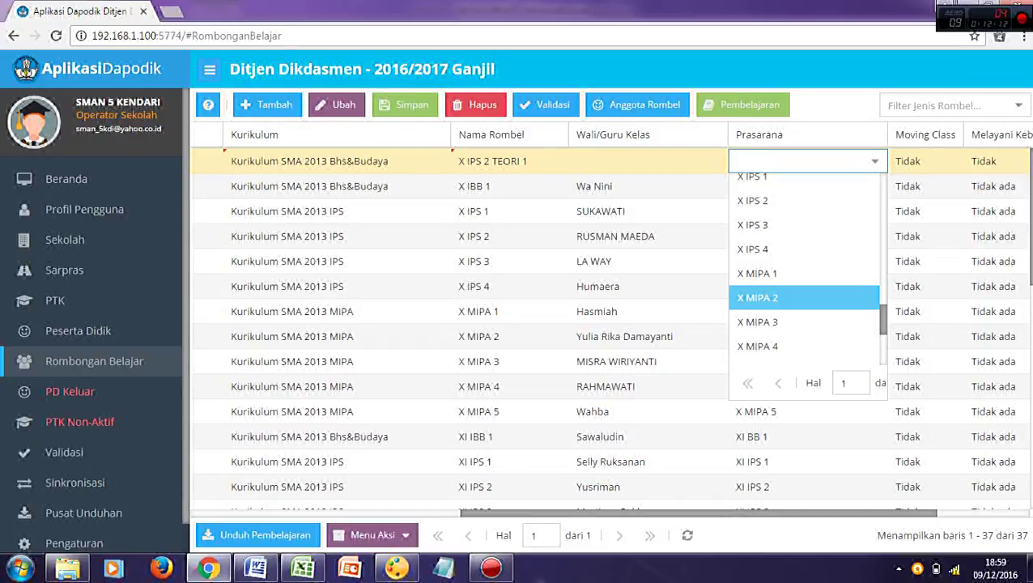
pyautogui.click(753, 200)
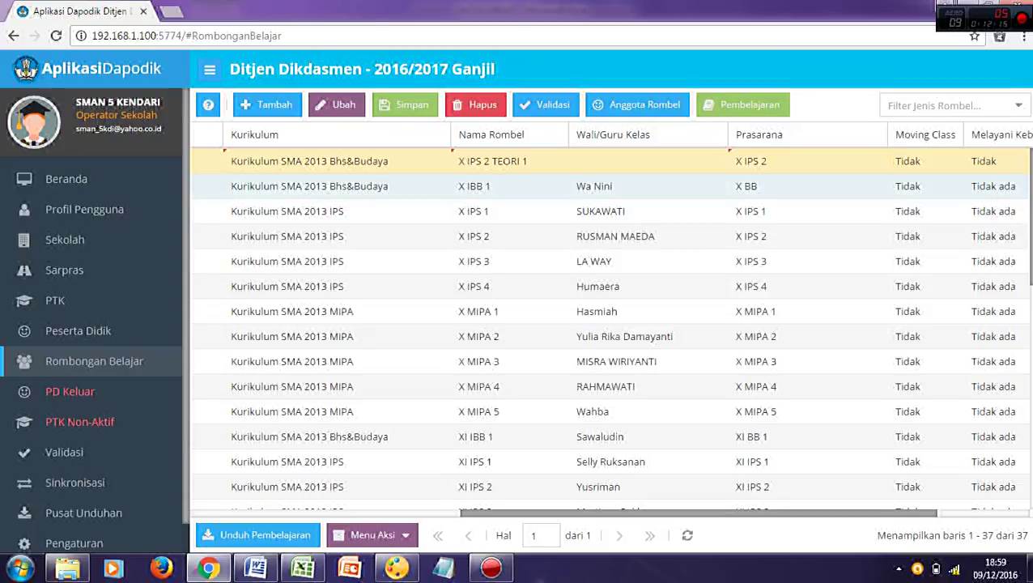
pyautogui.click(405, 104)
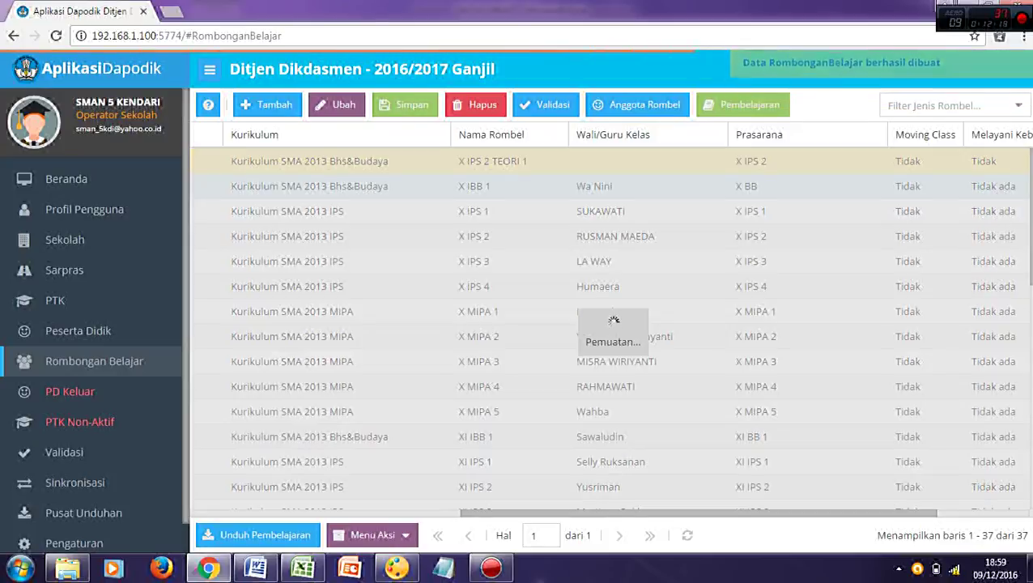
# Select the saved rombel X IPS 2 TEORI 1 and open its Anggota Rombel editor
pyautogui.scroll(-7, 608, 365)
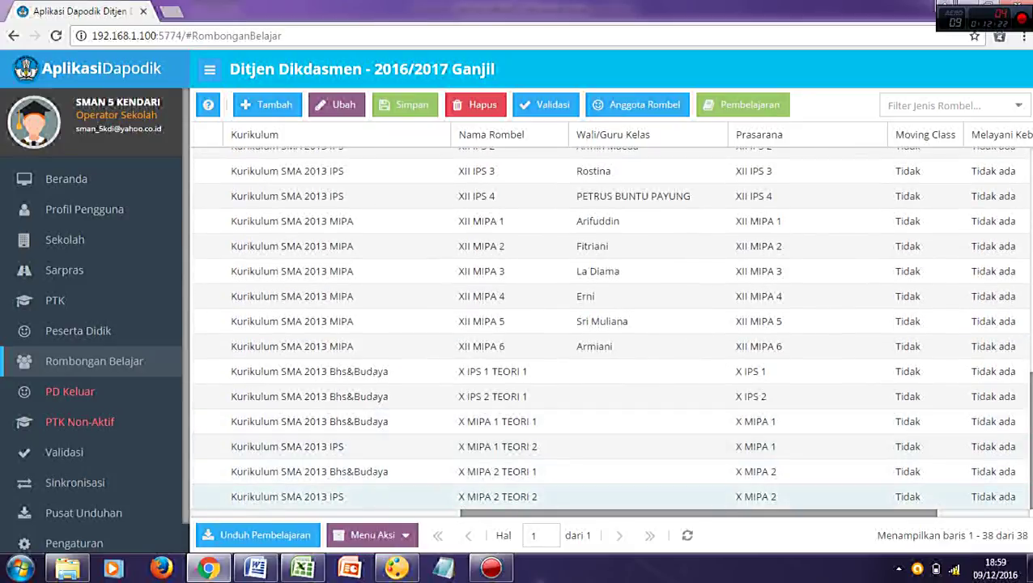
pyautogui.click(510, 396)
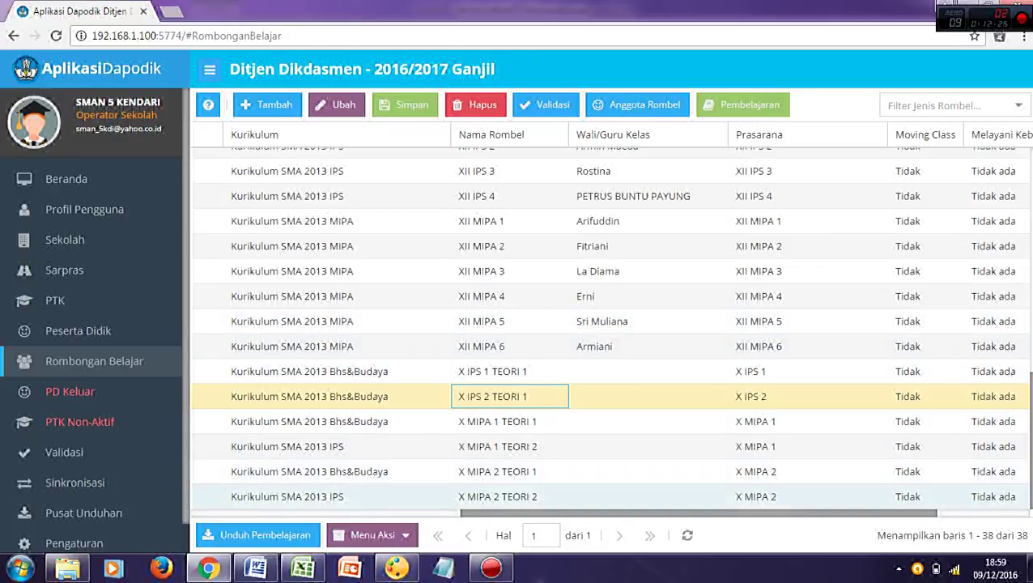
pyautogui.moveTo(698, 512); pyautogui.dragTo(746, 512)
pyautogui.hscroll(-1, 607, 324)
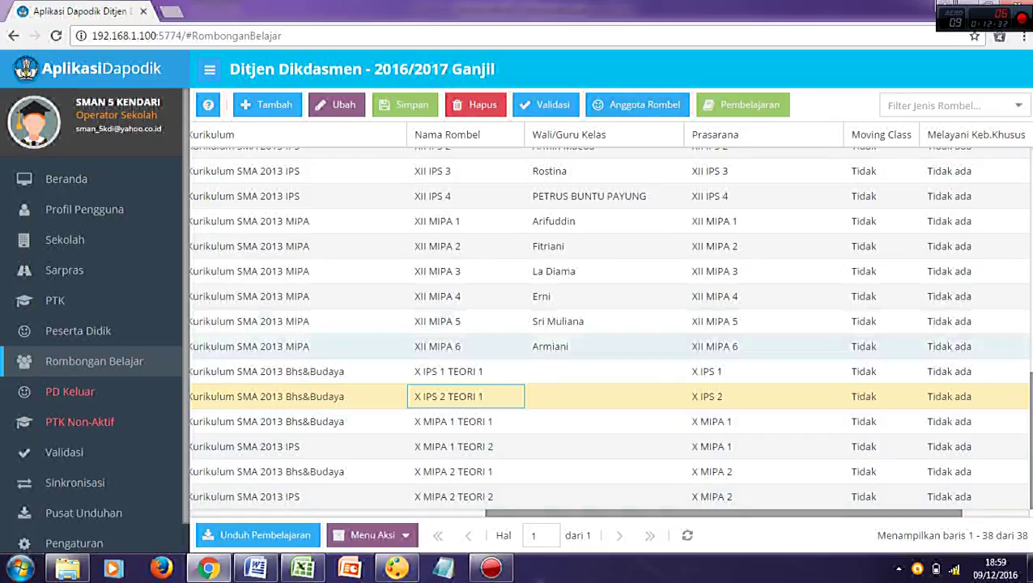
pyautogui.click(638, 105)
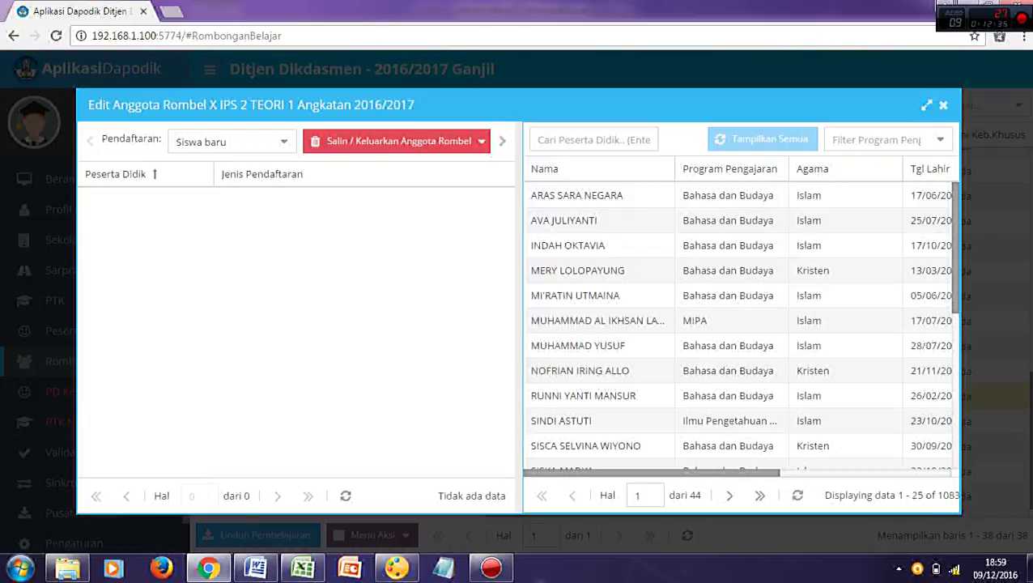
# Copy all members of rombel X IPS 2 into X IPS 2 TEORI 1
pyautogui.click(397, 141)
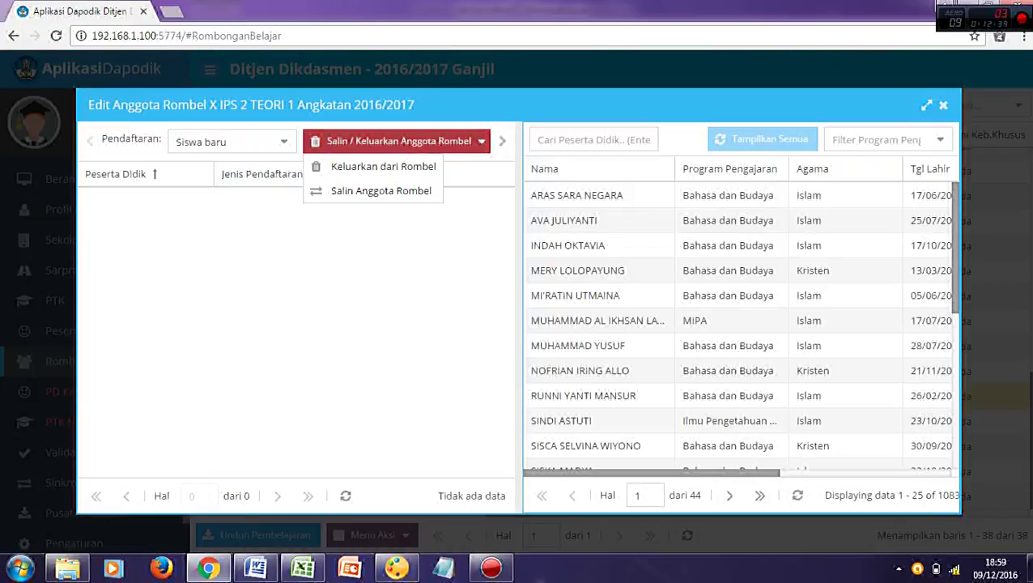
pyautogui.click(381, 191)
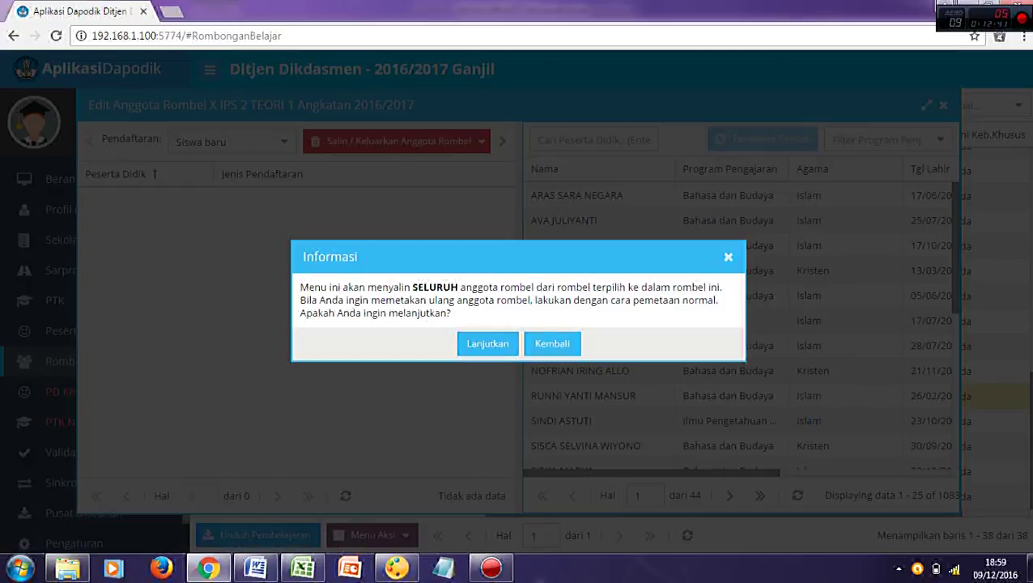
pyautogui.click(487, 344)
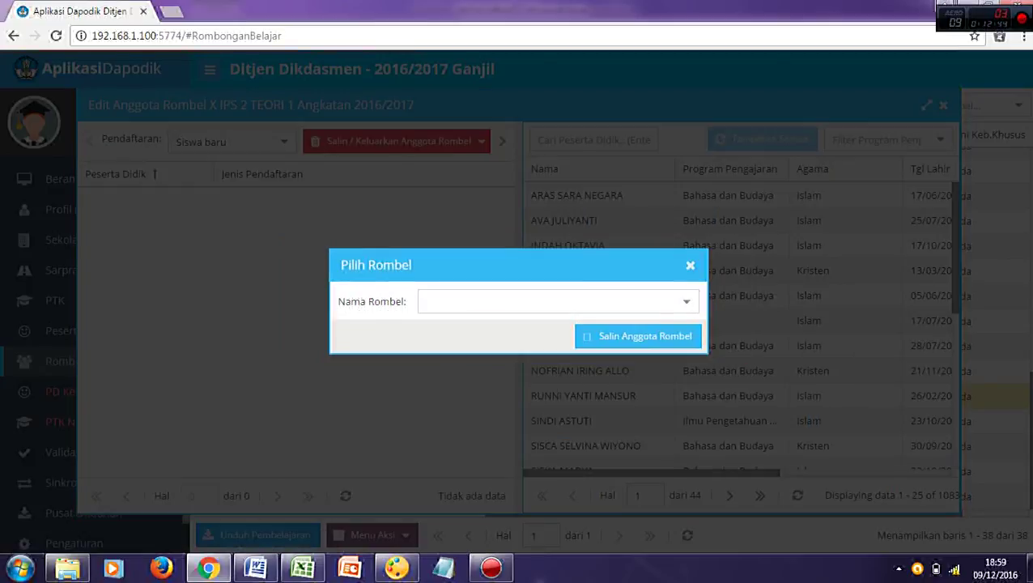
pyautogui.click(687, 302)
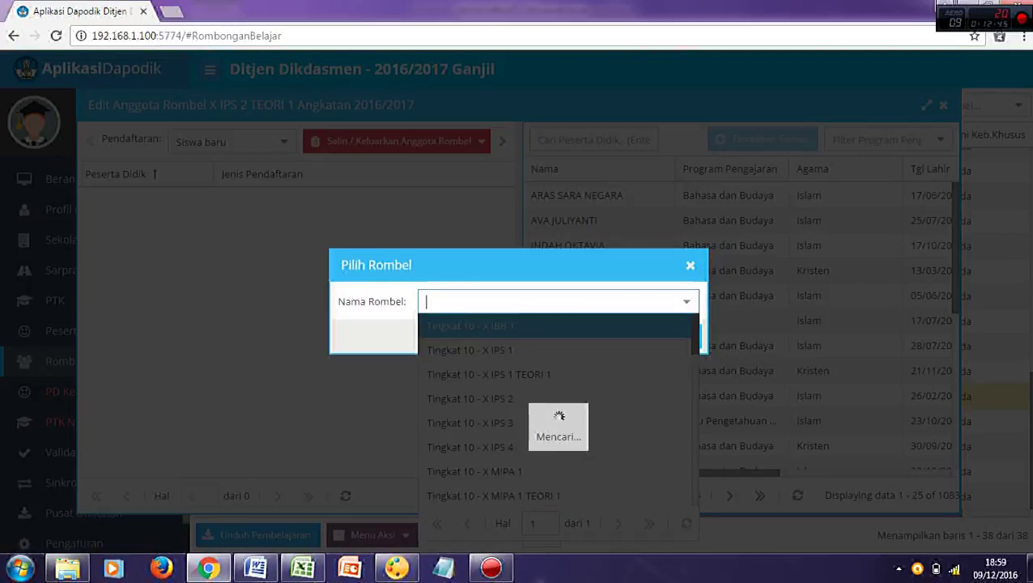
pyautogui.press('Down')
pyautogui.press('Down')
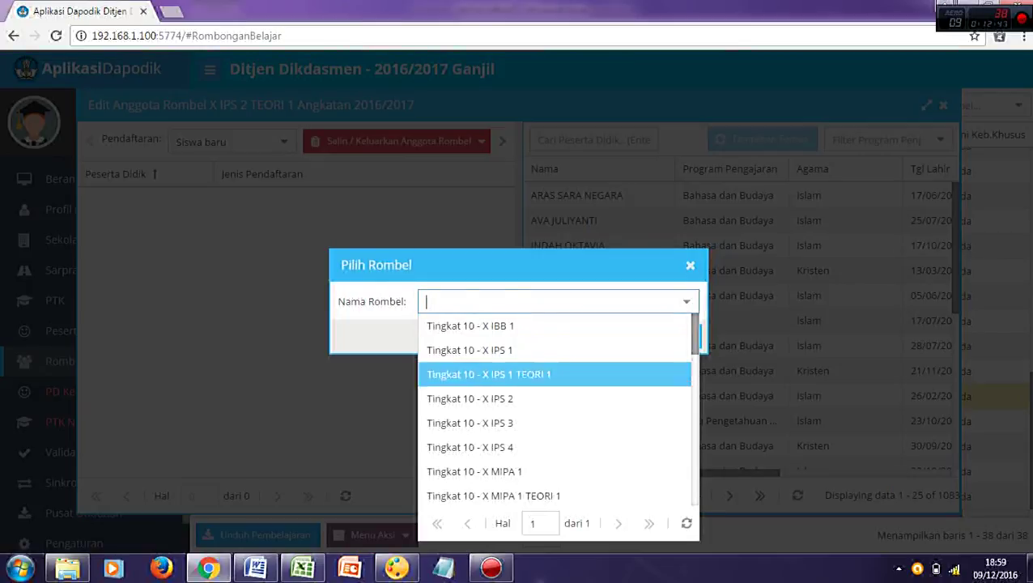
pyautogui.press('Return')
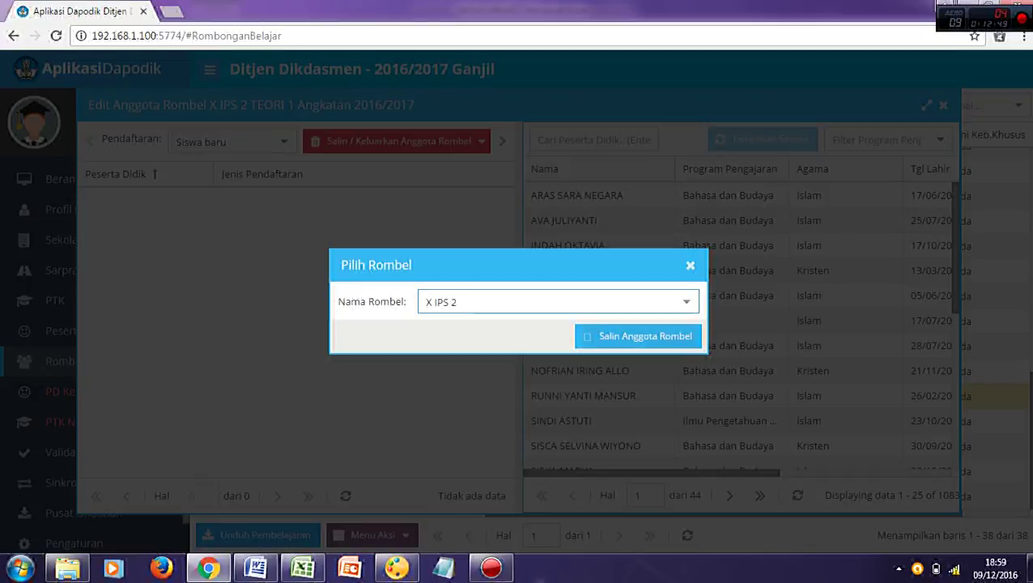
pyautogui.press('Return')
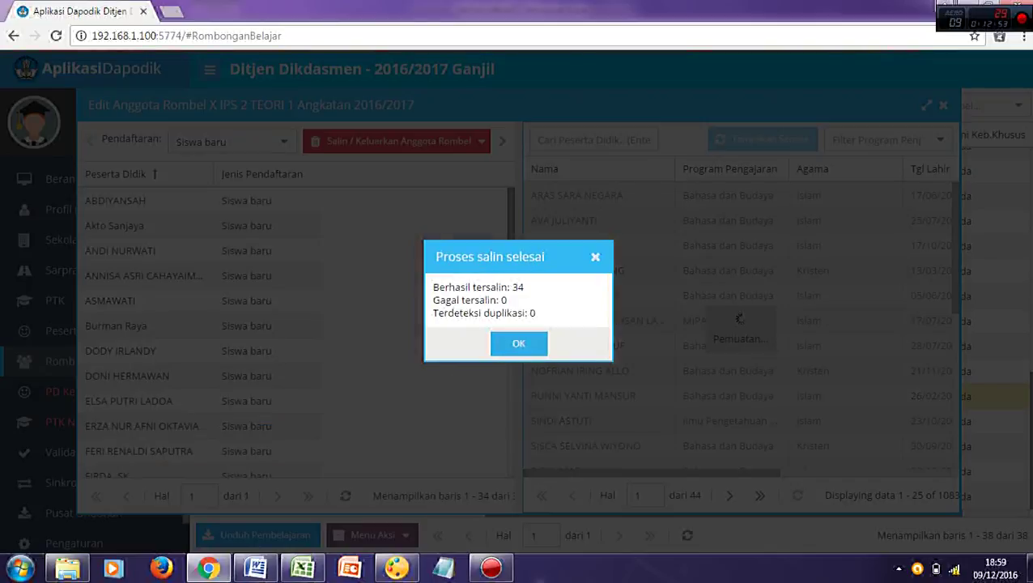
pyautogui.click(528, 343)
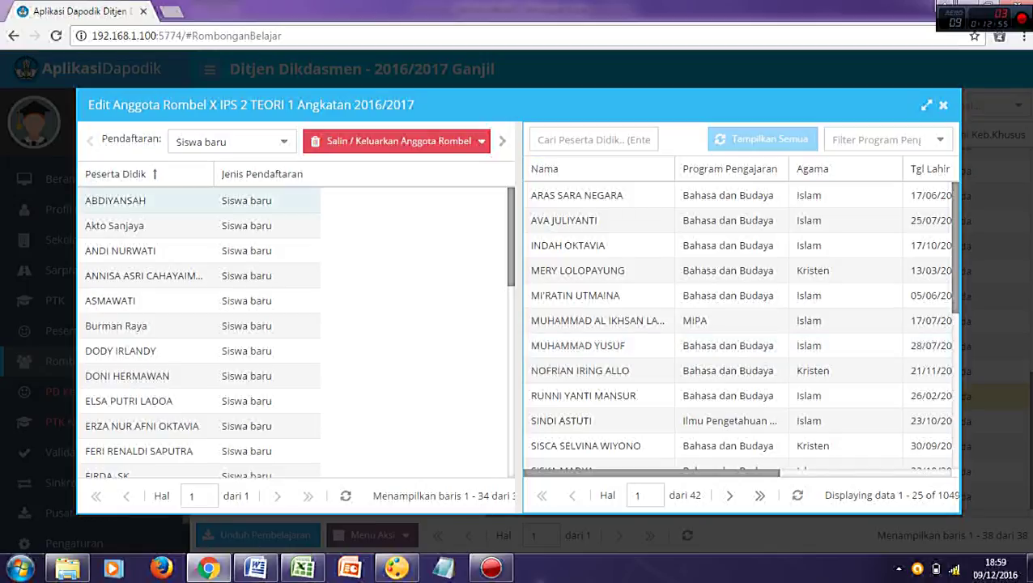
# Review the copied member list of X IPS 2 TEORI 1 and close the member editor
pyautogui.click(267, 275)
pyautogui.scroll(-5, 295, 332)
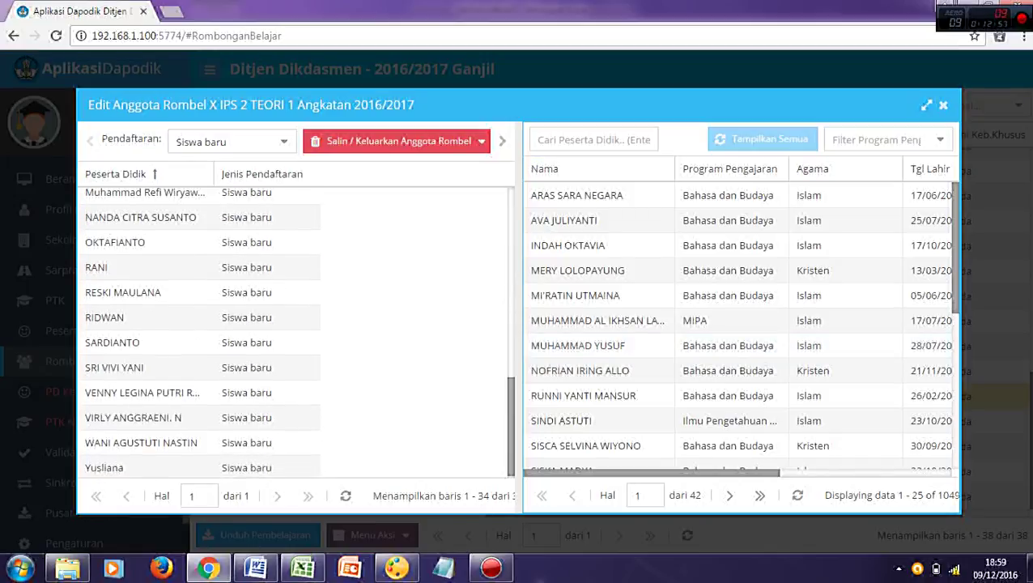
pyautogui.scroll(5, 296, 332)
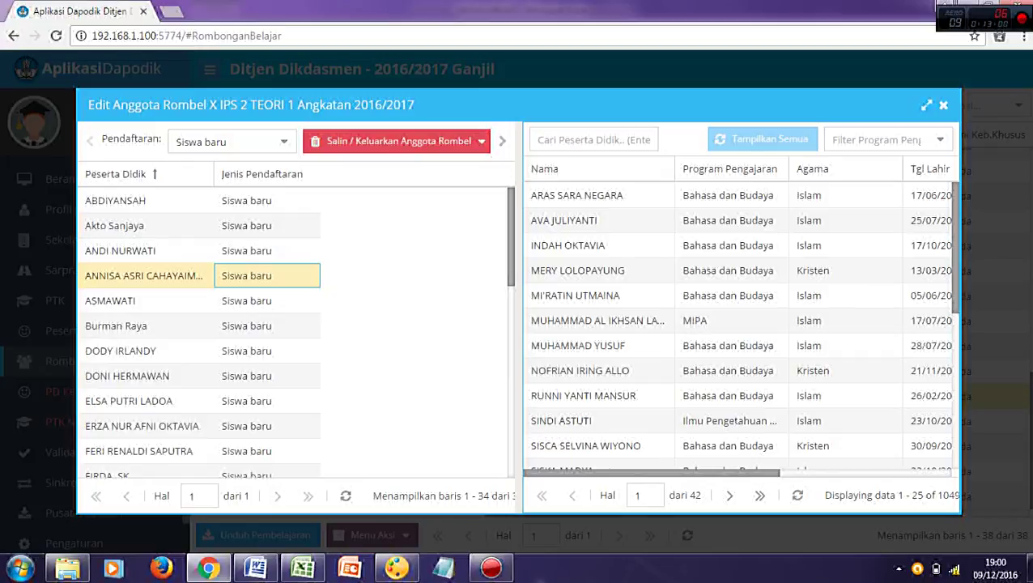
pyautogui.click(944, 104)
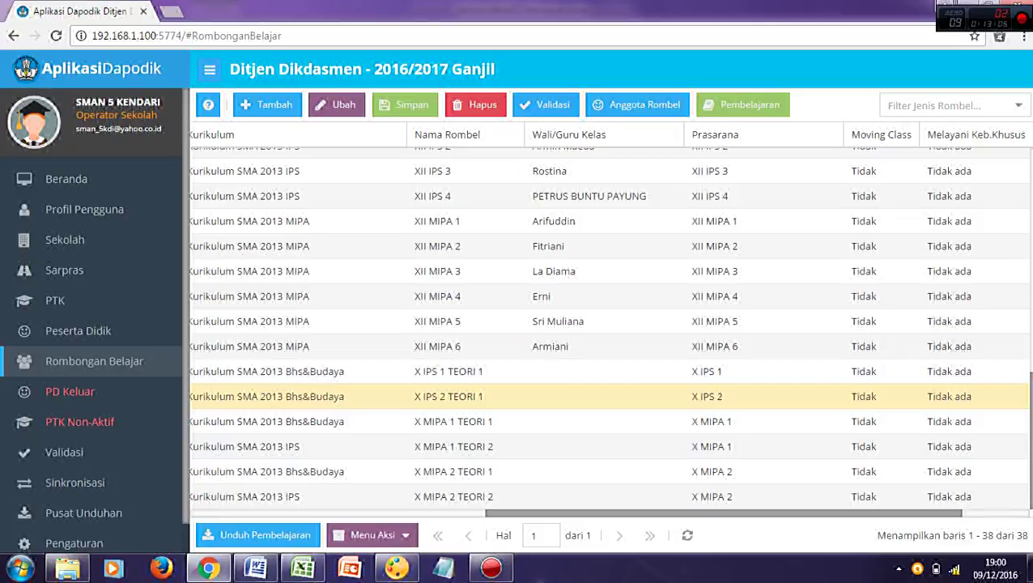
# Check the Bhs. dan Sastra Jerman row through the class X IPS column in Excel and return to Aplikasi Dapodik
pyautogui.hotkey('alt', 'Tab')
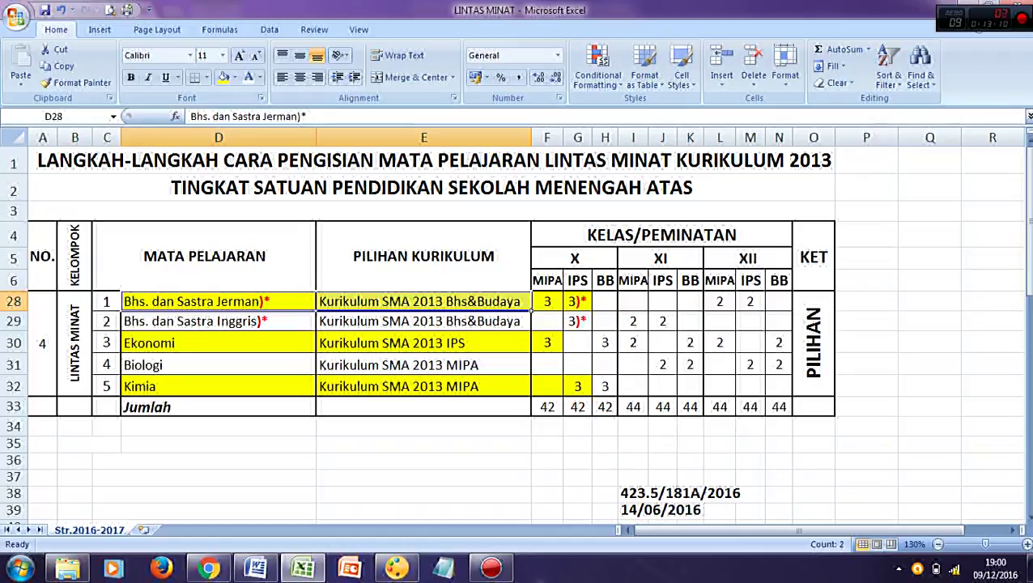
pyautogui.hotkey('shift', 'Right')
pyautogui.hotkey('shift', 'Right')
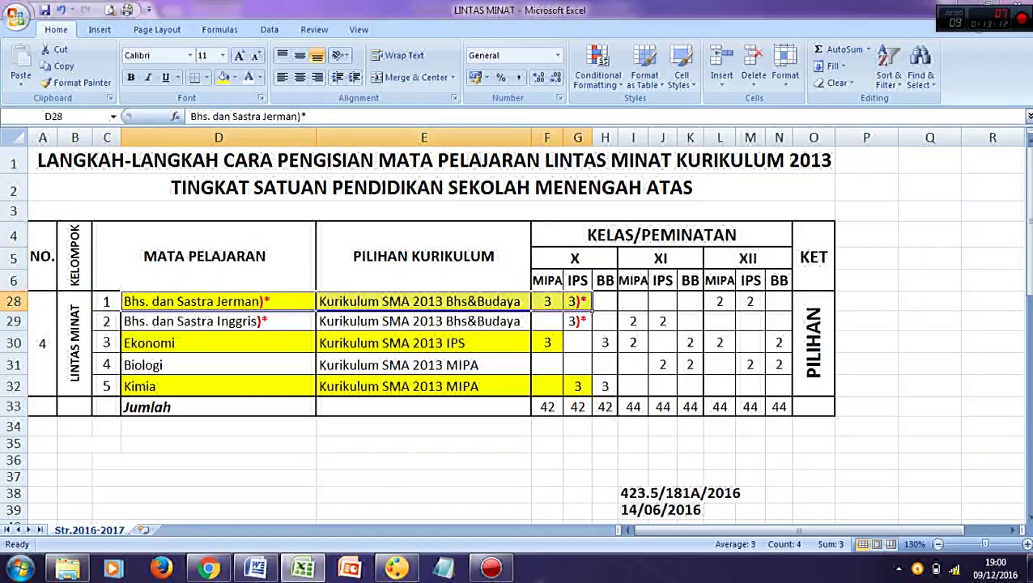
pyautogui.hotkey('alt', 'Tab')
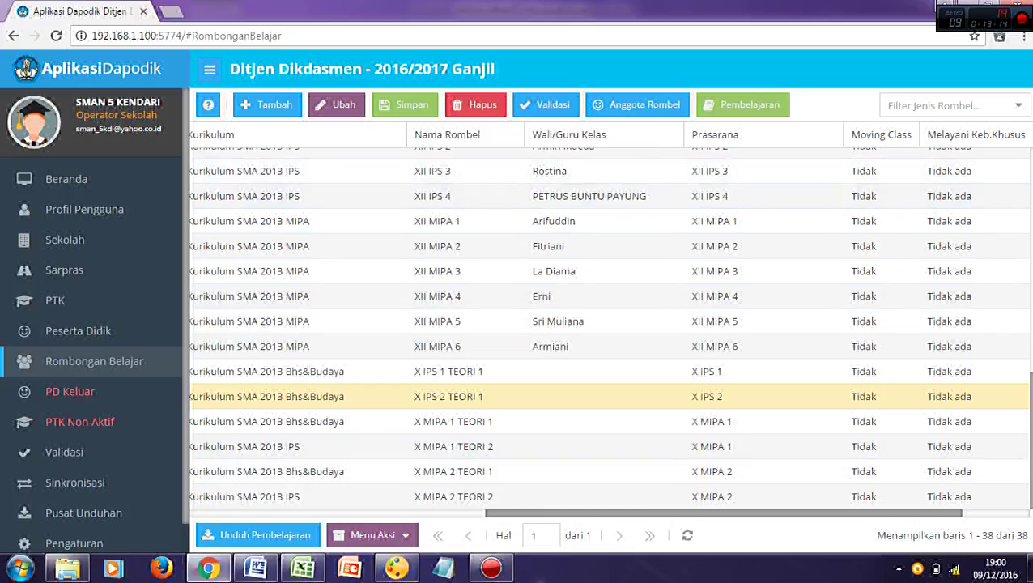
# Open the Pembelajaran editor of rombel X IPS 2 TEORI 1 and start adding a lesson with the Matpel Peminatan allocation
pyautogui.click(465, 396)
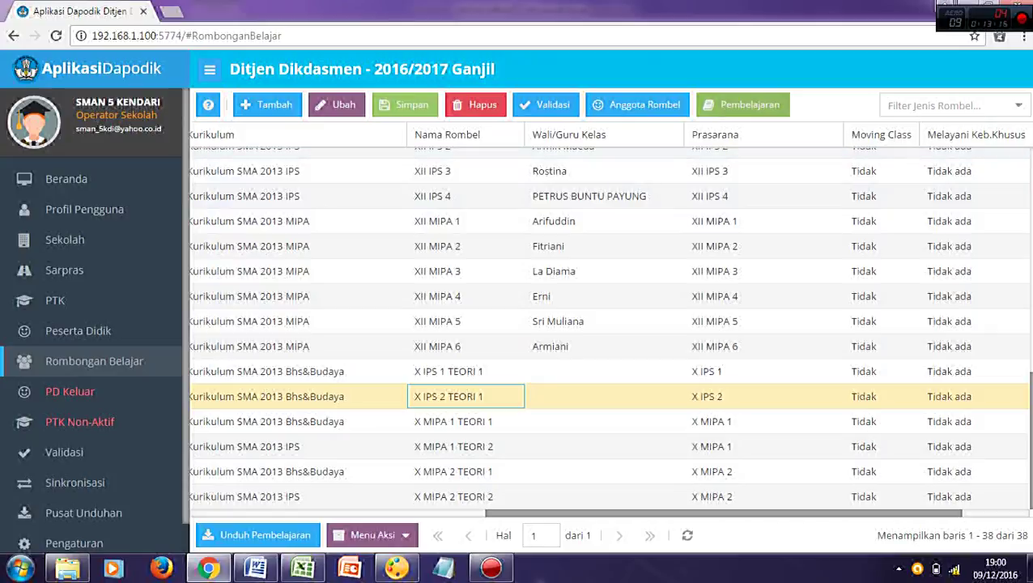
pyautogui.click(743, 105)
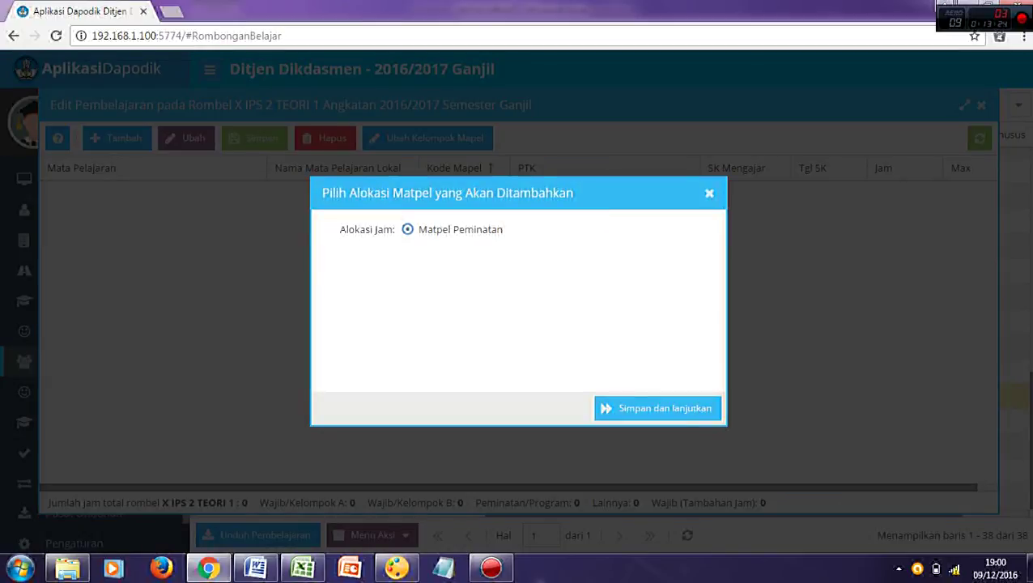
pyautogui.click(658, 408)
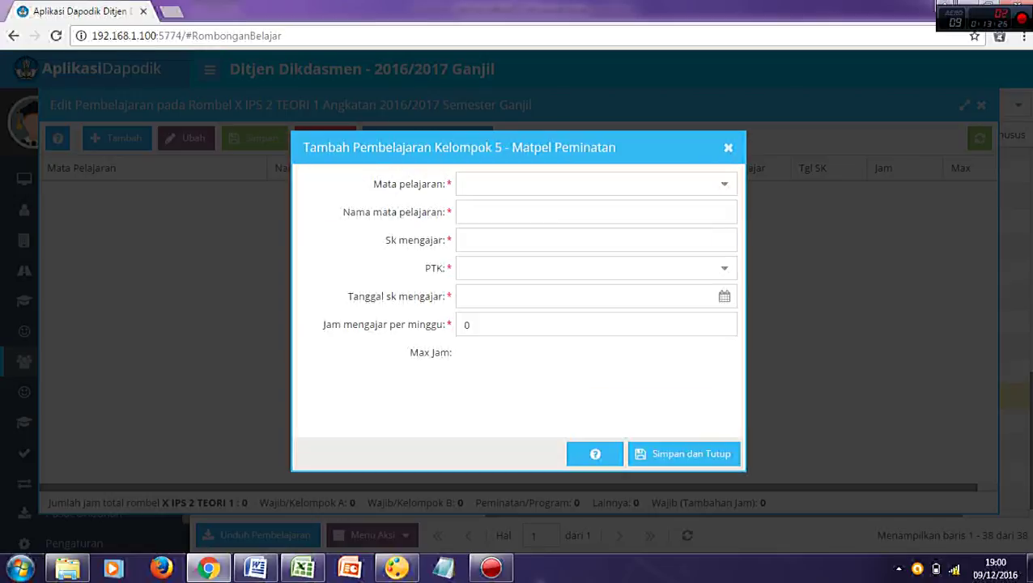
# Choose 300310500 - Bahasa Jerman as the subject and enter BAHASA DAN SATRA JERMAN as its local name
pyautogui.click(725, 184)
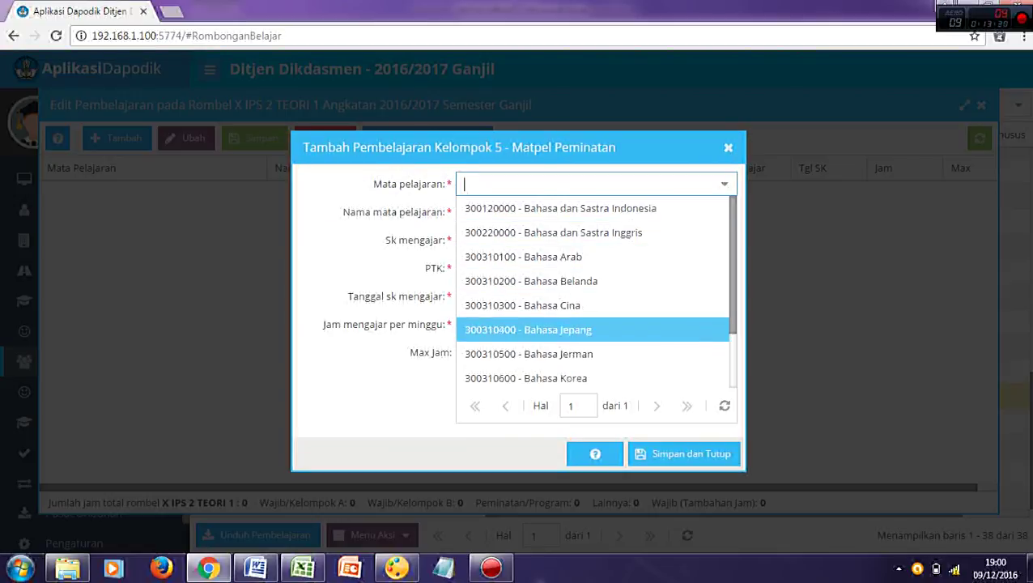
pyautogui.press('Return')
pyautogui.click(464, 213)
pyautogui.write('BAHAS')
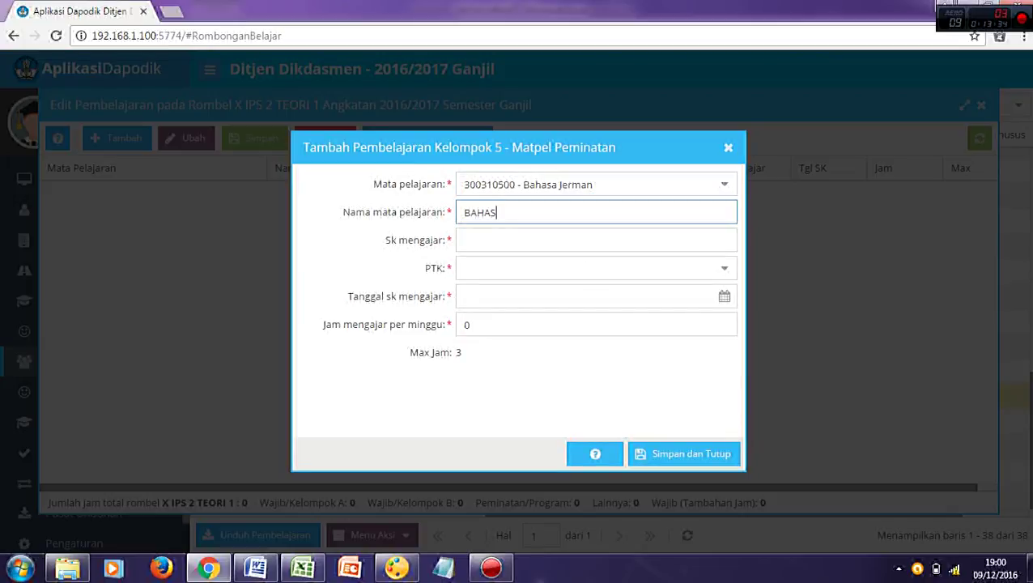
pyautogui.write('A DAN SATRA JERMAN')
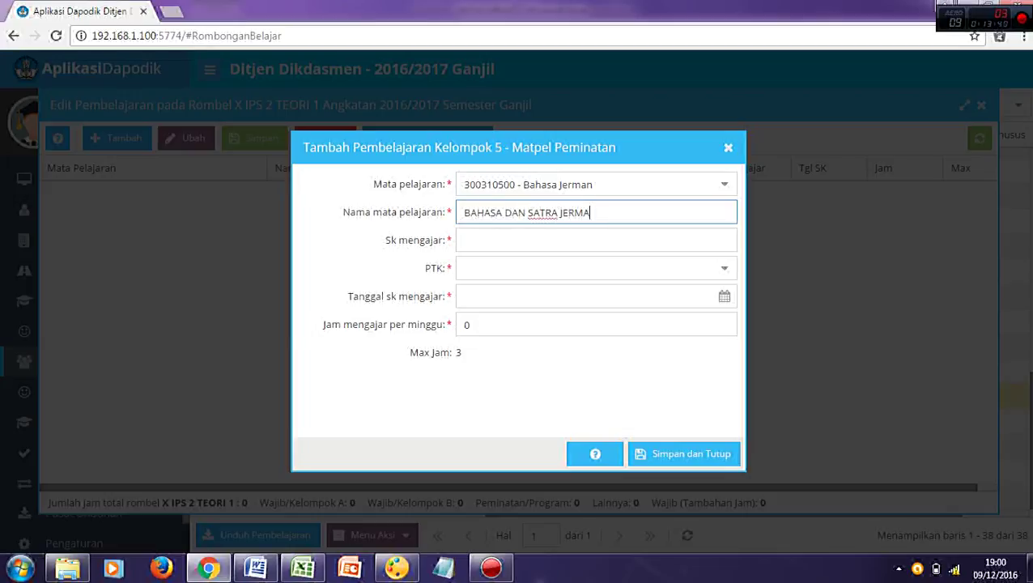
pyautogui.click(464, 240)
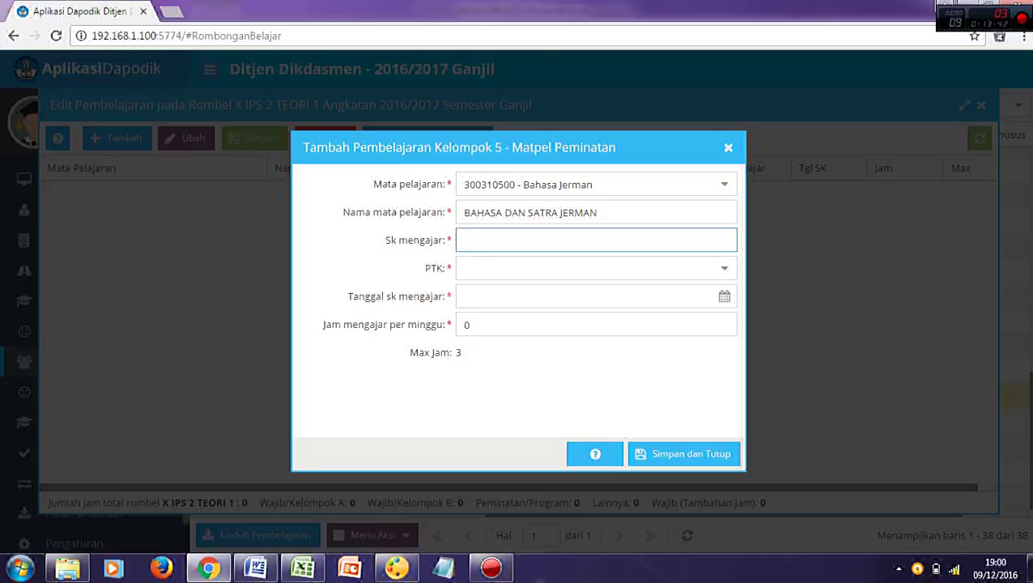
pyautogui.hotkey('alt', 'Tab')
pyautogui.click(645, 494)
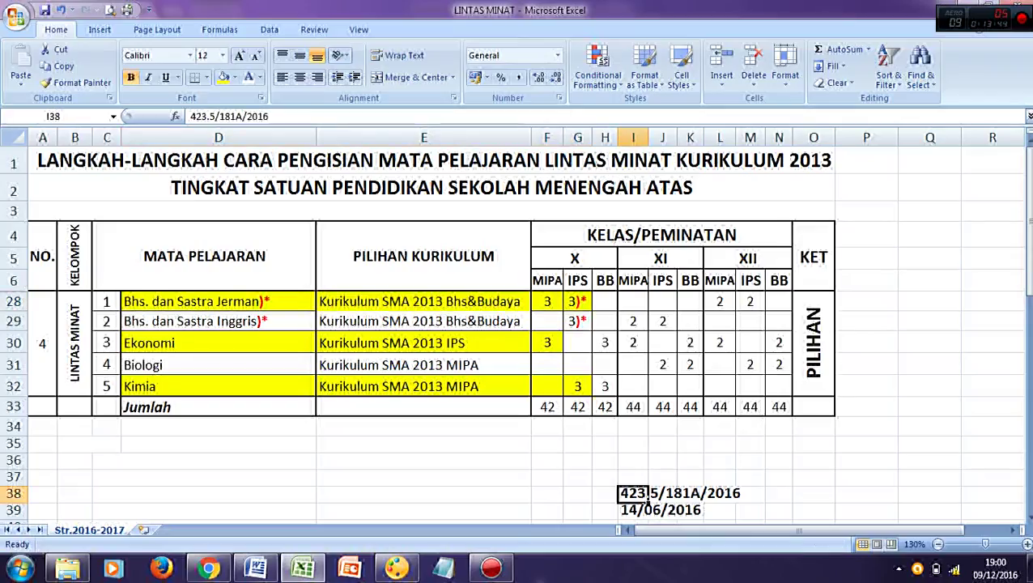
pyautogui.hotkey('alt', 'Tab')
pyautogui.write('423.5/181A/2016')
pyautogui.press('Tab')
pyautogui.write('SAWAL')
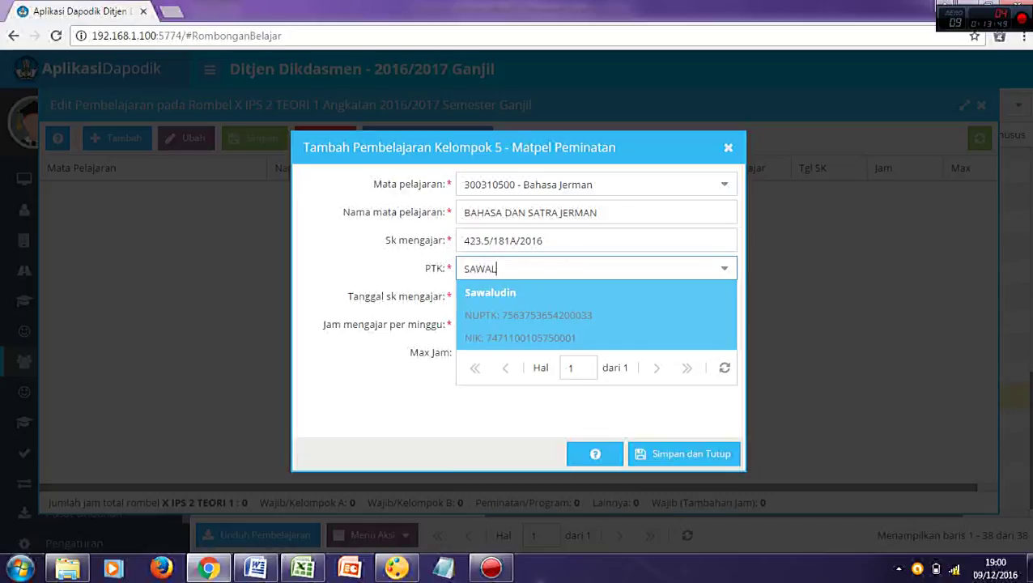
pyautogui.press('Return')
pyautogui.press('Tab')
# Set Tanggal sk mengajar to 14/06/2016, copied from the Excel sheet
pyautogui.hotkey('alt', 'Tab')
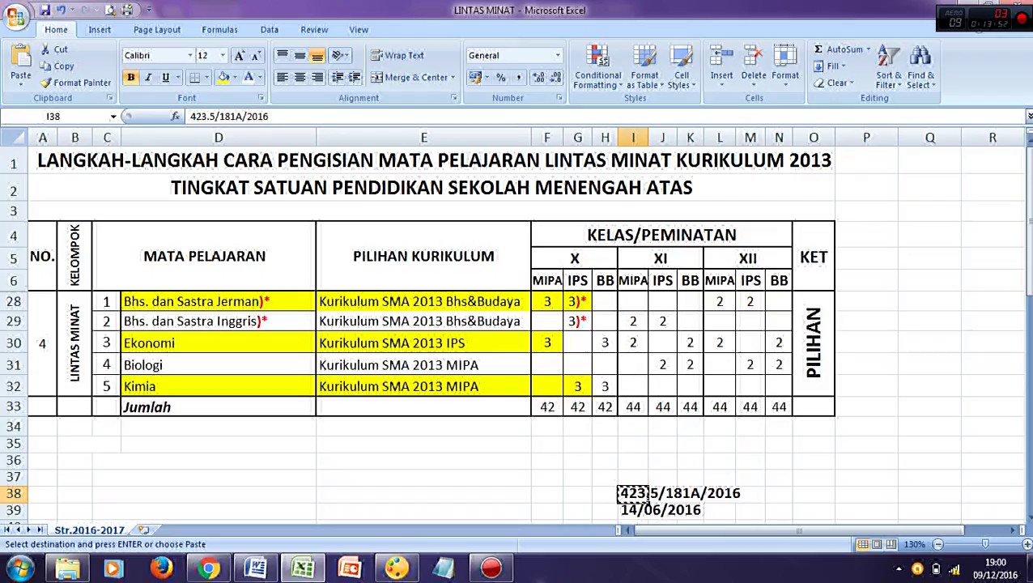
pyautogui.press('Down')
pyautogui.hotkey('alt', 'Tab')
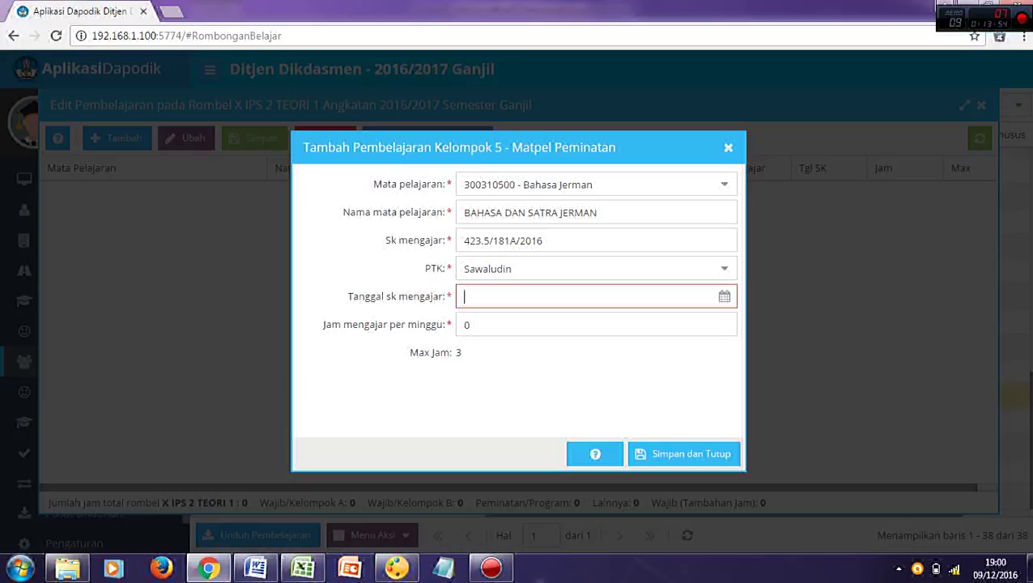
pyautogui.write('14/06/2016')
pyautogui.press('BackSpace')
pyautogui.press('BackSpace')
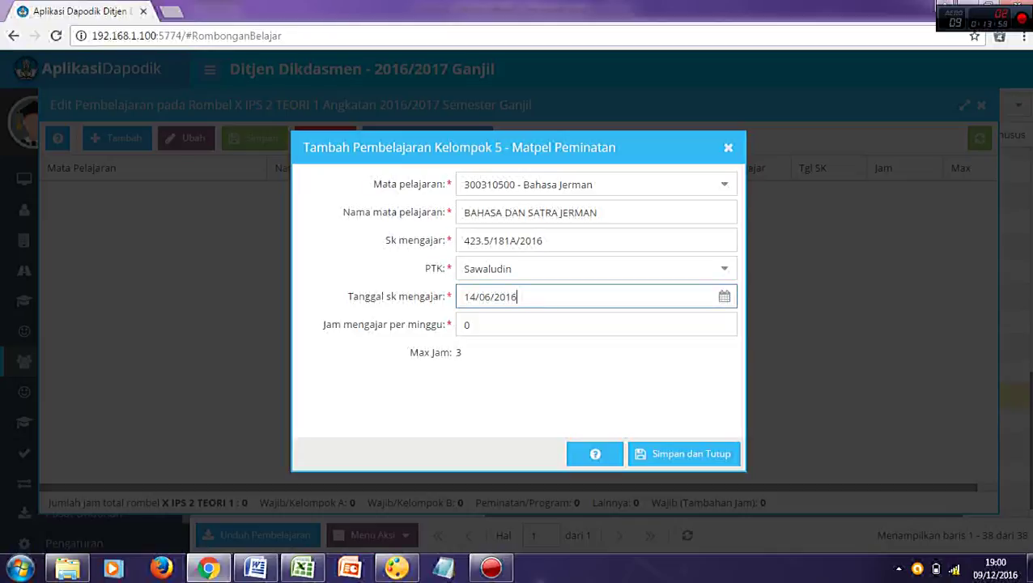
# Set Jam mengajar per minggu to 3 and save the Bahasa Jerman lesson
pyautogui.press('Tab')
pyautogui.hotkey('alt', 'Tab')
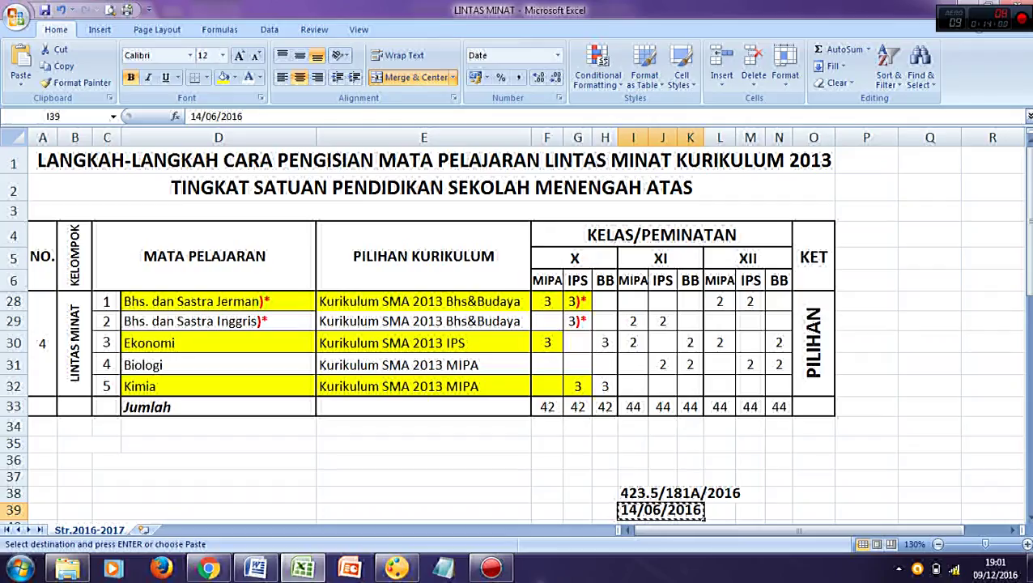
pyautogui.hotkey('alt', 'Tab')
pyautogui.hotkey('ctrl', 'a')
pyautogui.write('3')
pyautogui.press('Return')
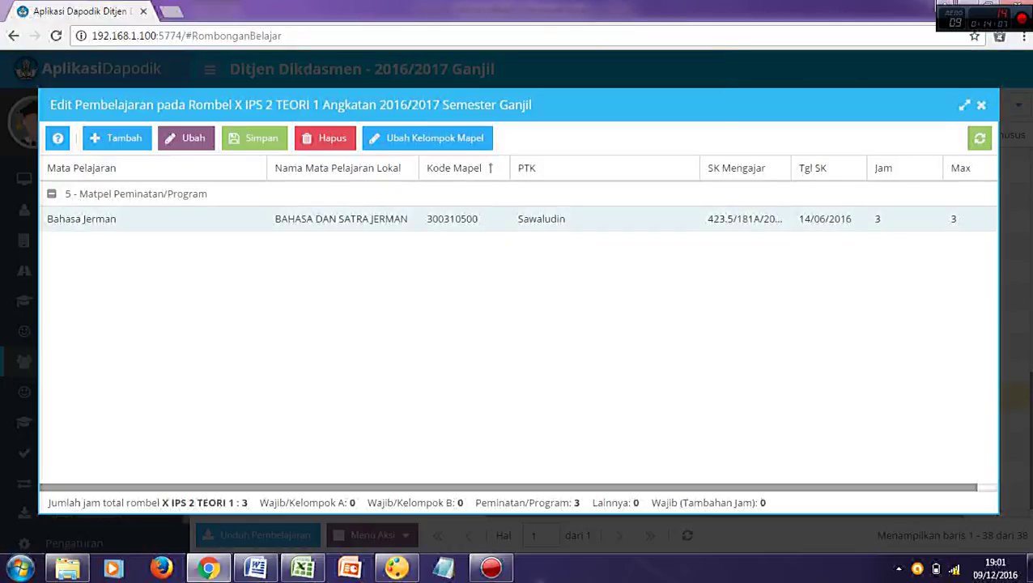
# Check the Bhs. dan Sastra Jerman and Kimia rows for class X IPS in Excel and return to Aplikasi Dapodik
pyautogui.hotkey('alt', 'Tab')
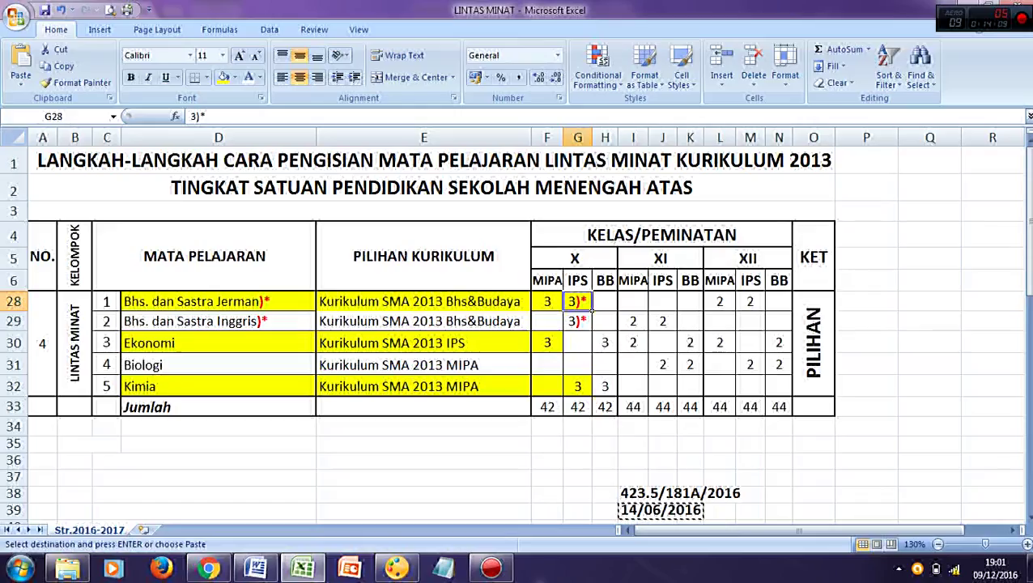
pyautogui.moveTo(211, 301); pyautogui.dragTo(592, 301)
pyautogui.click(588, 302)
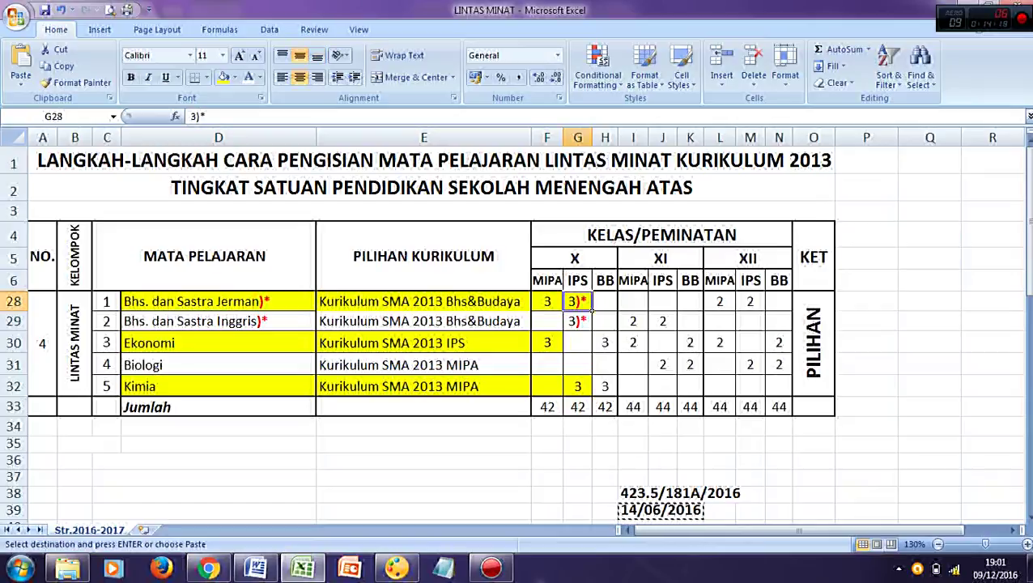
pyautogui.click(219, 386)
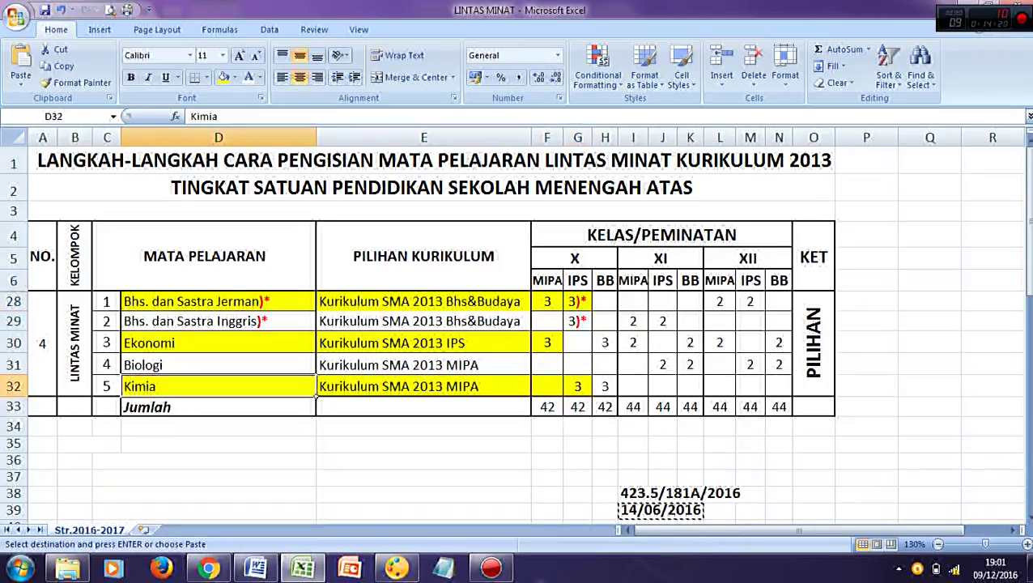
pyautogui.hotkey('alt', 'Tab')
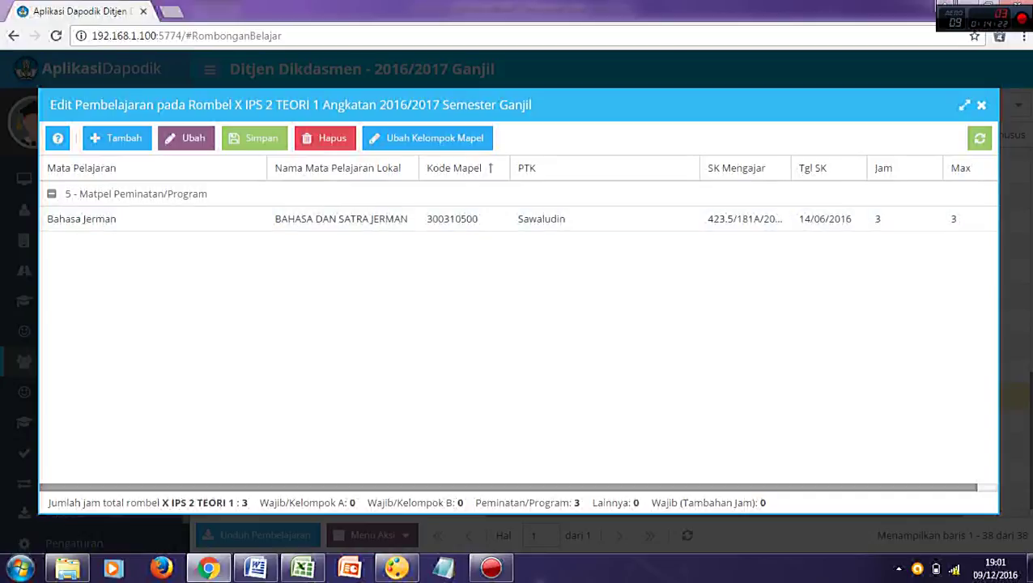
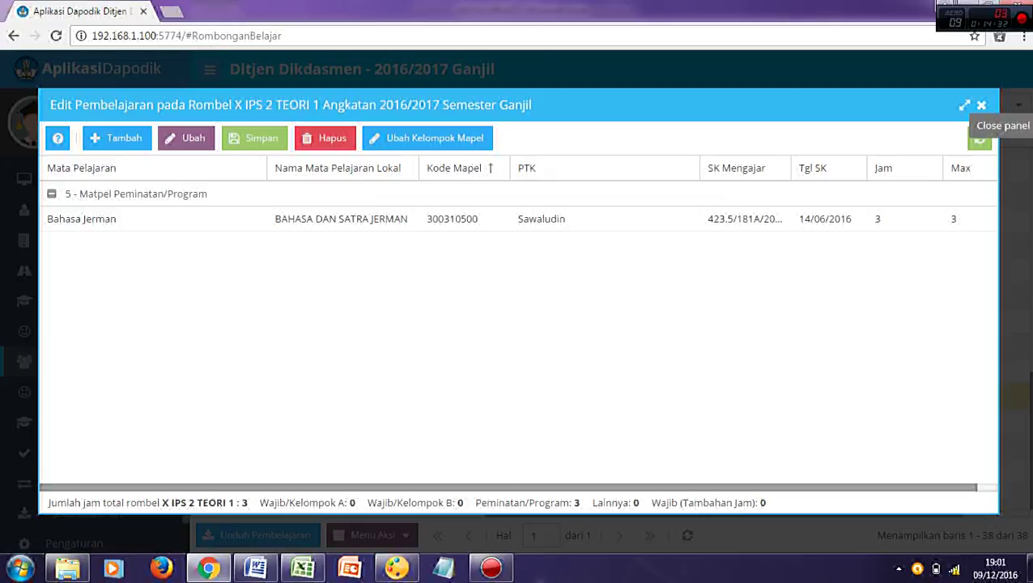
# Close the Pembelajaran editor and add a new rombel with Jenis Rombel Teori and Tingkat Pendidikan Kelas 10
pyautogui.click(982, 106)
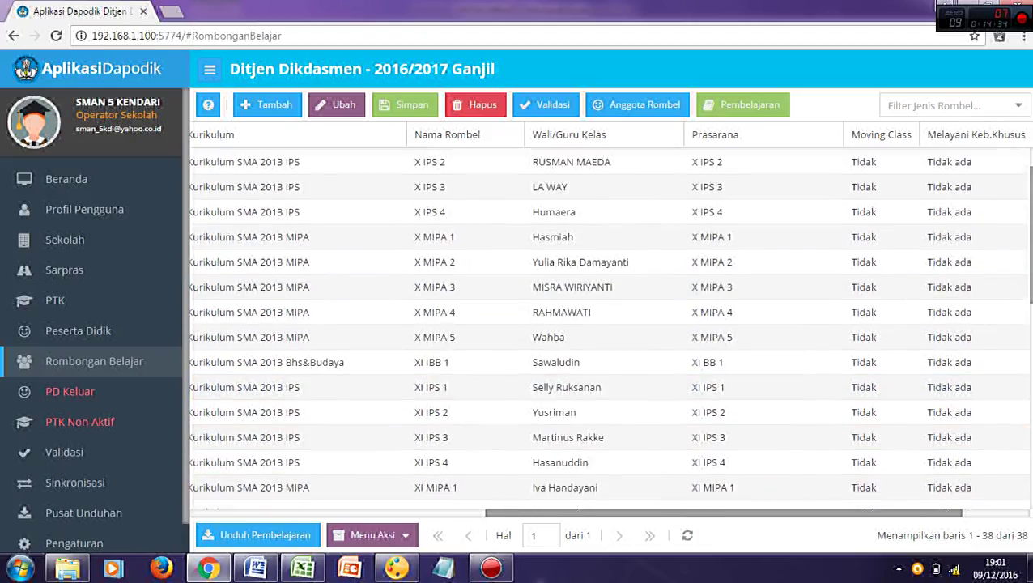
pyautogui.click(267, 104)
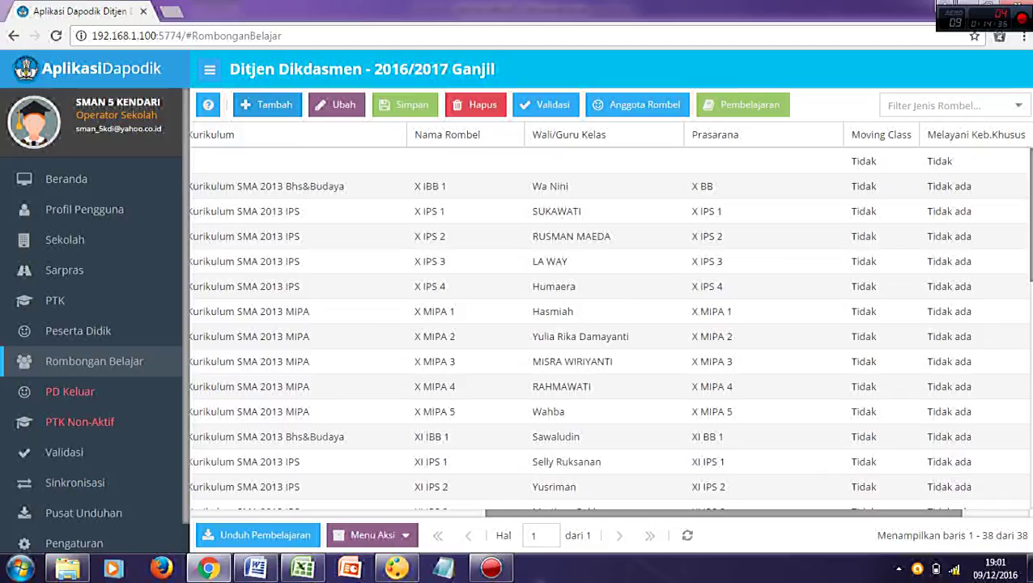
pyautogui.moveTo(724, 512); pyautogui.dragTo(429, 512)
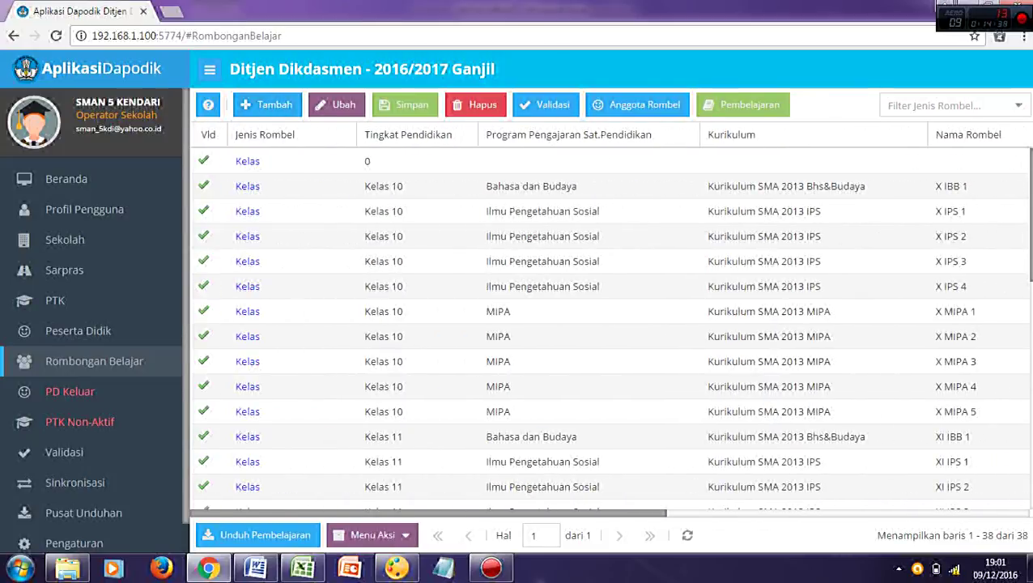
pyautogui.doubleClick(292, 161)
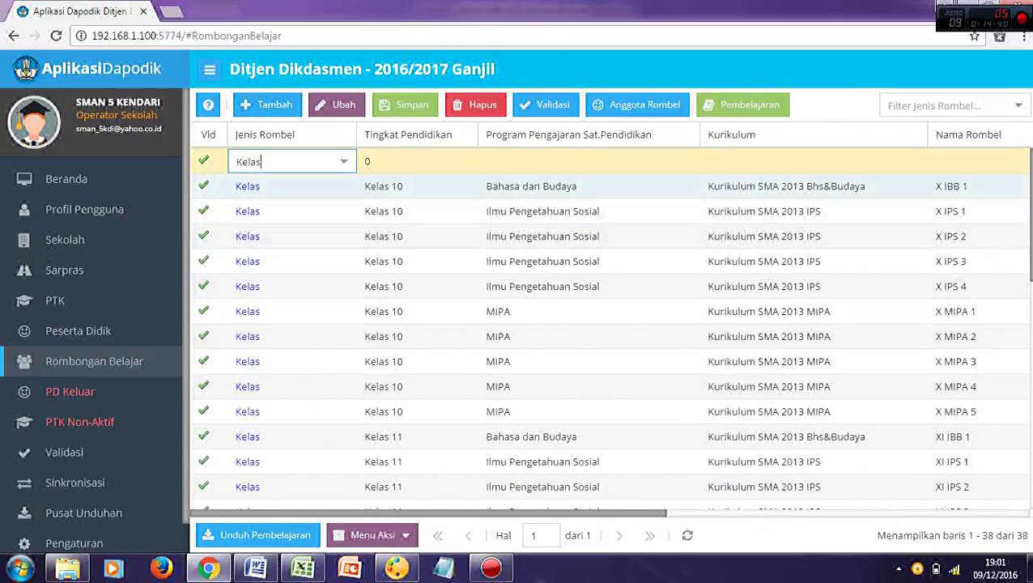
pyautogui.click(343, 161)
pyautogui.click(290, 210)
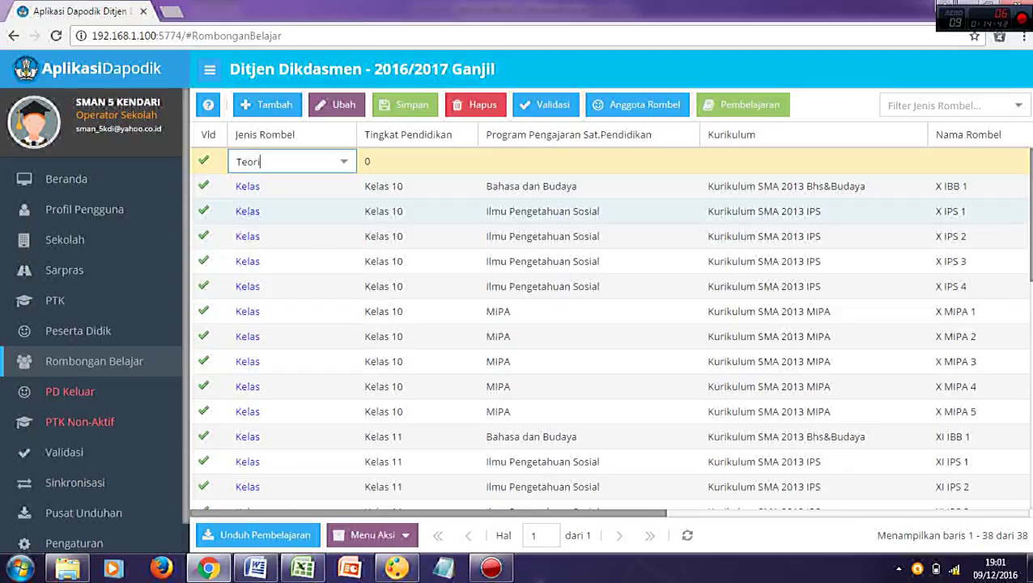
pyautogui.click(417, 162)
pyautogui.click(465, 161)
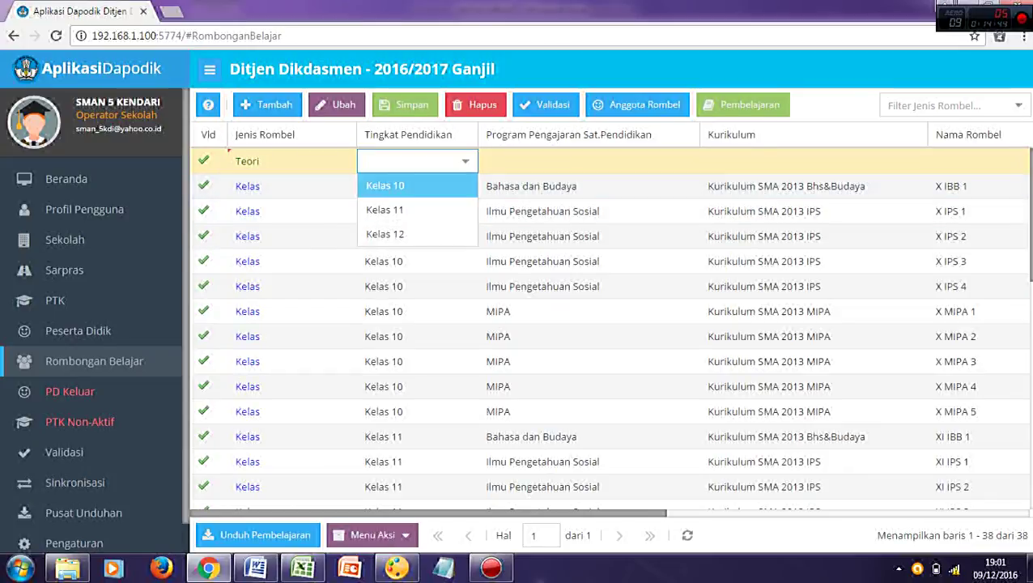
pyautogui.press('Return')
pyautogui.press('Tab')
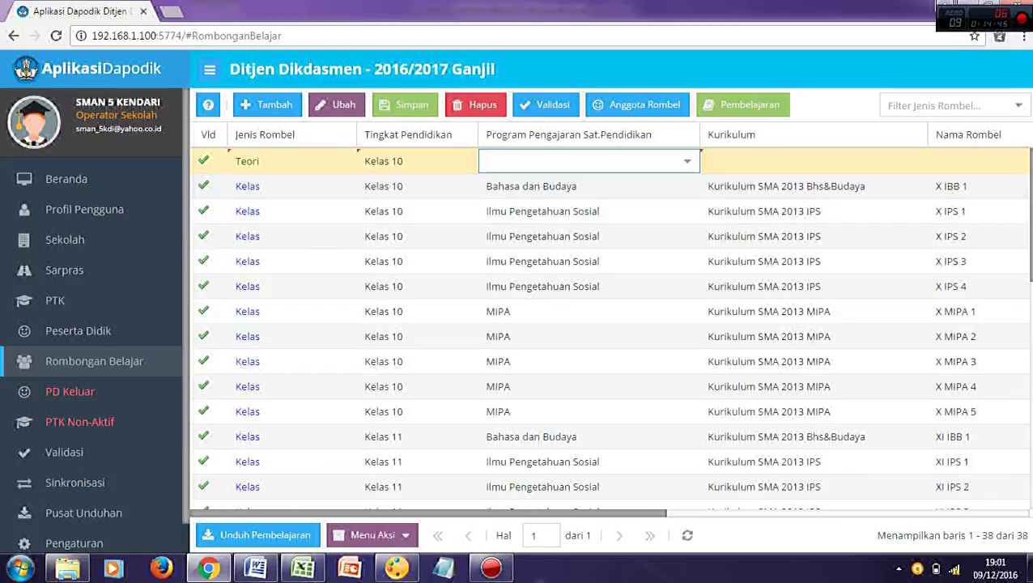
# Check the curriculum listed for Kimia in Excel and set the new rombel's Program Pengajaran to MIPA
pyautogui.hotkey('alt', 'Tab')
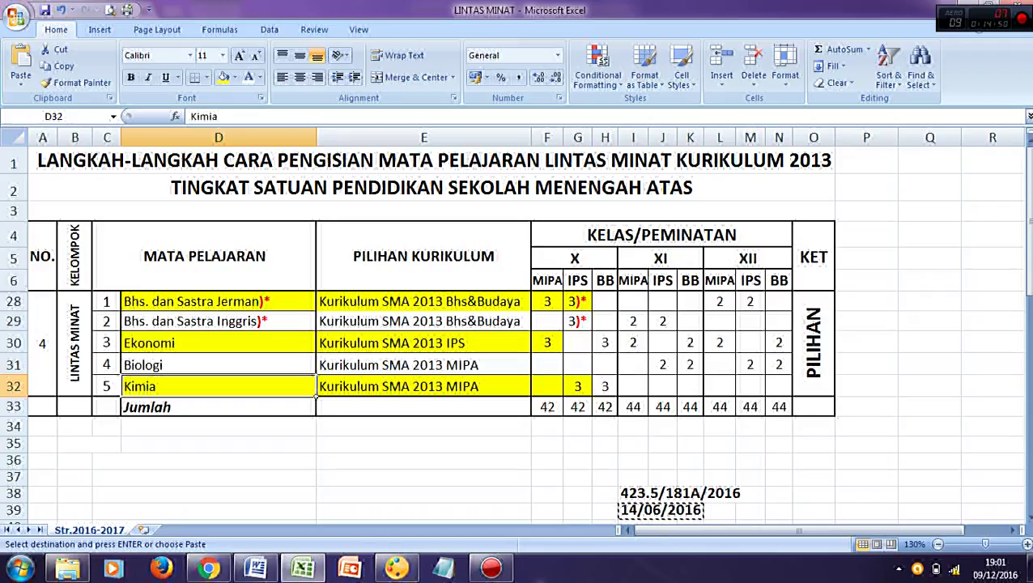
pyautogui.click(424, 386)
pyautogui.hotkey('alt', 'Tab')
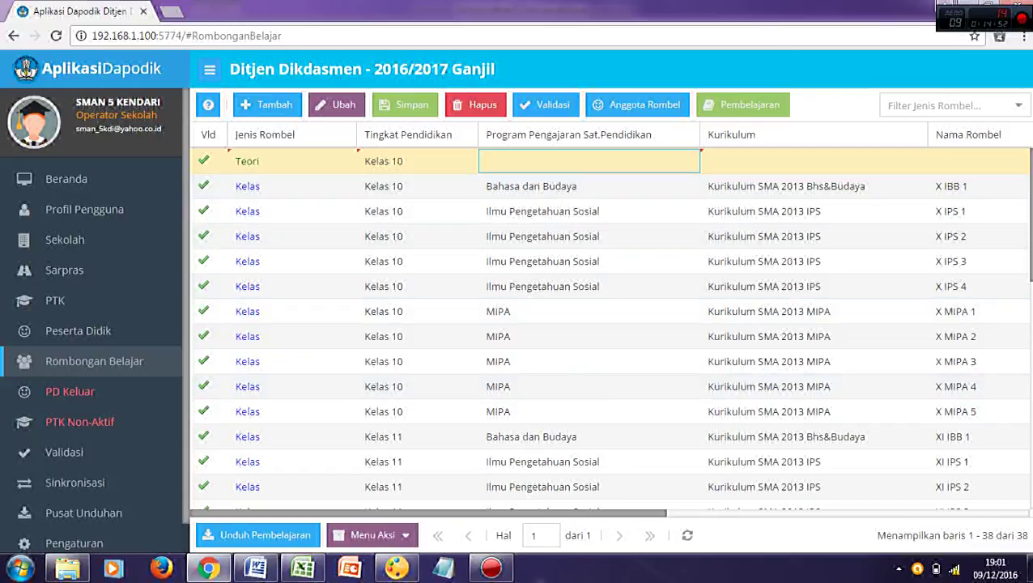
pyautogui.press('Down')
pyautogui.press('Down')
pyautogui.press('Down')
pyautogui.press('Down')
pyautogui.press('Down')
pyautogui.press('Down')
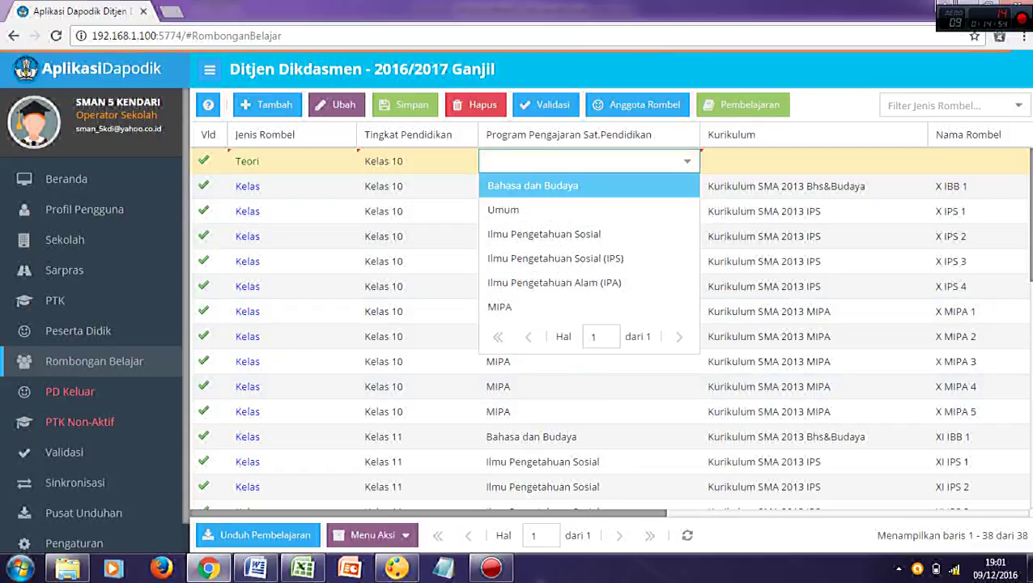
pyautogui.press('Return')
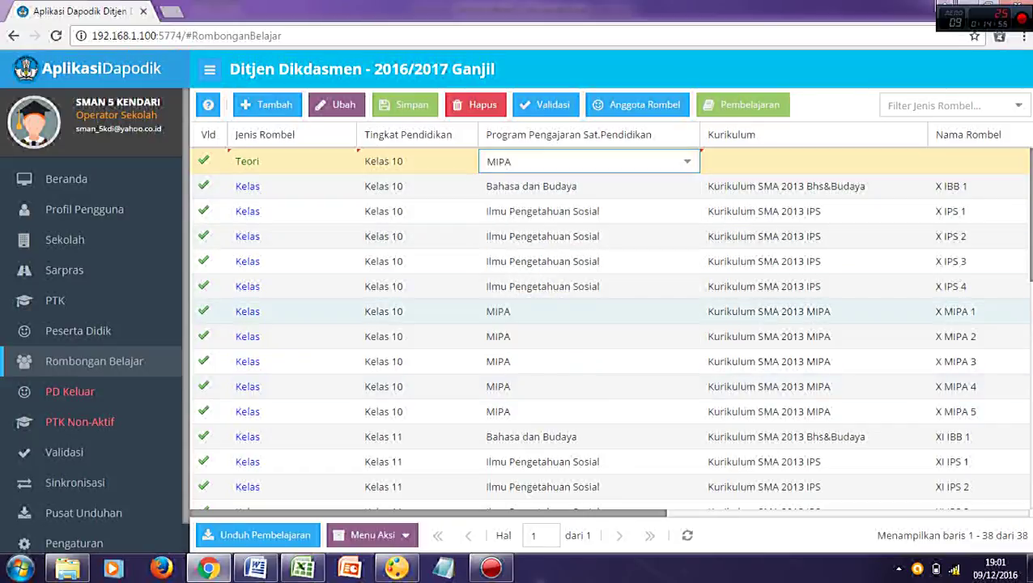
# Set the new rombel's Kurikulum to Kurikulum SMA 2013 MIPA
pyautogui.press('Tab')
pyautogui.press('Down')
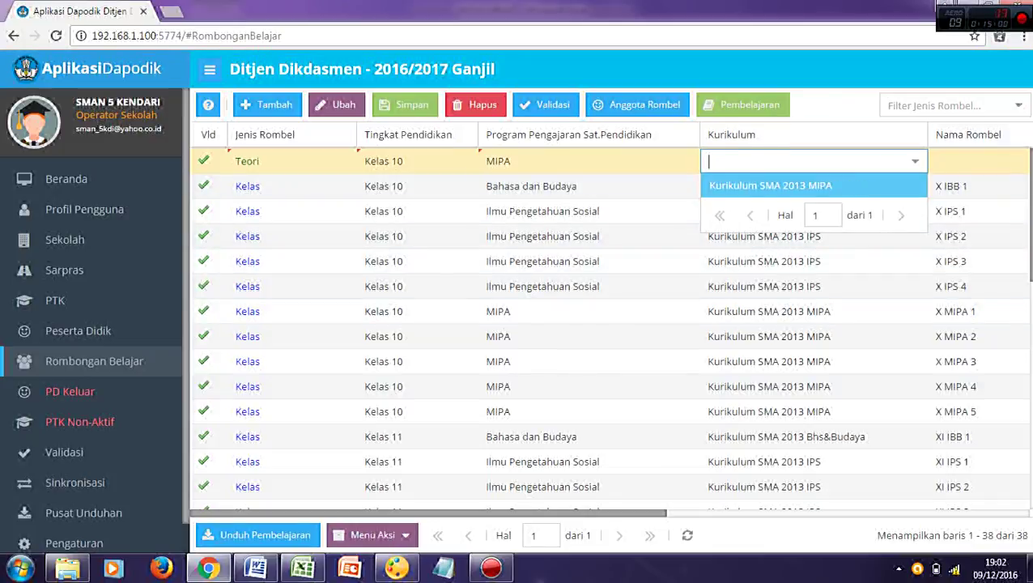
pyautogui.press('Return')
pyautogui.press('Tab')
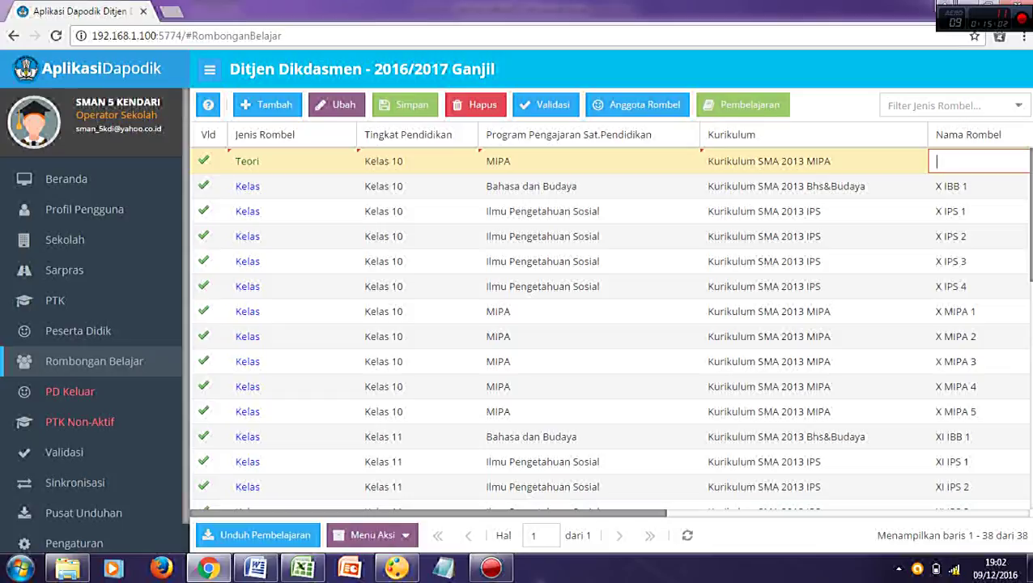
# Name the new rombel X IPS 2 TEORI 2 and leave its Wali/Guru Kelas empty
pyautogui.click(589, 503)
pyautogui.scroll(-1, 589, 429)
pyautogui.scroll(1, 588, 399)
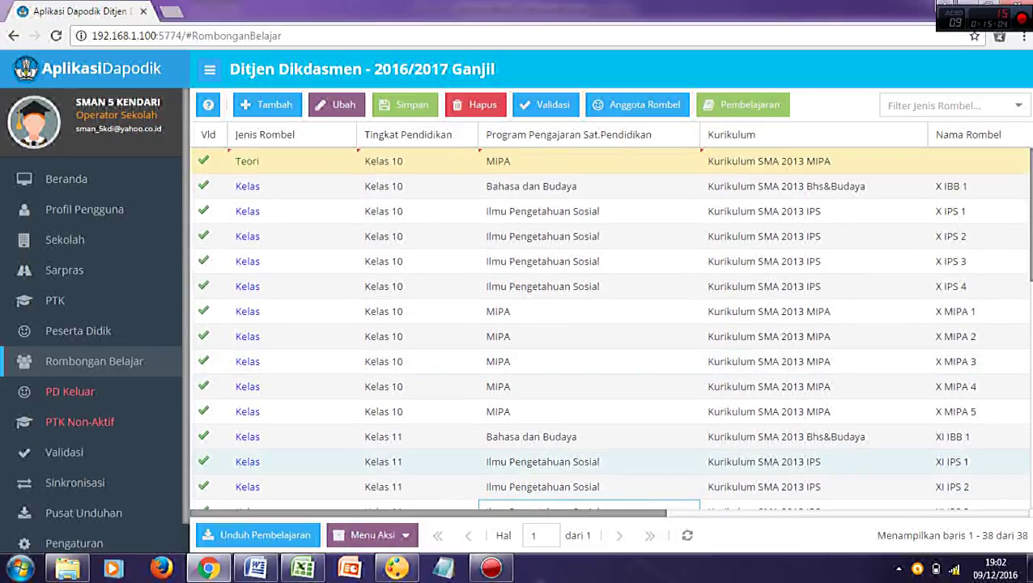
pyautogui.moveTo(429, 513); pyautogui.dragTo(637, 513)
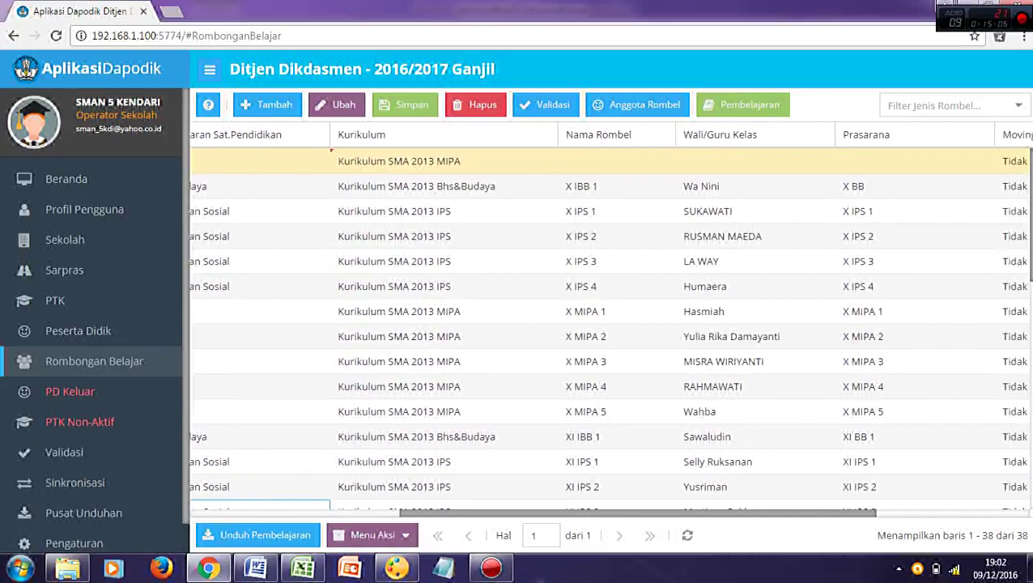
pyautogui.hscroll(1, 603, 319)
pyautogui.doubleClick(575, 160)
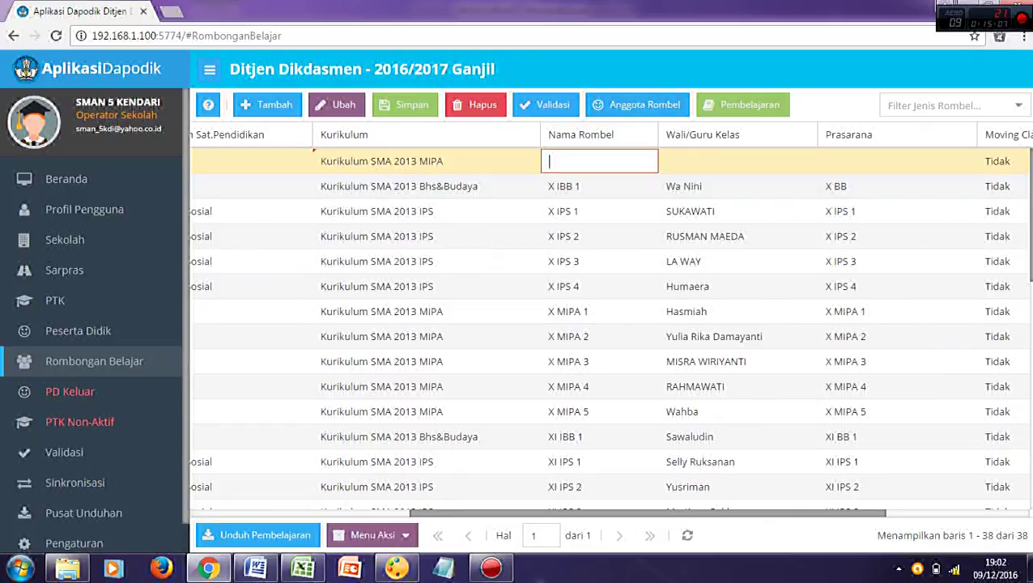
pyautogui.write('X iPS ')
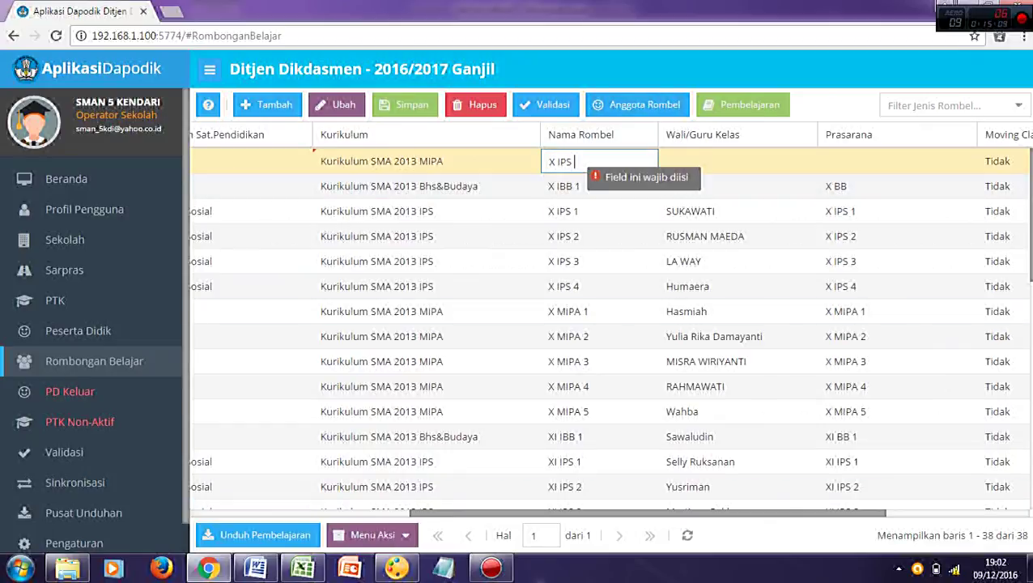
pyautogui.write('2 T')
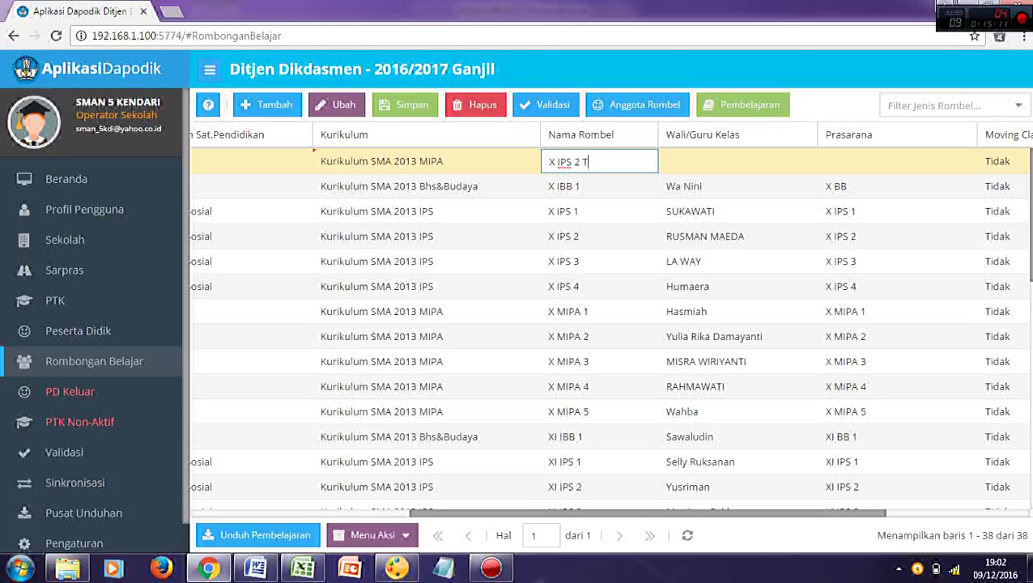
pyautogui.write('EORI 2')
pyautogui.press('Tab')
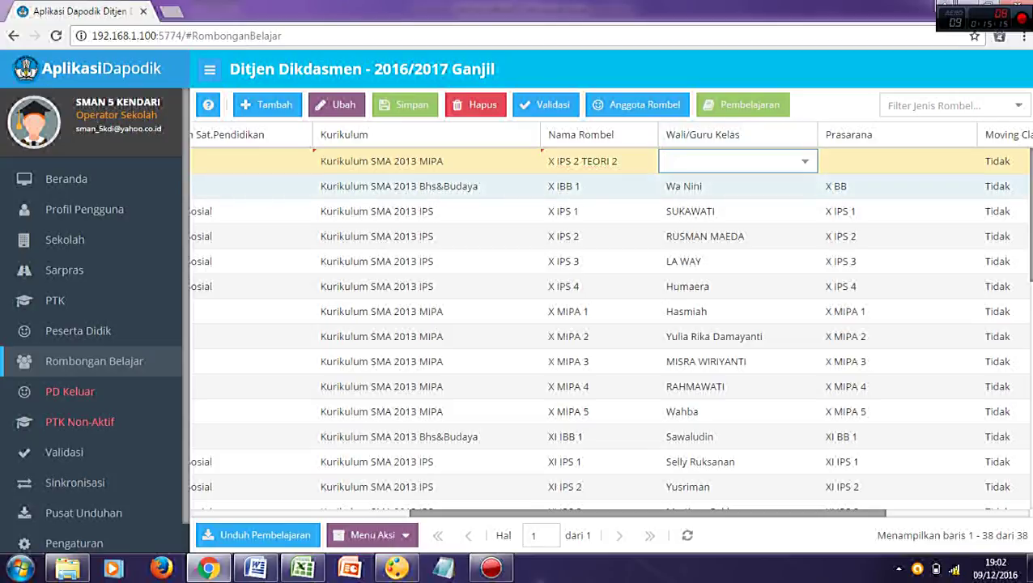
pyautogui.press('Tab')
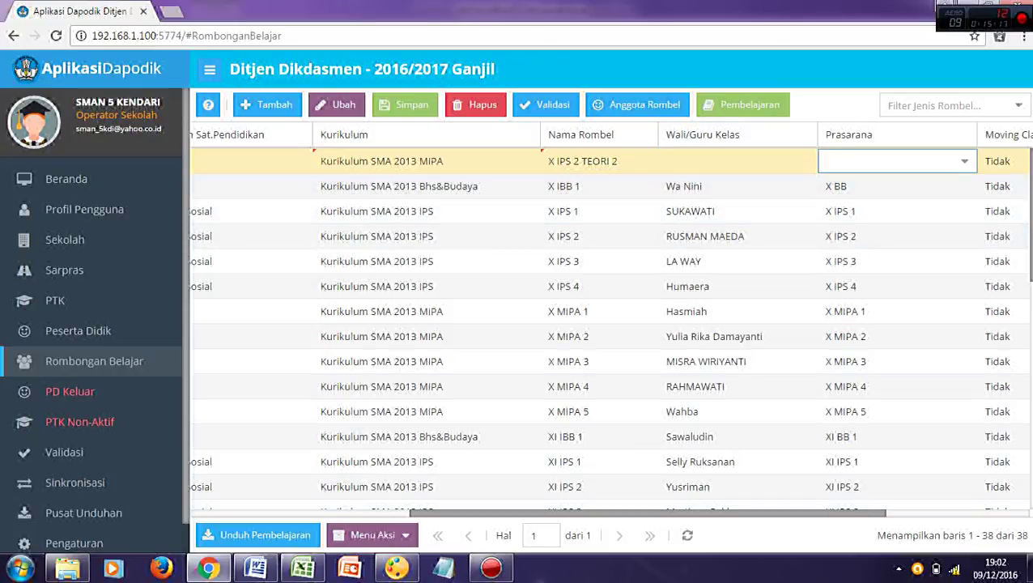
# Set the new rombel's Prasarana to X IPS 2 and save the record
pyautogui.moveTo(648, 513); pyautogui.dragTo(719, 513)
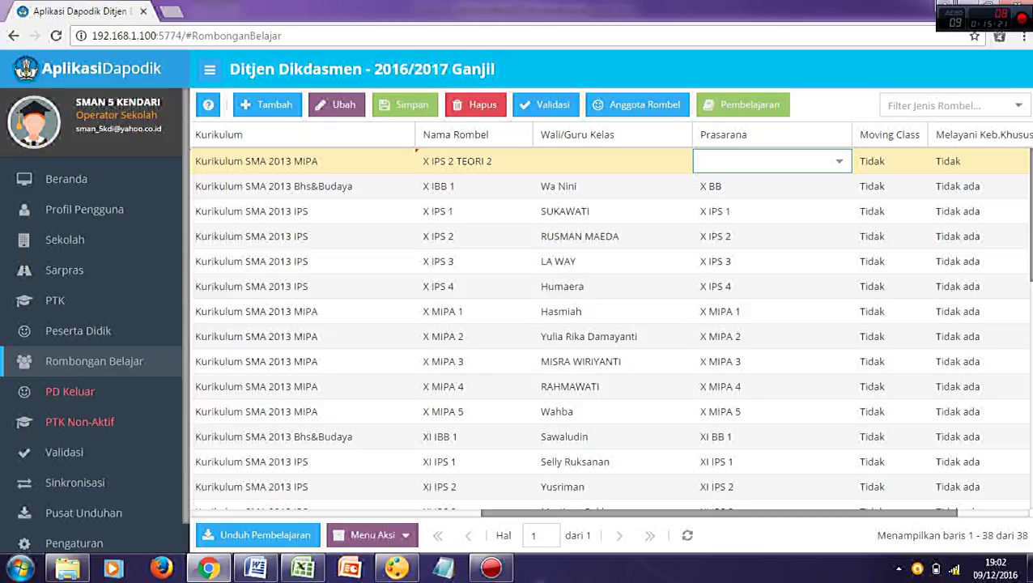
pyautogui.press('Down')
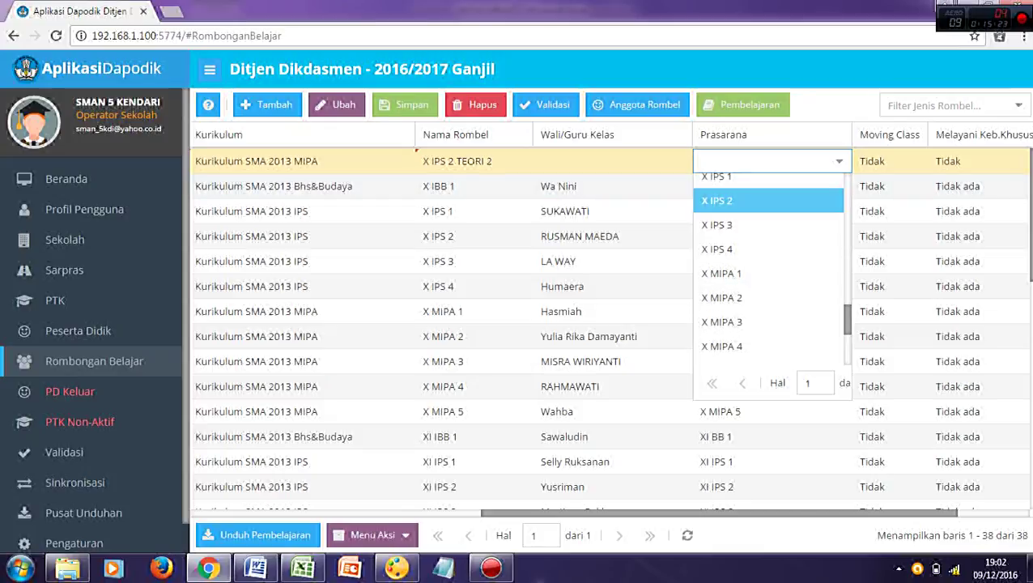
pyautogui.press('Return')
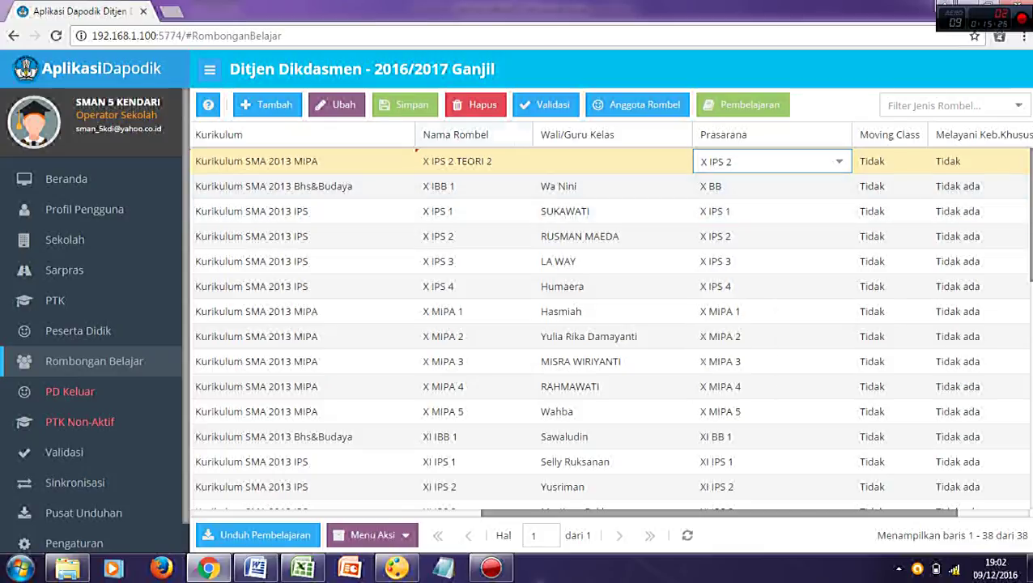
pyautogui.click(404, 104)
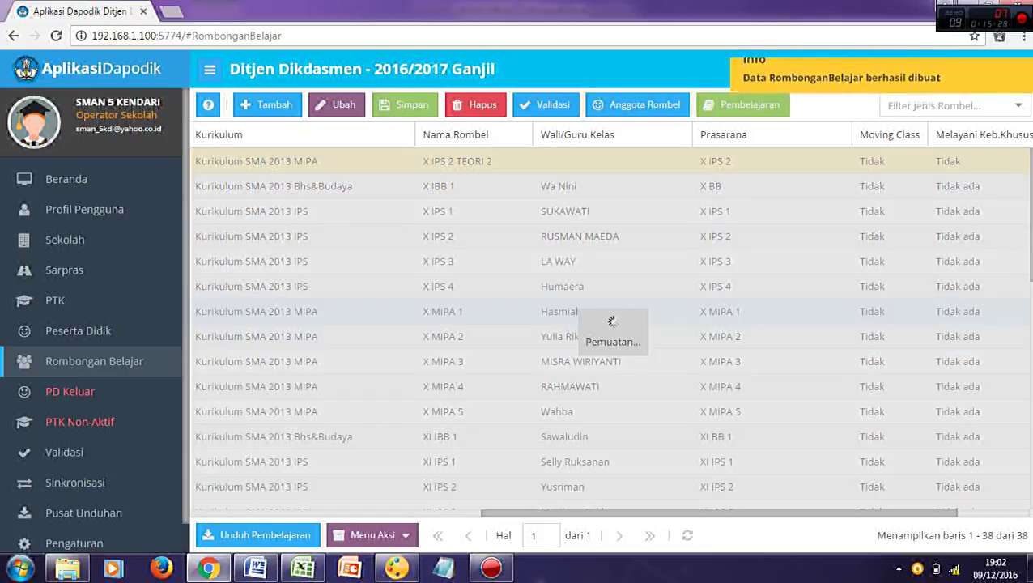
# Open the Anggota Rombel editor for the rombel X IPS 2 TEORI 2
pyautogui.scroll(-8, 607, 446)
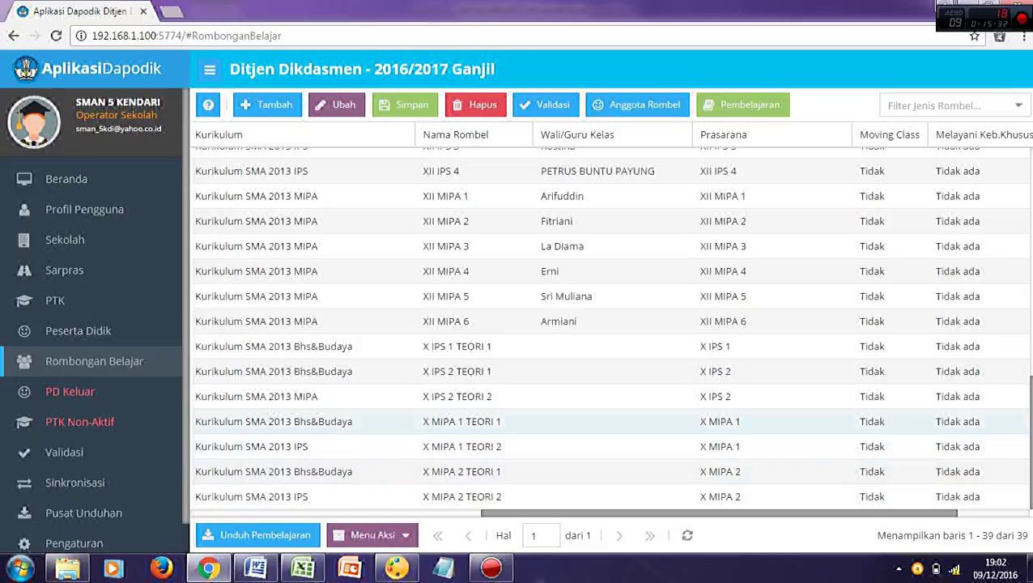
pyautogui.click(474, 396)
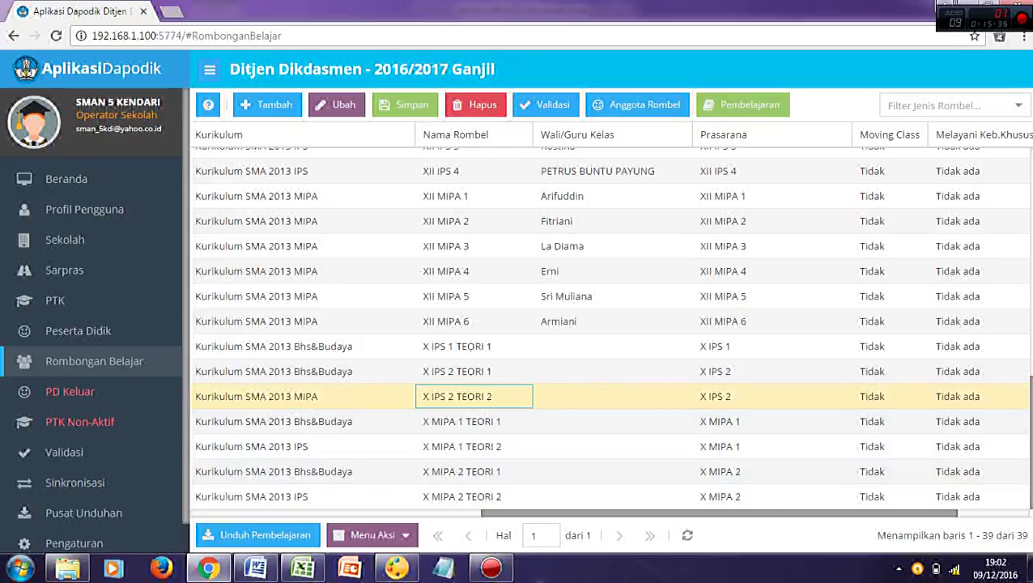
pyautogui.click(637, 105)
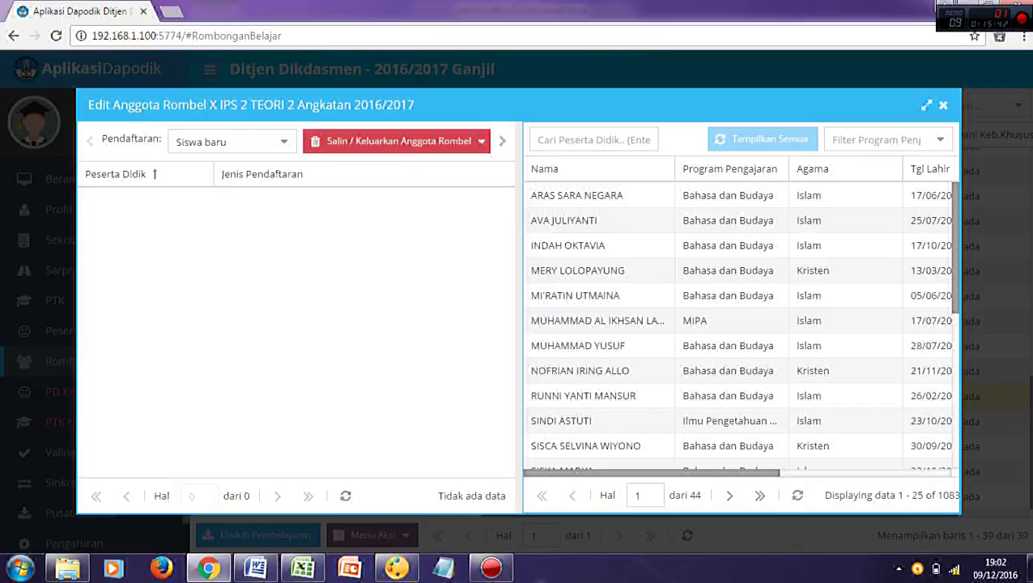
# Copy all members of rombel X IPS 2 into X IPS 2 TEORI 2, review the list and close the member editor
pyautogui.click(397, 140)
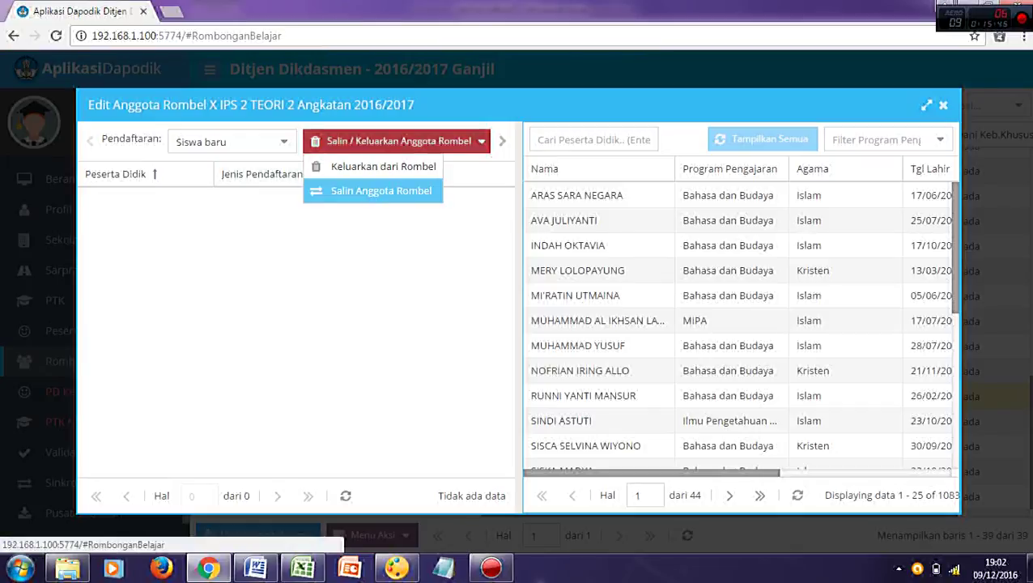
pyautogui.click(381, 190)
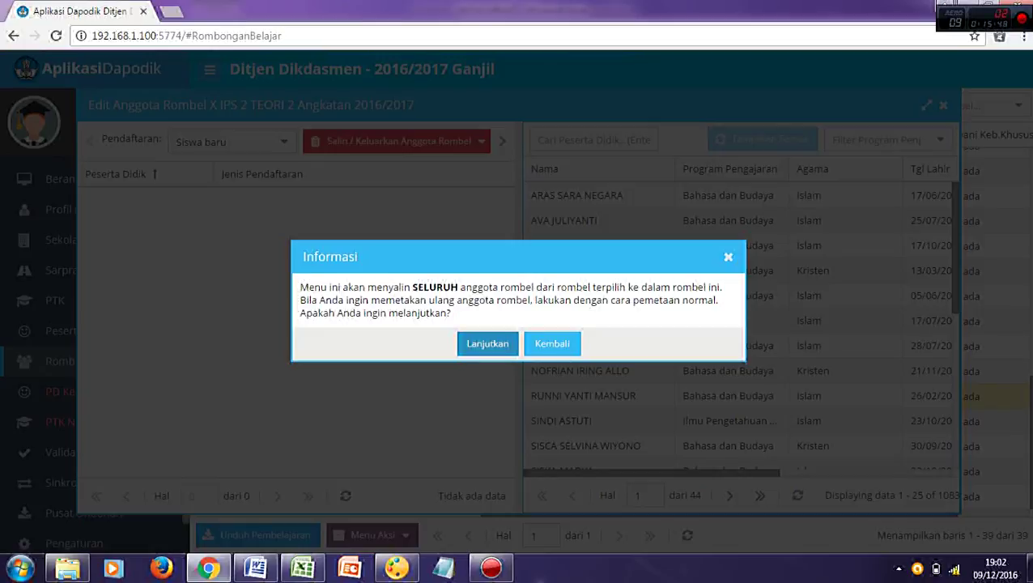
pyautogui.click(488, 344)
pyautogui.click(686, 301)
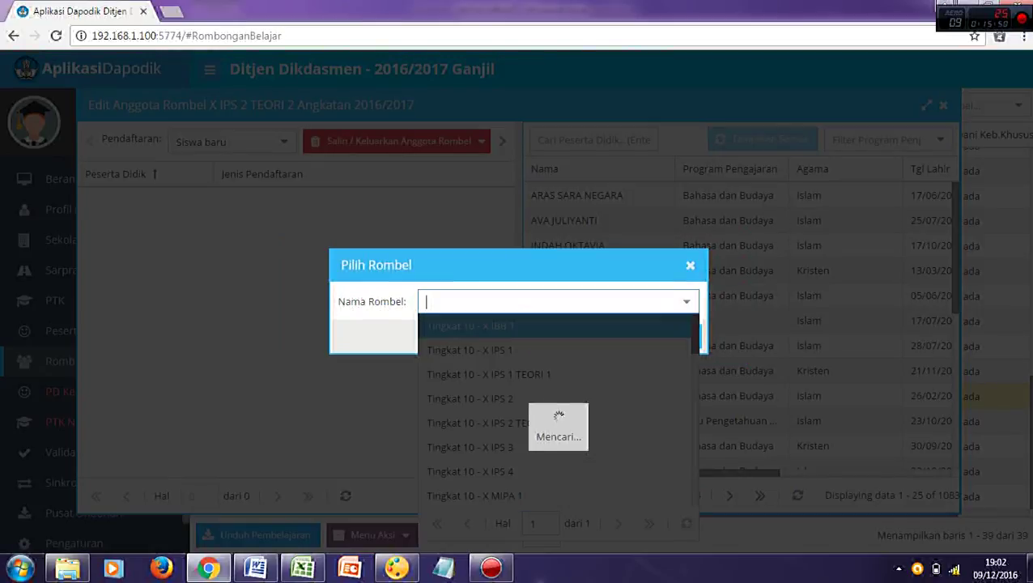
pyautogui.press('Down')
pyautogui.press('Down')
pyautogui.press('Down')
pyautogui.press('Return')
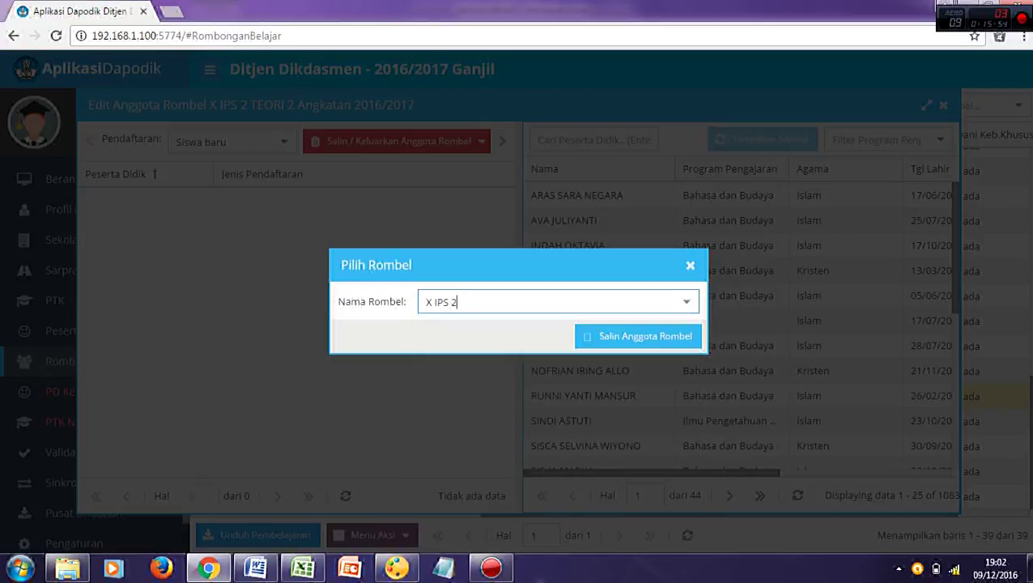
pyautogui.click(640, 336)
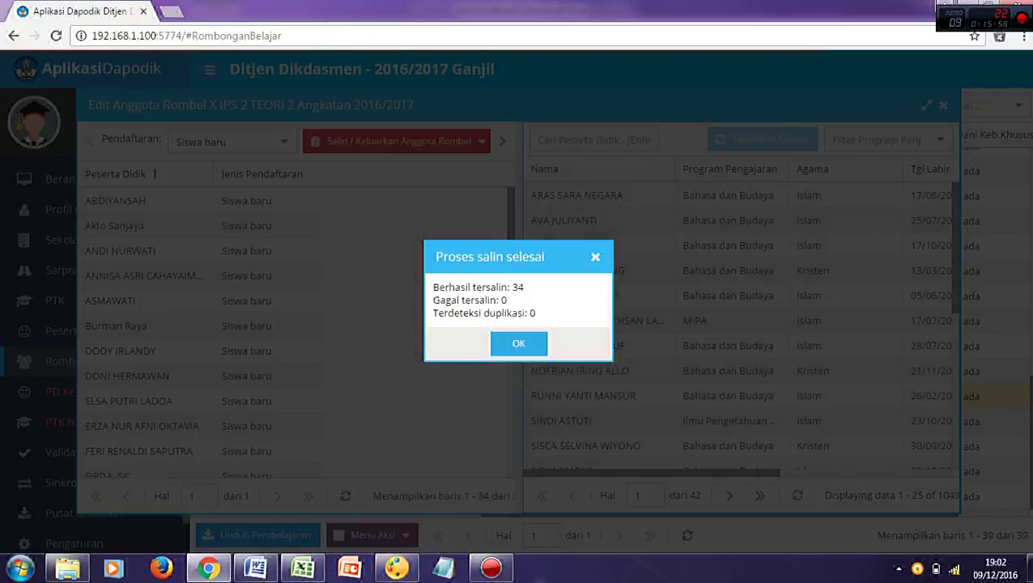
pyautogui.click(518, 344)
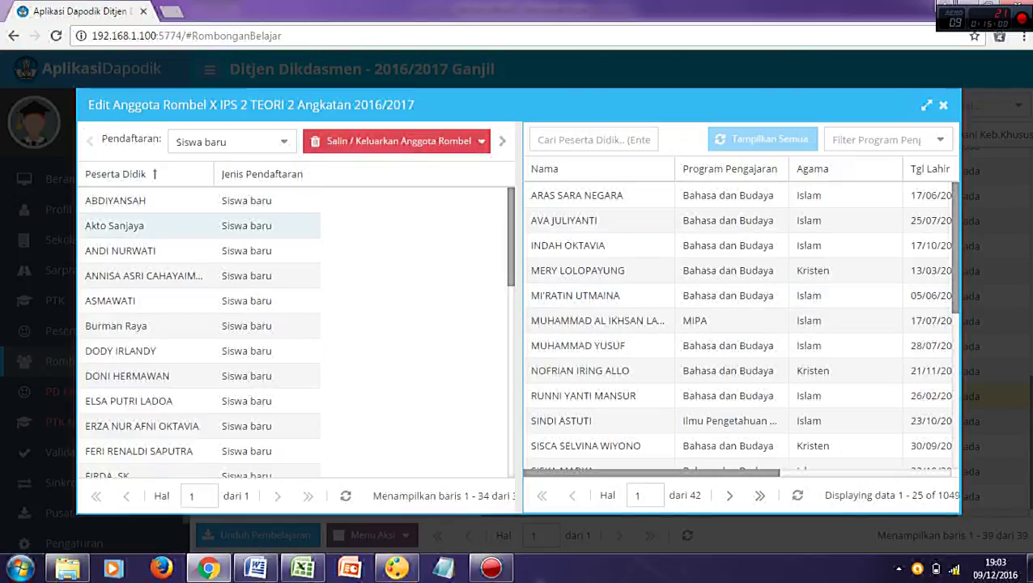
pyautogui.scroll(-7, 202, 250)
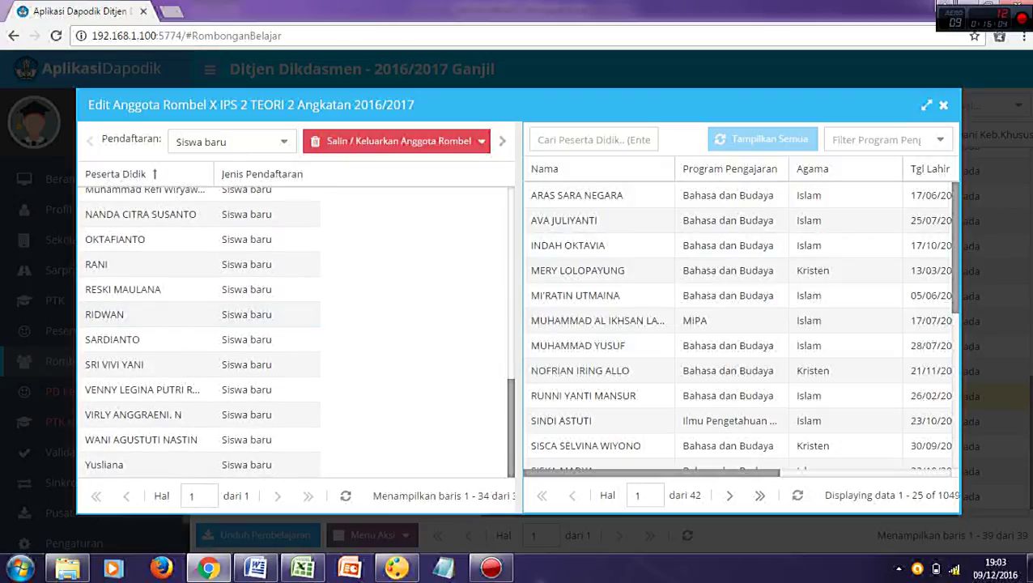
pyautogui.click(944, 105)
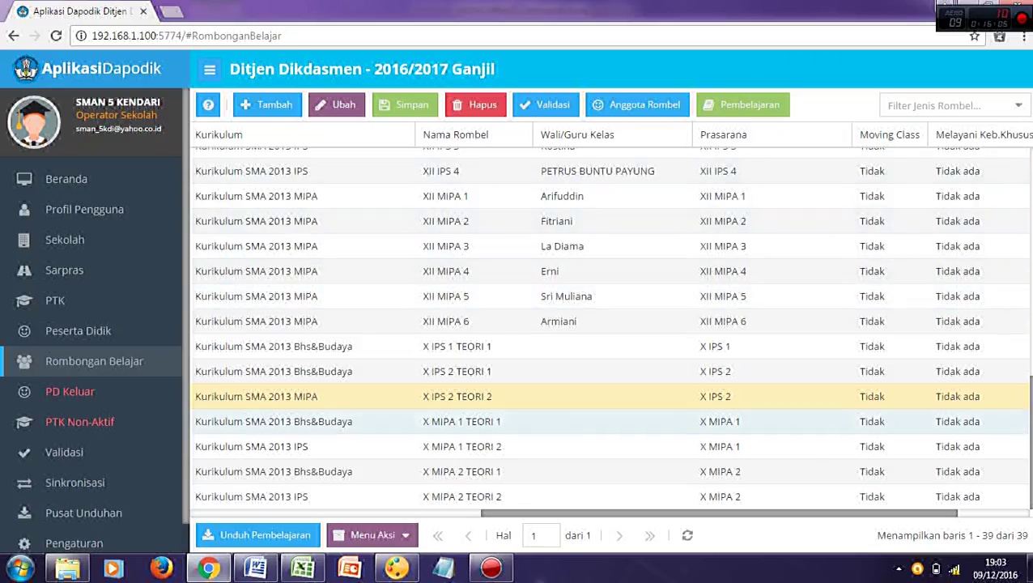
# Check the Kimia row and its hours for class X IPS in Excel and return to Aplikasi Dapodik
pyautogui.hotkey('alt', 'Tab')
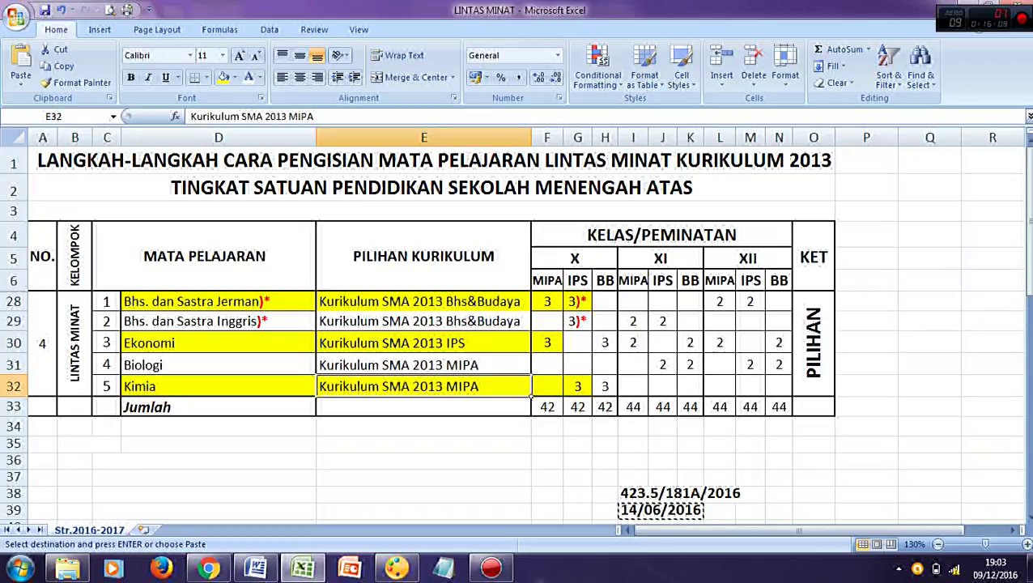
pyautogui.click(315, 394)
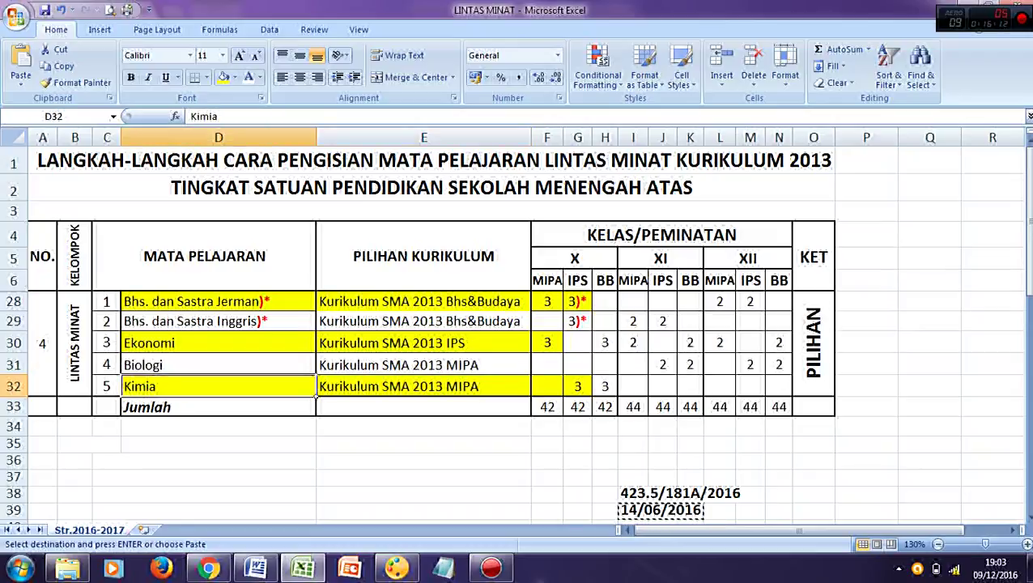
pyautogui.click(589, 287)
pyautogui.click(577, 385)
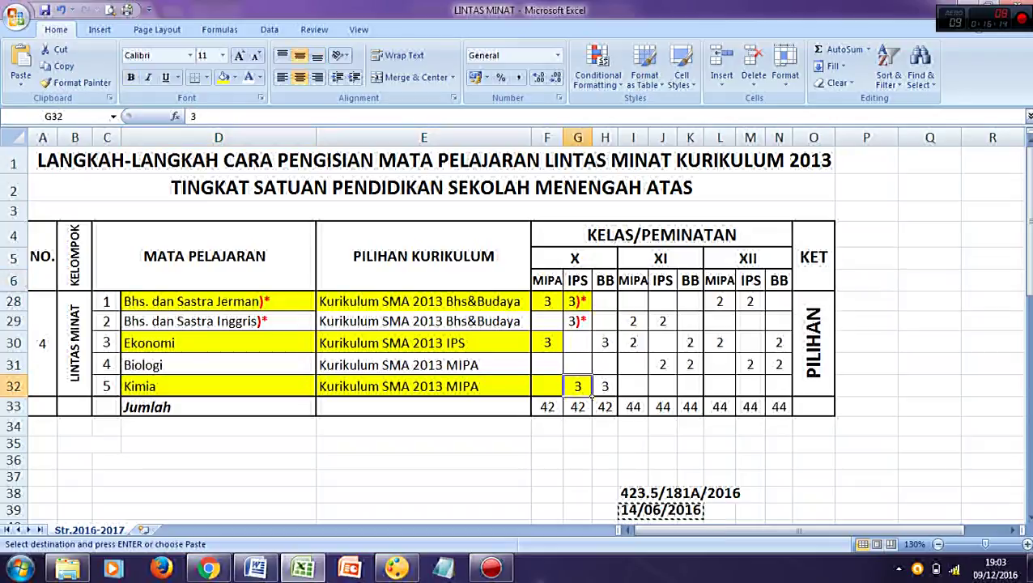
pyautogui.click(218, 383)
pyautogui.hotkey('alt', 'Tab')
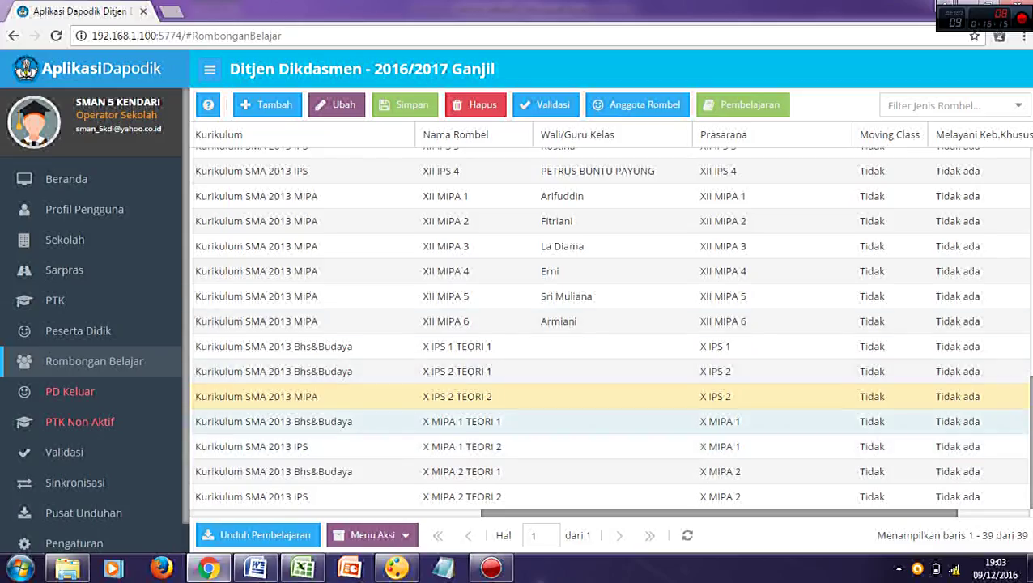
# Open Pembelajaran for X IPS 2 TEORI 2 and start a new entry with the Matpel Peminatan allocation
pyautogui.click(612, 396)
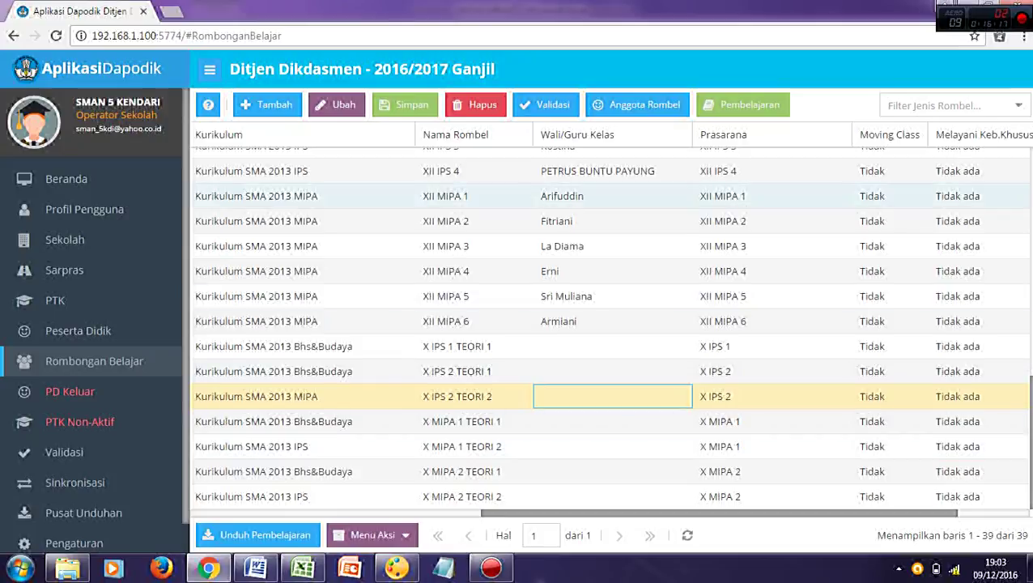
pyautogui.click(741, 105)
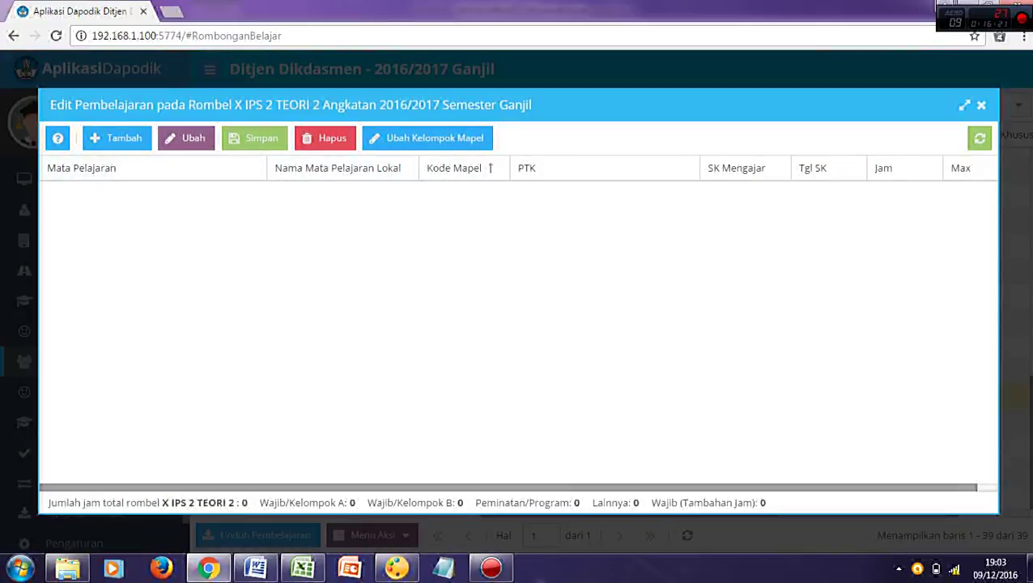
pyautogui.click(117, 138)
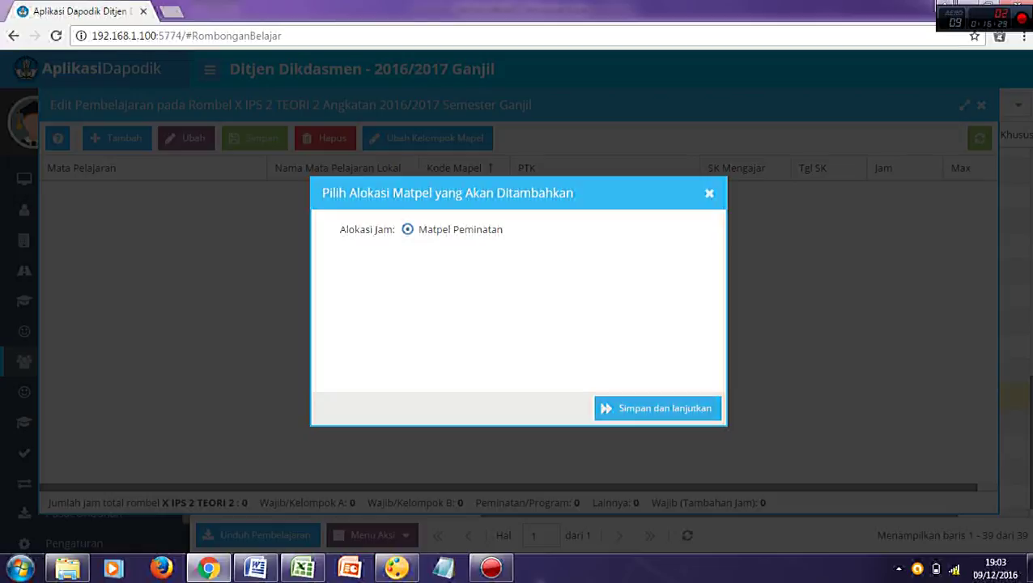
pyautogui.click(658, 408)
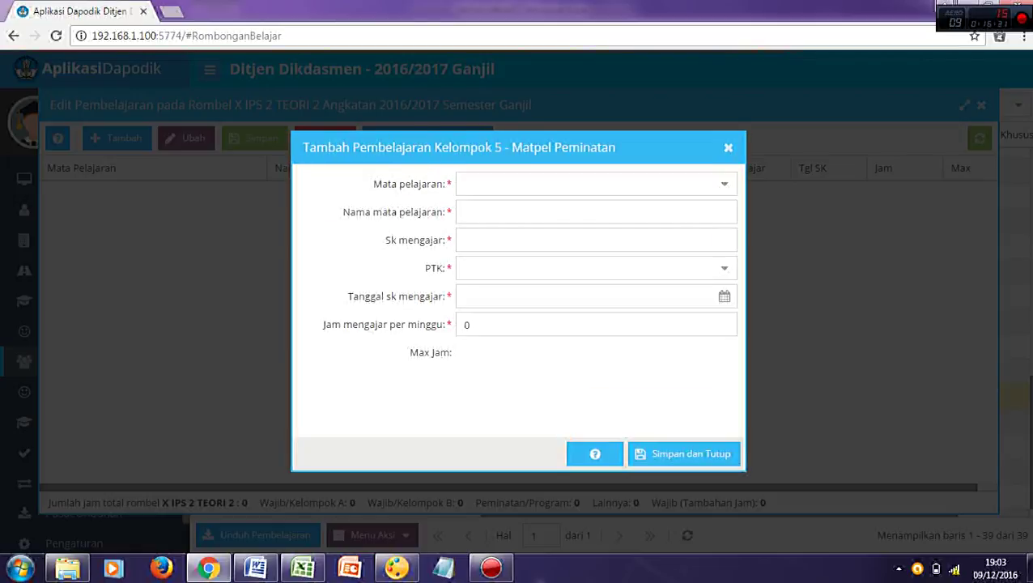
# Set Mata pelajaran to 401130100 - Kimia and enter KIMIA as the Nama mata pelajaran
pyautogui.click(724, 185)
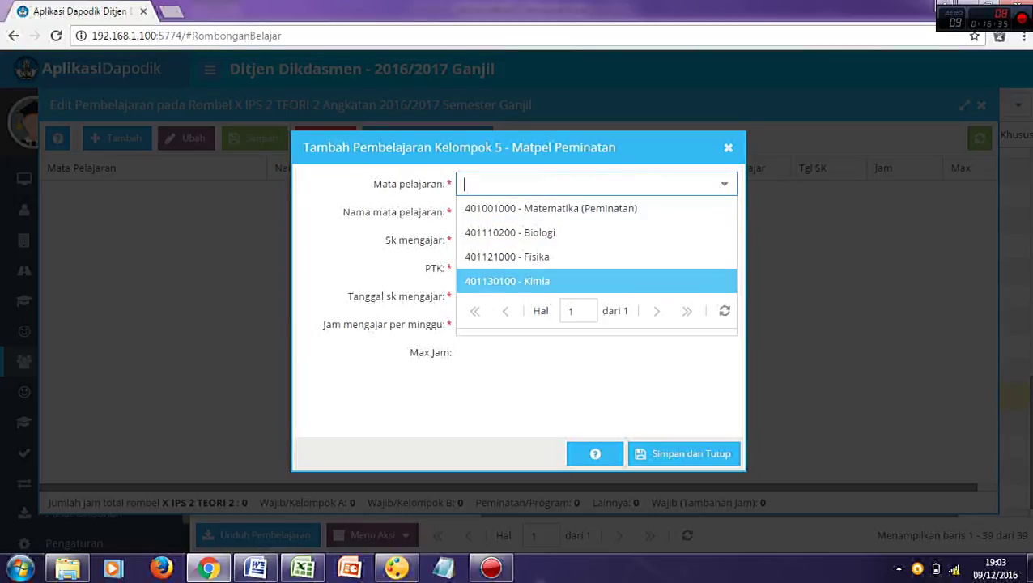
pyautogui.click(507, 281)
pyautogui.write('KIMIA')
pyautogui.press('Tab')
# Copy the decree number 423.5/181A/2016 from Excel into the Sk mengajar field in Aplikasi Dapodik
pyautogui.hotkey('alt', 'Tab')
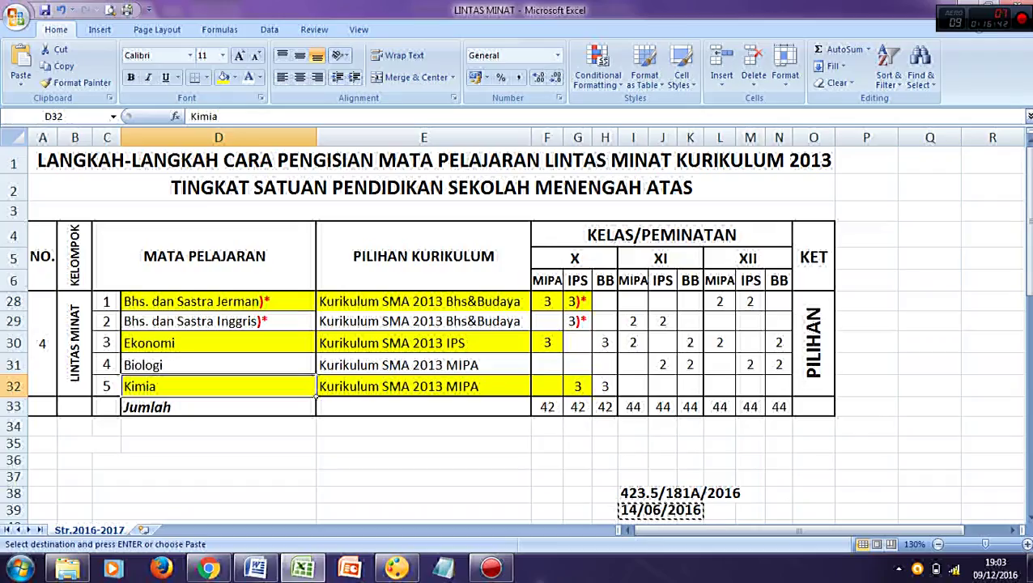
pyautogui.click(633, 493)
pyautogui.hotkey('ctrl', 'c')
pyautogui.hotkey('alt', 'Tab')
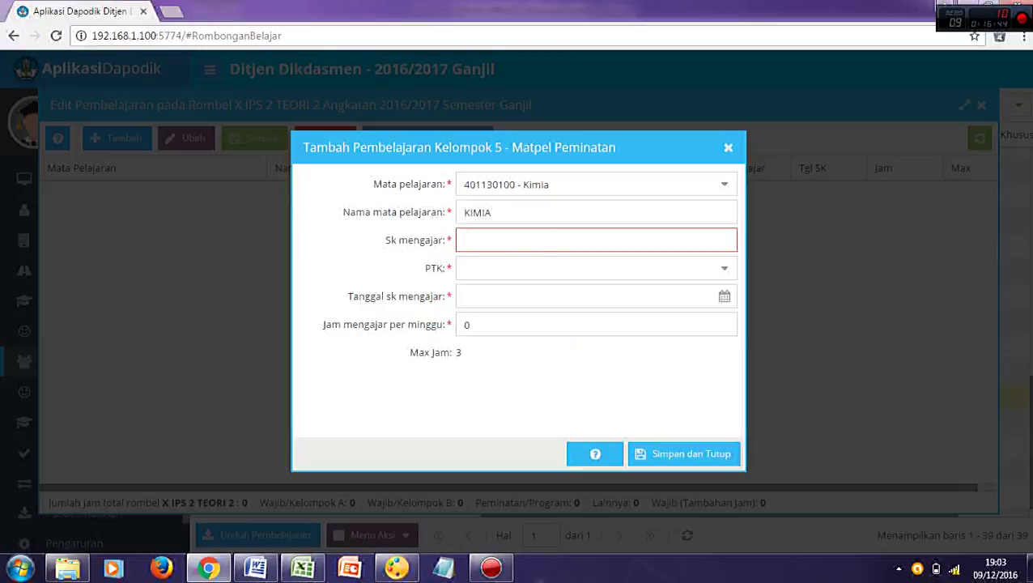
pyautogui.hotkey('ctrl', 'v')
pyautogui.press('Tab')
# Choose the Kimia teacher by name as the PTK for the new Pembelajaran entry
pyautogui.write('FAYSA')
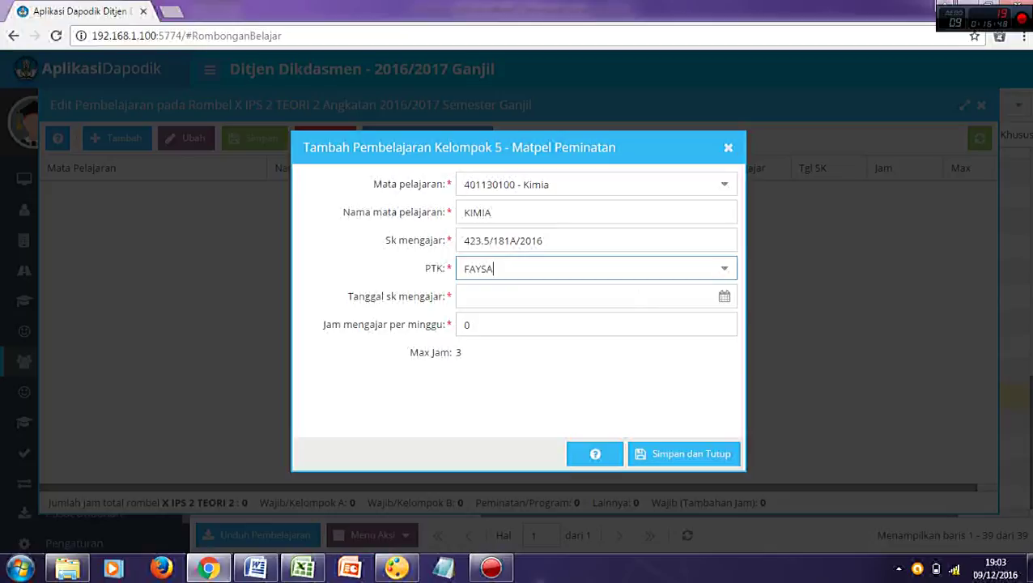
pyautogui.press('Return')
pyautogui.press('Tab')
# Copy the decree date 14/06/2016 from Excel into the Tanggal sk mengajar field in Aplikasi Dapodik
pyautogui.hotkey('alt', 'Tab')
pyautogui.click(660, 509)
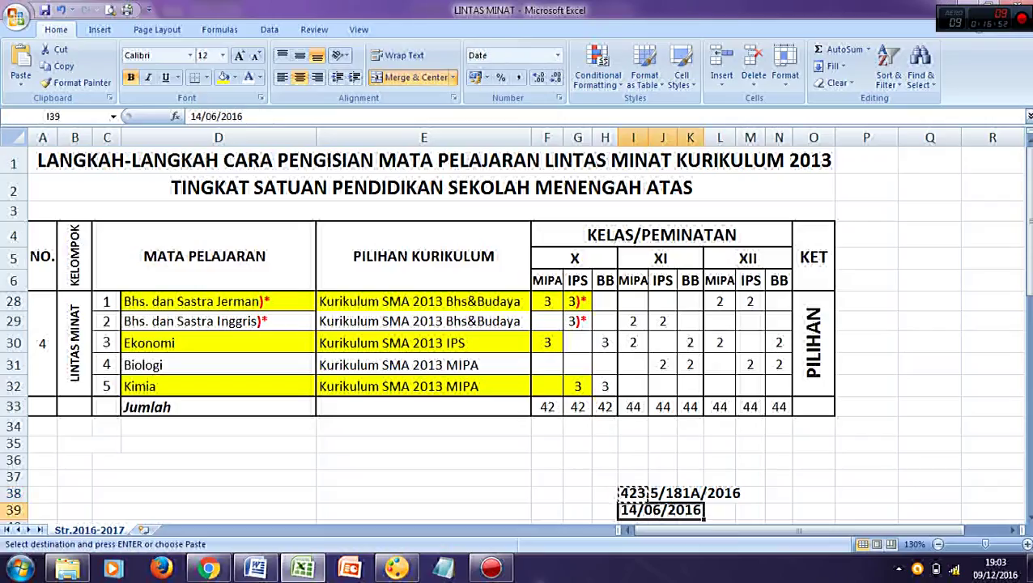
pyautogui.hotkey('ctrl', 'c')
pyautogui.hotkey('alt', 'Tab')
pyautogui.hotkey('ctrl', 'v')
pyautogui.press('BackSpace')
pyautogui.press('BackSpace')
pyautogui.press('BackSpace')
pyautogui.press('BackSpace')
pyautogui.press('BackSpace')
pyautogui.press('BackSpace')
pyautogui.press('BackSpace')
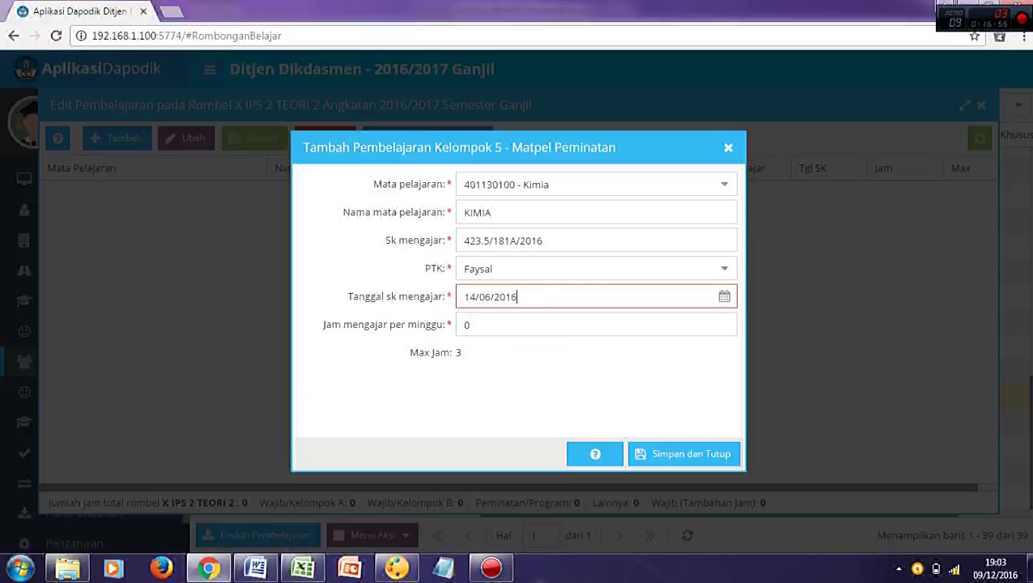
# Check the Kimia hours for X IPS in Excel, then set Jam mengajar per minggu to 3 and save the entry
pyautogui.press('Tab')
pyautogui.hotkey('alt', 'Tab')
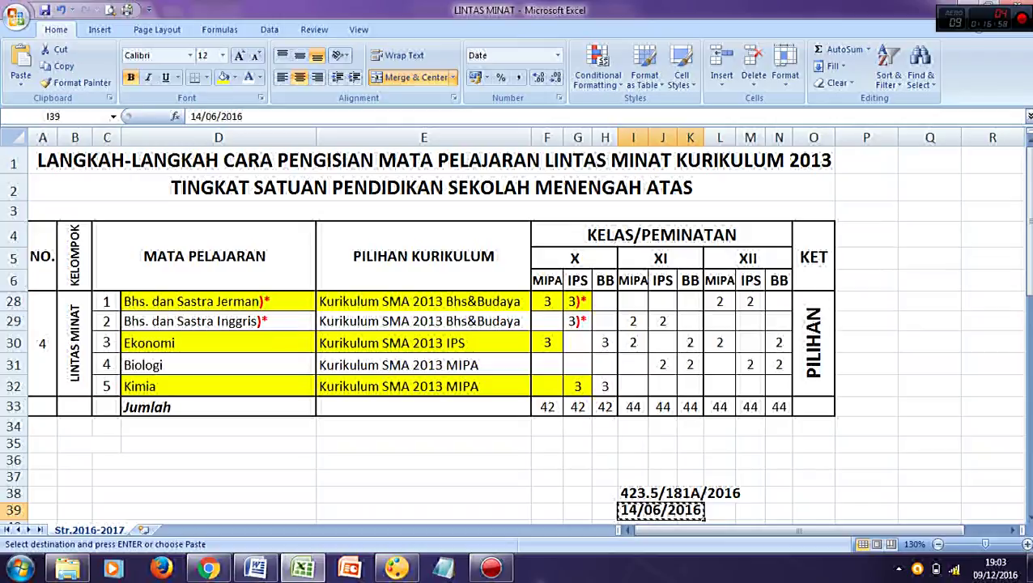
pyautogui.moveTo(142, 386); pyautogui.dragTo(593, 391)
pyautogui.hotkey('ctrl', 'c')
pyautogui.hotkey('alt', 'Tab')
pyautogui.hotkey('ctrl', 'a')
pyautogui.write('3')
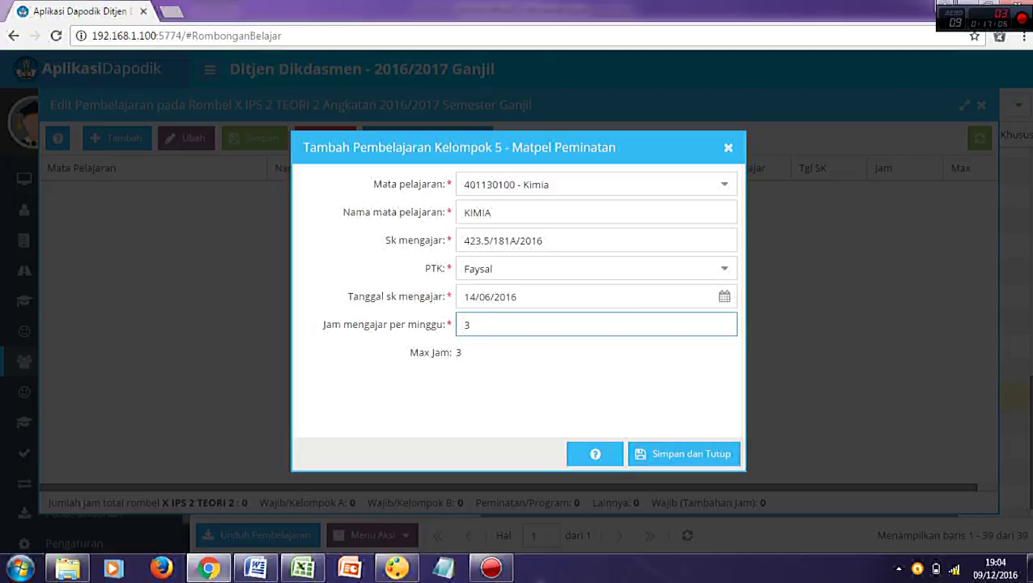
pyautogui.press('Return')
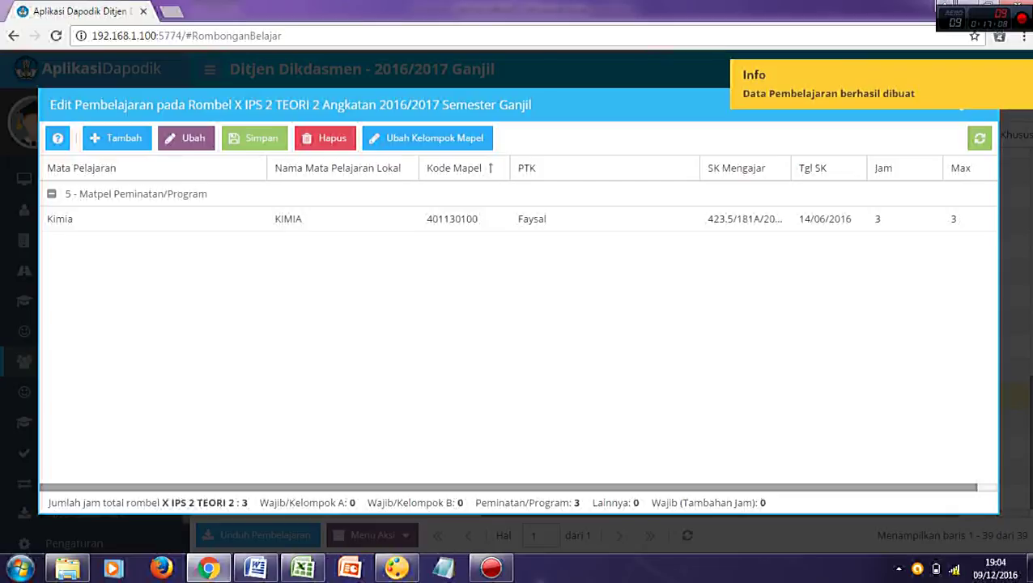
# Review the Bhs. dan Sastra Jerman and Kimia rows for X IPS in Excel, along with the class X BB heading
pyautogui.hotkey('alt', 'Tab')
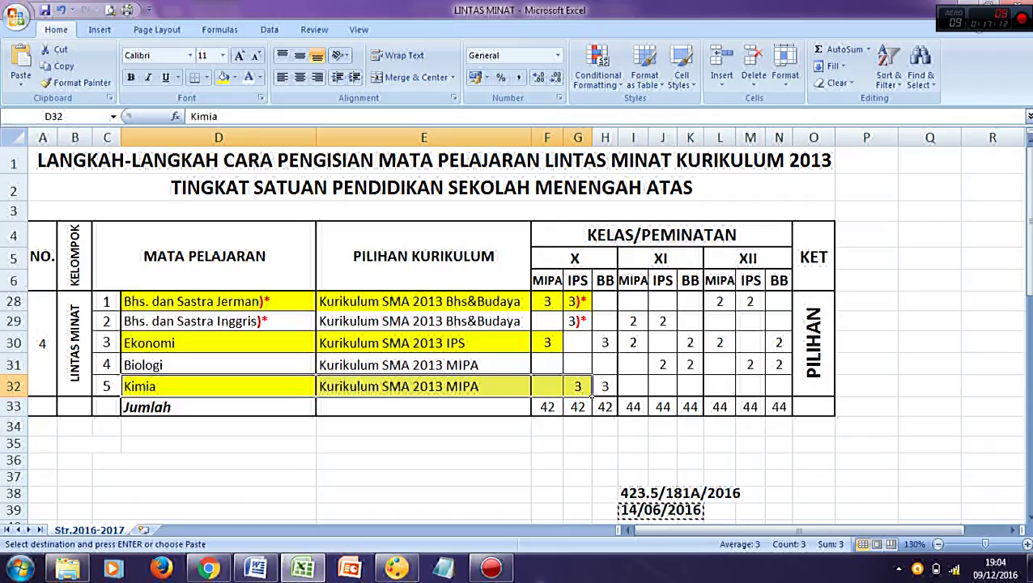
pyautogui.click(587, 285)
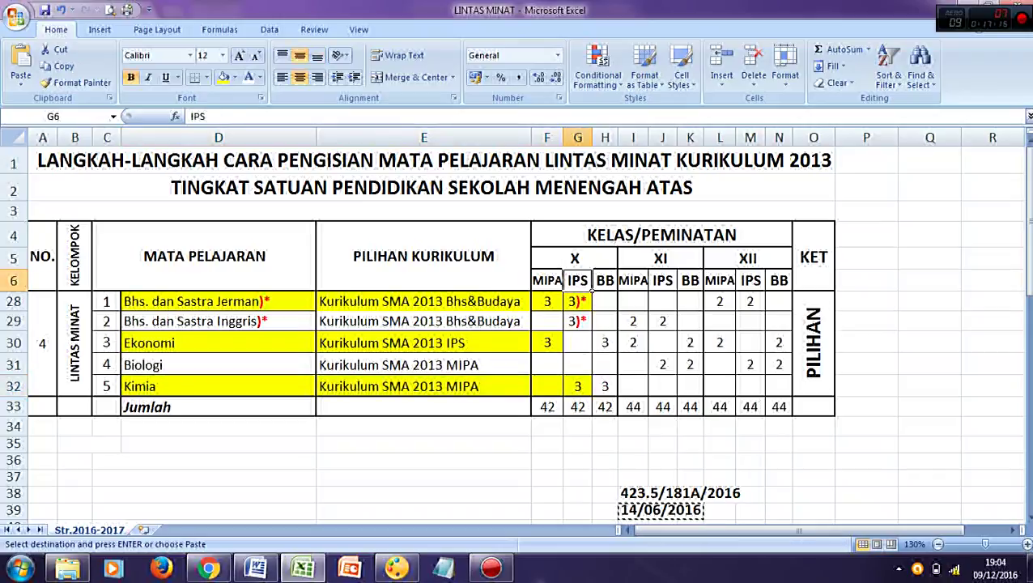
pyautogui.moveTo(202, 301); pyautogui.dragTo(589, 303)
pyautogui.moveTo(203, 386); pyautogui.dragTo(592, 394)
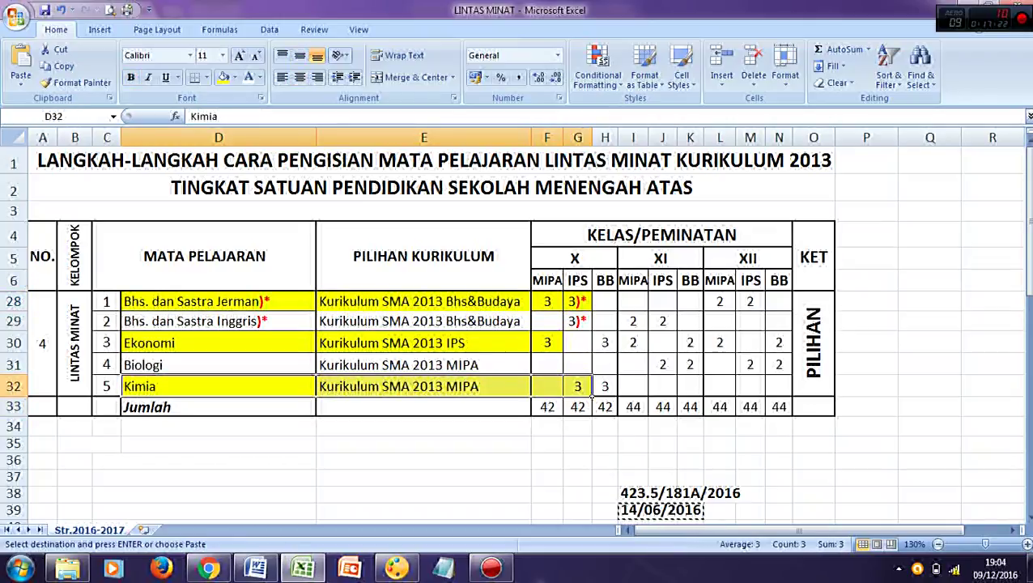
pyautogui.click(588, 285)
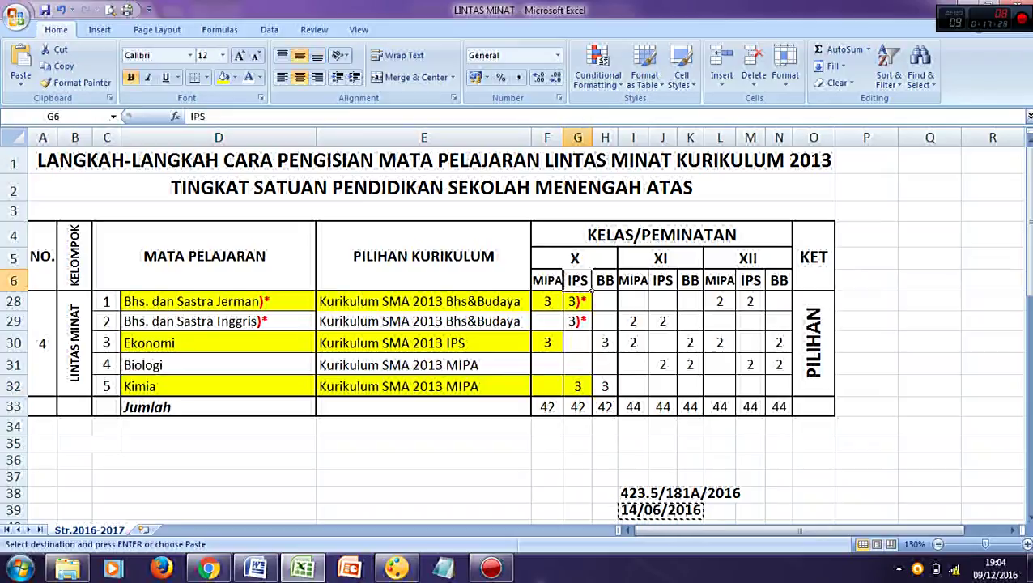
pyautogui.press('Right')
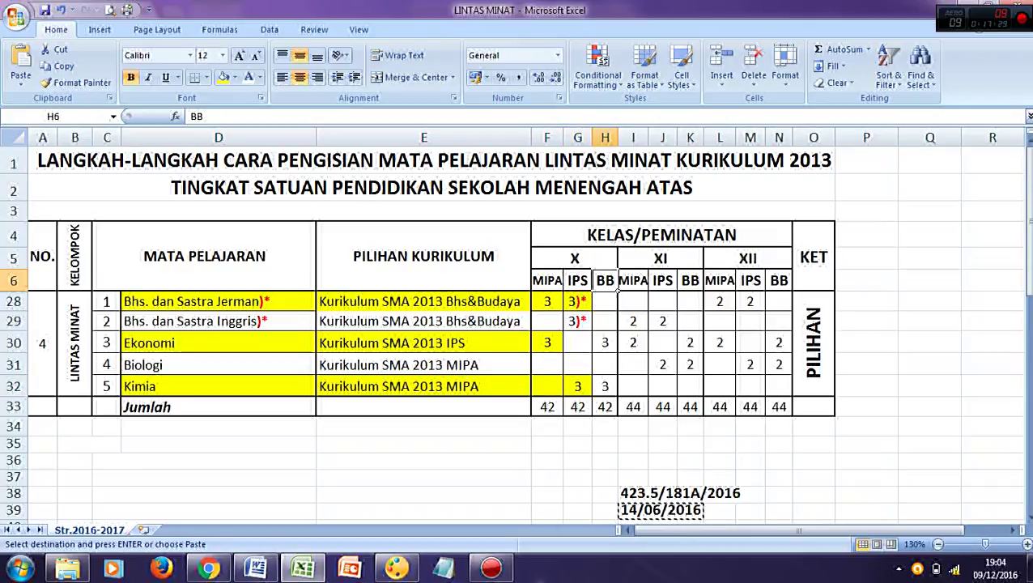
pyautogui.press('Up')
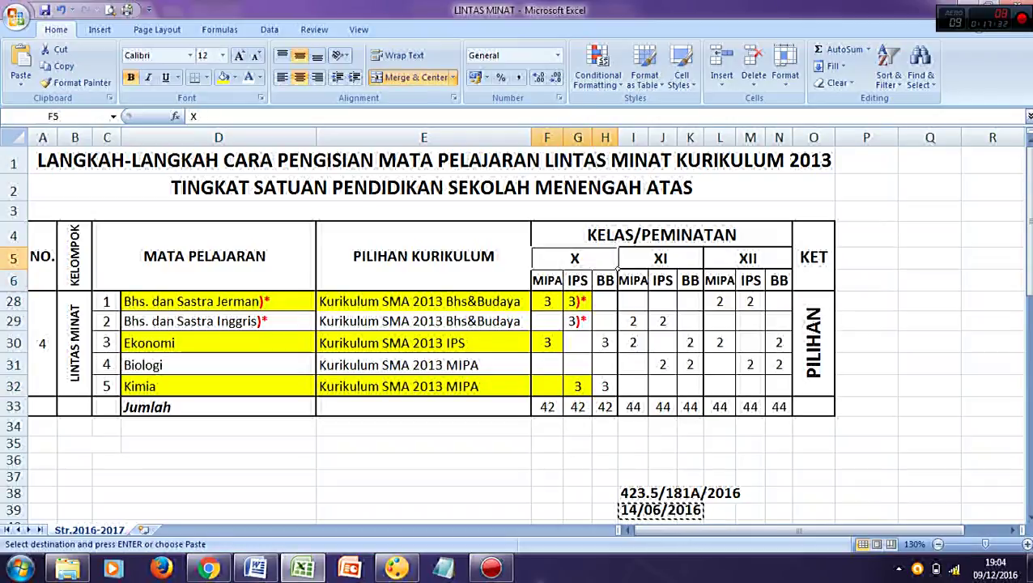
pyautogui.press('Down')
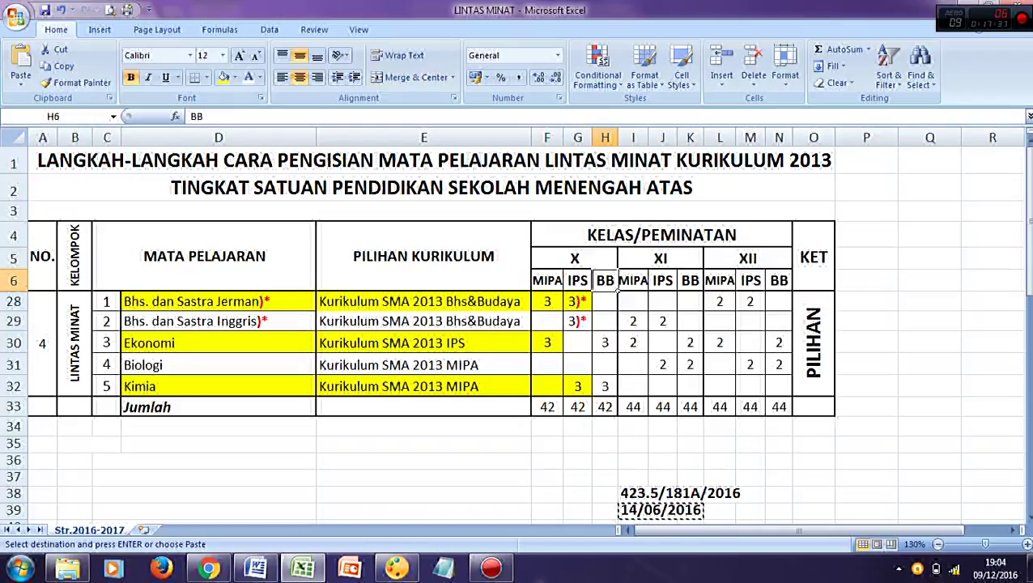
# Highlight the class X BB hours of Ekonomi and Kimia in yellow in the Excel table
pyautogui.moveTo(211, 346); pyautogui.dragTo(531, 349)
pyautogui.click(608, 345)
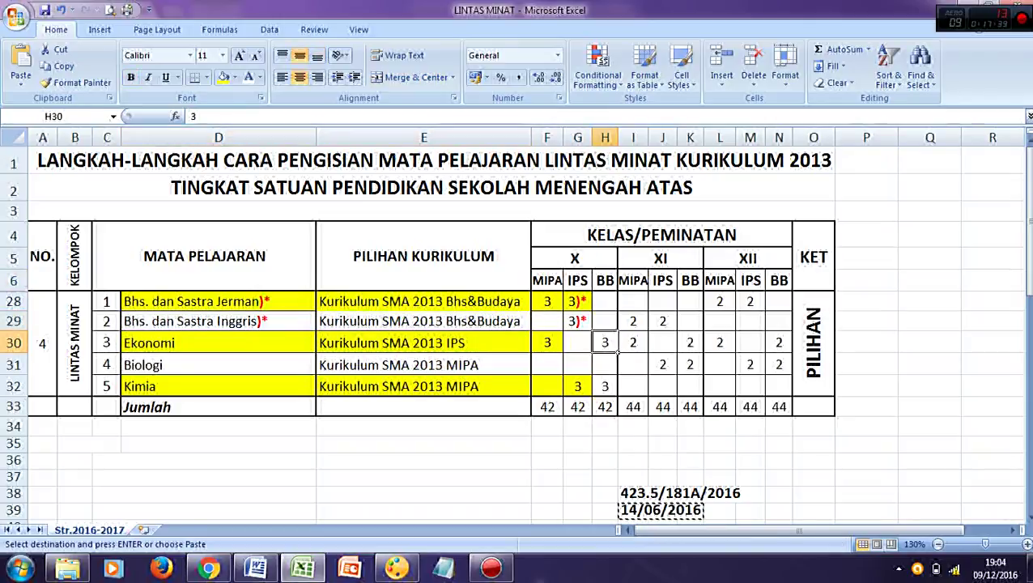
pyautogui.click(223, 77)
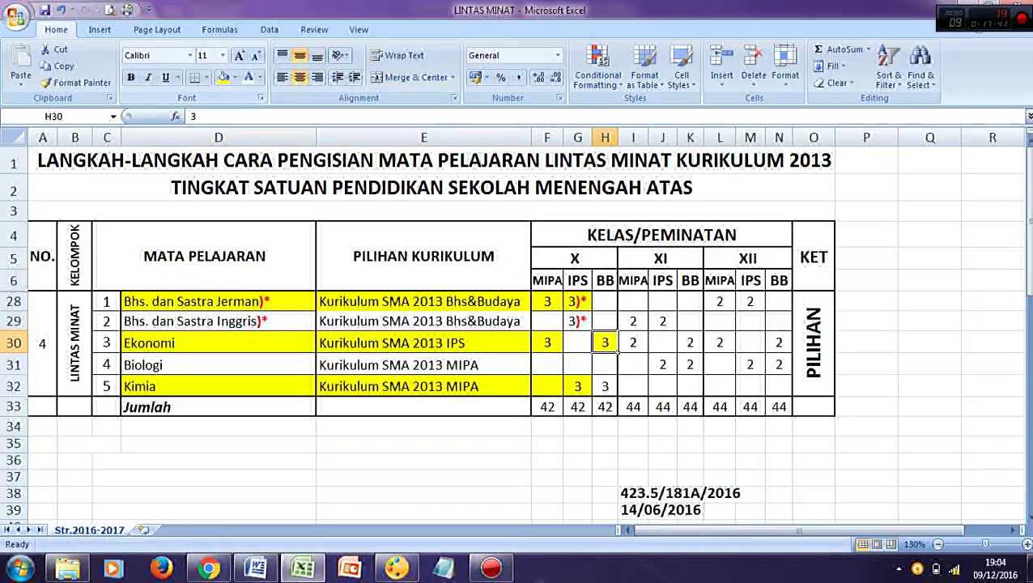
pyautogui.click(312, 389)
pyautogui.click(609, 388)
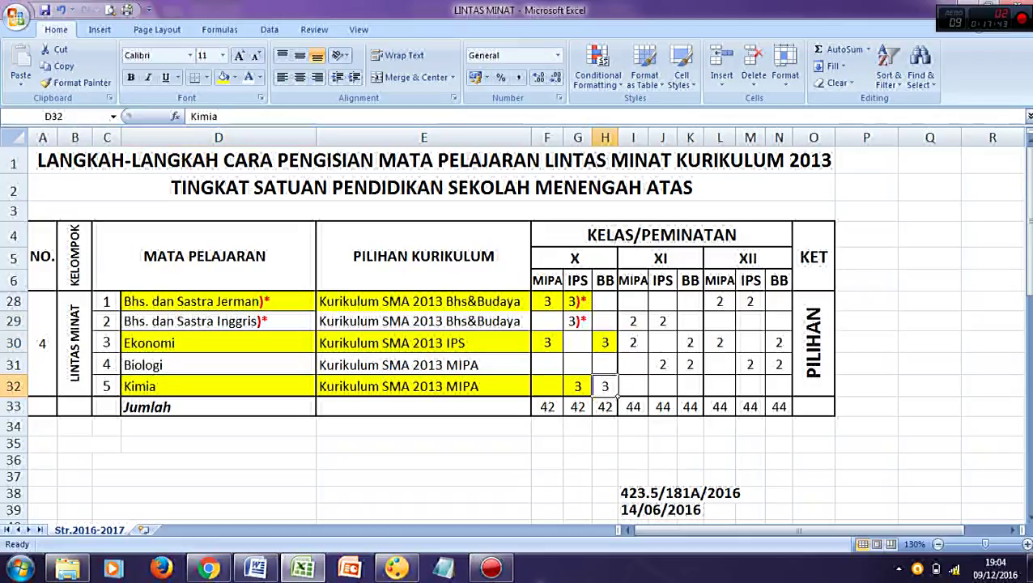
pyautogui.click(223, 77)
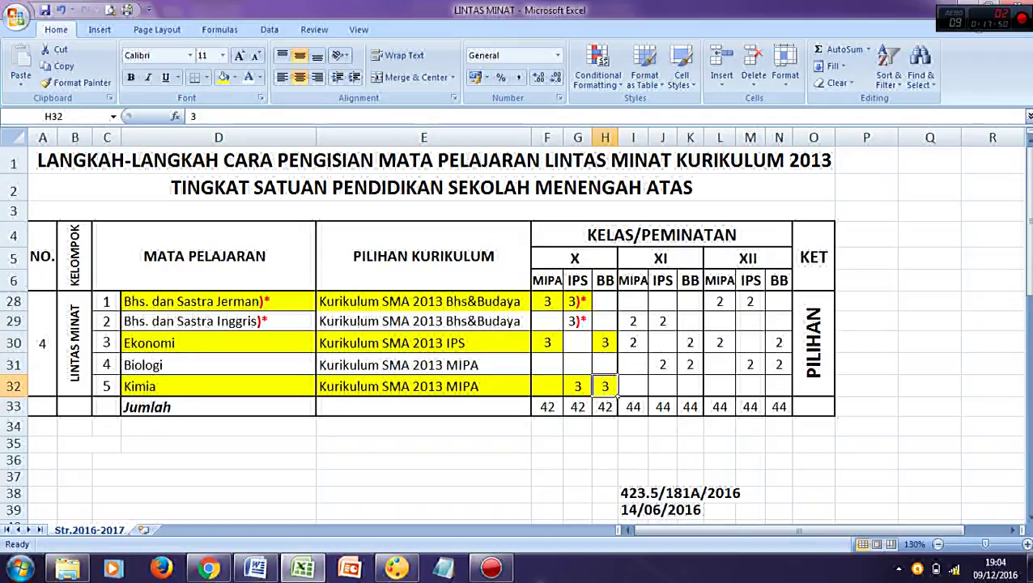
pyautogui.click(314, 350)
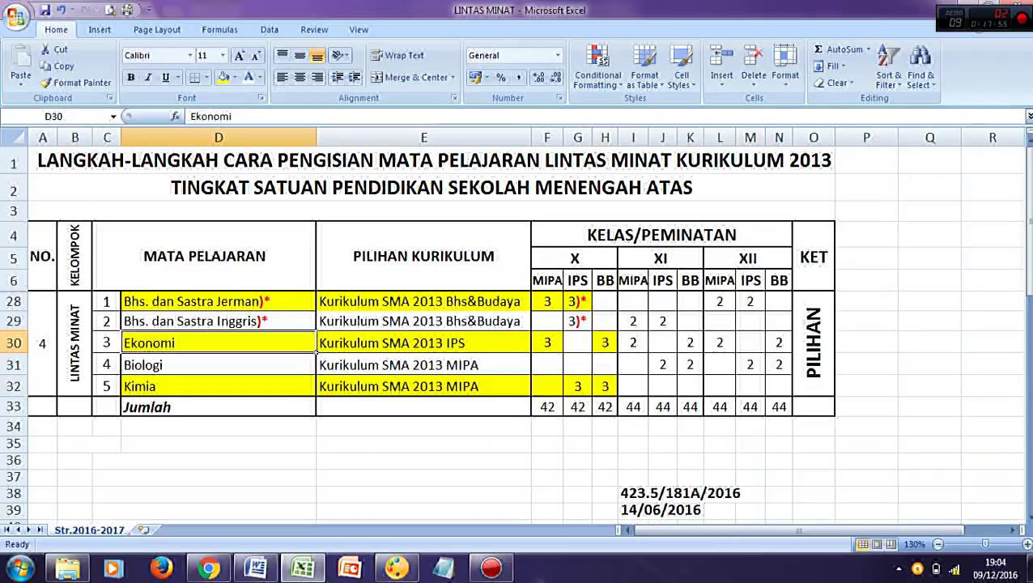
pyautogui.click(315, 393)
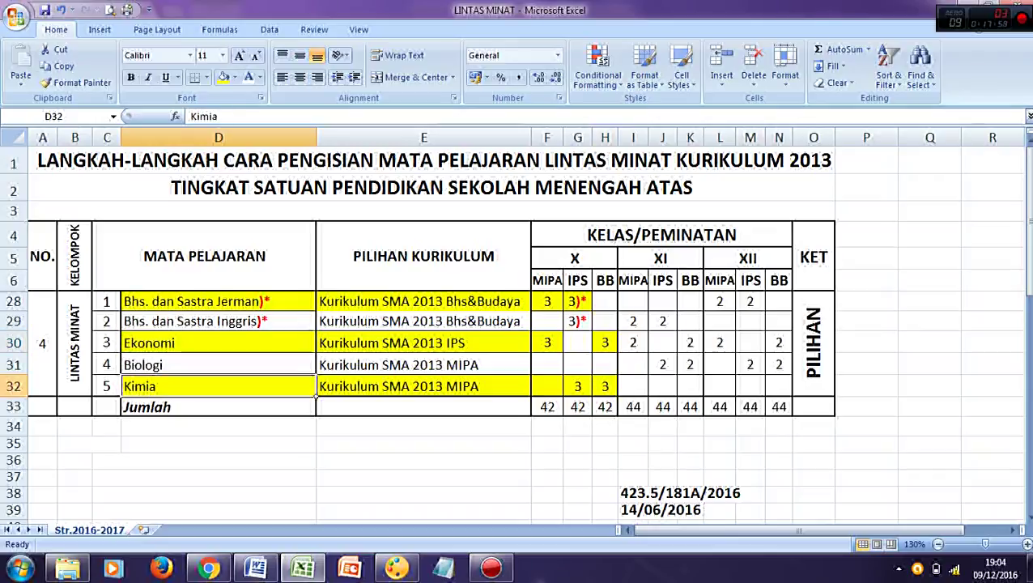
pyautogui.click(315, 352)
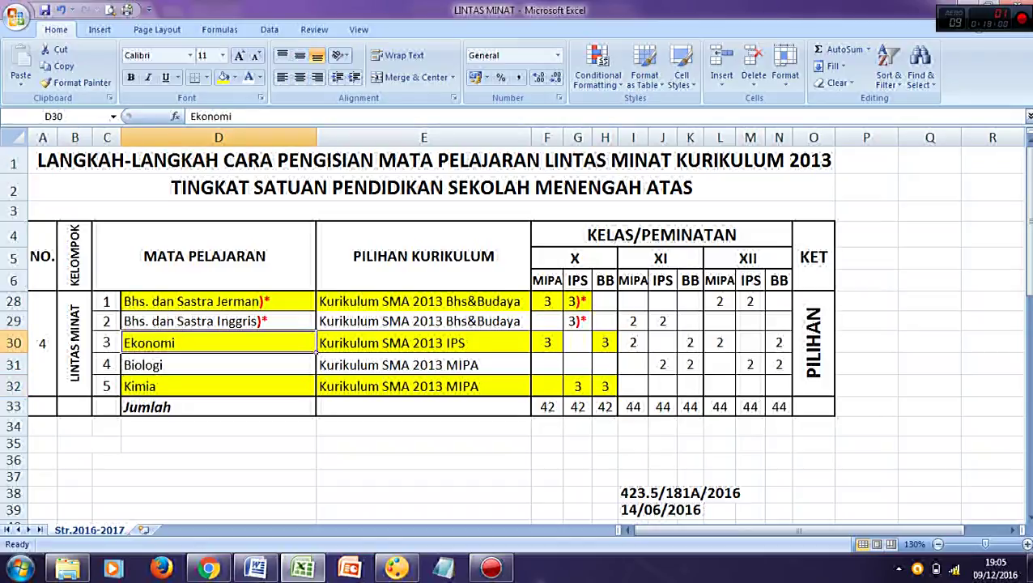
# Close the X IPS 2 TEORI 2 Pembelajaran in Aplikasi Dapodik and add a new rombel with type Teori and level Kelas 10
pyautogui.hotkey('alt', 'Tab')
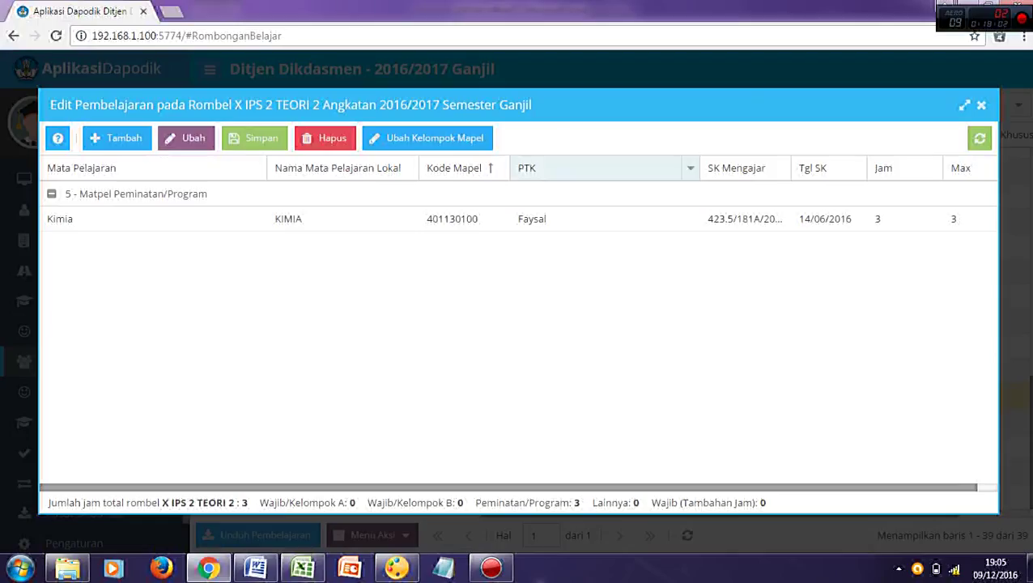
pyautogui.click(981, 105)
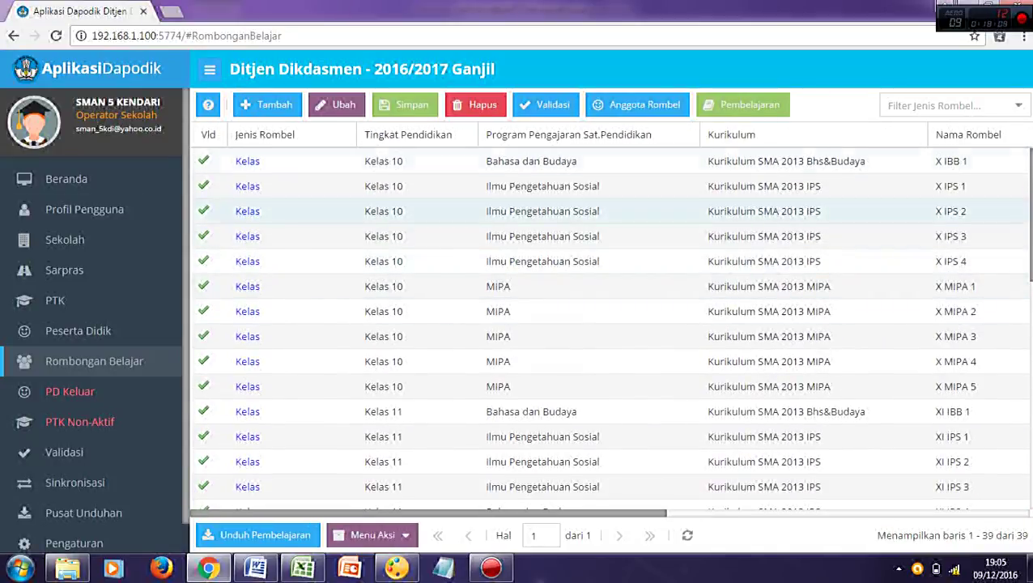
pyautogui.click(268, 104)
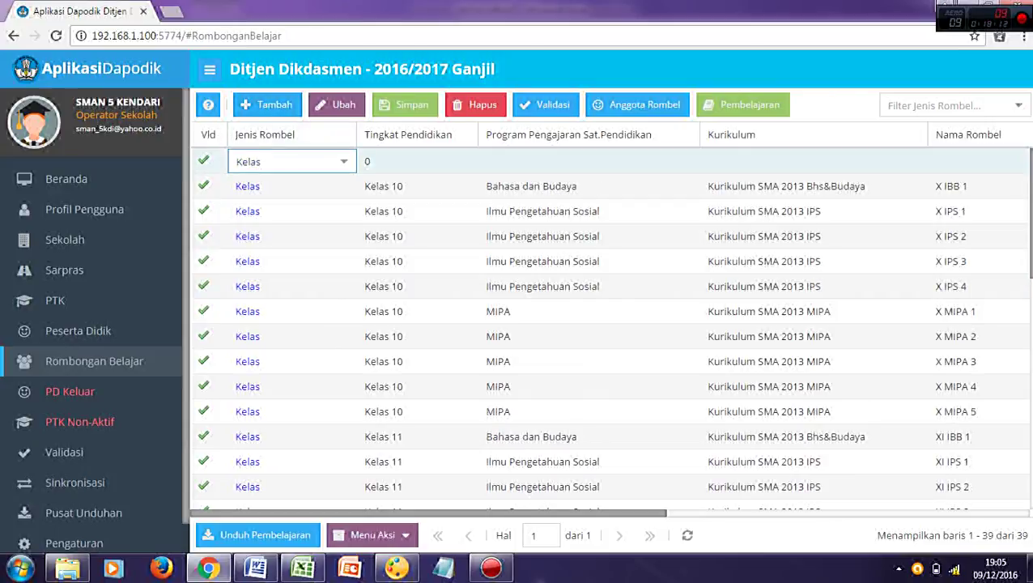
pyautogui.click(344, 161)
pyautogui.click(291, 210)
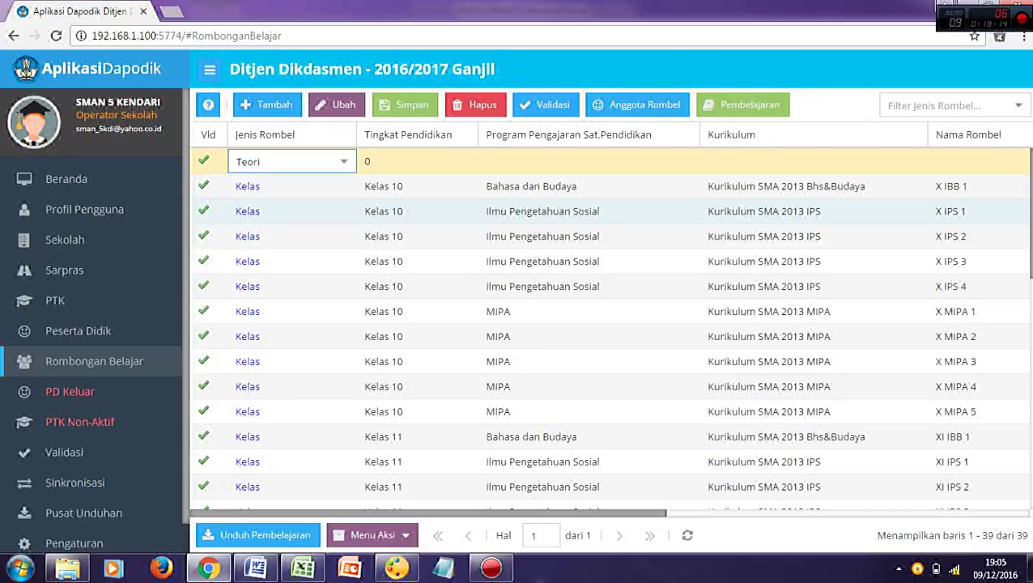
pyautogui.click(417, 161)
pyautogui.press('Down')
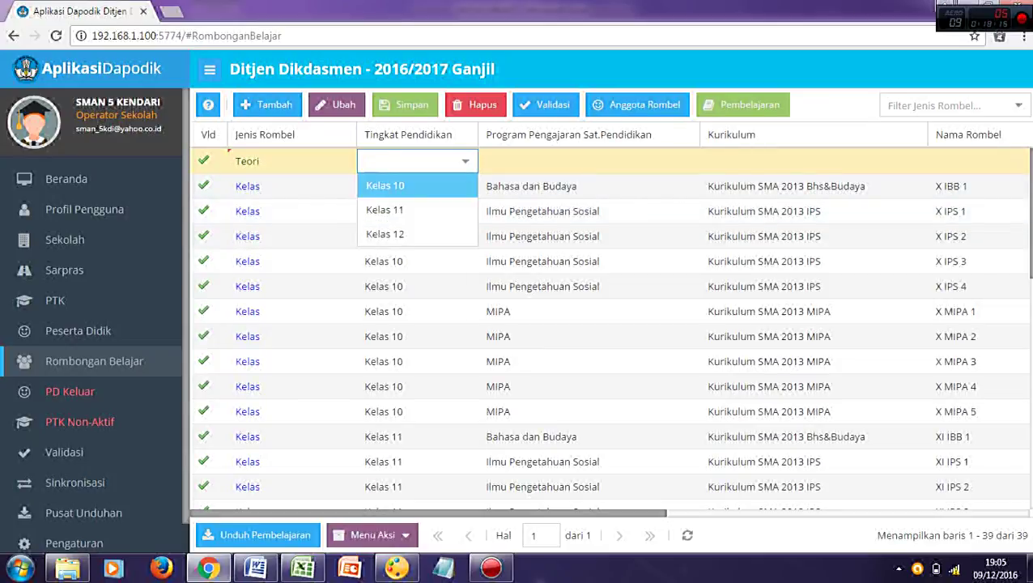
pyautogui.click(417, 185)
pyautogui.click(588, 161)
# Check the Ekonomi and Kimia choices for class X BB in Excel and return to Aplikasi Dapodik
pyautogui.hotkey('alt', 'Tab')
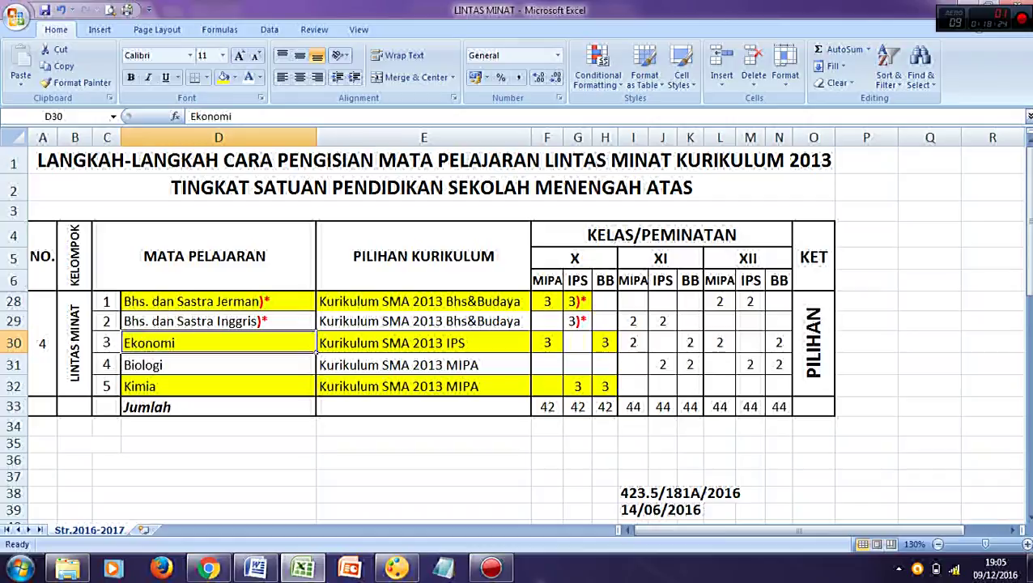
pyautogui.click(609, 283)
pyautogui.click(315, 346)
pyautogui.click(315, 394)
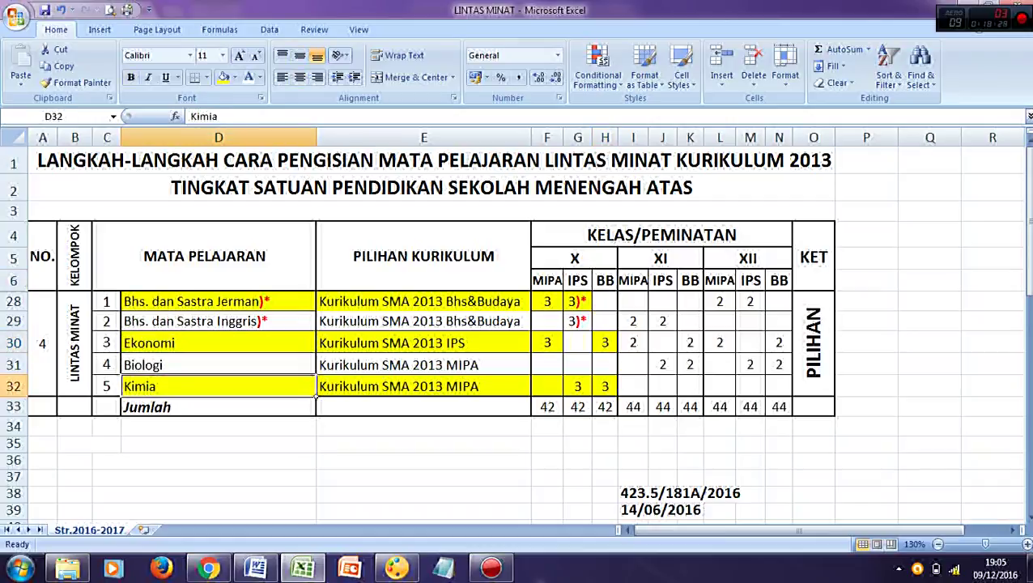
pyautogui.click(616, 347)
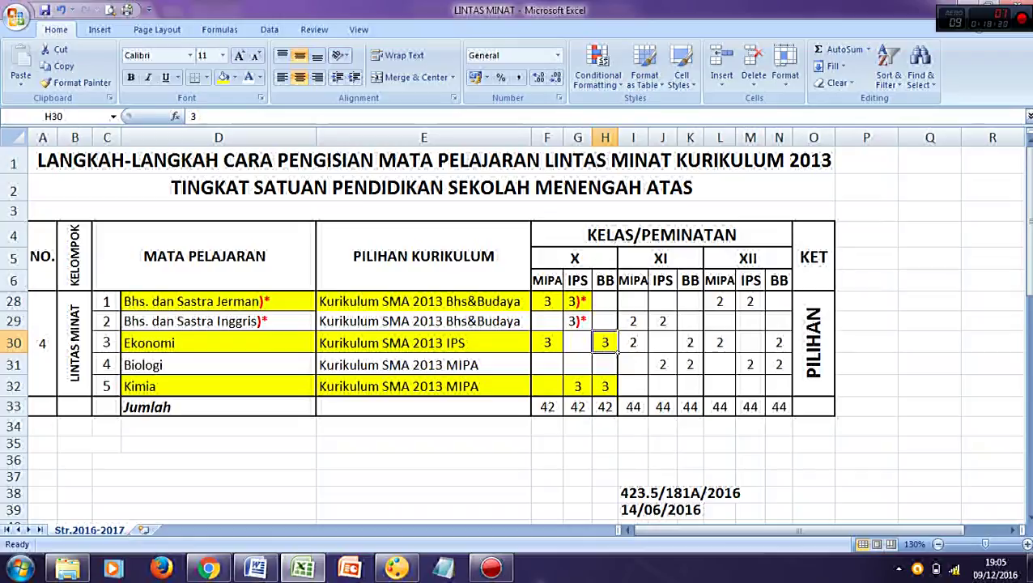
pyautogui.click(315, 348)
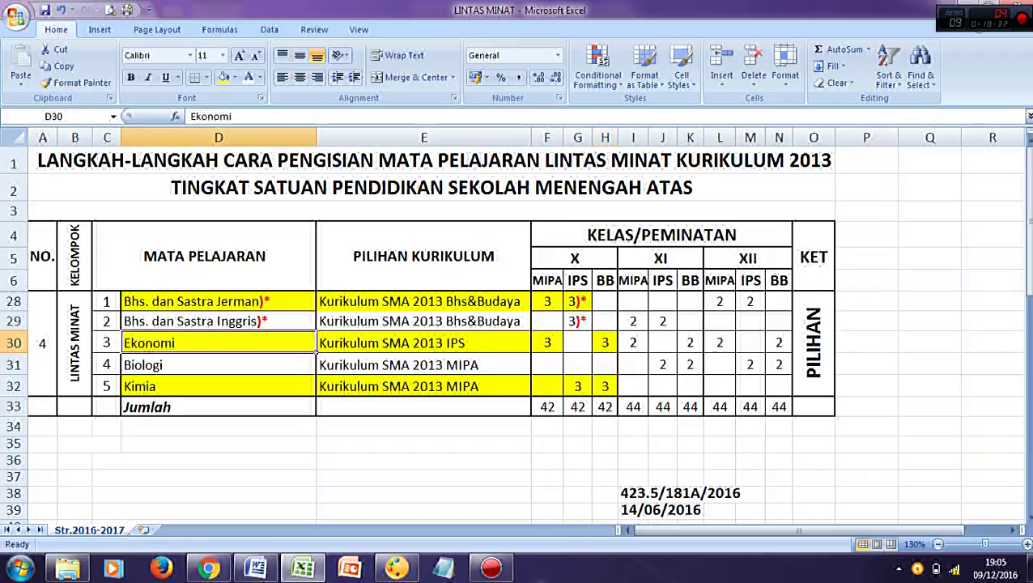
pyautogui.hotkey('alt', 'Tab')
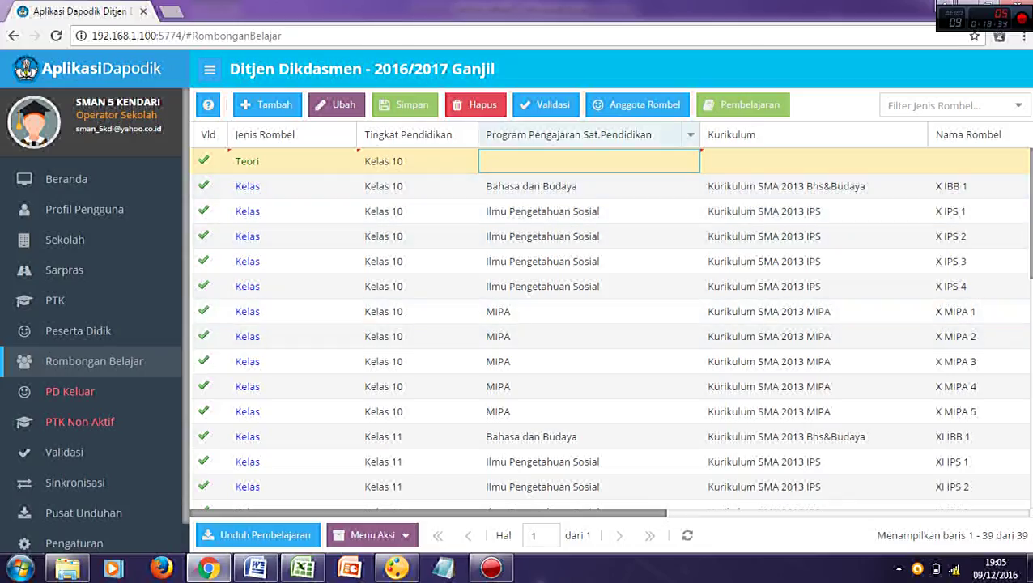
pyautogui.hotkey('alt', 'Tab')
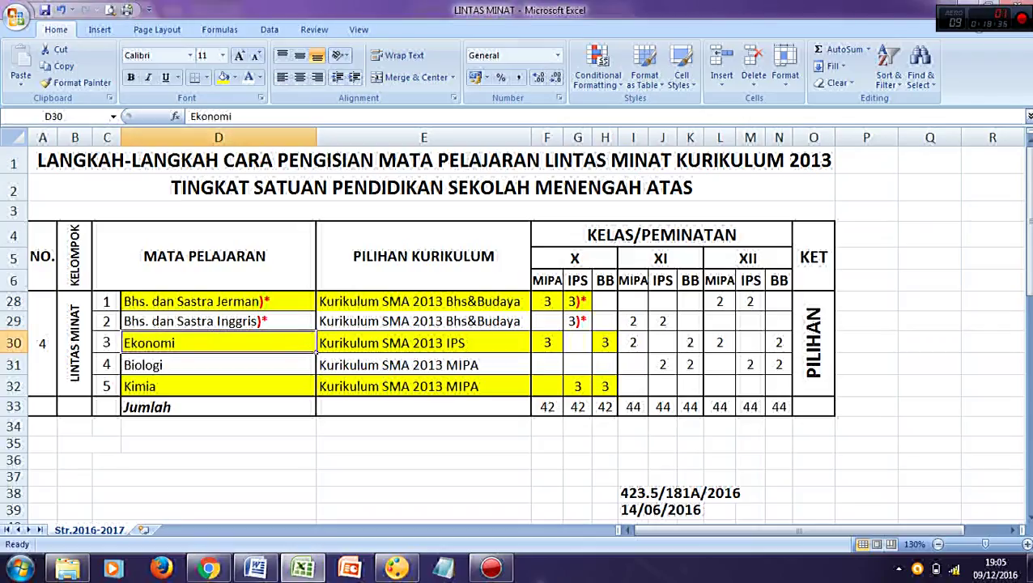
pyautogui.hotkey('alt', 'Tab')
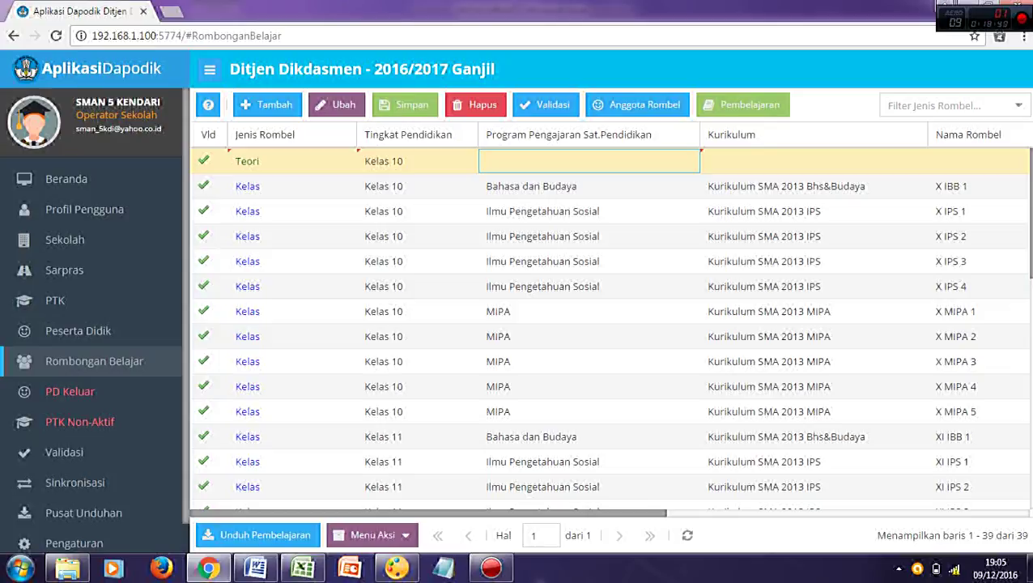
# Set the new Teori rombel's Program Pengajaran to Ilmu Pengetahuan Sosial and switch to Excel
pyautogui.doubleClick(588, 161)
pyautogui.click(687, 161)
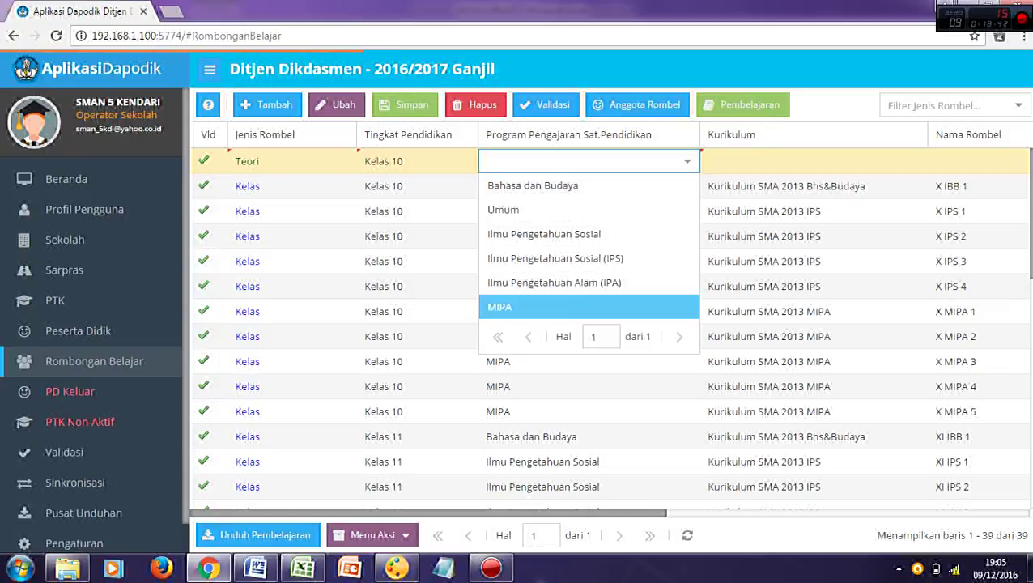
pyautogui.press('Down')
pyautogui.press('Down')
pyautogui.press('Down')
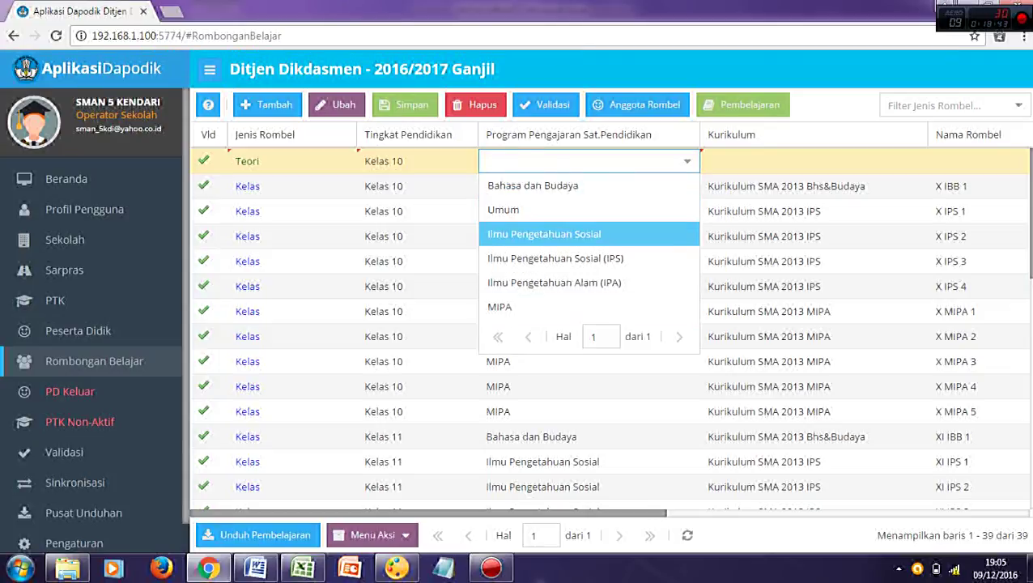
pyautogui.press('Return')
pyautogui.hotkey('alt', 'Tab')
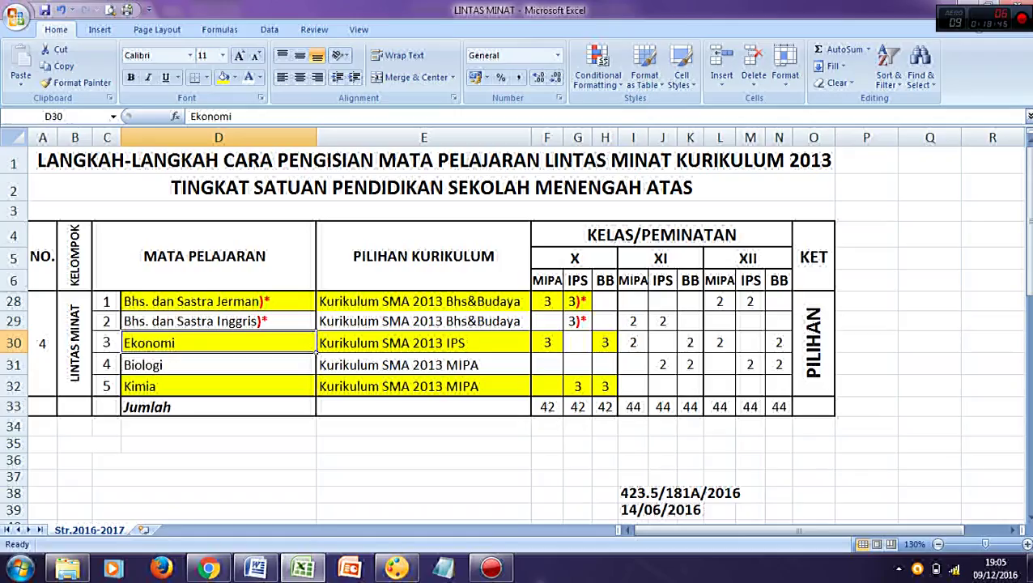
# Return to Aplikasi Dapodik and set the new Teori rombel's Kurikulum to Kurikulum SMA 2013 IPS
pyautogui.hotkey('alt', 'Tab')
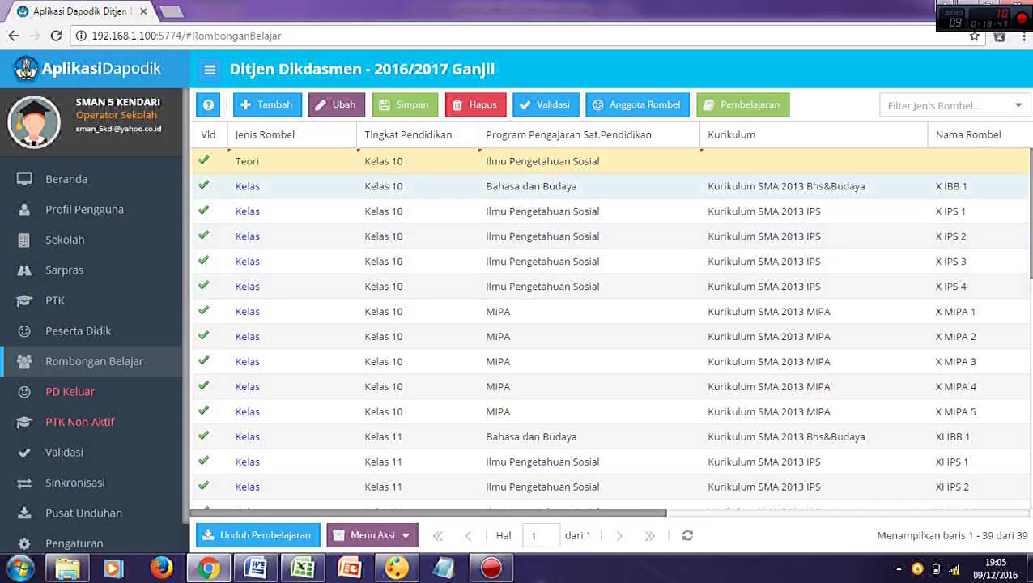
pyautogui.click(648, 161)
pyautogui.click(689, 161)
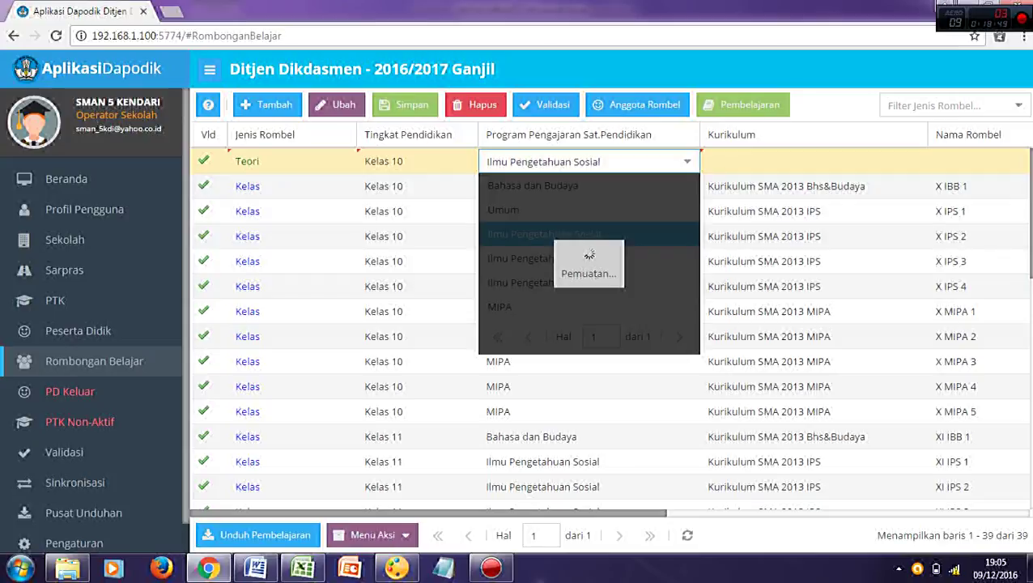
pyautogui.click(814, 161)
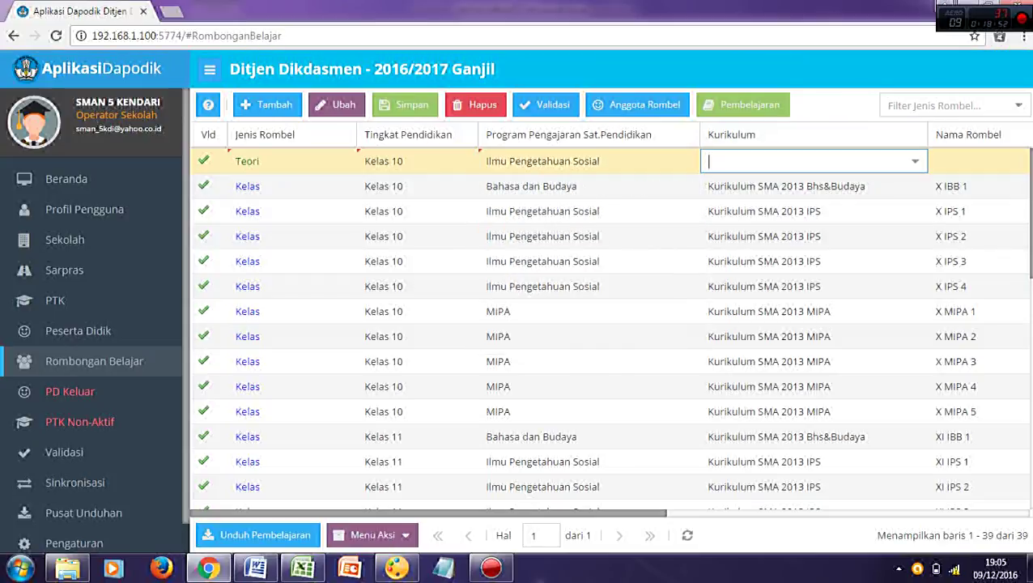
pyautogui.press('Down')
pyautogui.press('Return')
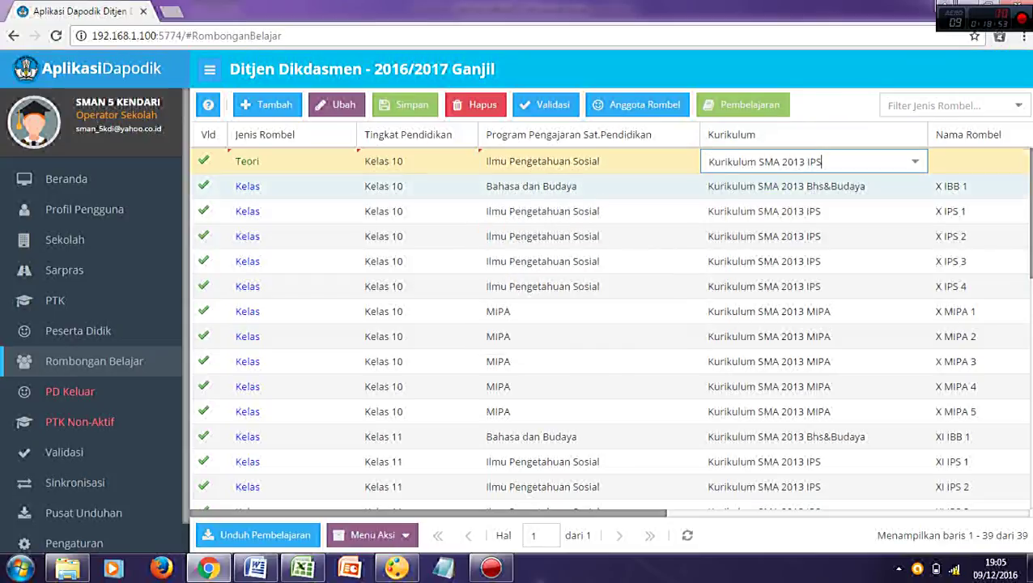
pyautogui.press('Tab')
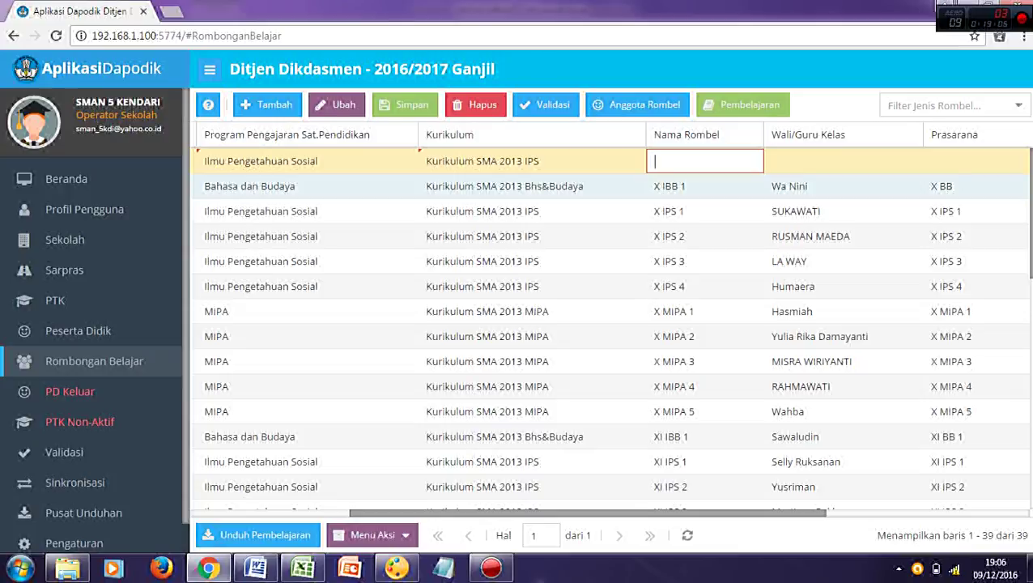
# Name the new rombel X IBB 1 TEORI 1
pyautogui.write('X')
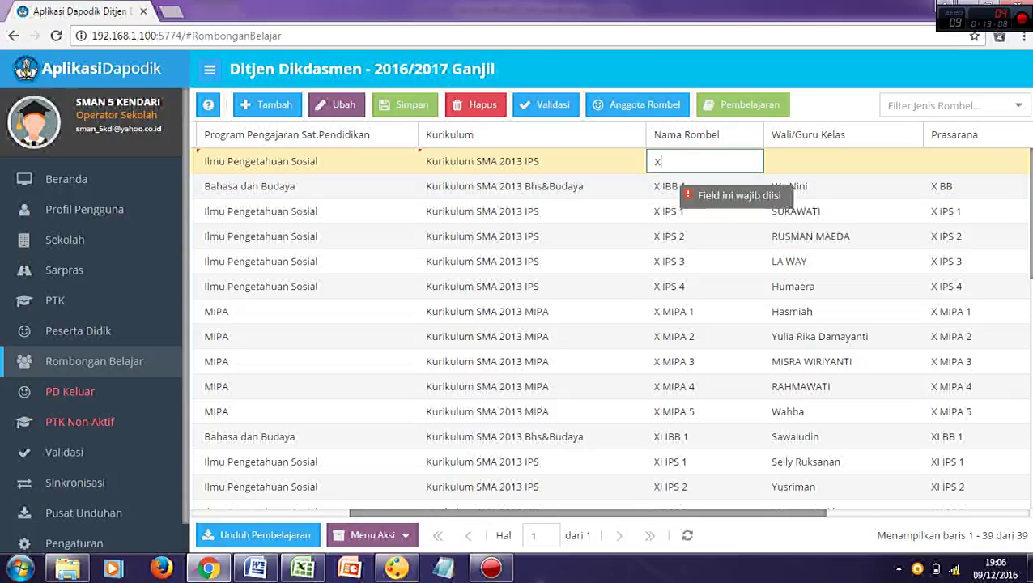
pyautogui.write(' IBB T')
pyautogui.press('BackSpace')
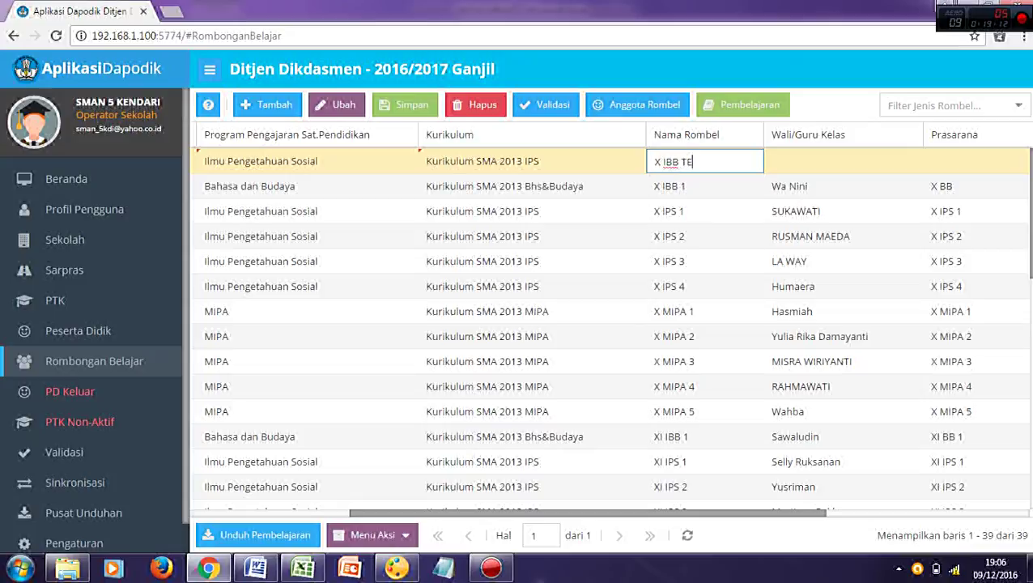
pyautogui.write('1 TEORI 1')
pyautogui.press('Tab')
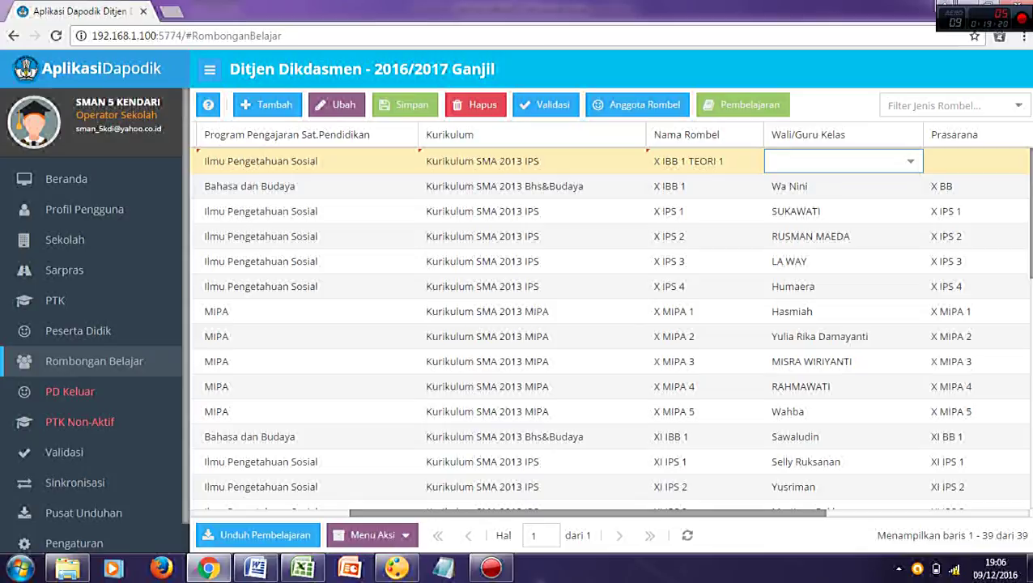
# Leave Wali/Guru Kelas empty, set the rombel's Prasarana to X BB and save the rombel
pyautogui.press('Tab')
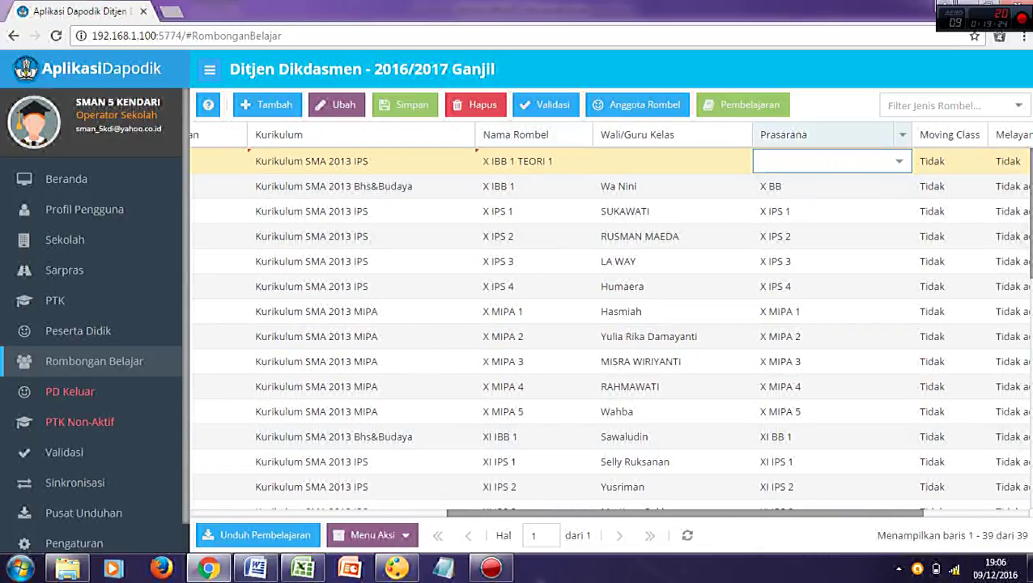
pyautogui.click(899, 161)
pyautogui.scroll(1, 879, 200)
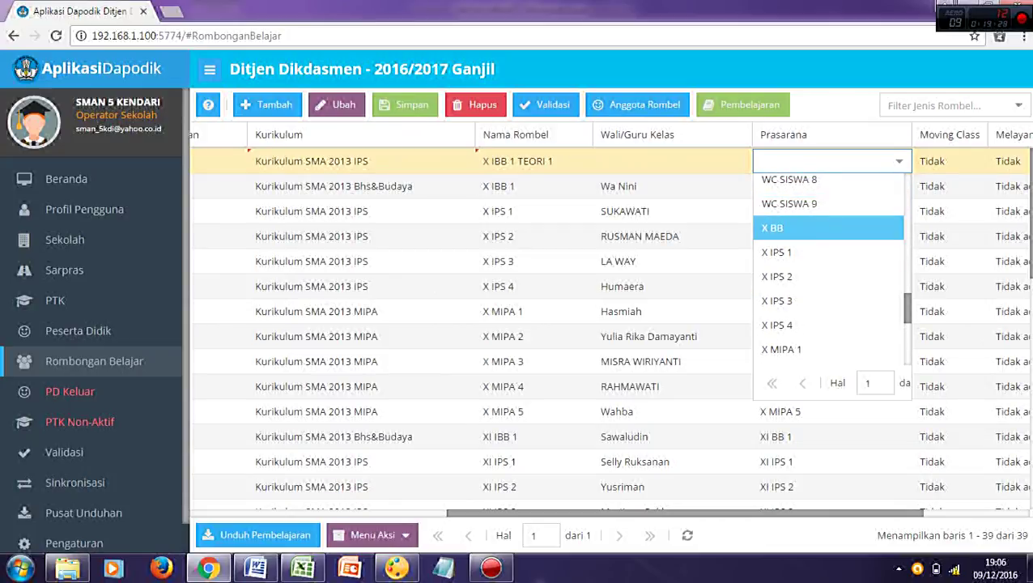
pyautogui.click(802, 228)
pyautogui.click(405, 105)
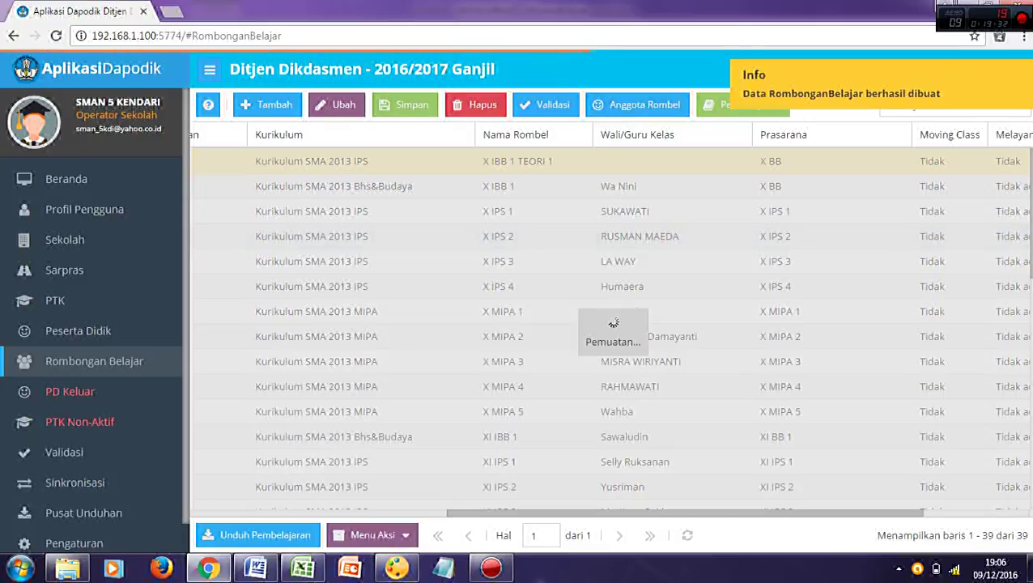
# Copy all members of rombel X IBB 1 into X IBB 1 TEORI 1 and close the Anggota Rombel window
pyautogui.scroll(-8, 608, 324)
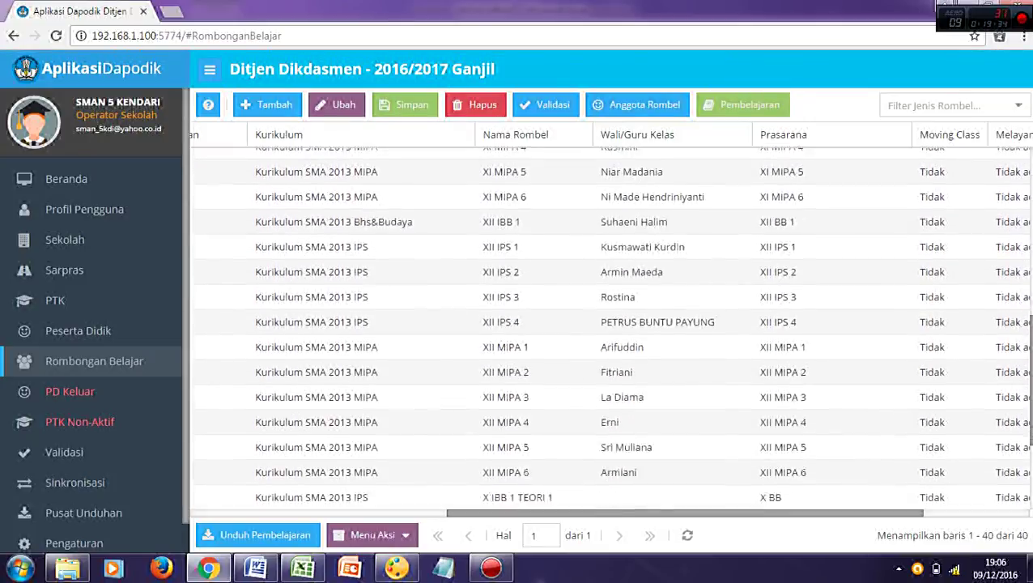
pyautogui.click(533, 321)
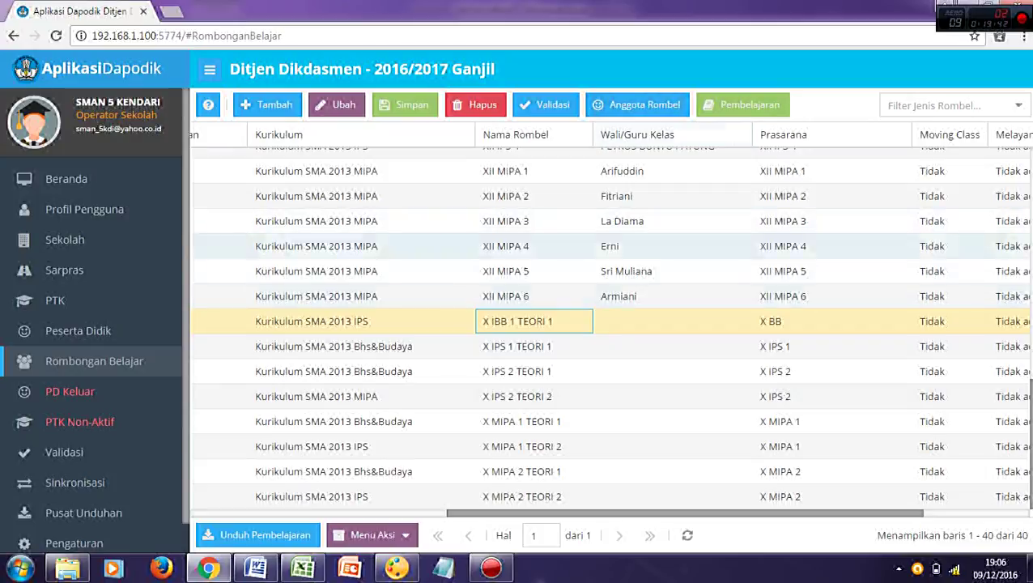
pyautogui.click(638, 106)
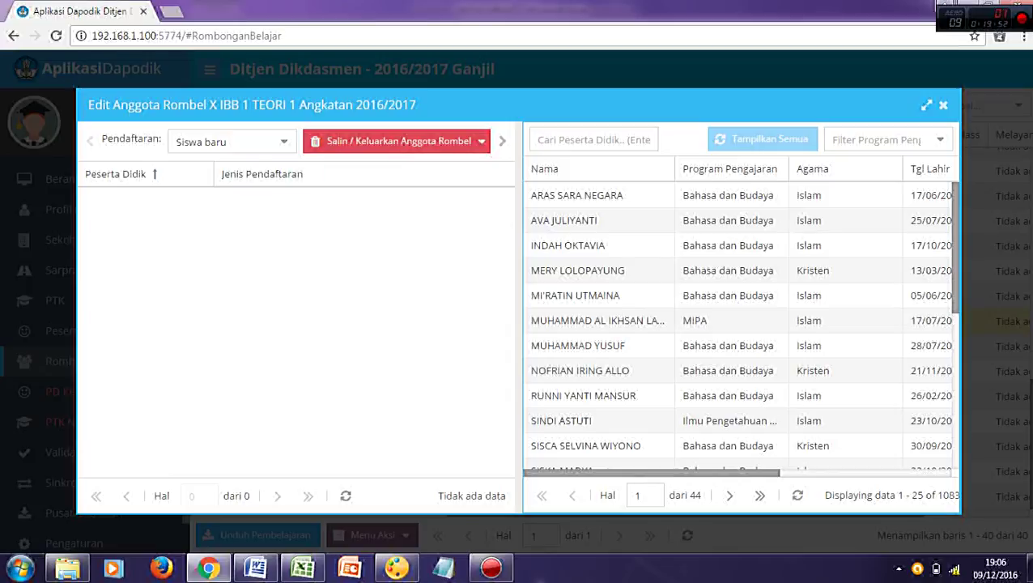
pyautogui.click(397, 141)
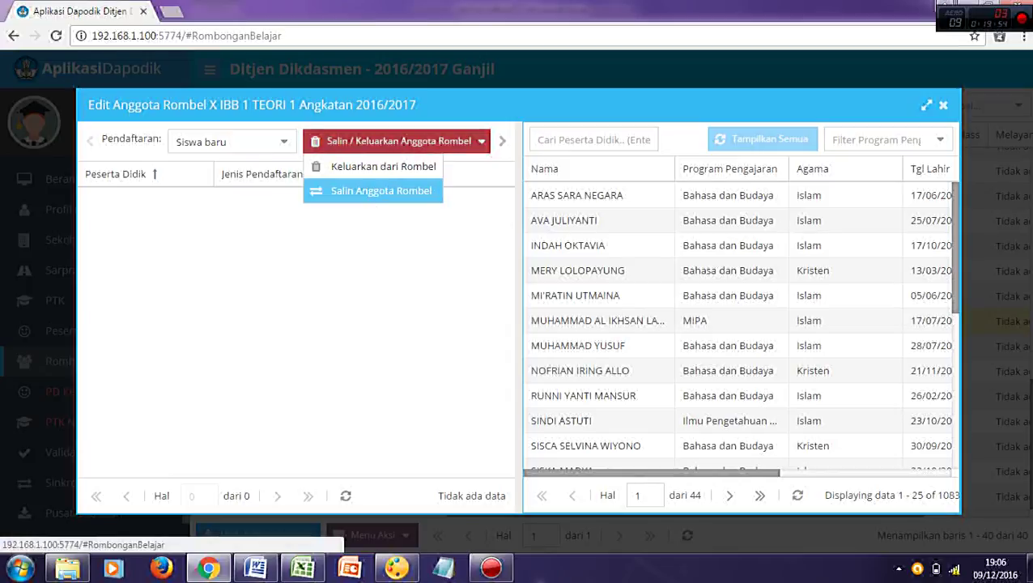
pyautogui.click(376, 191)
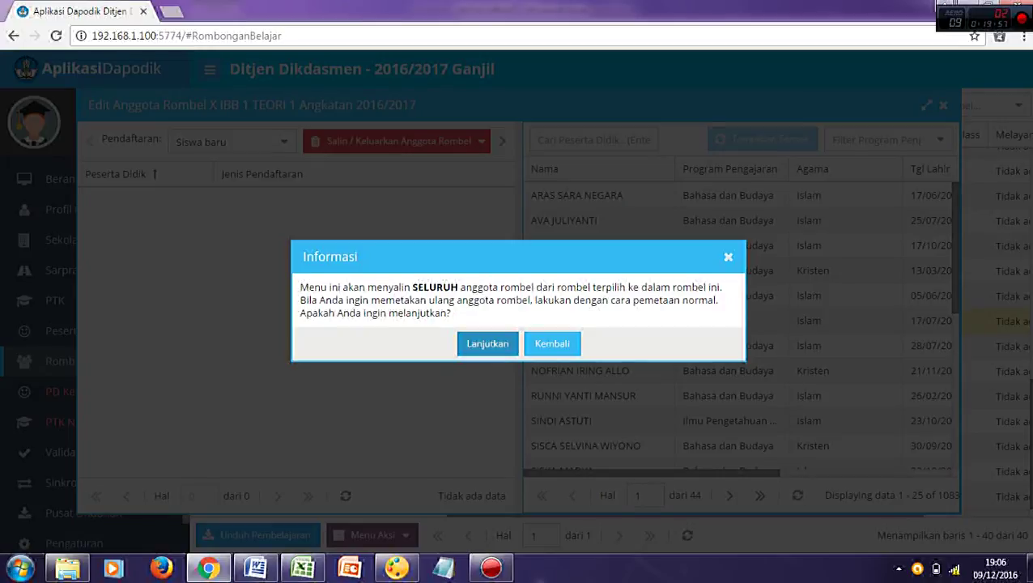
pyautogui.click(488, 344)
pyautogui.click(687, 302)
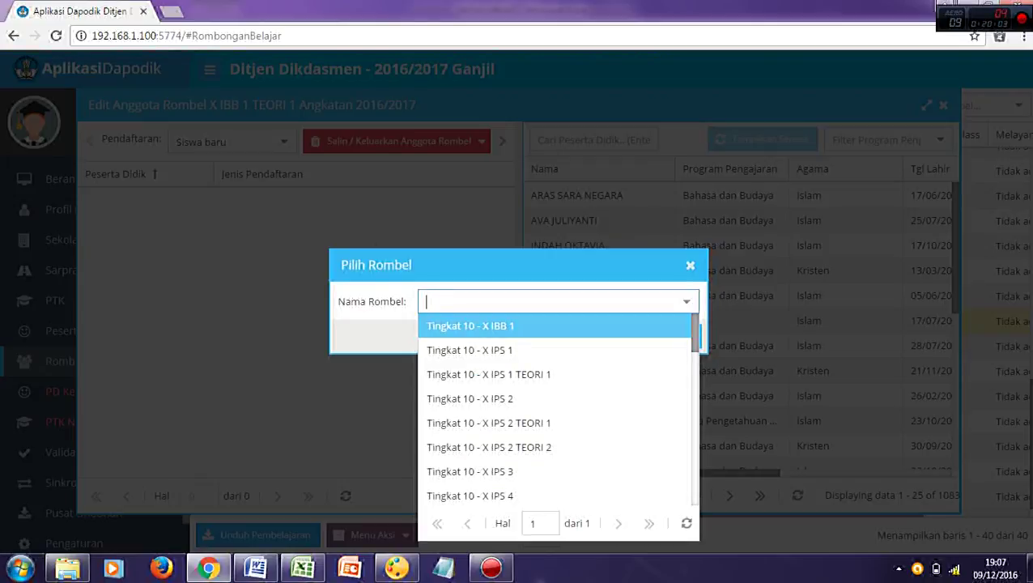
pyautogui.press('Return')
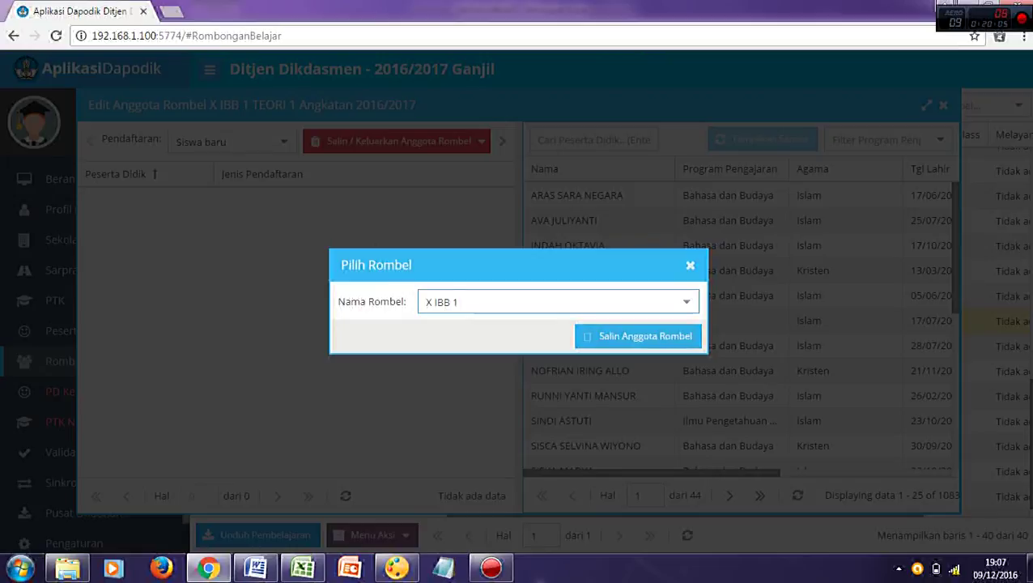
pyautogui.press('Return')
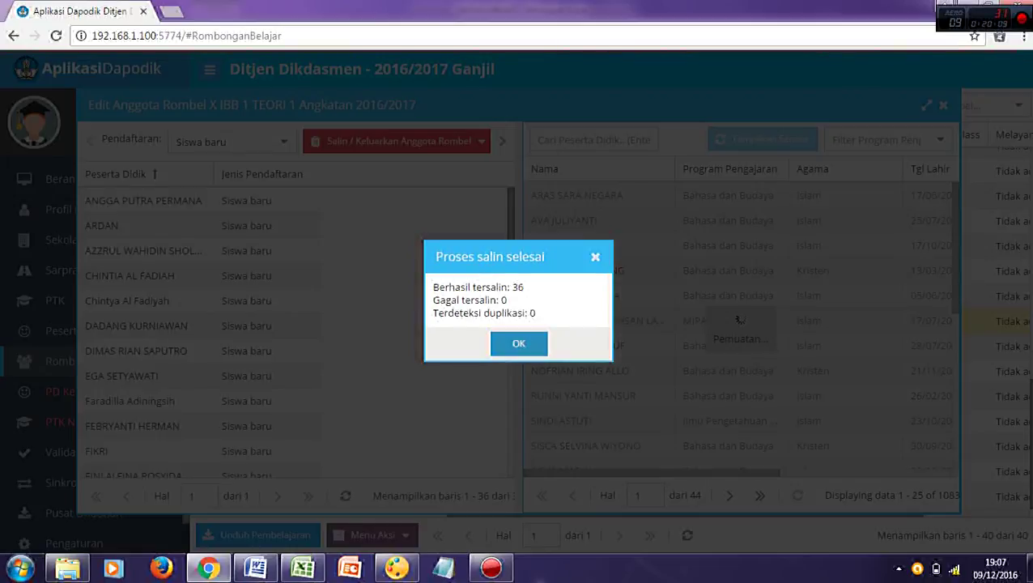
pyautogui.click(519, 343)
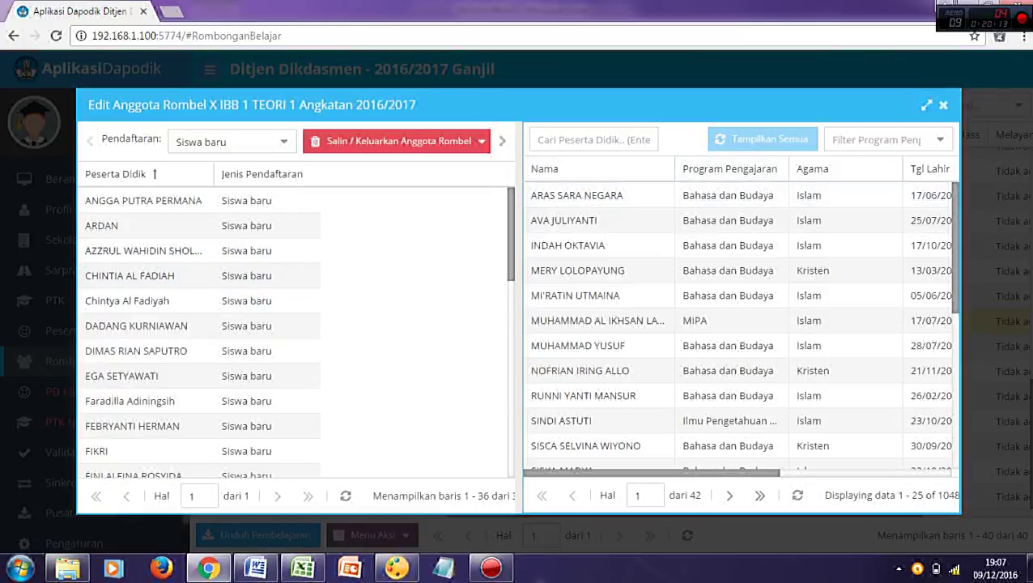
pyautogui.click(942, 104)
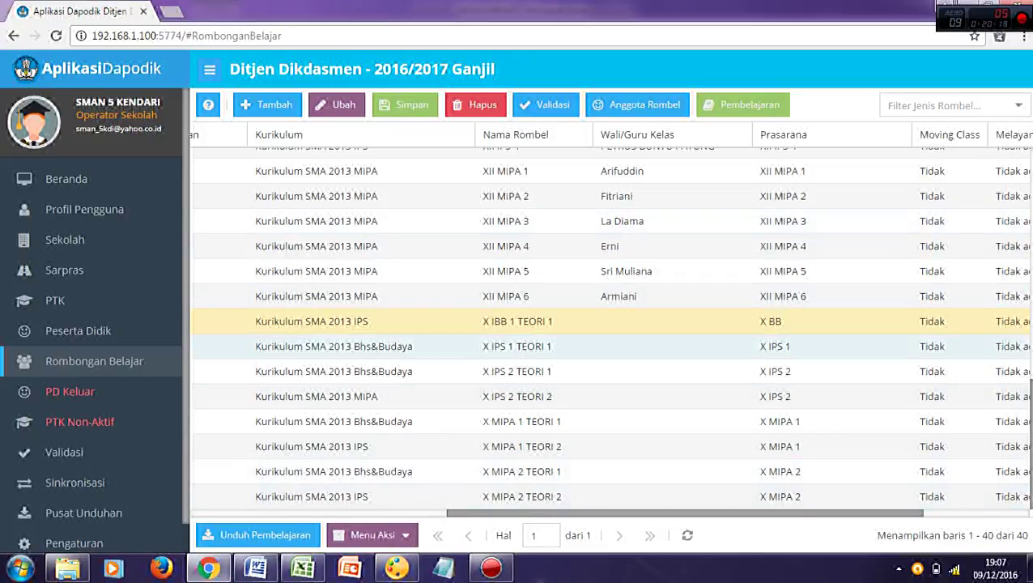
# Check the Ekonomi row's curriculum and class X BB hours in Excel and return to Aplikasi Dapodik
pyautogui.hotkey('alt', 'Tab')
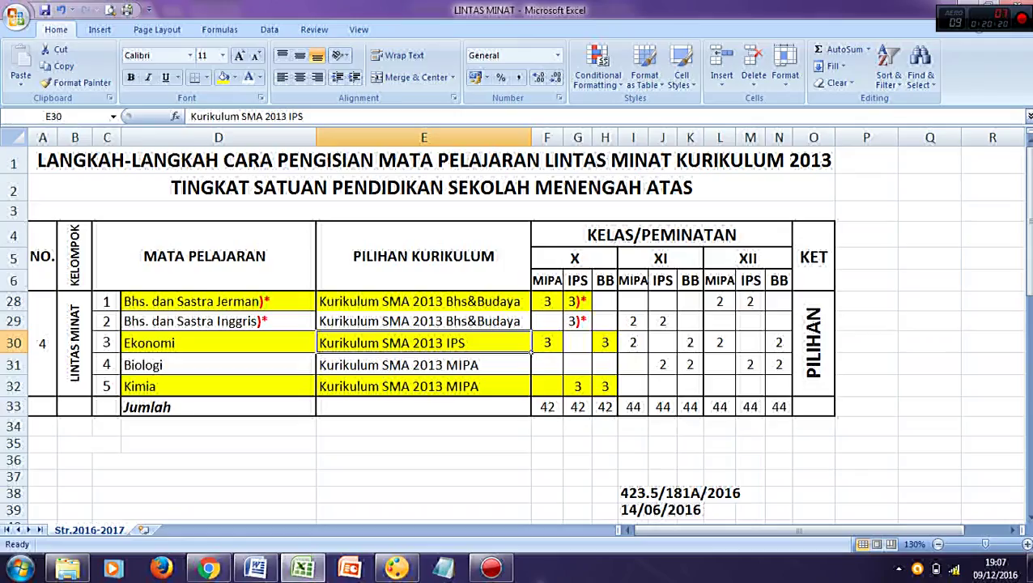
pyautogui.moveTo(218, 342); pyautogui.dragTo(423, 342)
pyautogui.moveTo(532, 349); pyautogui.dragTo(607, 344)
pyautogui.hotkey('alt', 'Tab')
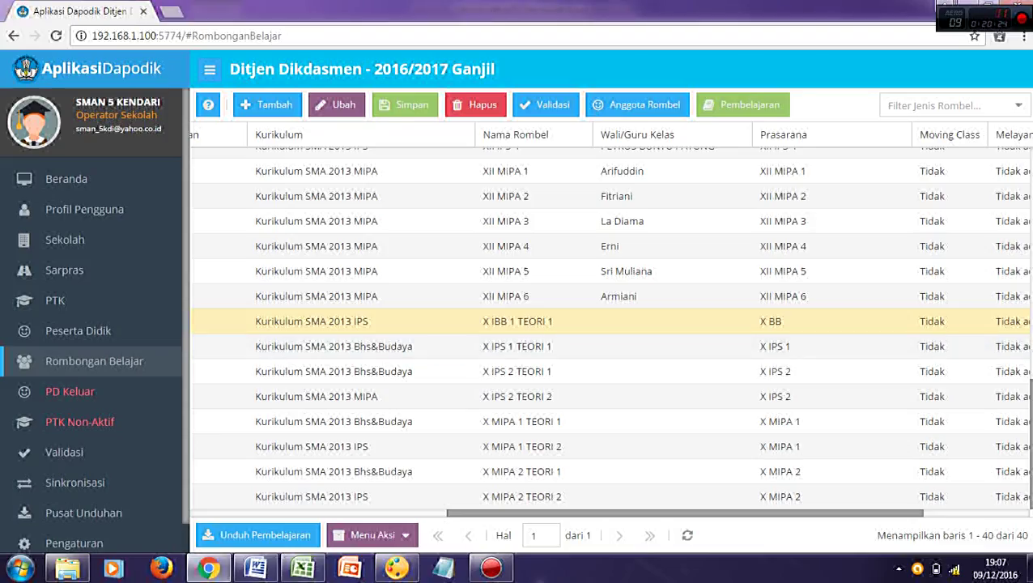
# Open the Pembelajaran of X IBB 1 TEORI 1 and add an entry with the Matpel Peminatan allocation
pyautogui.click(533, 320)
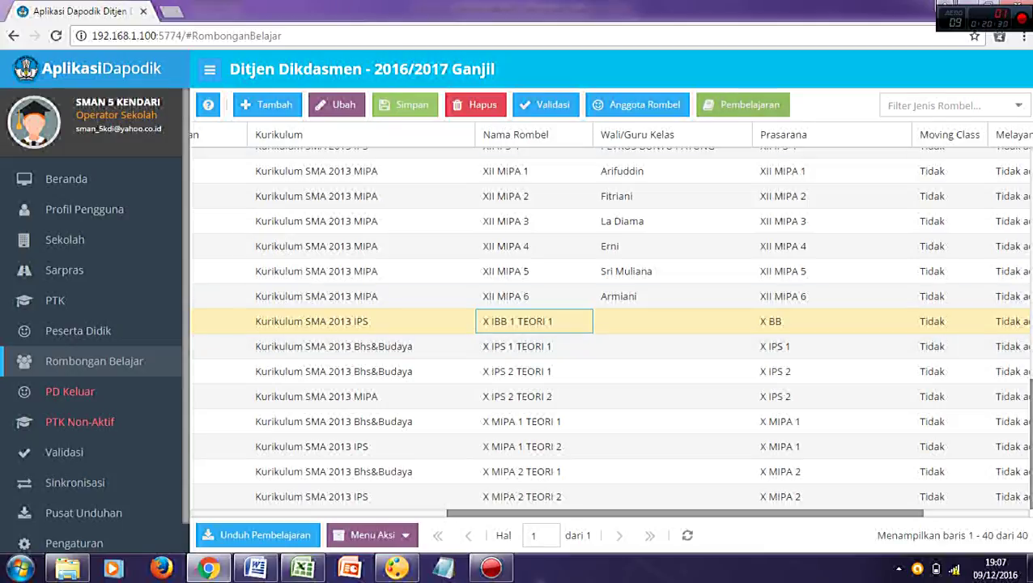
pyautogui.click(743, 105)
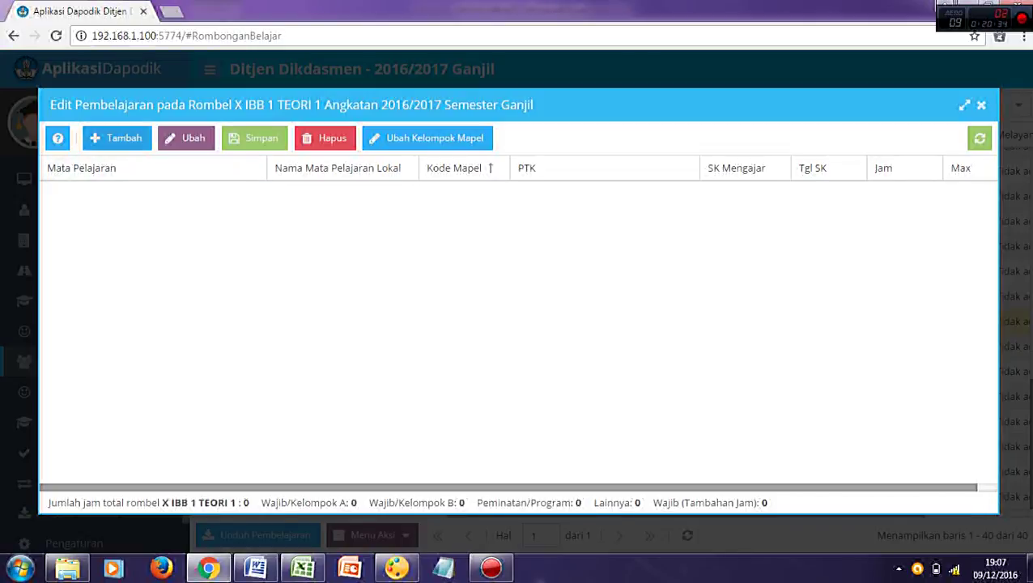
pyautogui.click(118, 138)
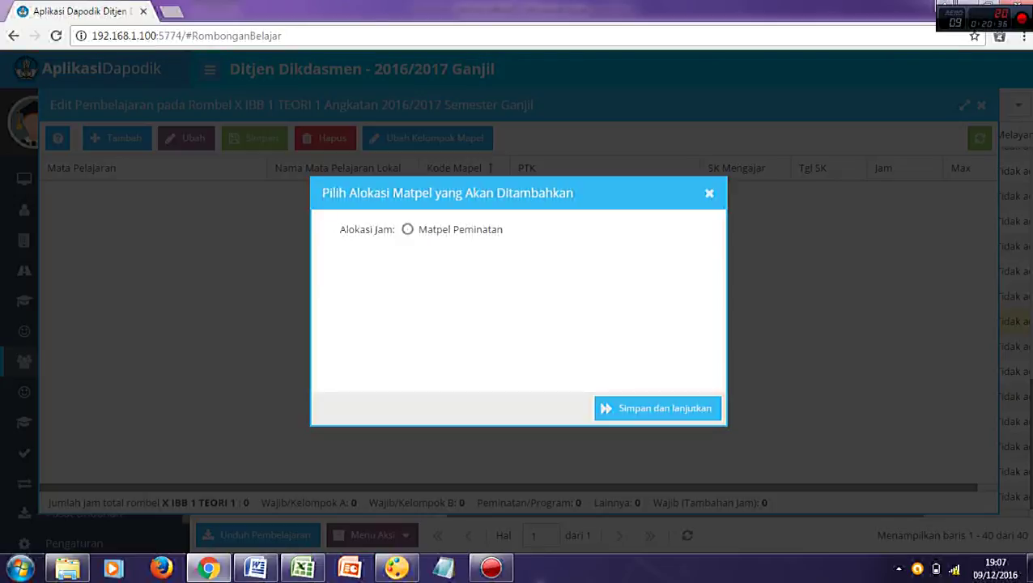
pyautogui.click(657, 408)
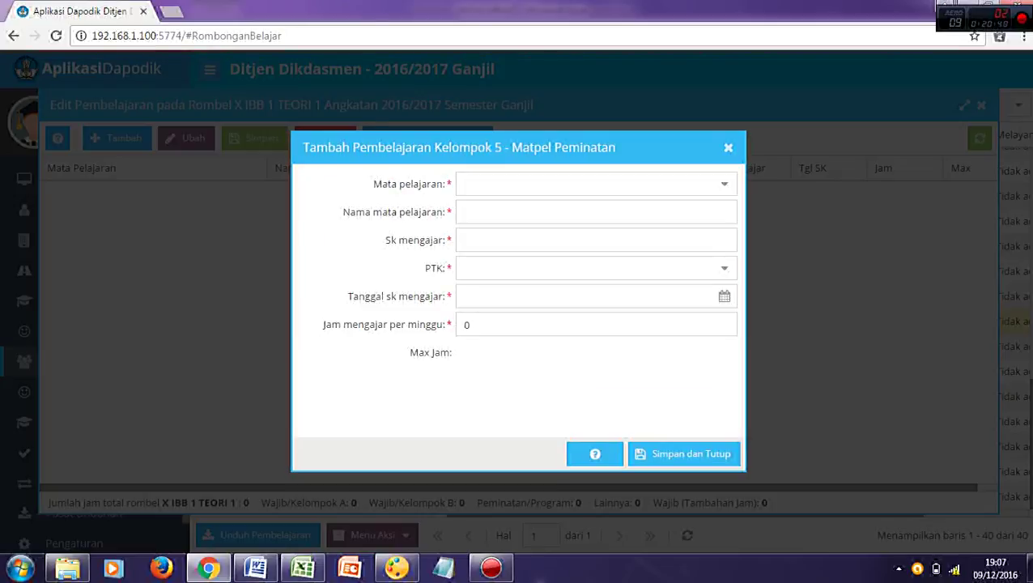
# Set Mata pelajaran to 401250100 - Ekonomi and Nama mata pelajaran to EKONOMI
pyautogui.click(724, 184)
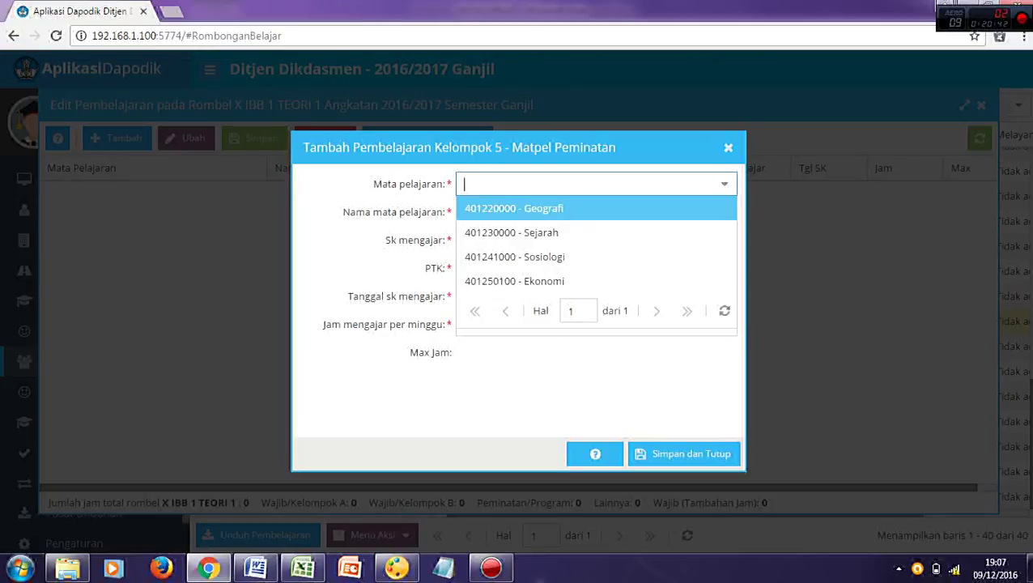
pyautogui.click(514, 281)
pyautogui.click(596, 212)
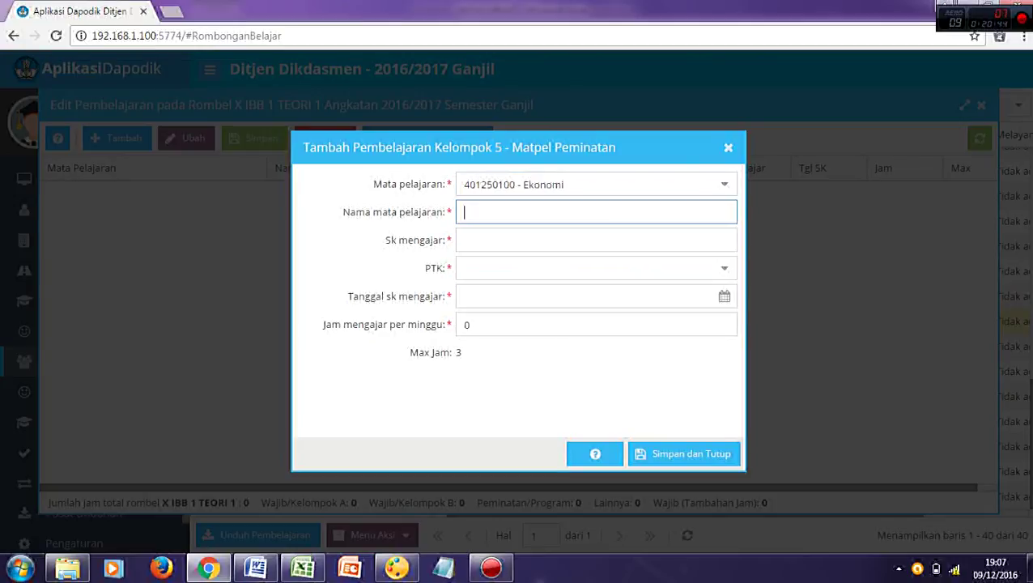
pyautogui.write('EKONOMI')
pyautogui.press('Tab')
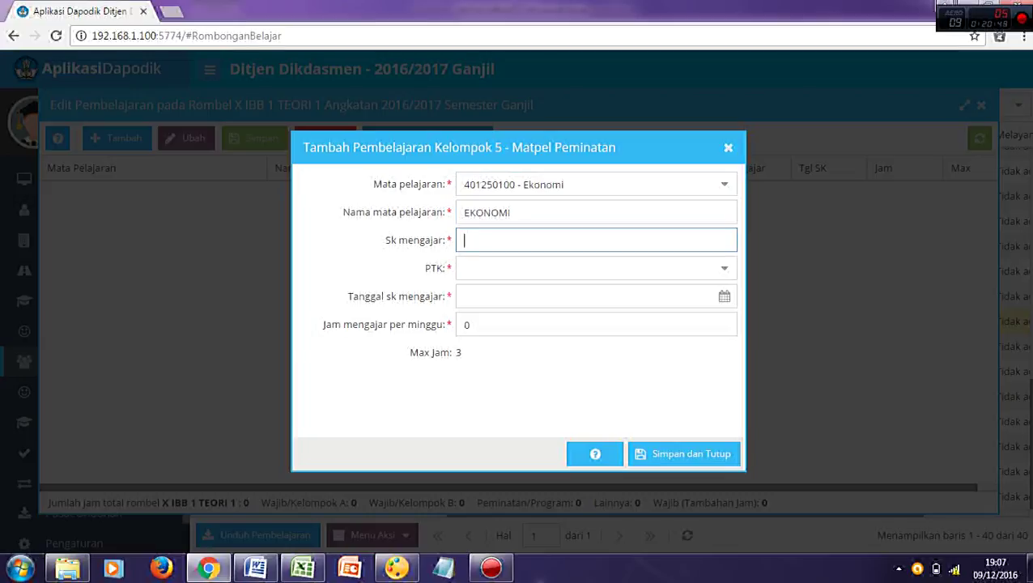
# Copy the decree number 423.5/181A/2016 from Excel into the Sk mengajar field in Aplikasi Dapodik
pyautogui.hotkey('alt', 'Tab')
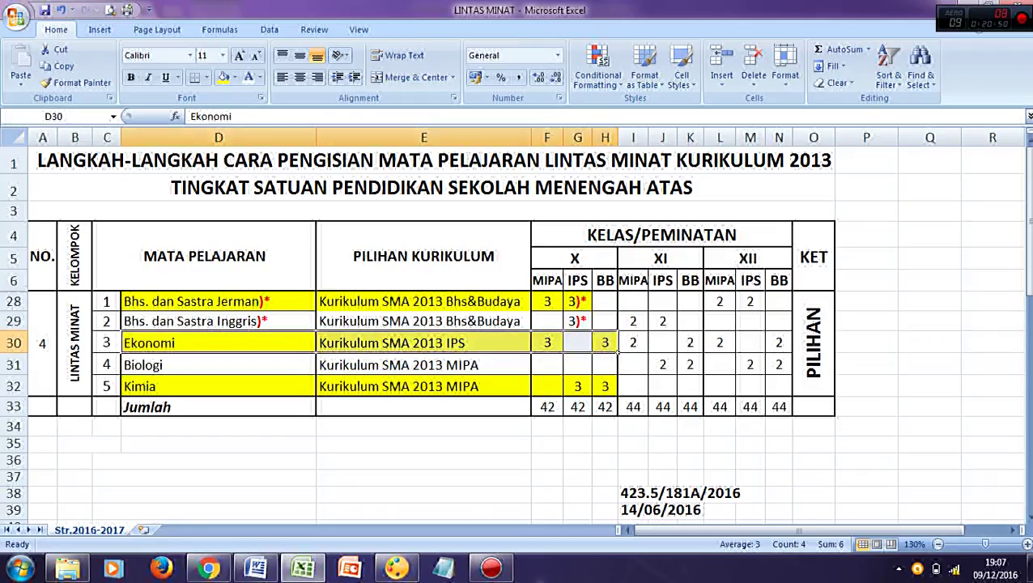
pyautogui.click(632, 492)
pyautogui.hotkey('ctrl', 'c')
pyautogui.hotkey('alt', 'Tab')
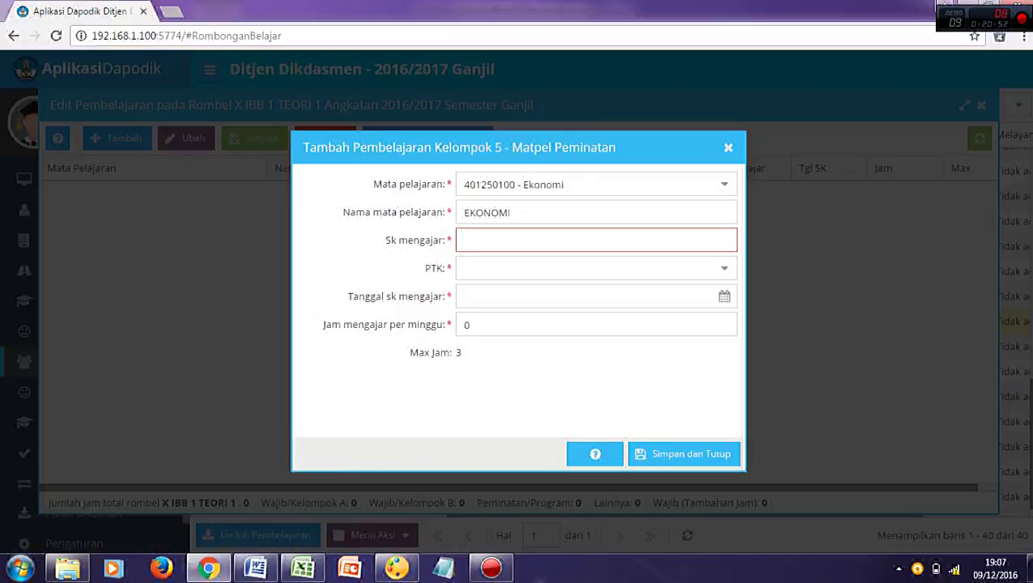
pyautogui.hotkey('ctrl', 'v')
pyautogui.press('Tab')
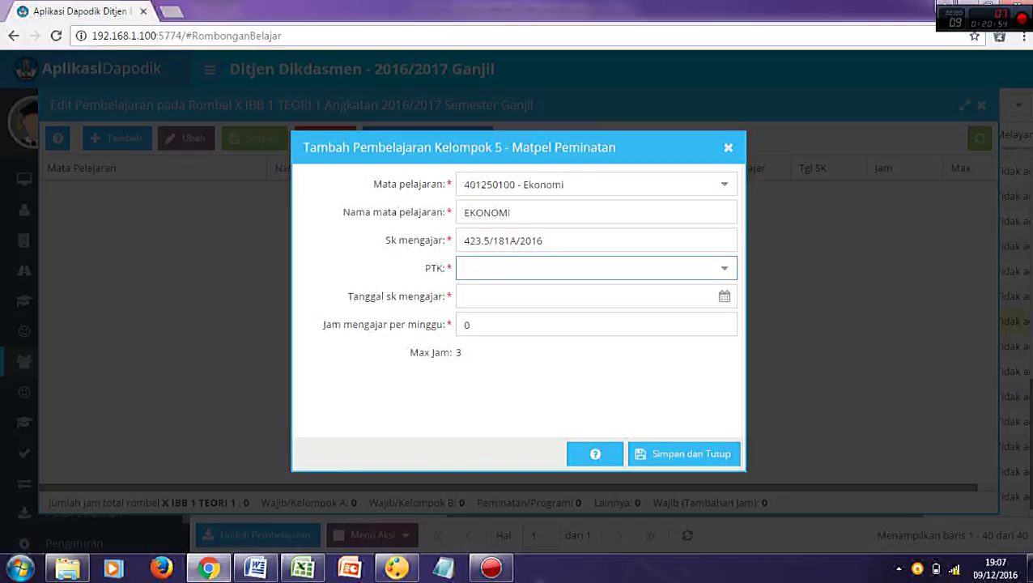
# Search for the Ekonomi teacher by name and select them as the PTK
pyautogui.write('MADE')
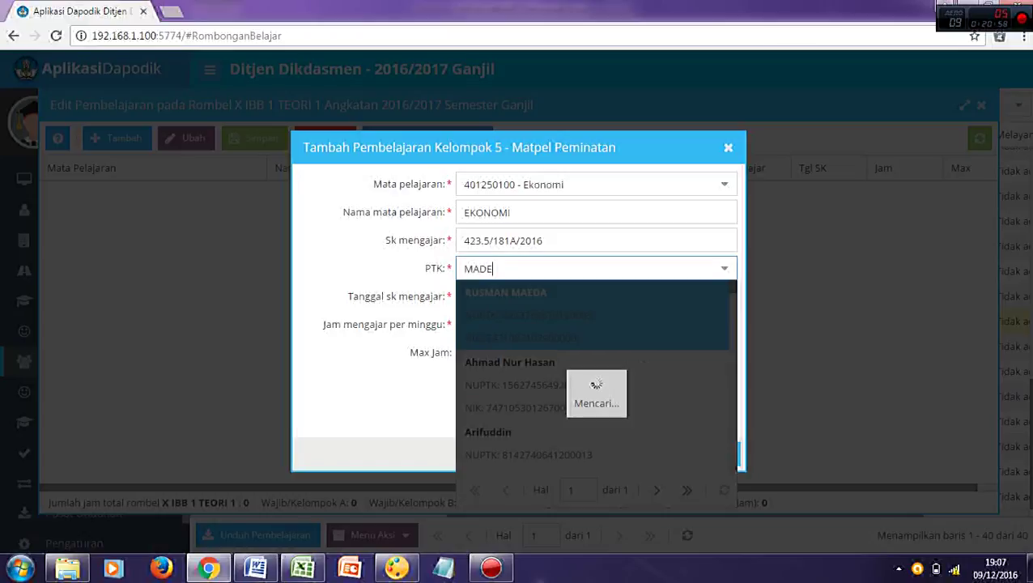
pyautogui.press('Return')
pyautogui.press('Tab')
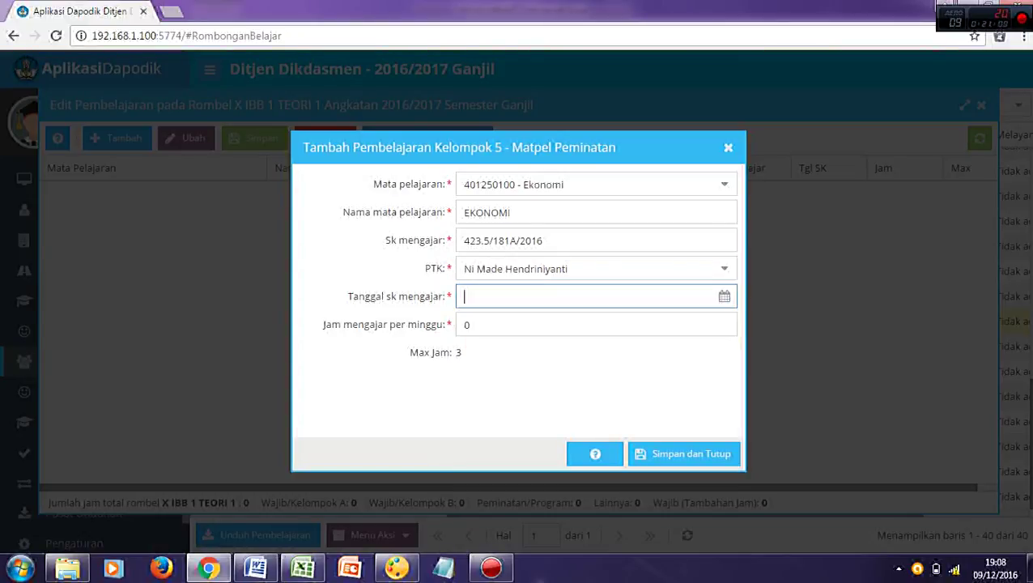
# Copy the decree date 14/06/2016 from Excel into the Tanggal sk mengajar field in Aplikasi Dapodik
pyautogui.hotkey('alt', 'Tab')
pyautogui.press('Down')
pyautogui.hotkey('ctrl', 'c')
pyautogui.hotkey('alt', 'Tab')
pyautogui.hotkey('ctrl', 'v')
pyautogui.press('BackSpace')
# Check the class X BB hours for Ekonomi in Excel, set Jam mengajar per minggu to 3 and save the entry
pyautogui.hotkey('alt', 'Tab')
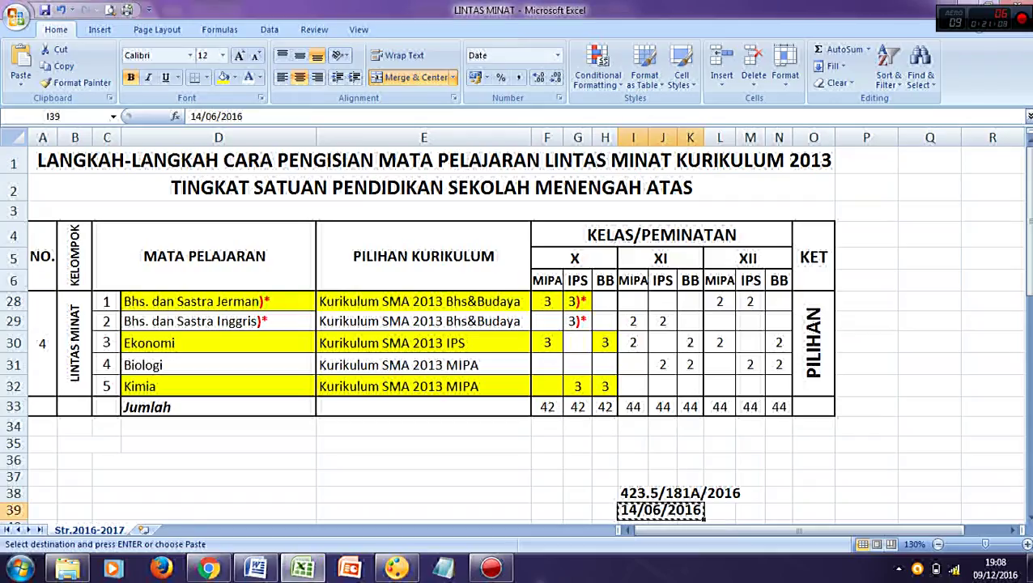
pyautogui.click(614, 345)
pyautogui.hotkey('alt', 'Tab')
pyautogui.click(469, 324)
pyautogui.doubleClick(467, 324)
pyautogui.write('3')
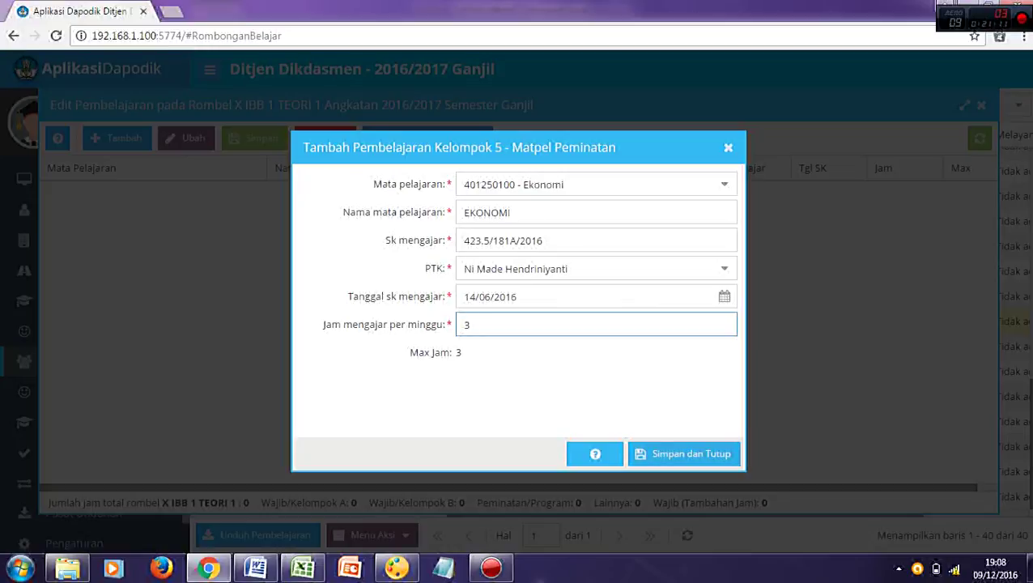
pyautogui.press('Return')
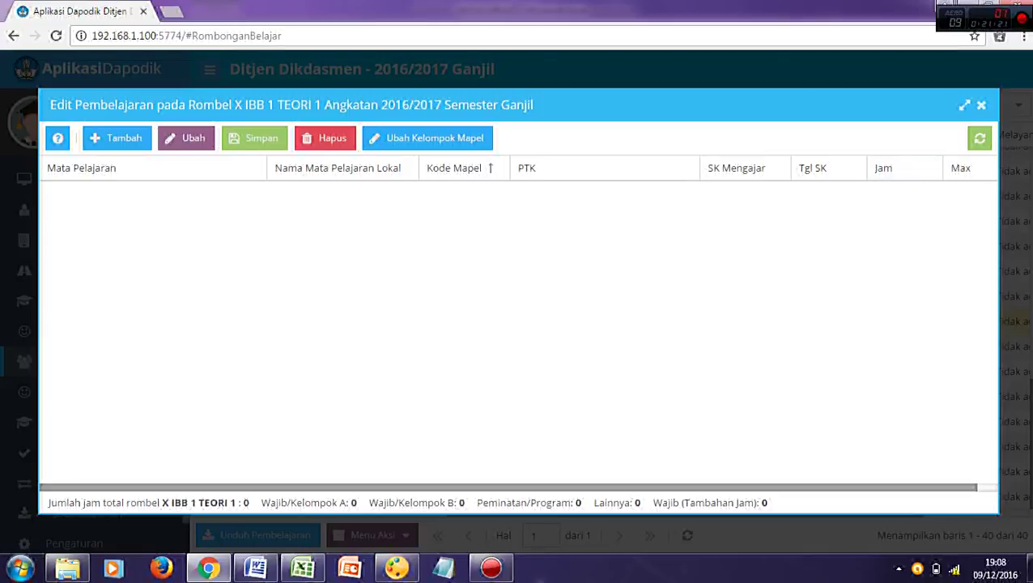
# Refresh the Pembelajaran list of X IBB 1 TEORI 1, check the Ekonomi entry and close the list
pyautogui.click(979, 137)
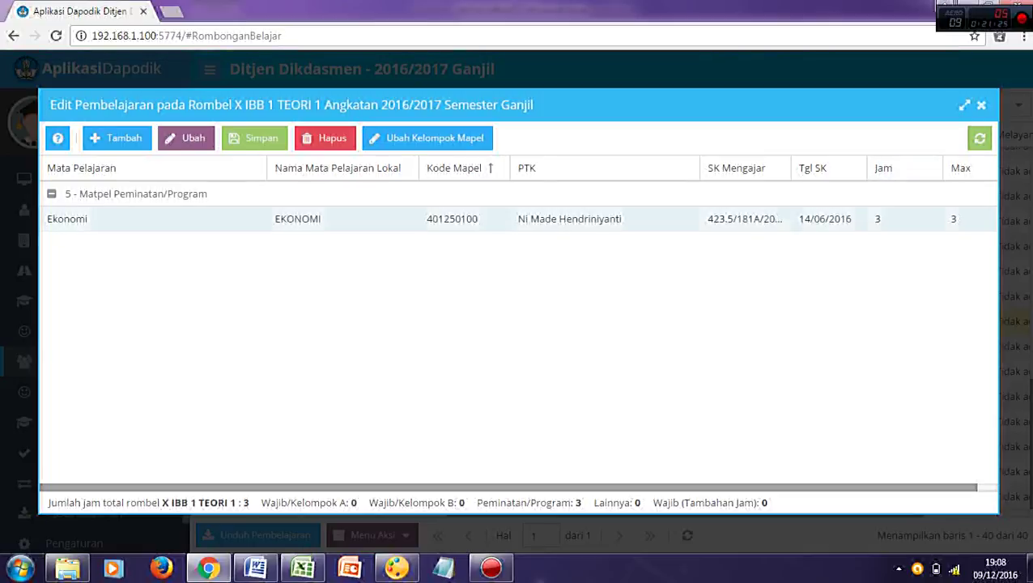
pyautogui.click(153, 219)
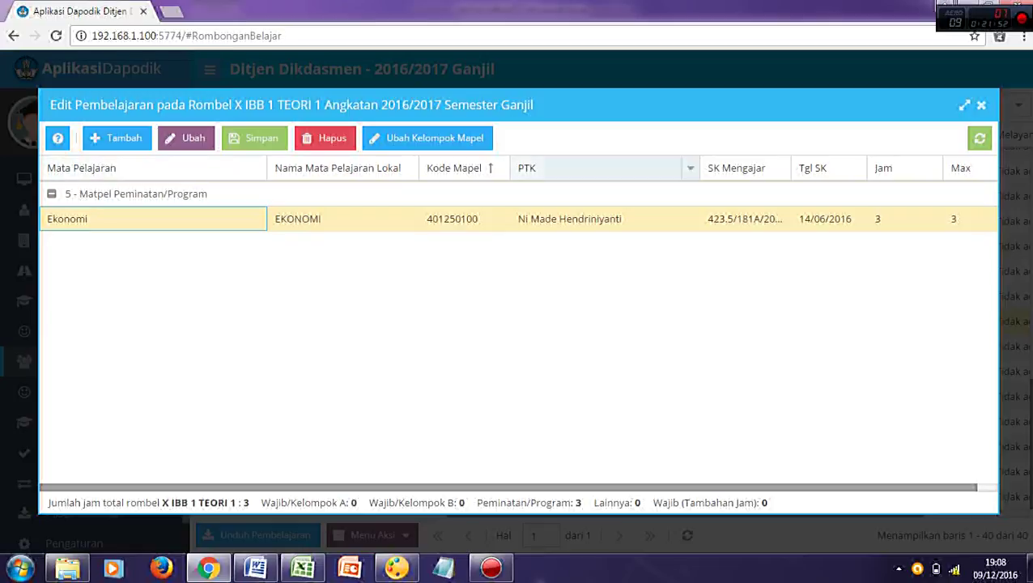
pyautogui.click(982, 106)
# Check the Kimia row in Excel, from the subject name and curriculum to the class X hours
pyautogui.scroll(7, 612, 324)
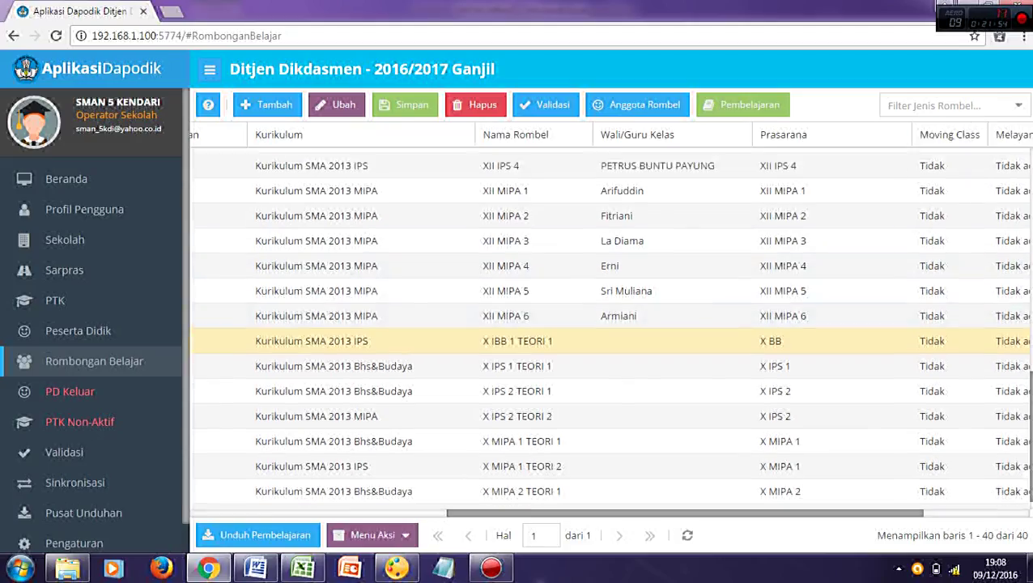
pyautogui.hscroll(-5, 611, 261)
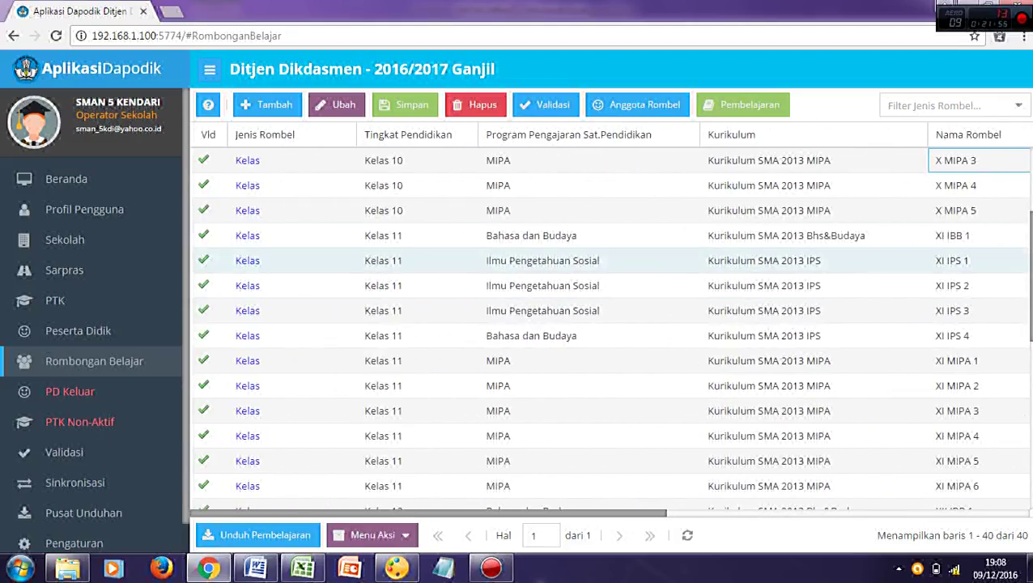
pyautogui.scroll(2, 611, 261)
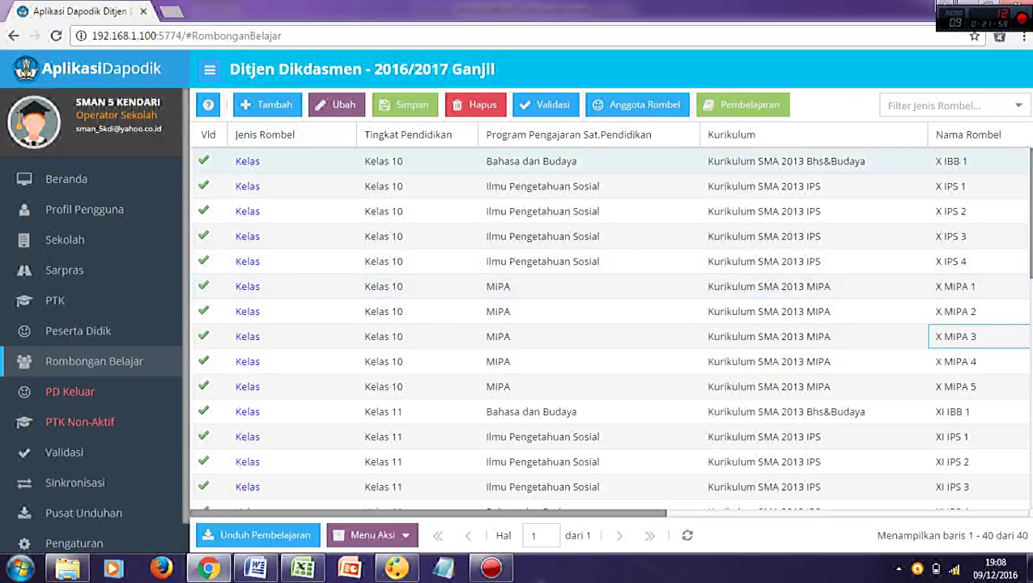
pyautogui.hotkey('alt', 'Tab')
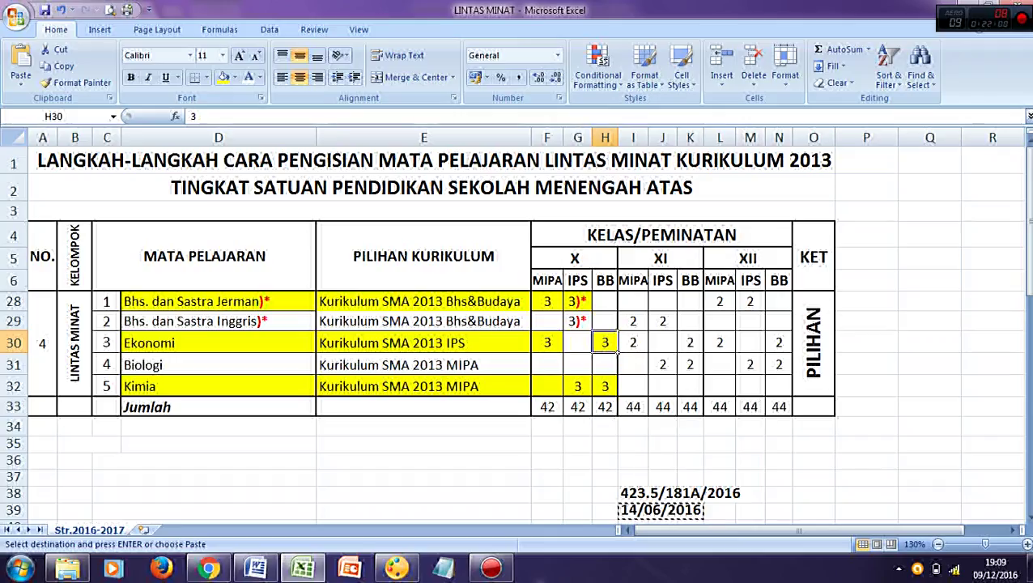
pyautogui.moveTo(162, 386); pyautogui.dragTo(531, 395)
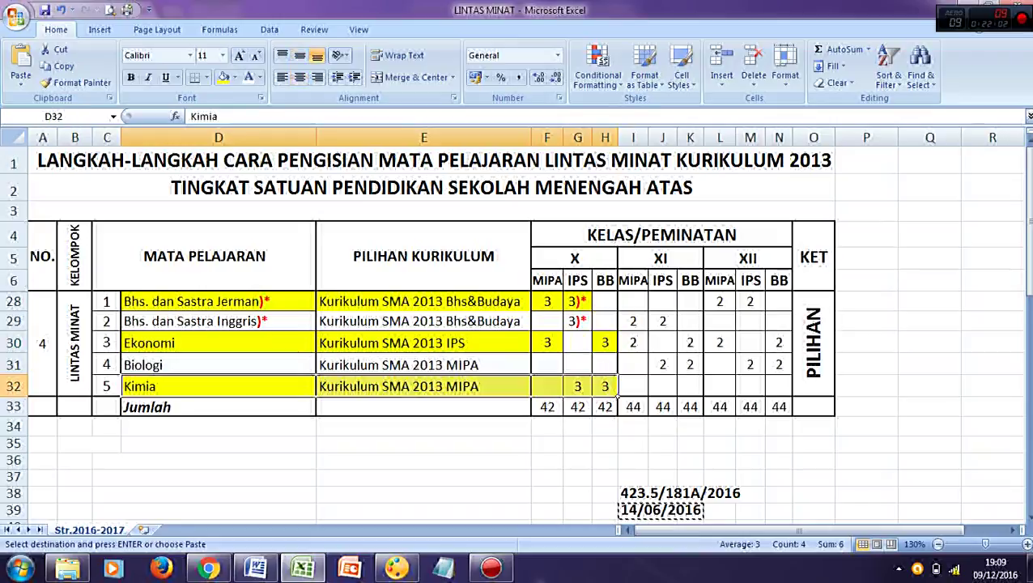
pyautogui.hotkey('alt', 'Tab')
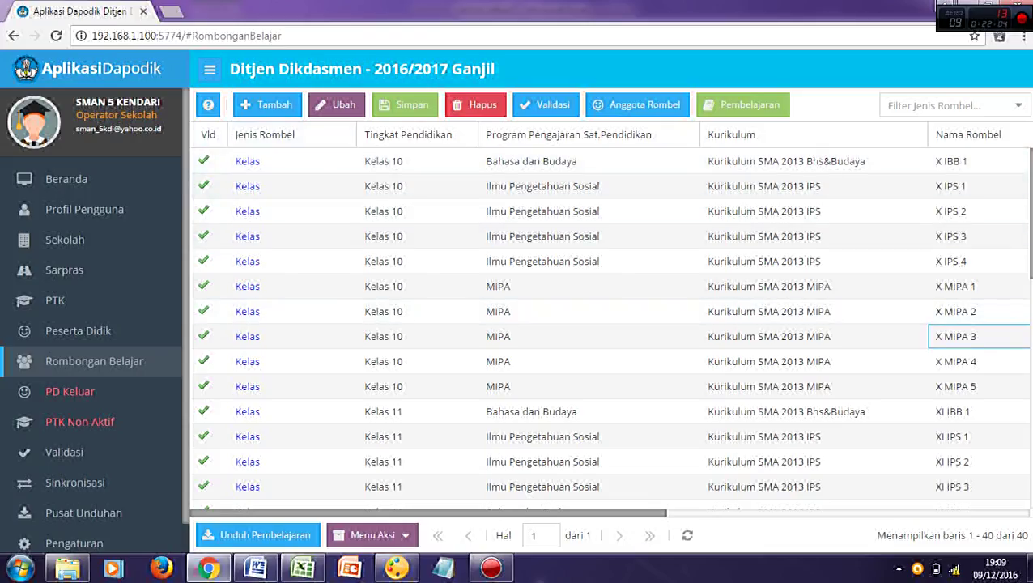
# Add a new rombel in Aplikasi Dapodik with Jenis Rombel Teori and Tingkat Pendidikan Kelas 10
pyautogui.click(267, 104)
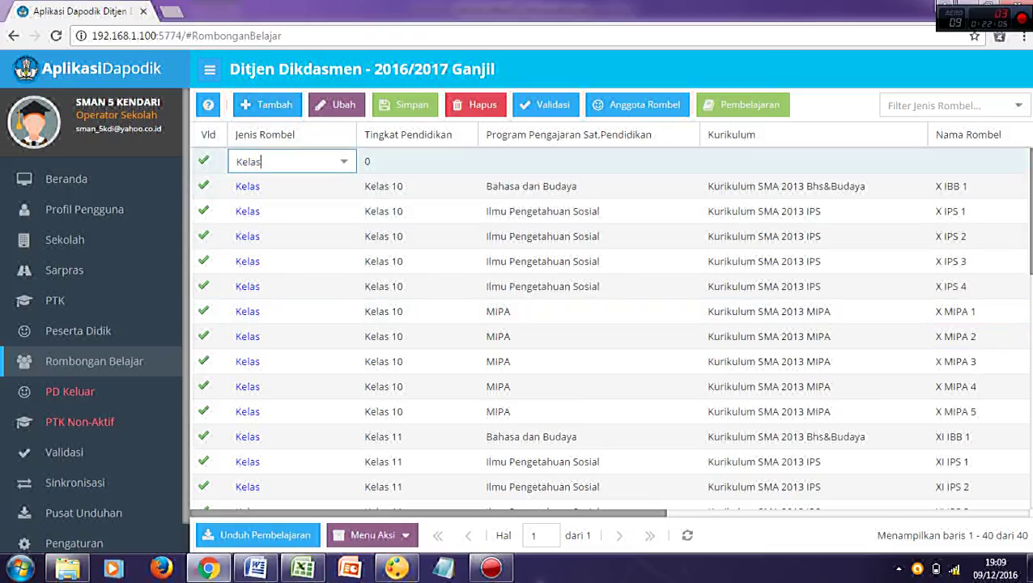
pyautogui.click(343, 162)
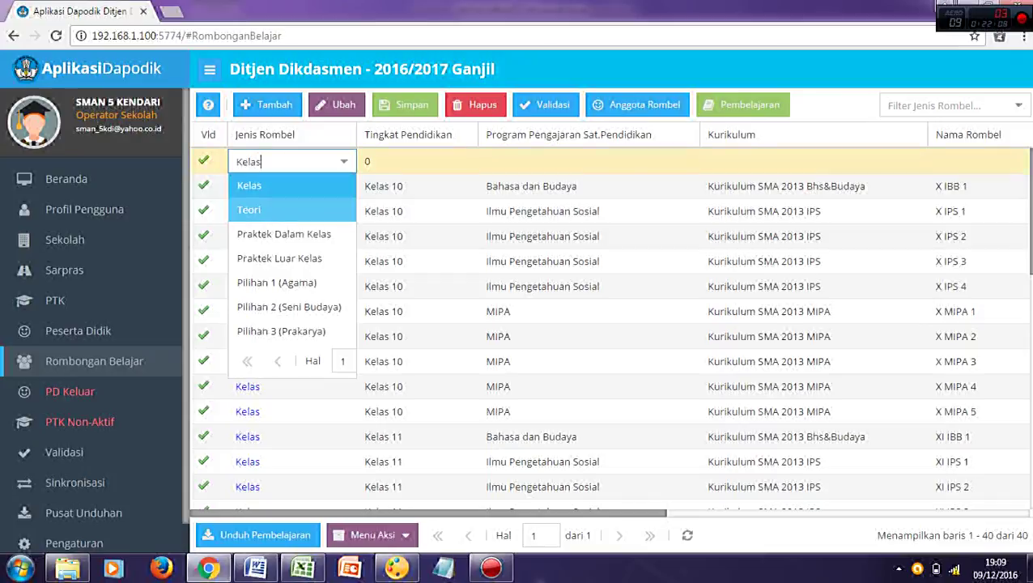
pyautogui.click(259, 210)
pyautogui.click(464, 161)
pyautogui.click(385, 185)
pyautogui.press('Tab')
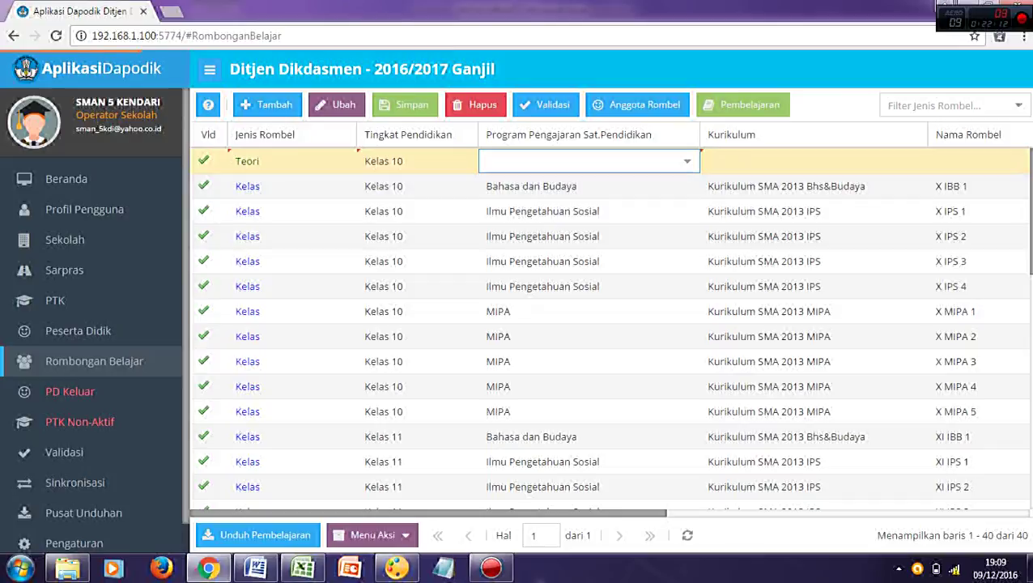
# Set the new rombel's Program Pengajaran to MIPA and its Kurikulum to Kurikulum SMA 2013 MIPA
pyautogui.hotkey('alt', 'Tab')
pyautogui.hotkey('alt', 'Tab')
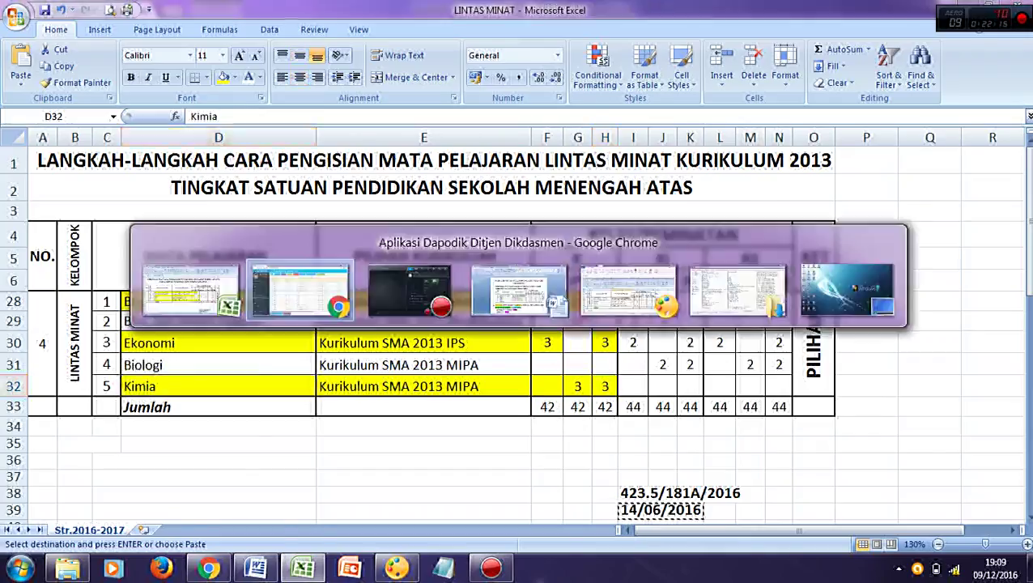
pyautogui.click(589, 161)
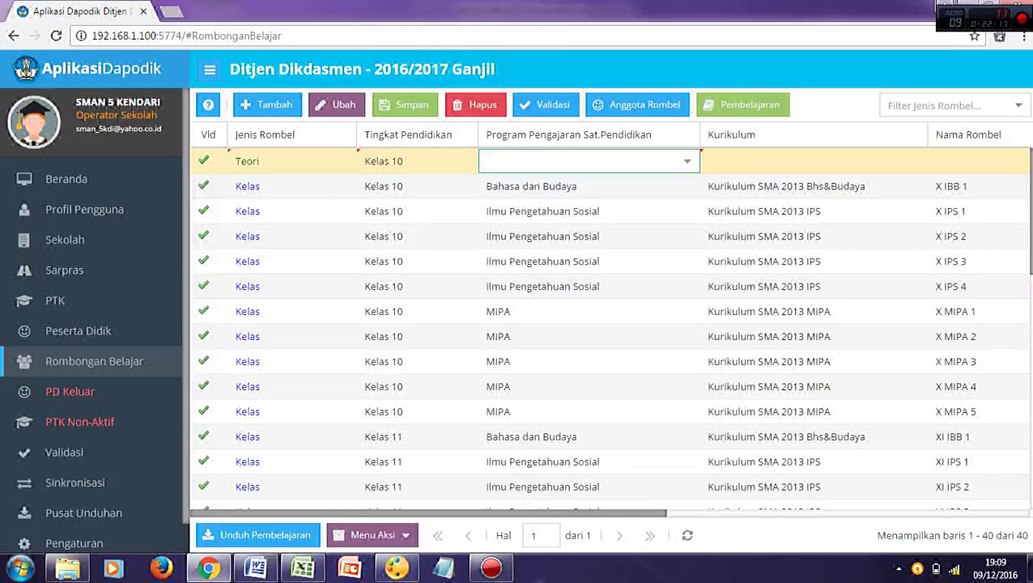
pyautogui.click(686, 161)
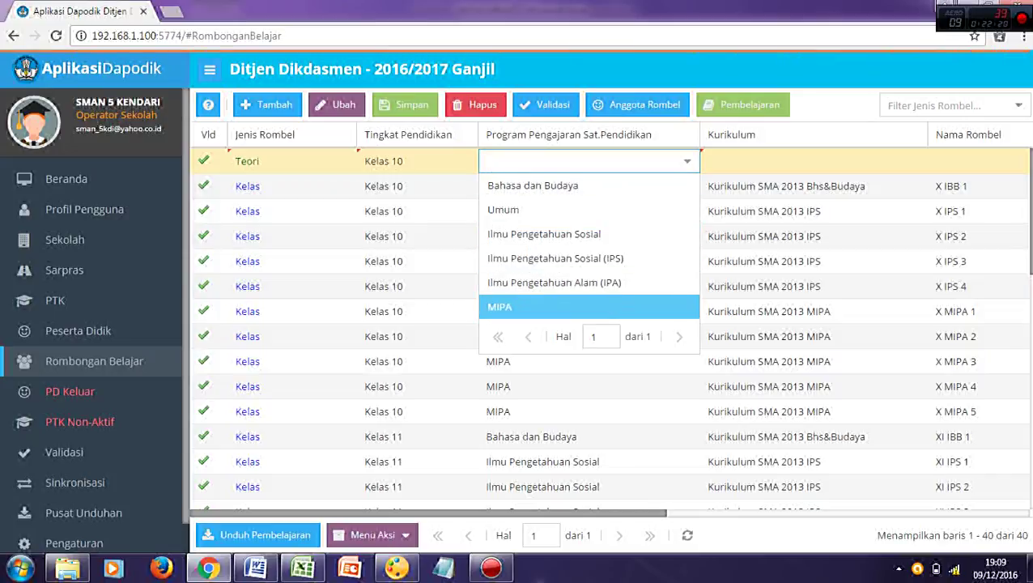
pyautogui.press('Return')
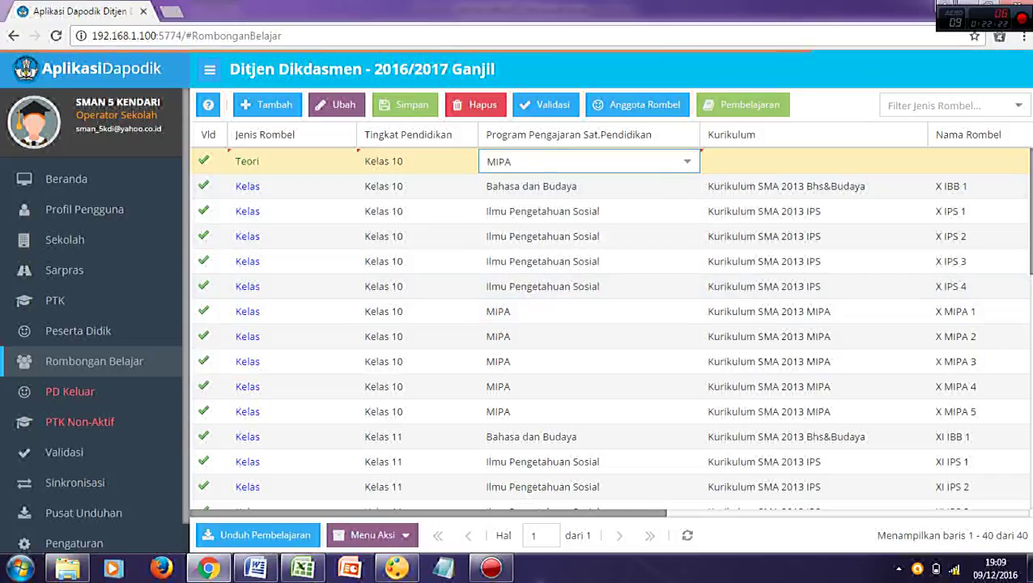
pyautogui.press('Tab')
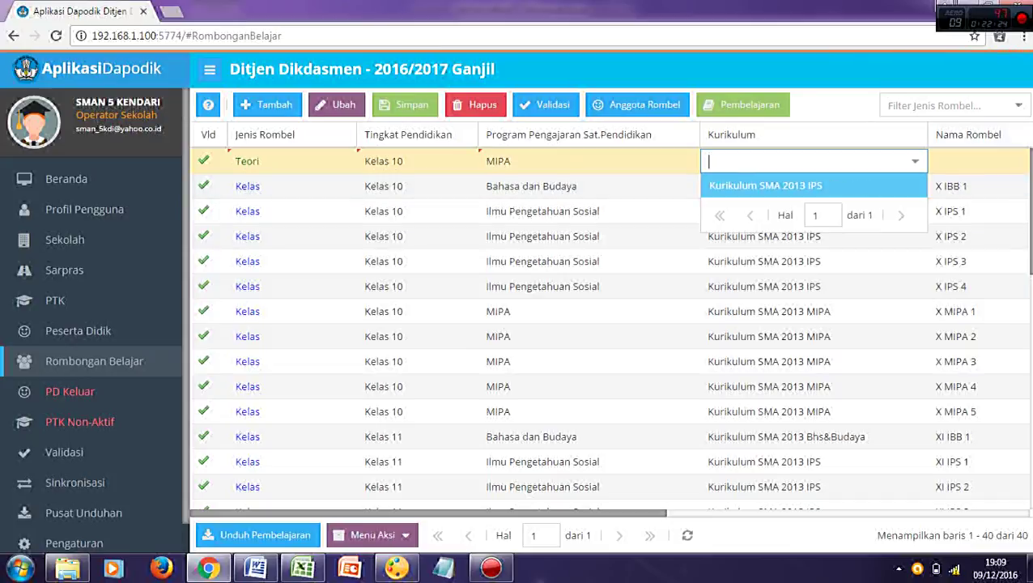
pyautogui.click(813, 185)
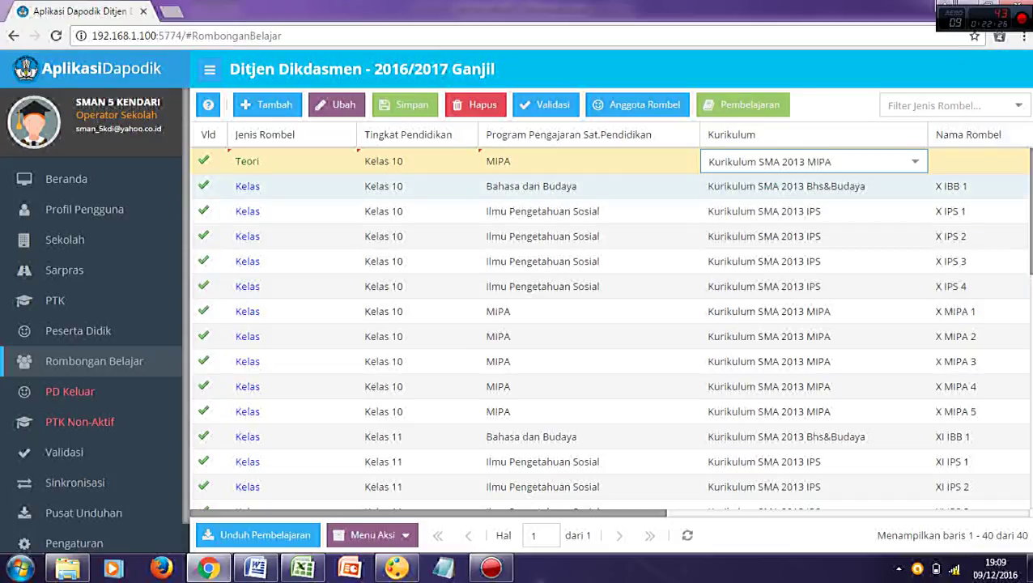
# Name the new rombel X IBB 1 TEORI 2, set its Prasarana to X BB and save it
pyautogui.press('Tab')
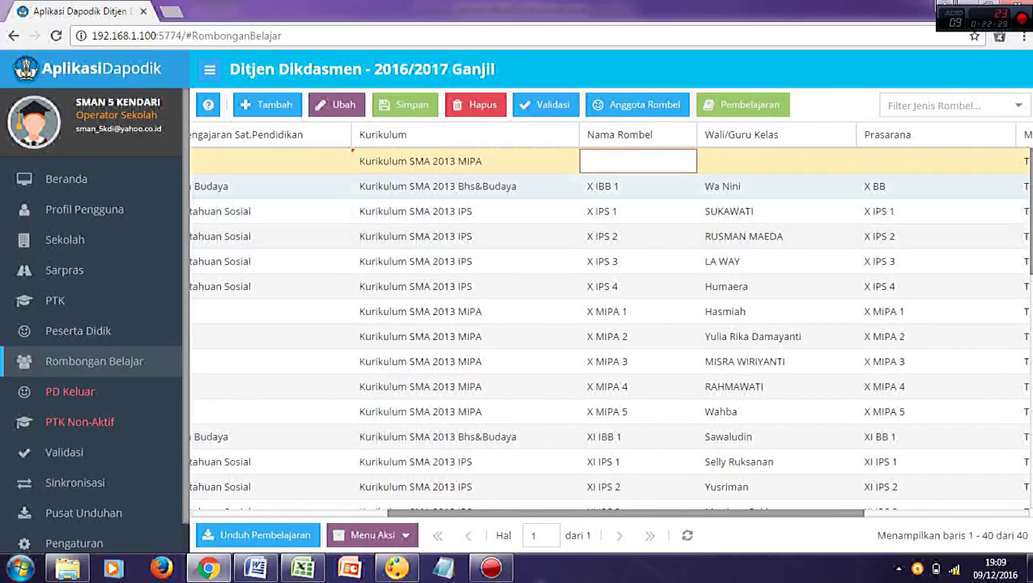
pyautogui.write('X')
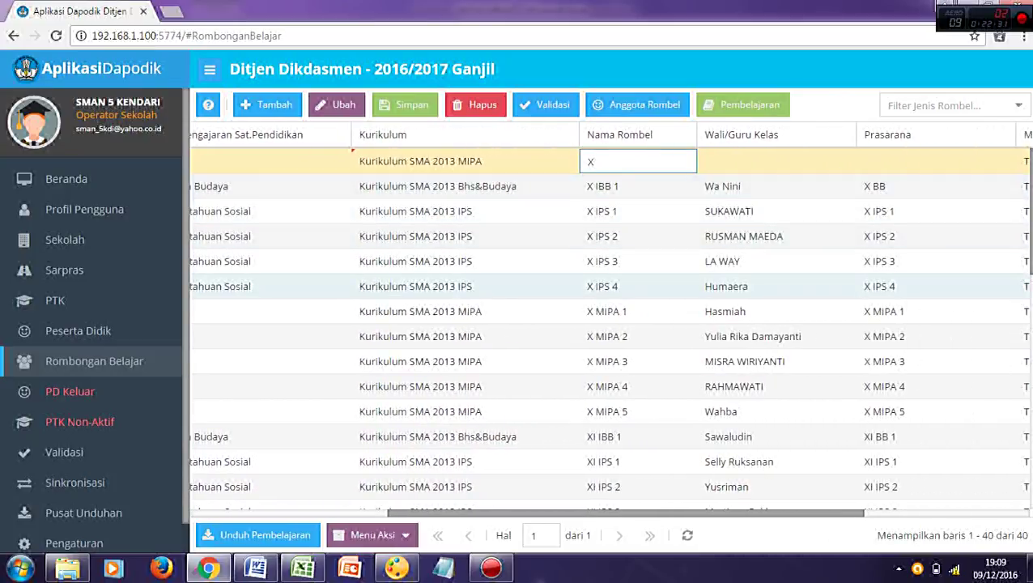
pyautogui.write(' IBB 1 TEORI 2')
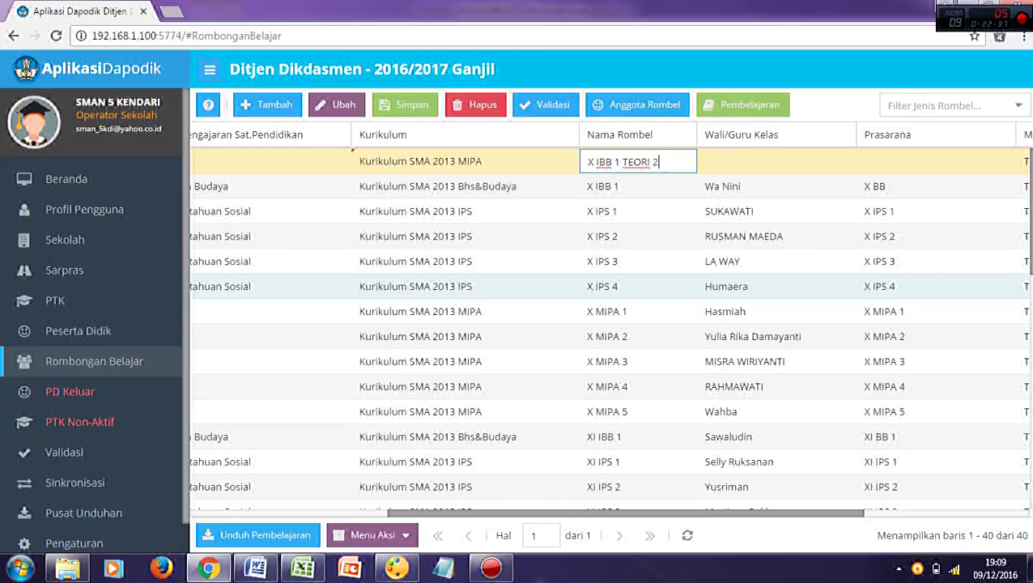
pyautogui.press('Tab')
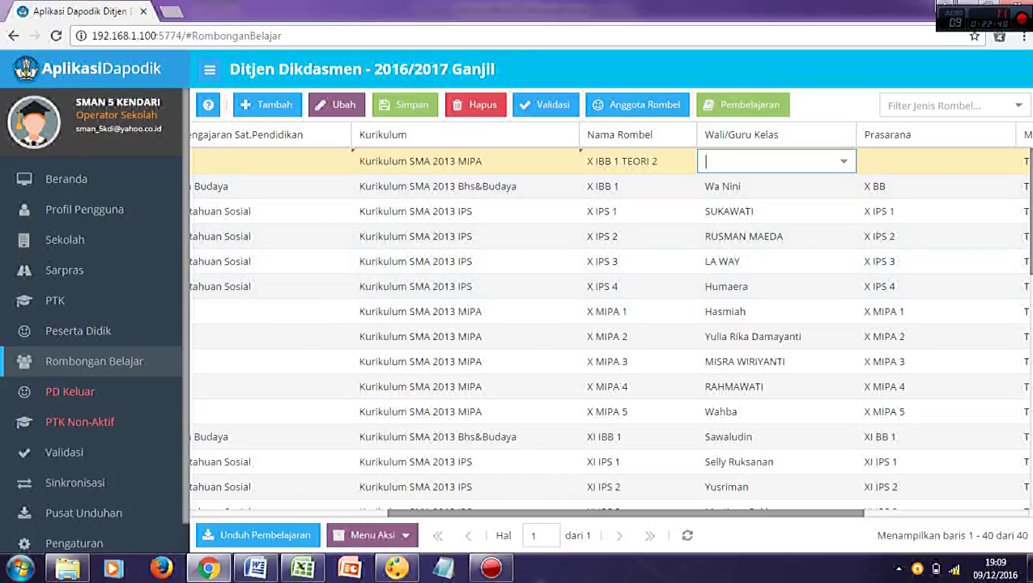
pyautogui.press('Tab')
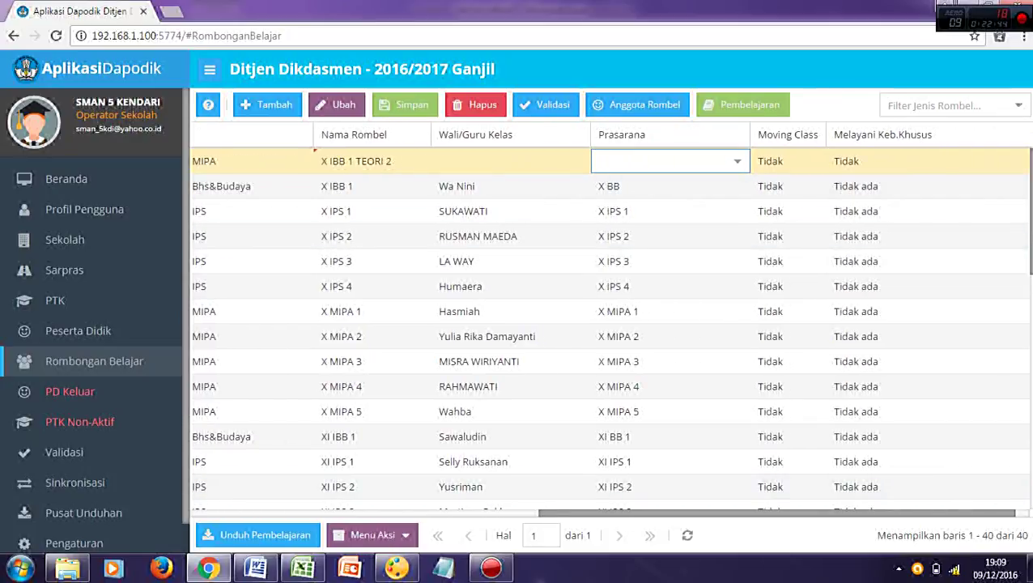
pyautogui.click(737, 161)
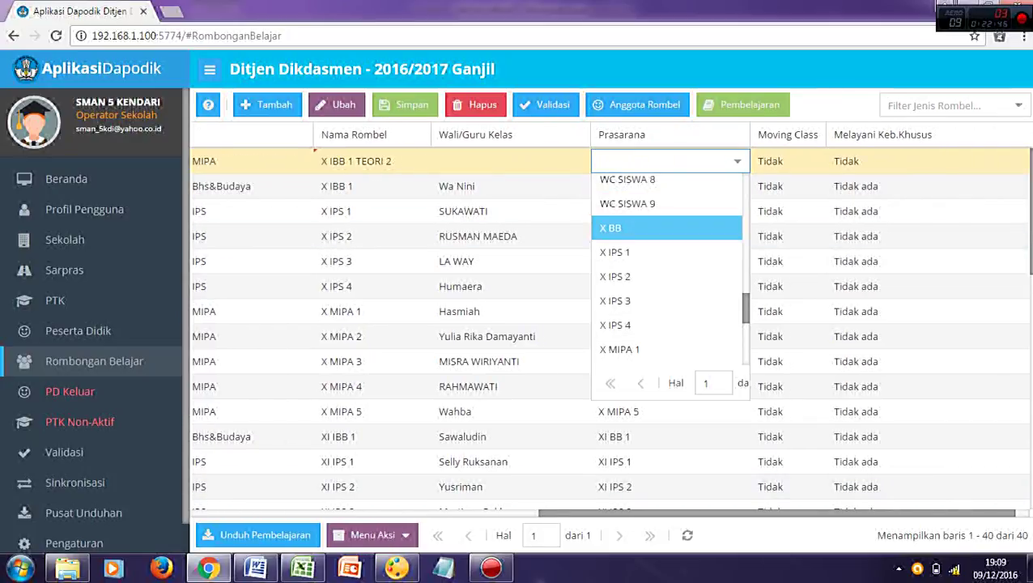
pyautogui.click(630, 230)
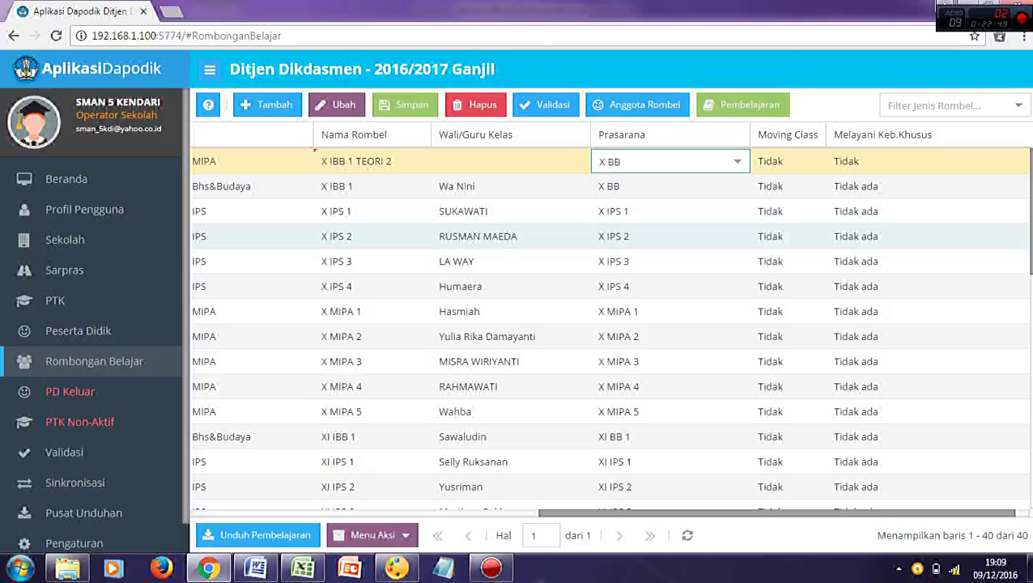
pyautogui.click(404, 105)
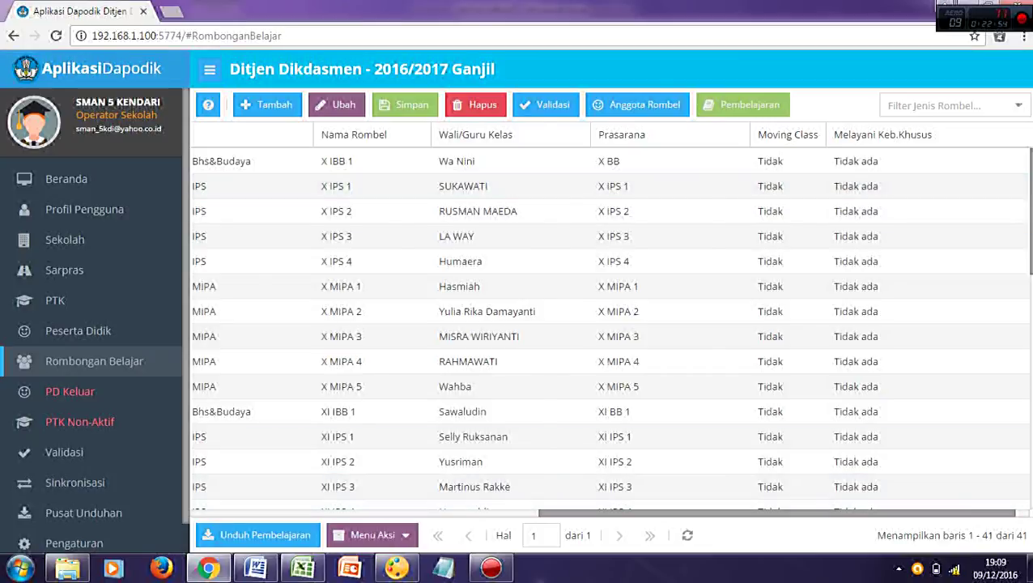
# Open the member list (Anggota Rombel) of the rombel X IBB 1 TEORI 2
pyautogui.scroll(-8, 610, 371)
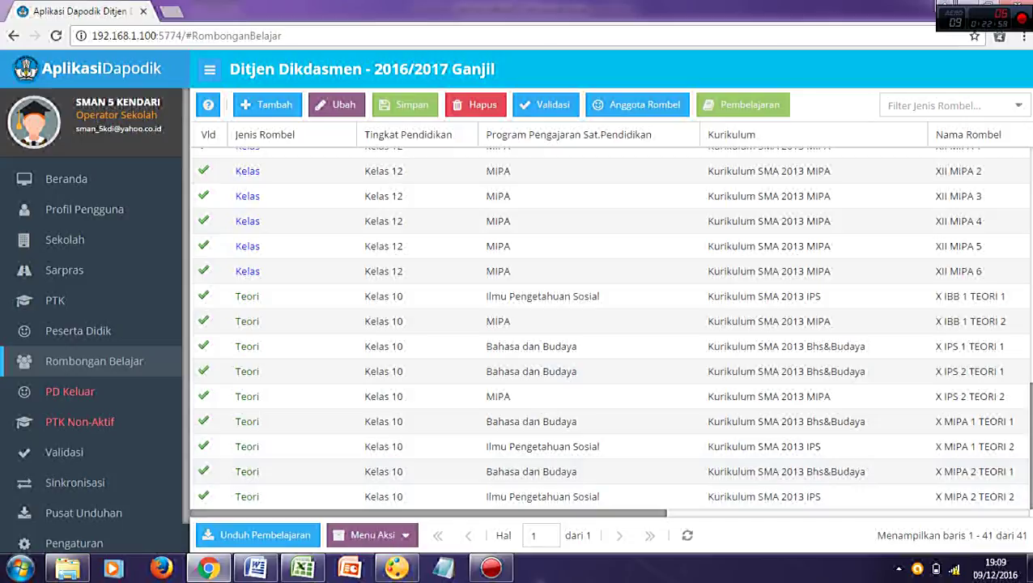
pyautogui.hscroll(3, 607, 371)
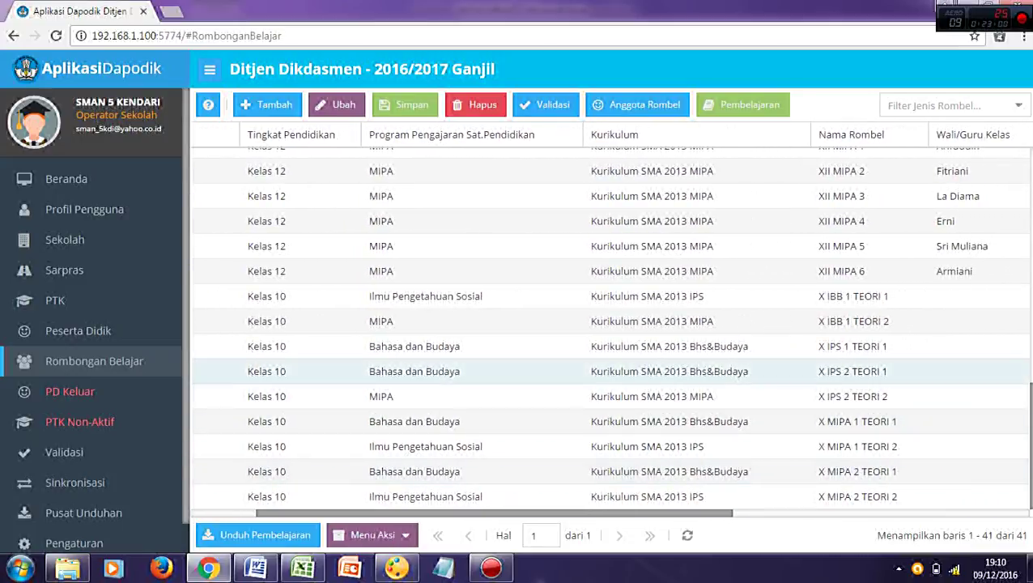
pyautogui.click(869, 322)
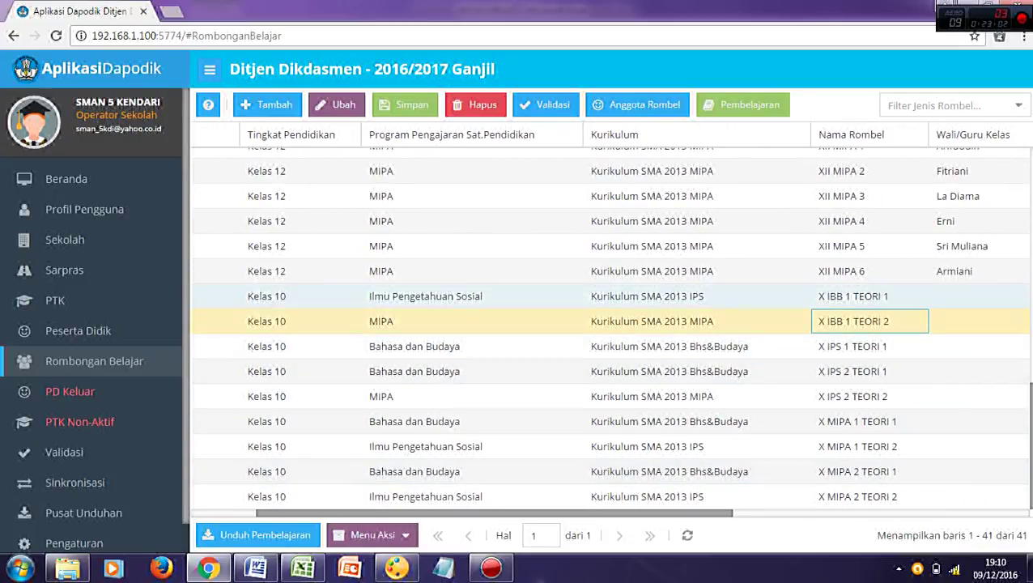
pyautogui.click(869, 346)
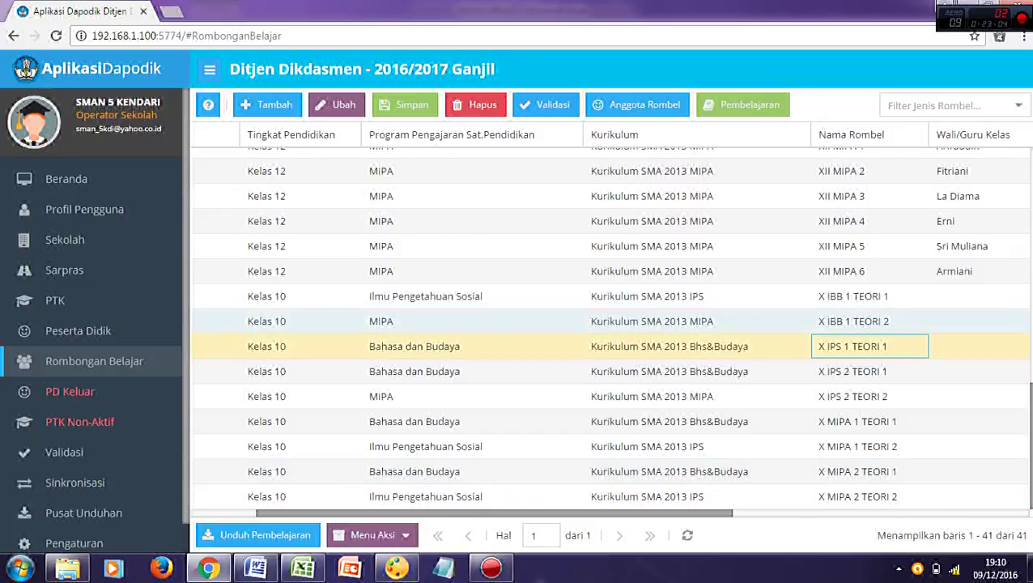
pyautogui.click(869, 321)
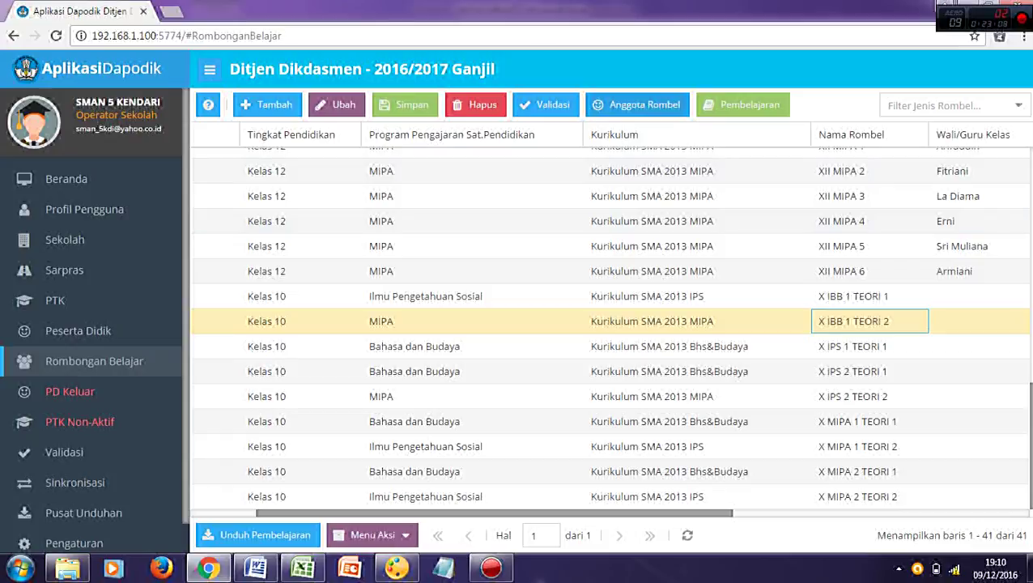
pyautogui.click(637, 105)
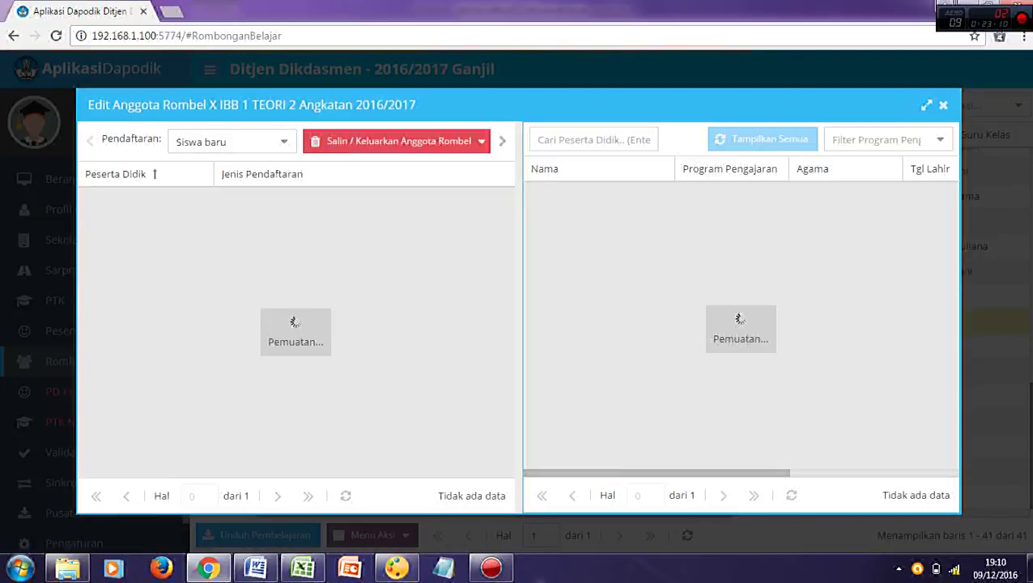
# Copy all members of rombel X IBB 1 into X IBB 1 TEORI 2 and close the member editor
pyautogui.click(396, 141)
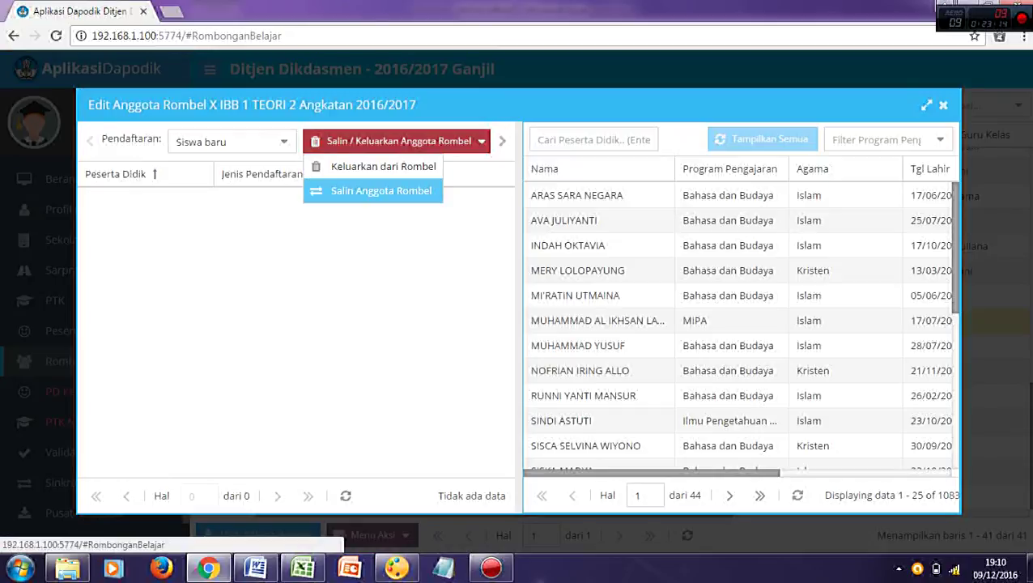
pyautogui.click(381, 190)
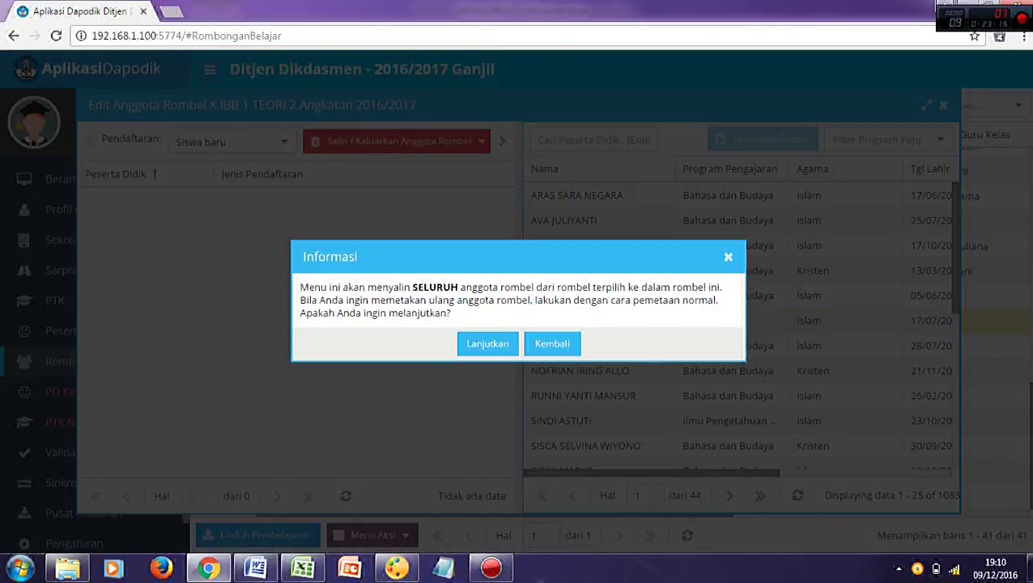
pyautogui.click(488, 343)
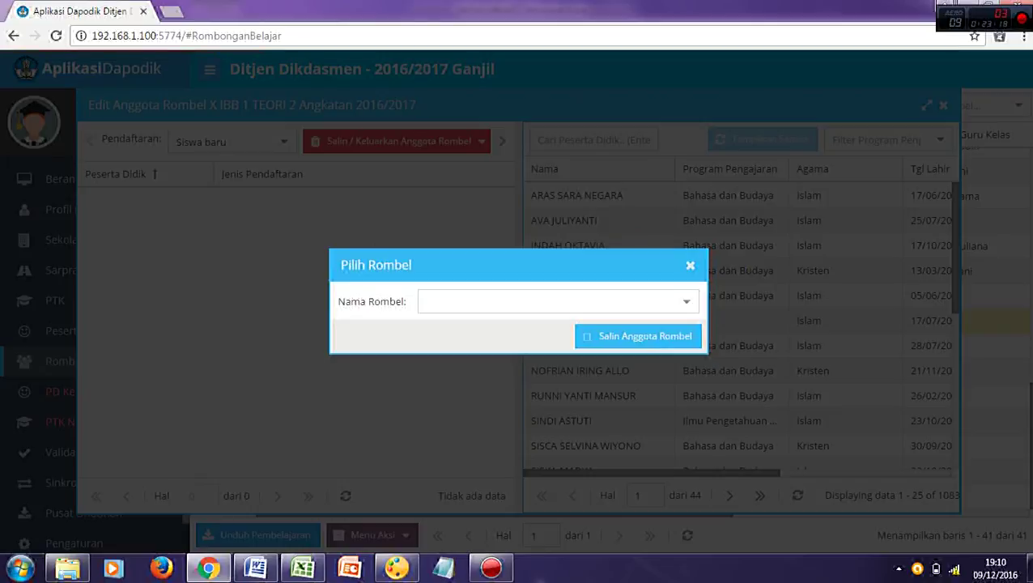
pyautogui.click(687, 301)
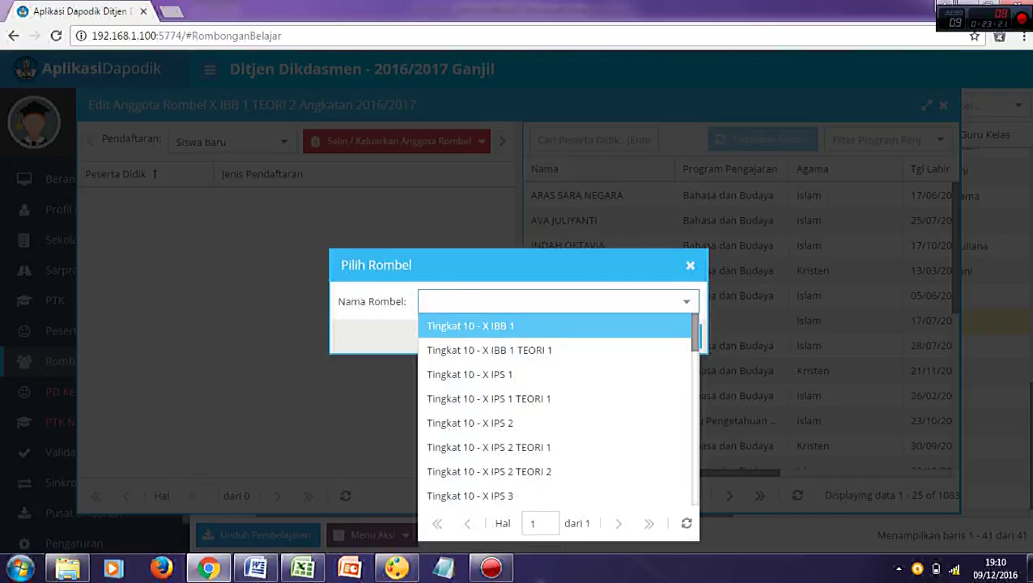
pyautogui.press('Return')
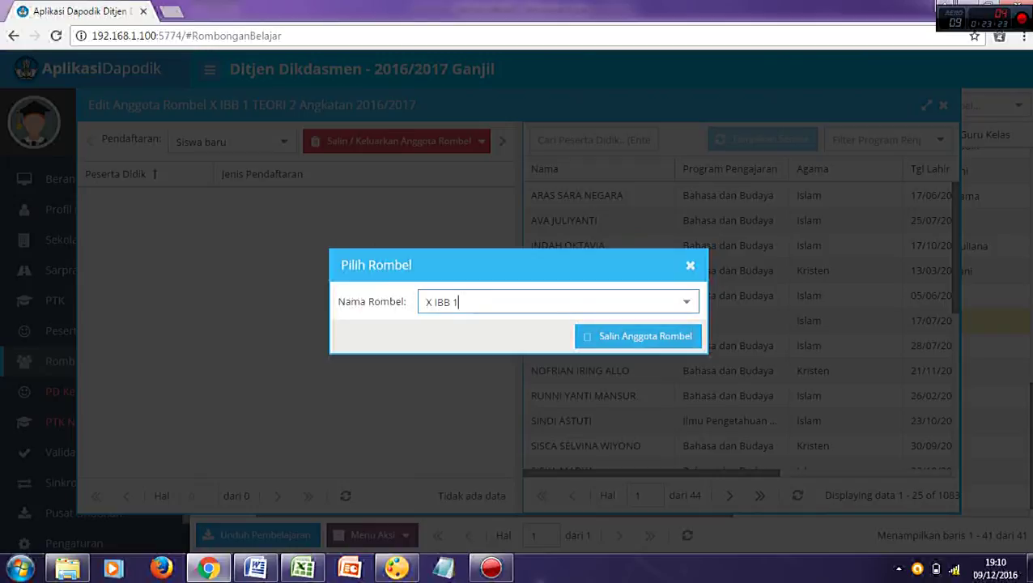
pyautogui.click(637, 336)
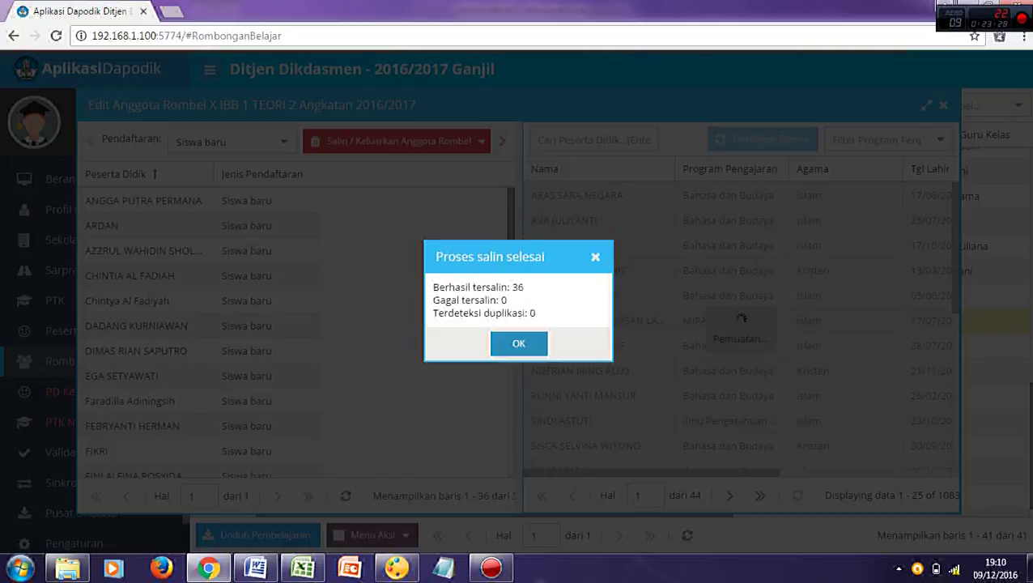
pyautogui.press('Return')
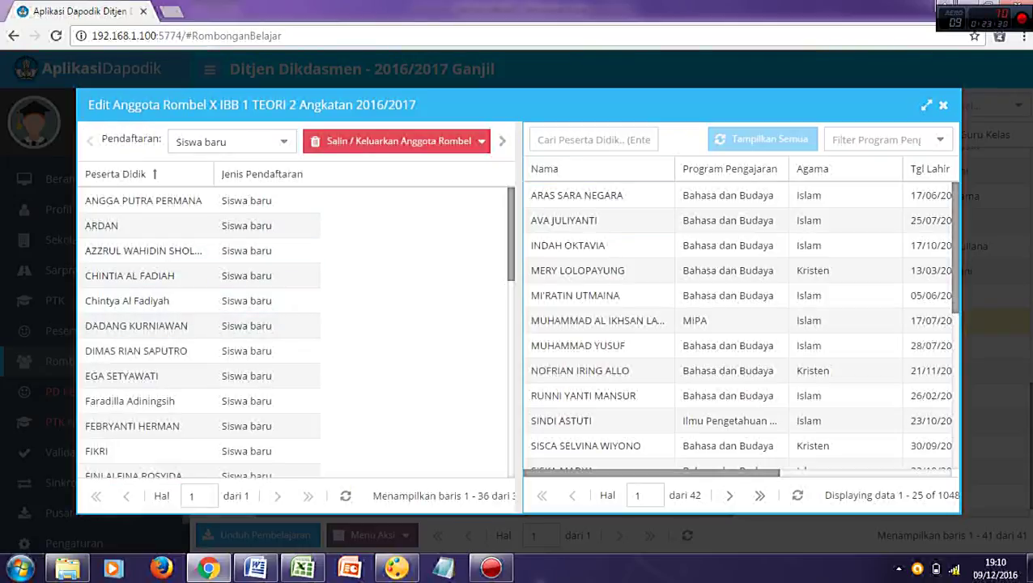
pyautogui.click(943, 106)
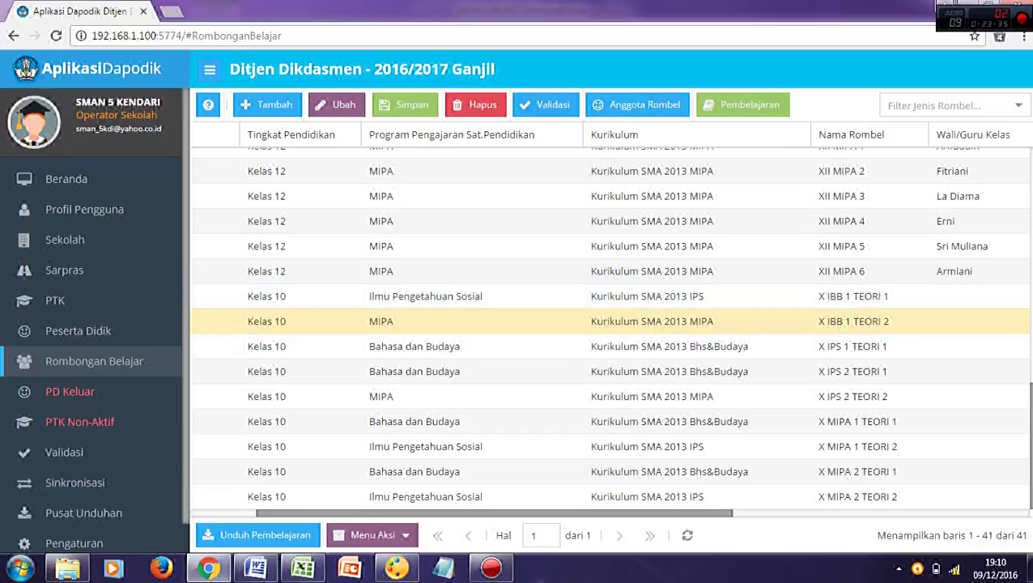
# Open the Pembelajaran of X IBB 1 TEORI 2 and start adding a subject with the Matpel Peminatan allocation
pyautogui.click(869, 321)
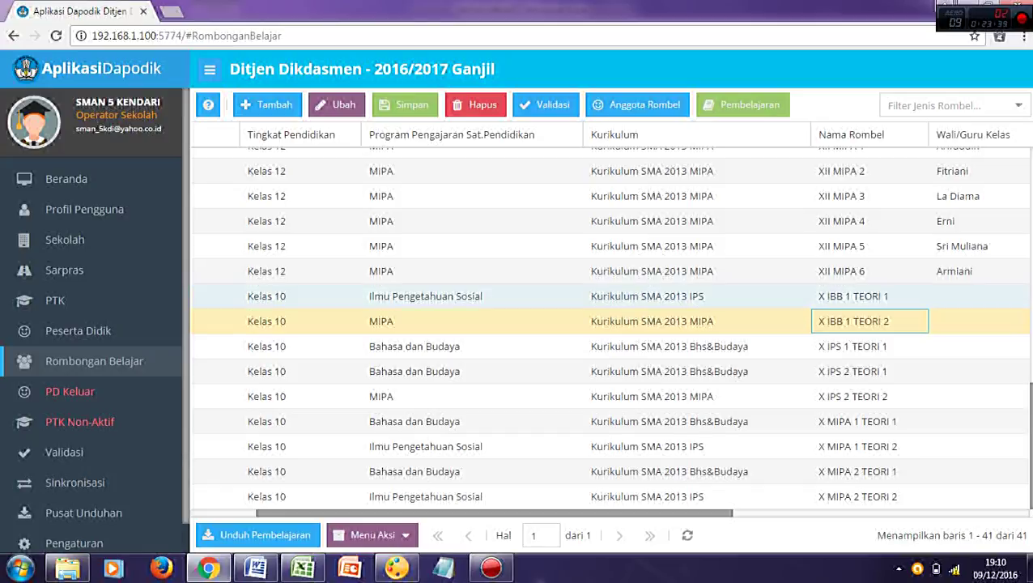
pyautogui.click(869, 296)
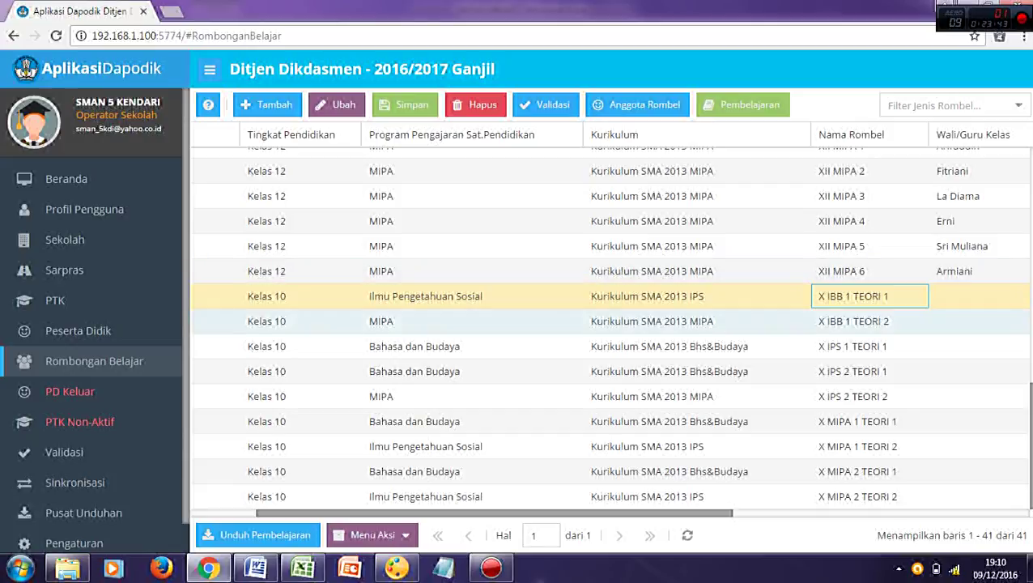
pyautogui.click(869, 321)
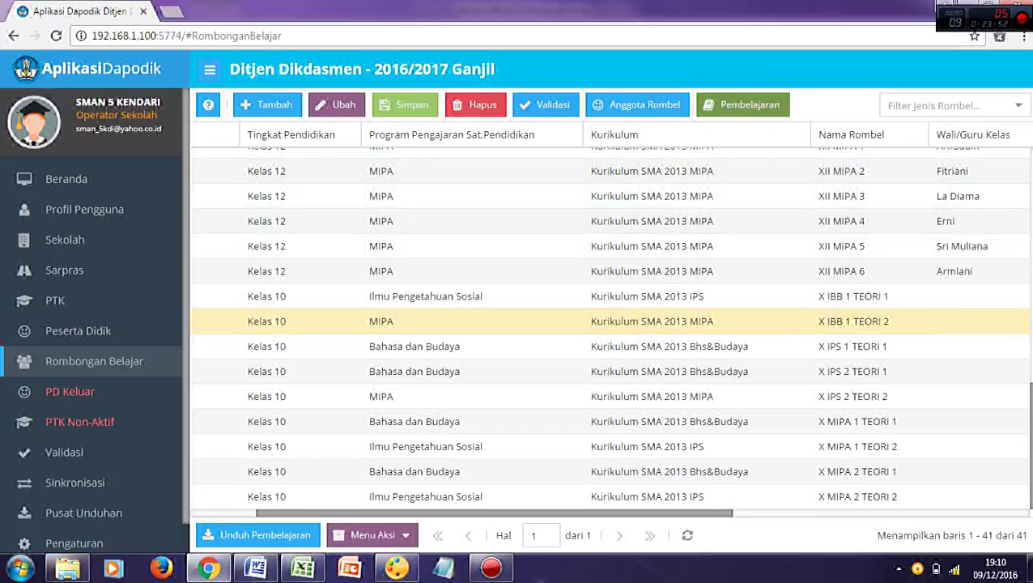
pyautogui.click(742, 104)
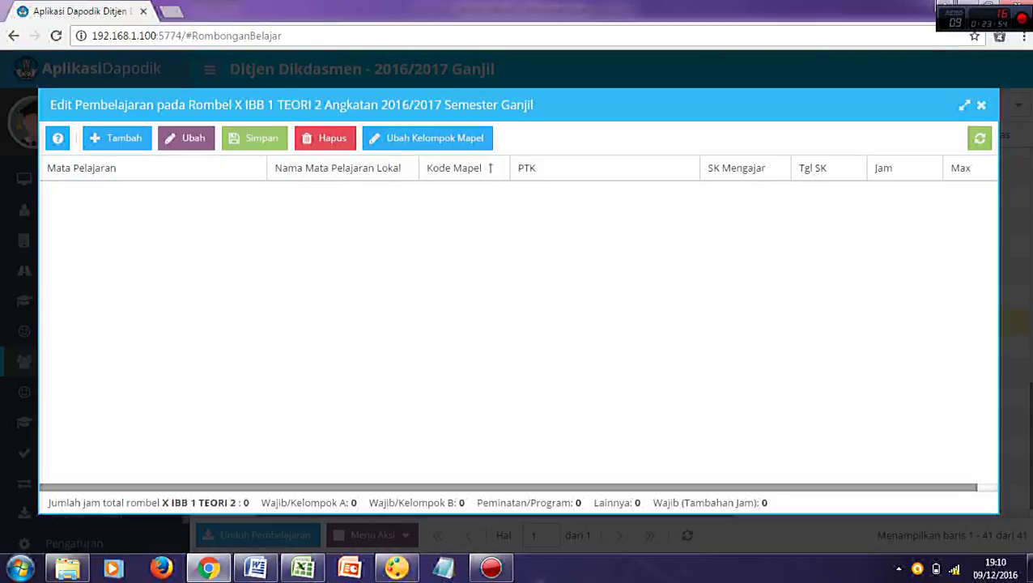
pyautogui.click(116, 138)
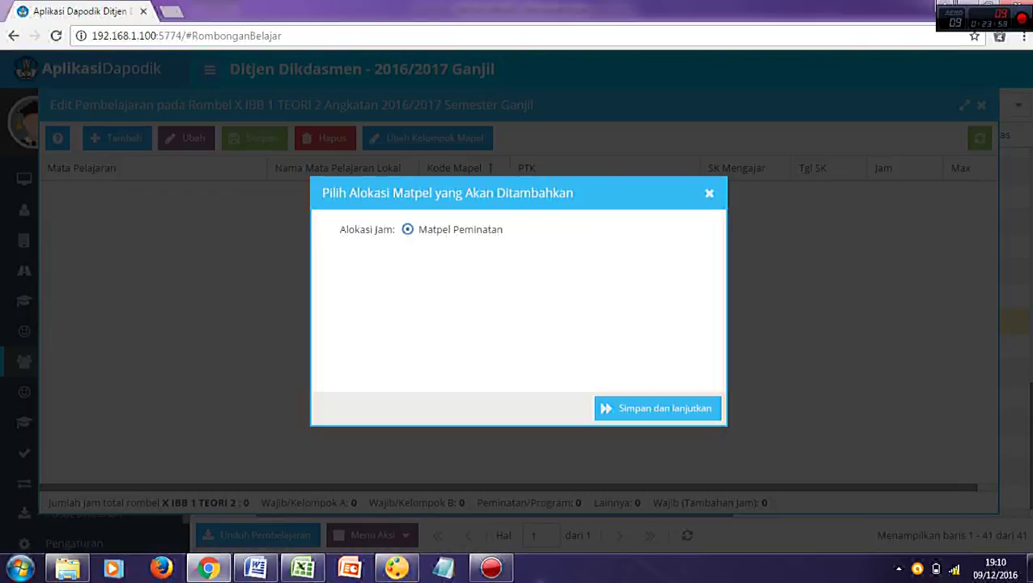
pyautogui.click(656, 408)
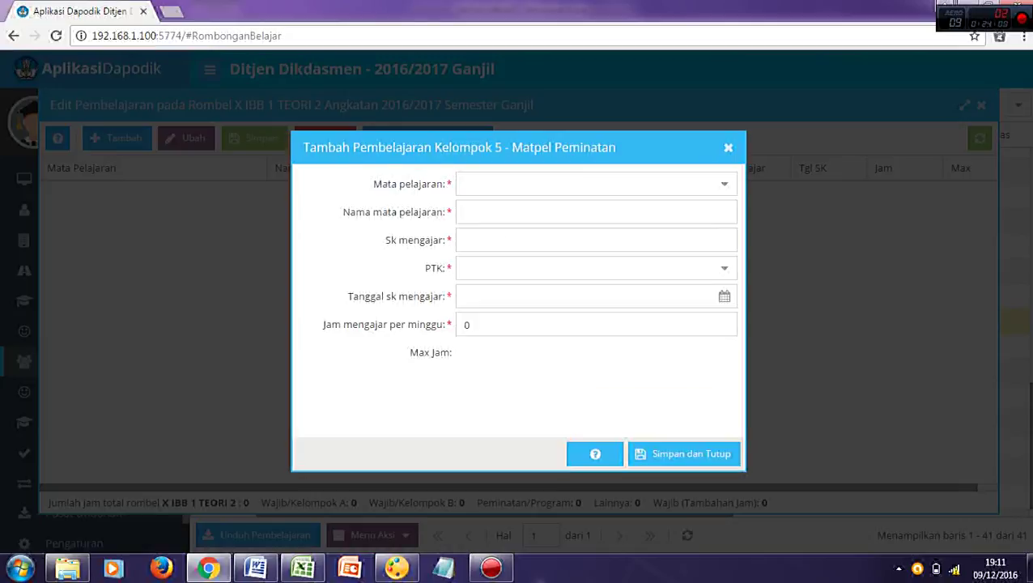
# Choose 401130100 - Kimia as the Mata pelajaran and enter KIMIA as its Nama mata pelajaran
pyautogui.click(724, 184)
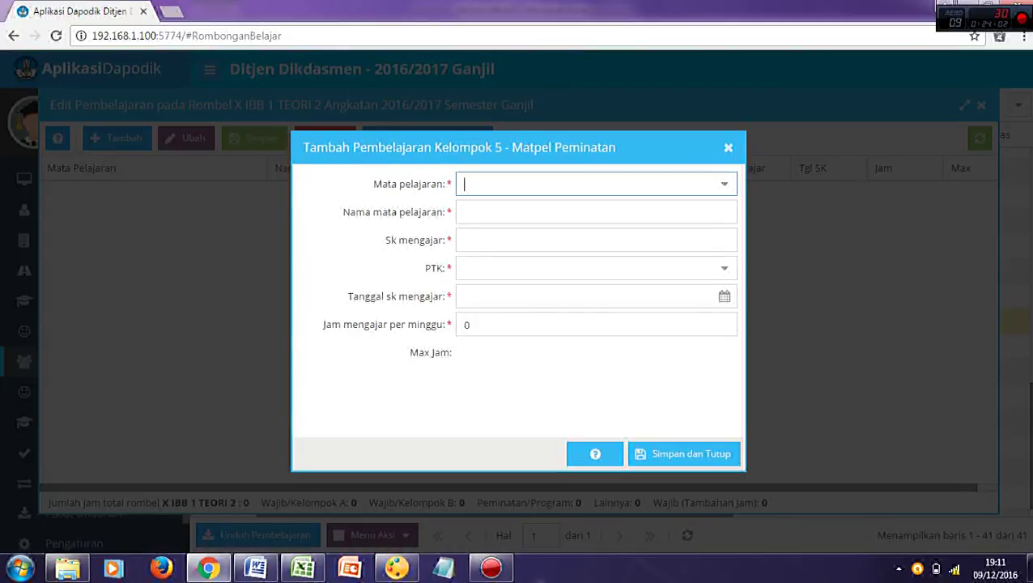
pyautogui.press('Down')
pyautogui.press('Down')
pyautogui.press('Down')
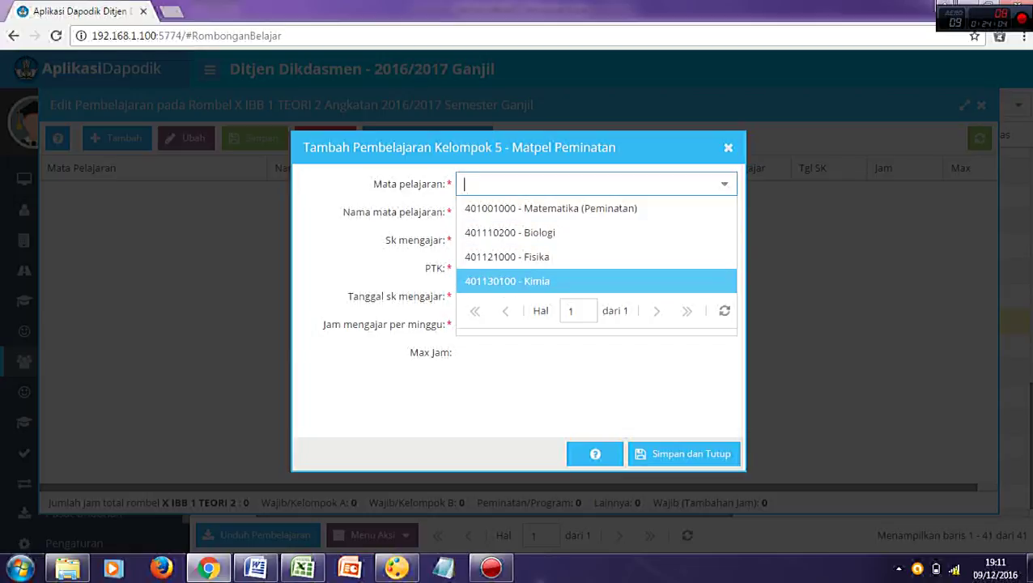
pyautogui.press('Return')
pyautogui.click(465, 211)
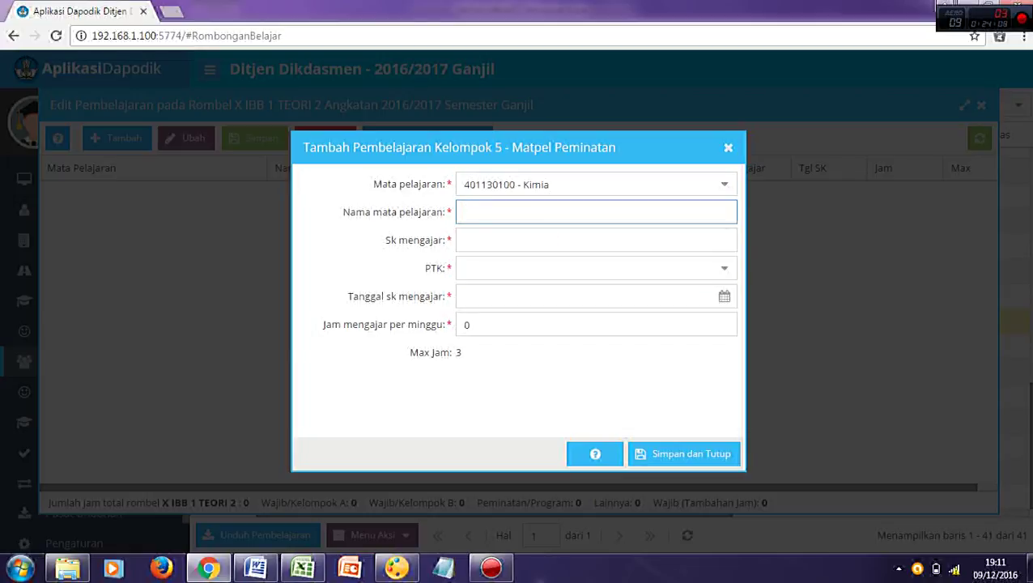
pyautogui.write('KIMIA')
pyautogui.press('Tab')
# Copy the SK number 423.5/181A/2016 from the Excel sheet into Sk mengajar
pyautogui.hotkey('alt', 'Tab')
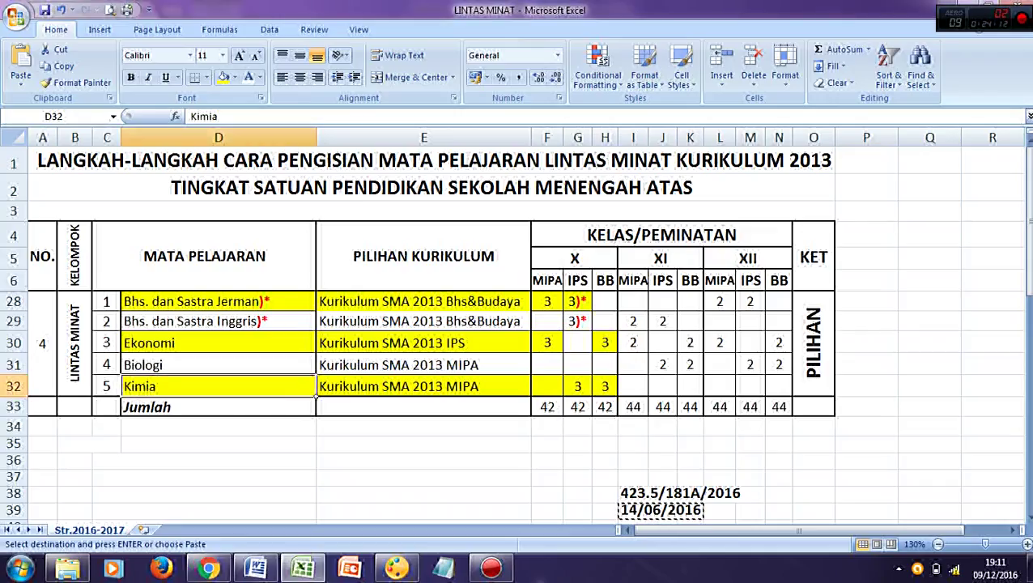
pyautogui.click(634, 493)
pyautogui.hotkey('alt', 'Tab')
pyautogui.write('423.5/181A/2016')
pyautogui.press('Tab')
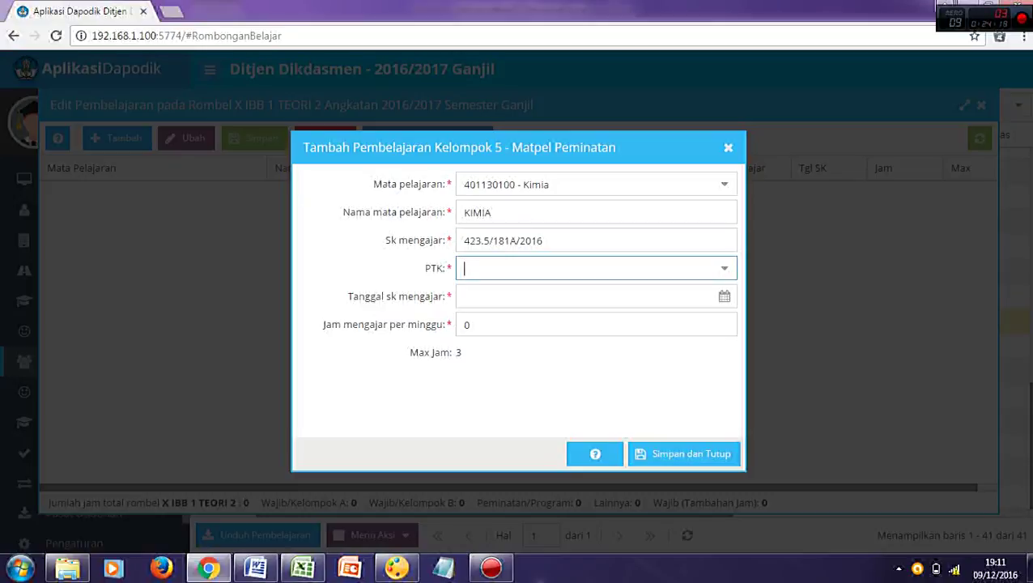
# Select the Kimia teacher as PTK and copy the date 14/06/2016 from Excel into Tanggal sk mengajar
pyautogui.write('NIAR')
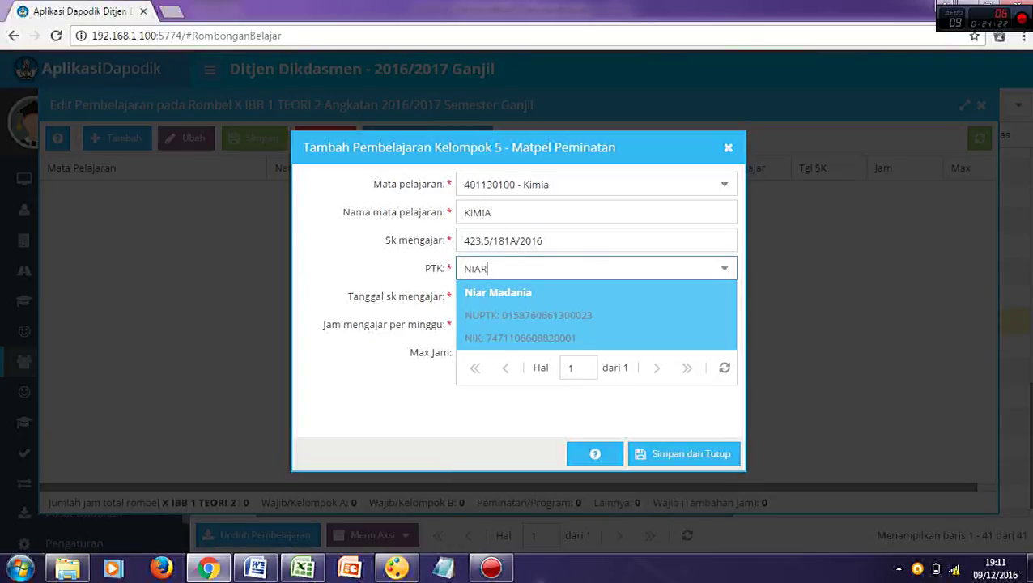
pyautogui.press('Return')
pyautogui.press('Tab')
pyautogui.hotkey('alt', 'Tab')
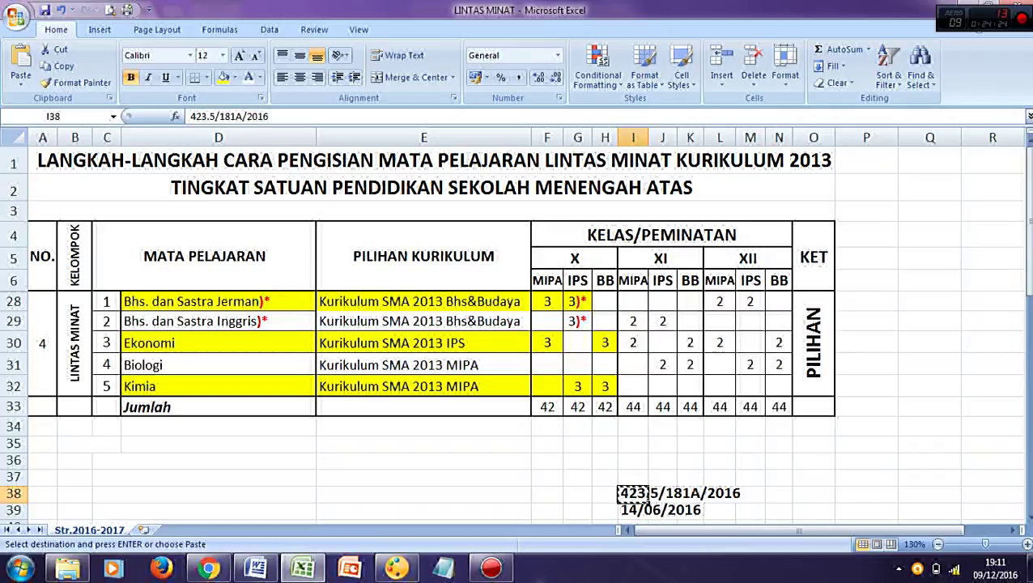
pyautogui.press('Down')
pyautogui.hotkey('ctrl', 'c')
pyautogui.hotkey('alt', 'Tab')
pyautogui.hotkey('ctrl', 'v')
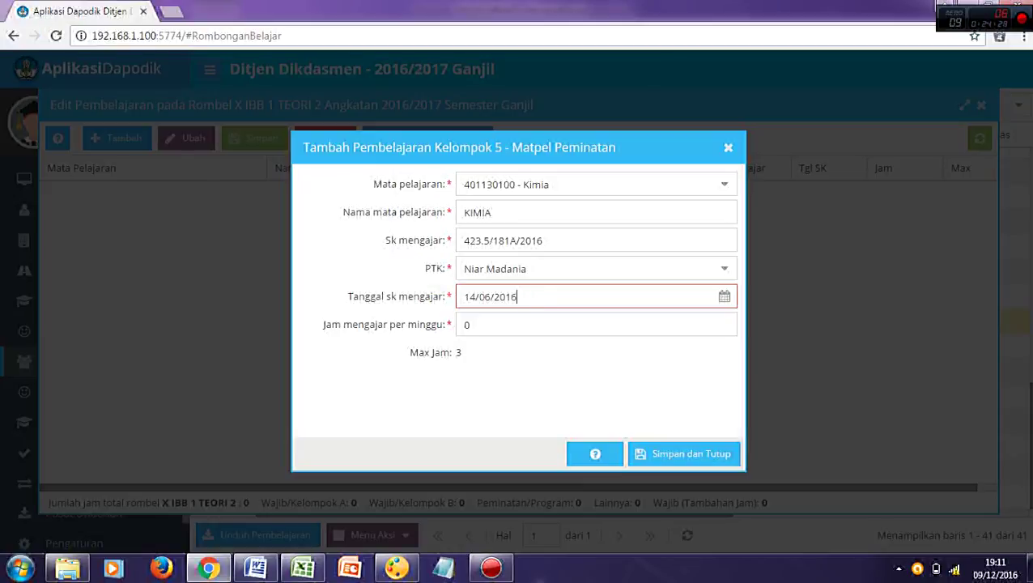
# Check the class X BB hours for Kimia in Excel, set Jam mengajar per minggu to 3, and save the Pembelajaran
pyautogui.hotkey('alt', 'Tab')
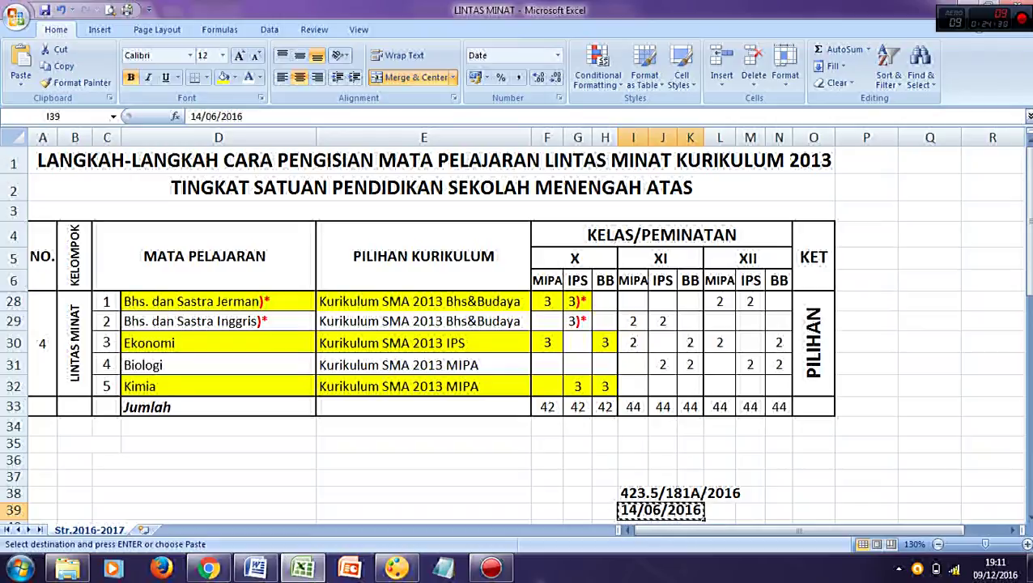
pyautogui.moveTo(605, 281); pyautogui.dragTo(605, 387)
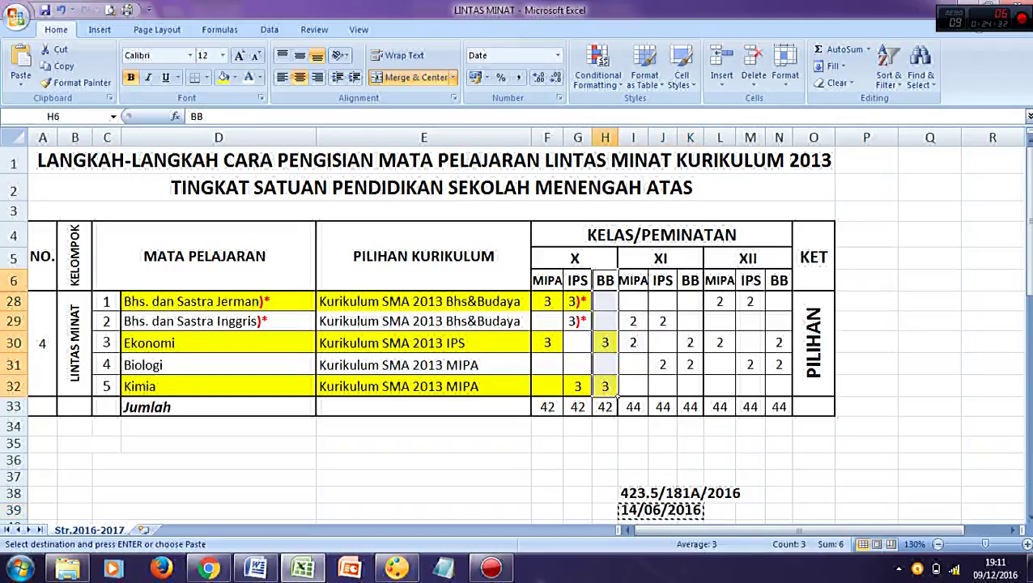
pyautogui.click(605, 386)
pyautogui.hotkey('alt', 'Tab')
pyautogui.press('Tab')
pyautogui.write('3')
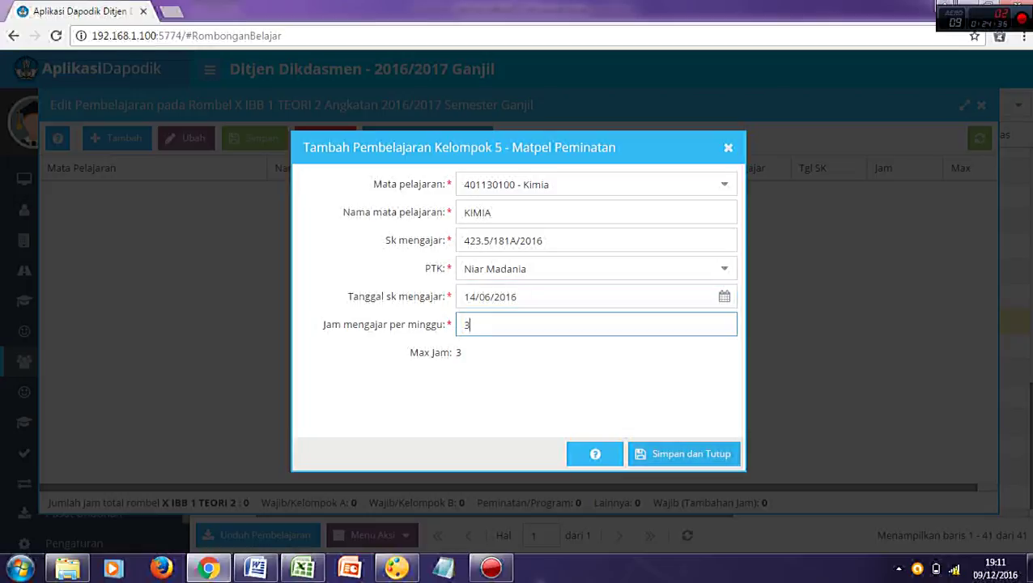
pyautogui.press('Return')
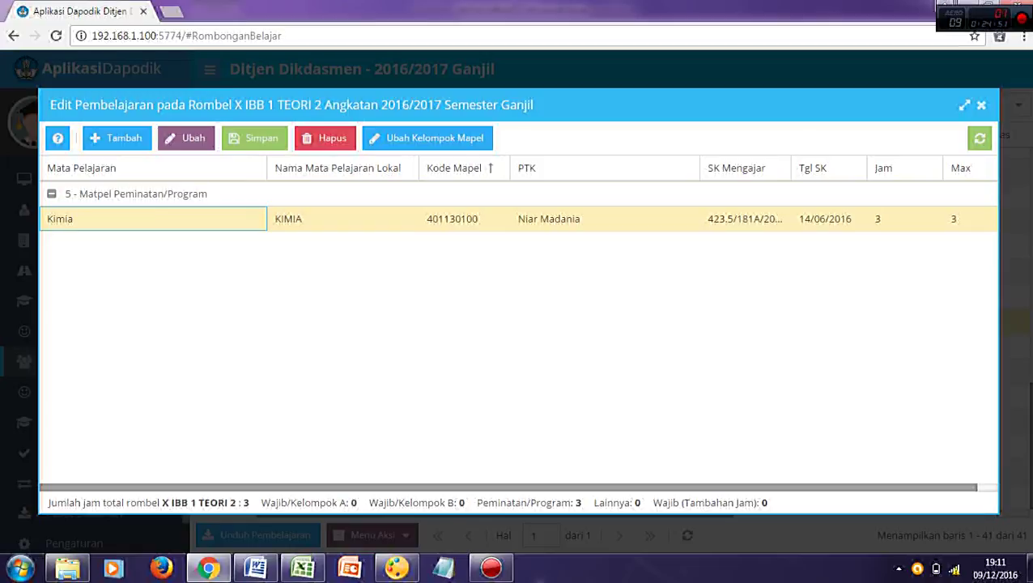
pyautogui.click(982, 105)
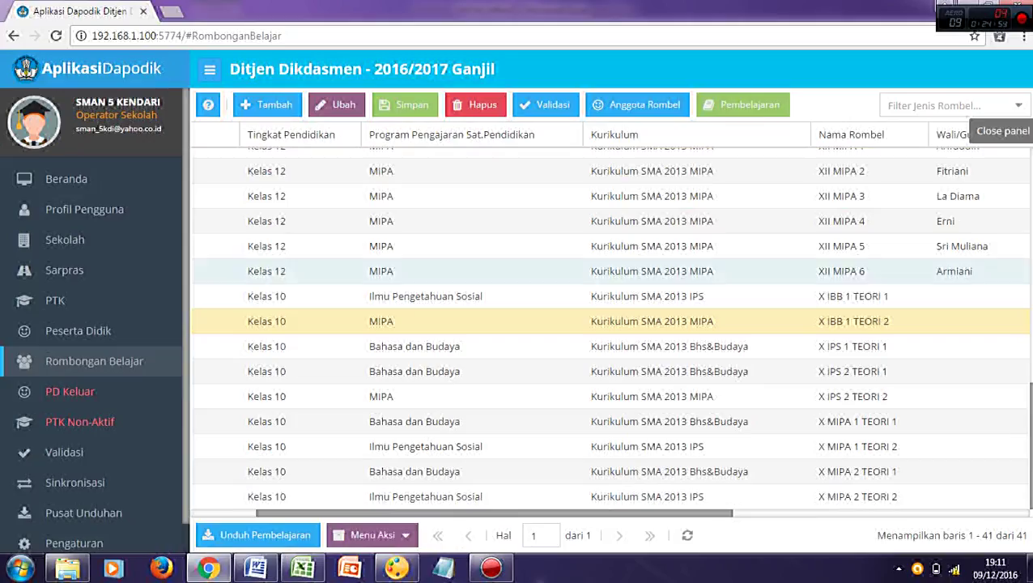
# Review the class X Teori rombels for IBB, IPS and MIPA in the list, including their Kurikulum and Prasarana
pyautogui.scroll(-1, 611, 372)
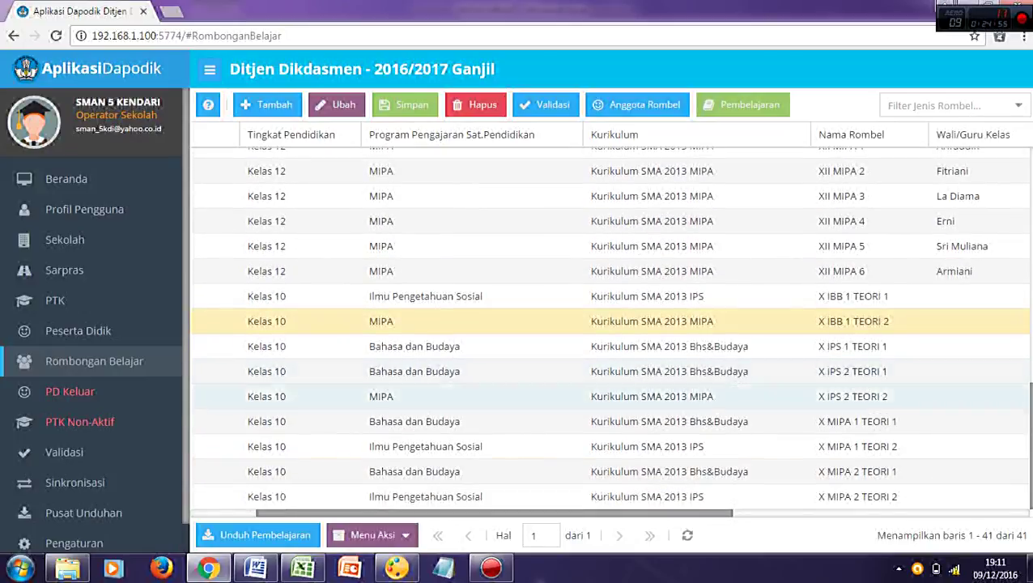
pyautogui.moveTo(519, 513); pyautogui.dragTo(574, 513)
pyautogui.click(770, 296)
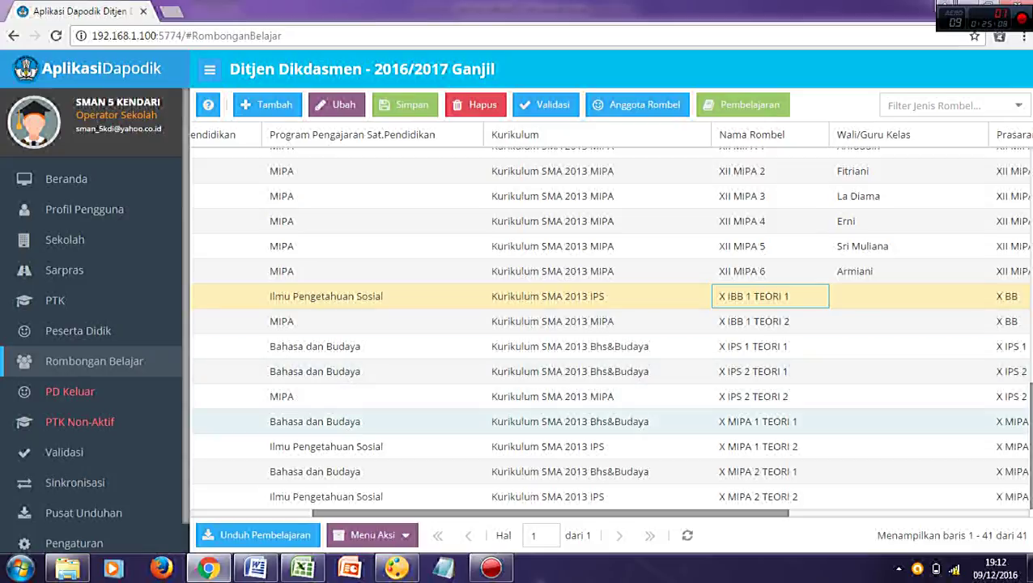
pyautogui.click(770, 421)
pyautogui.click(770, 447)
pyautogui.click(770, 372)
pyautogui.click(770, 396)
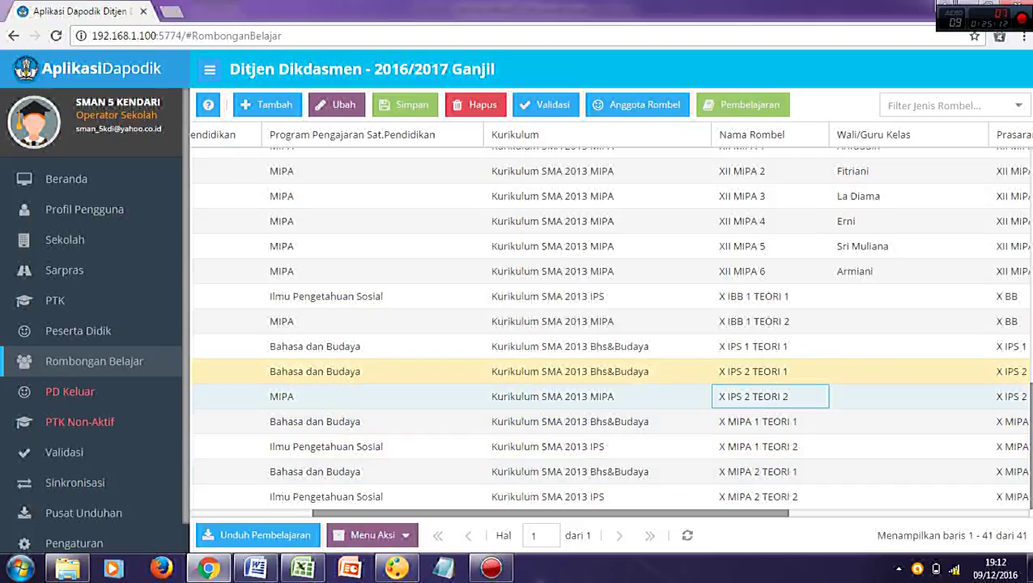
pyautogui.click(770, 320)
pyautogui.click(770, 346)
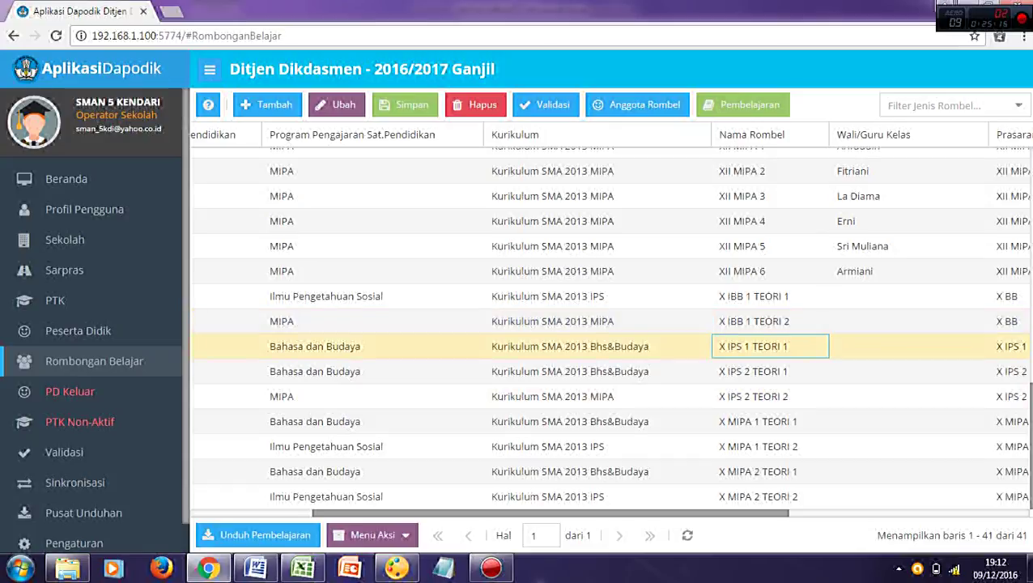